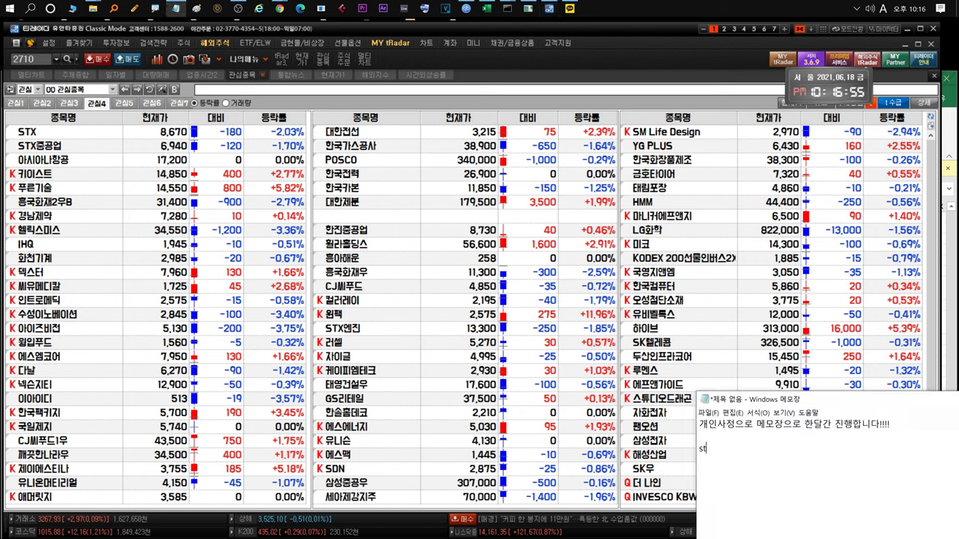
Under 'stx', note in Korean that STX Engine surged Tuesday and two other stocks rose slightly
text(ㄴ)
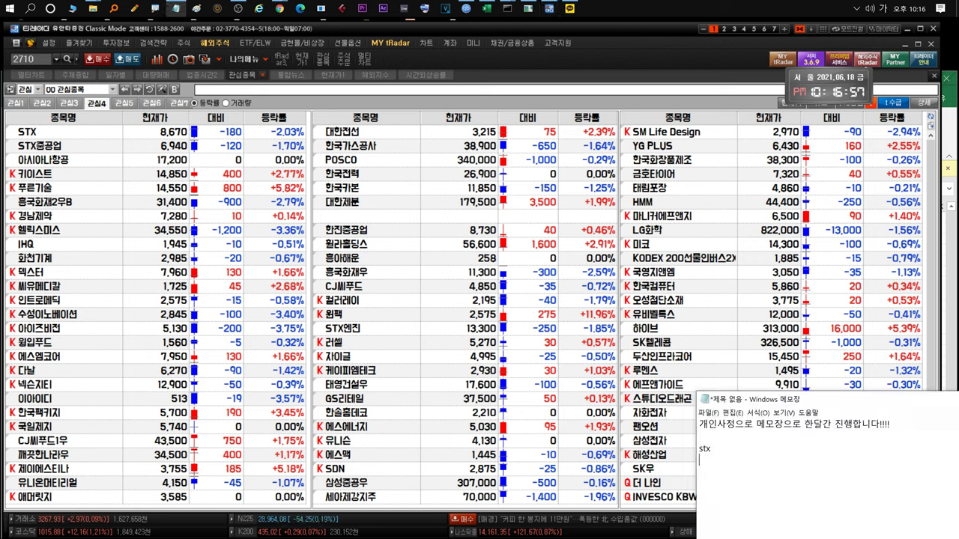
text(stx)
key(Hangul)
text(엔진ㅈ)
text(쪽 화요일 )
text(급등나오면서 ㅈ)
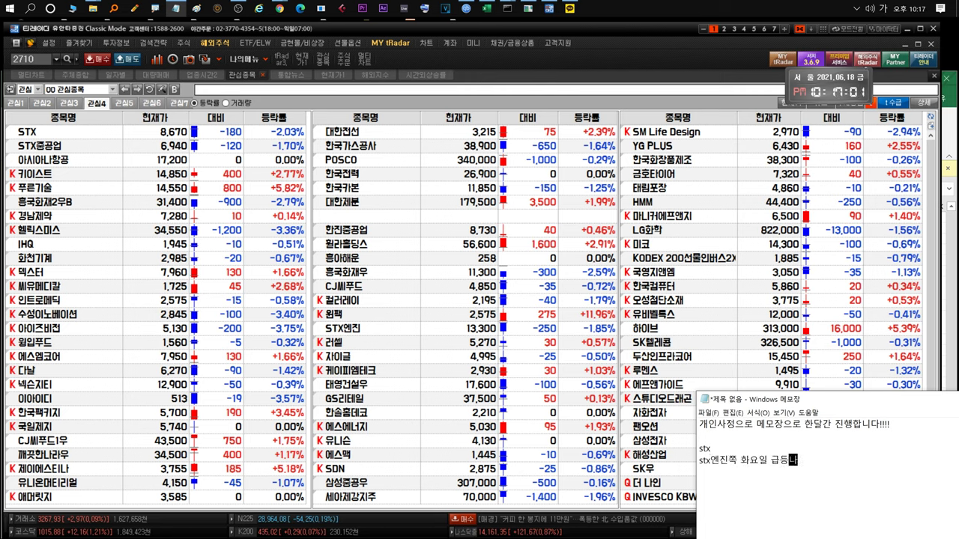
key(BackSpace)
key(BackSpace)
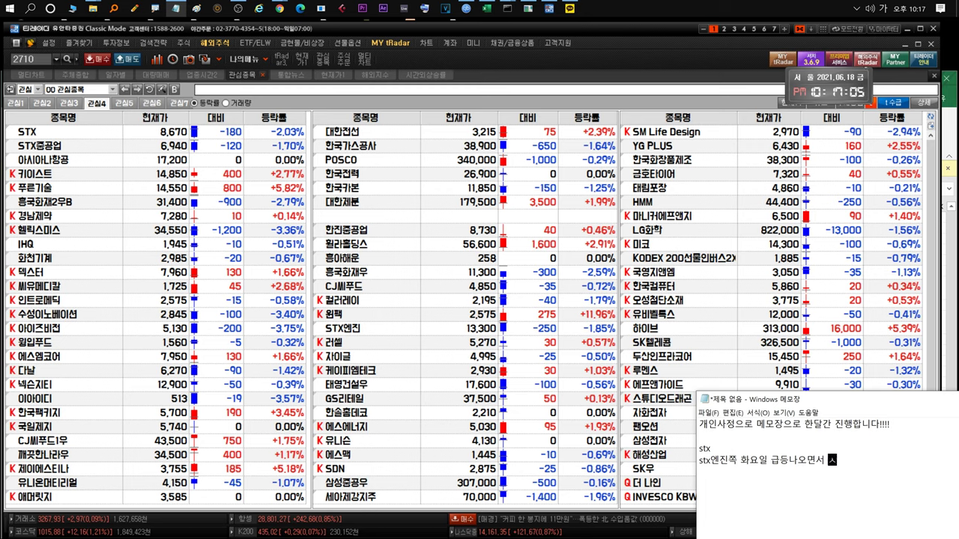
text(다른)
text(두종목 소폭)
text(상승!)
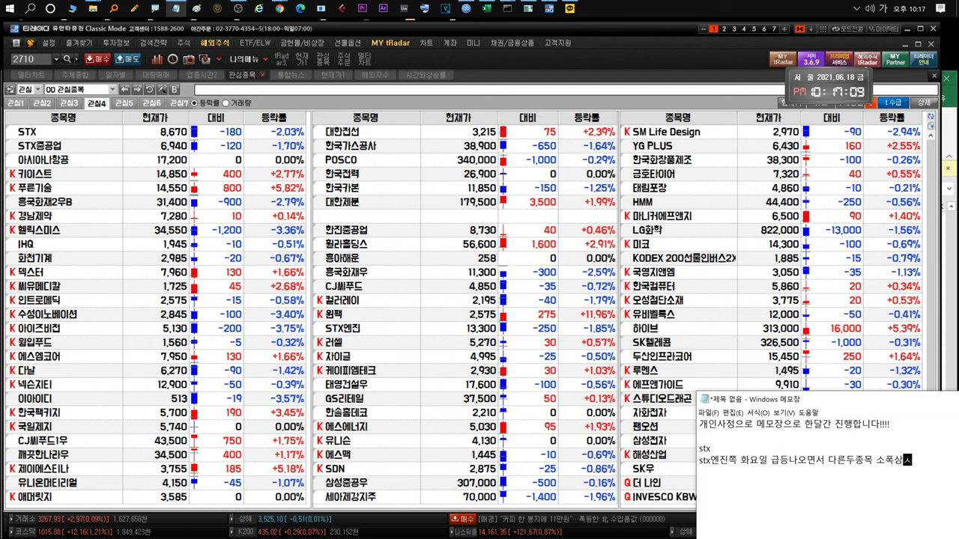
key(Return)
Add the line that all three stocks fall unless they move together
text(역시 3종목 )
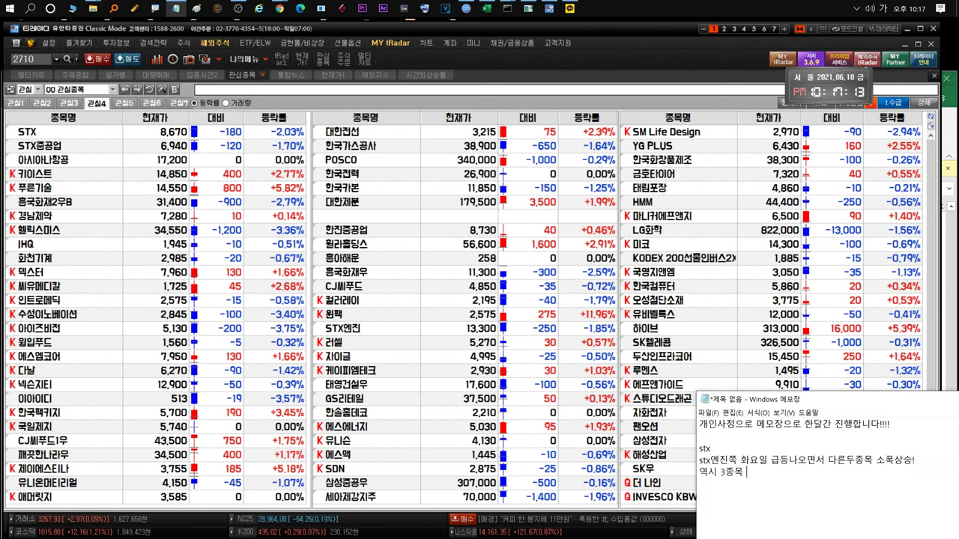
text(같이 안움직이면)
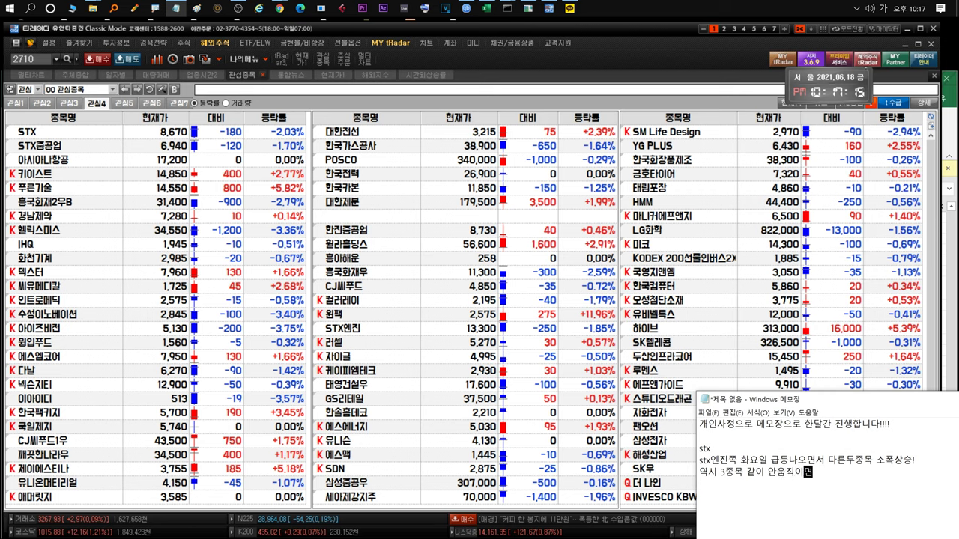
text( 빠지는걸 )
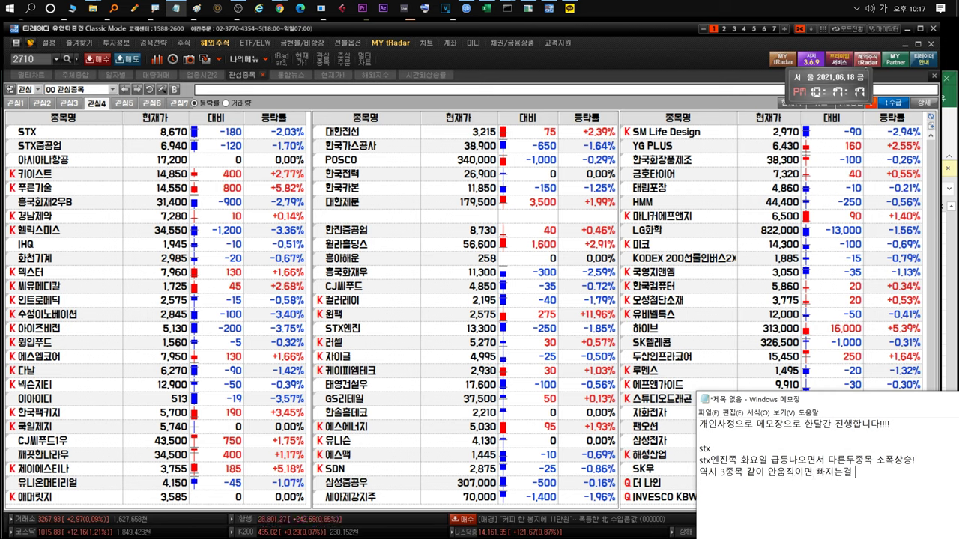
text(볼 수 있었습니다.)
key(Return)
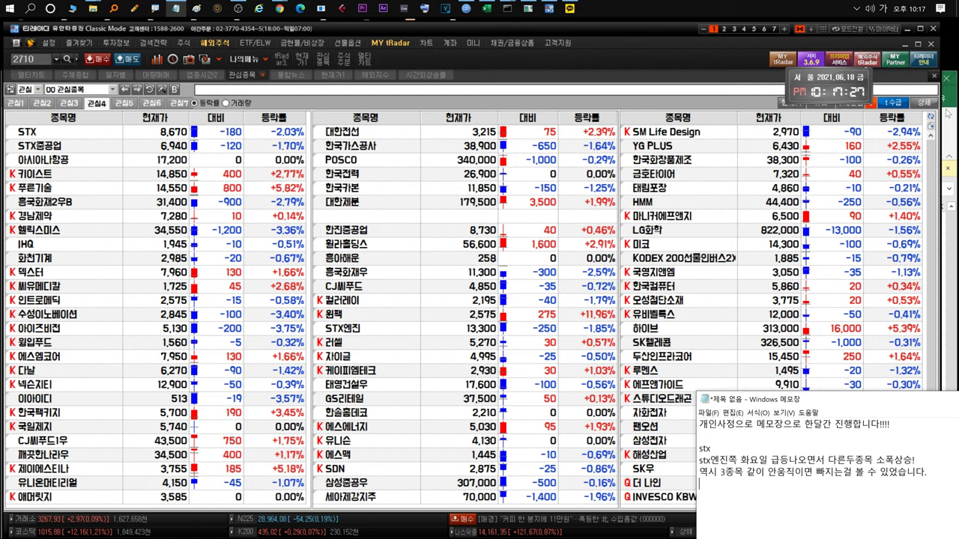
click(948, 131)
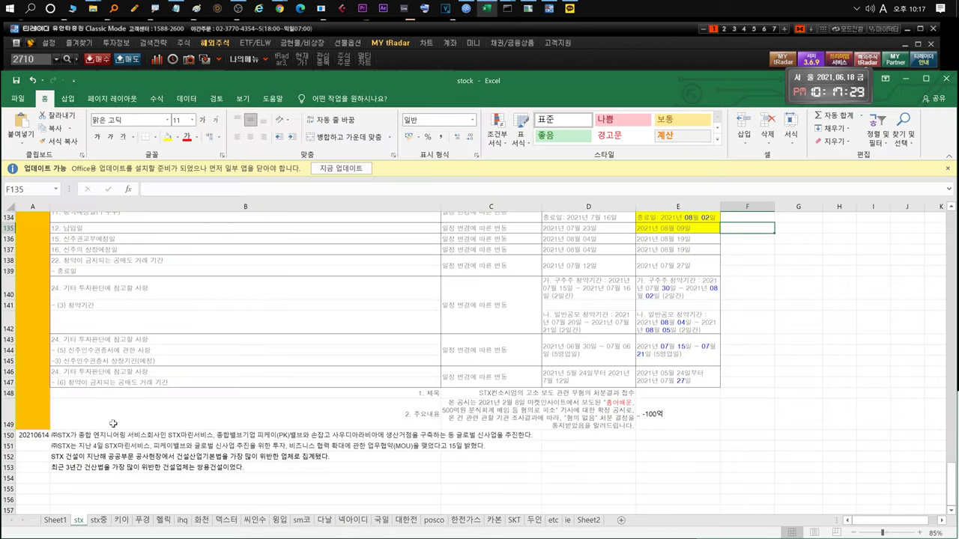
Place the note beside the stx disclosure sheet and add that yellow points mark buying and accumulation timing
scroll(665, 263, up, 2)
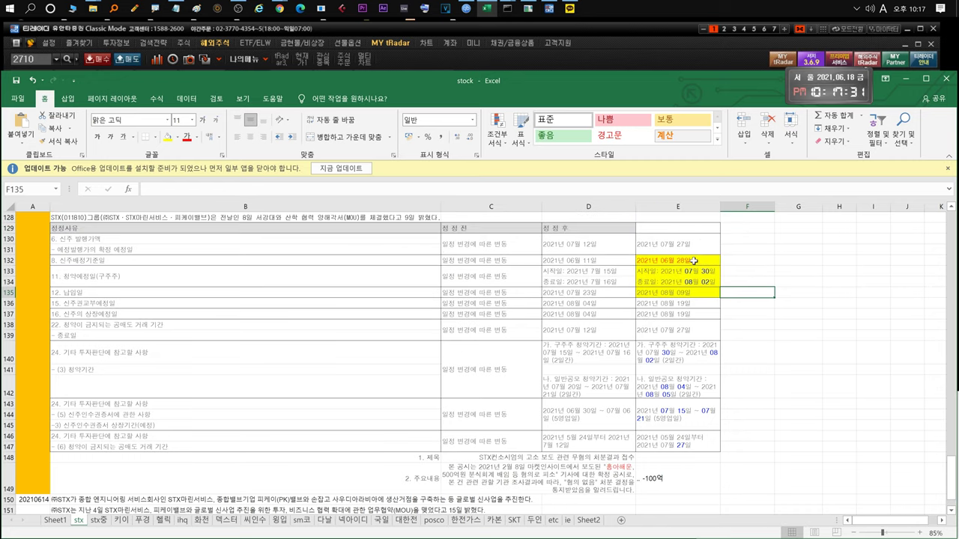
key(alt)
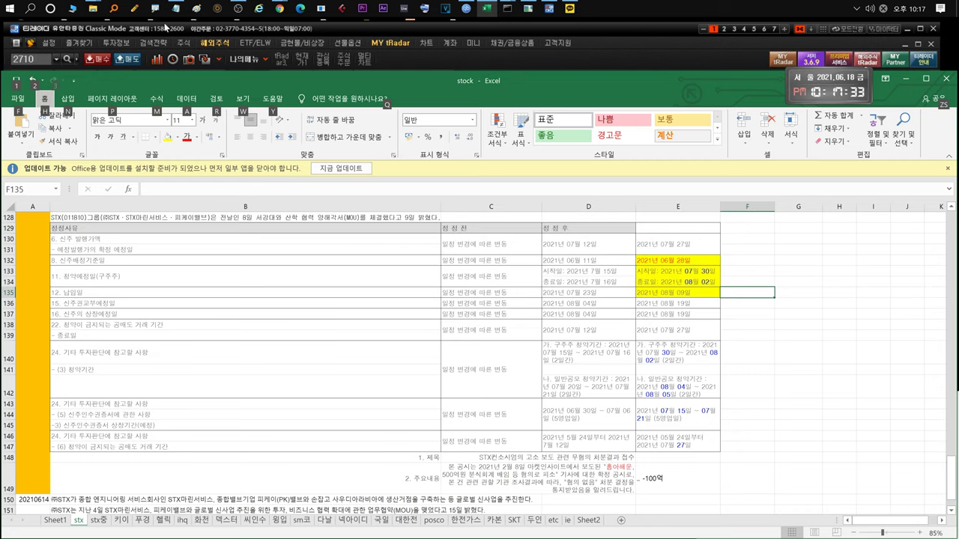
click(176, 8)
drag(751, 398, 780, 190)
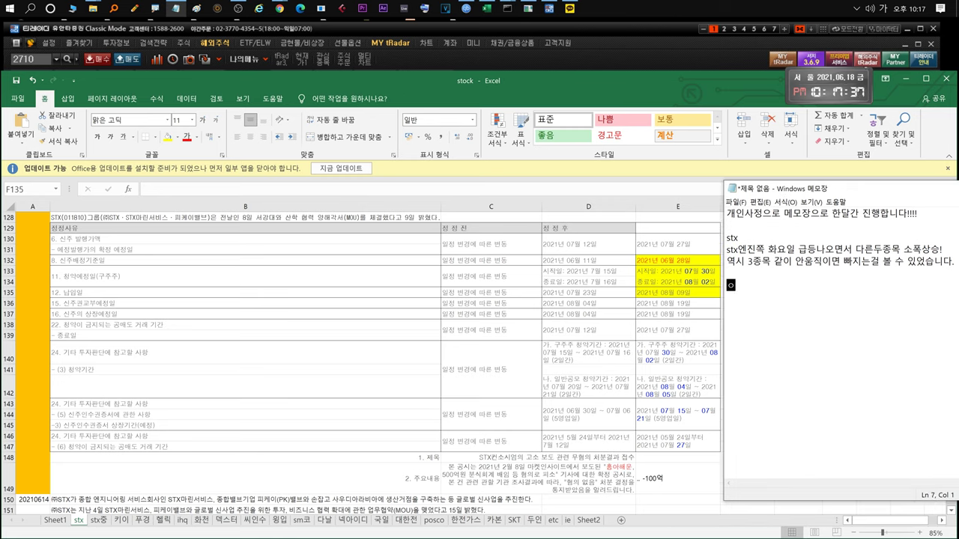
text(왼쪽 노란지점 잘 )
text(보시며)
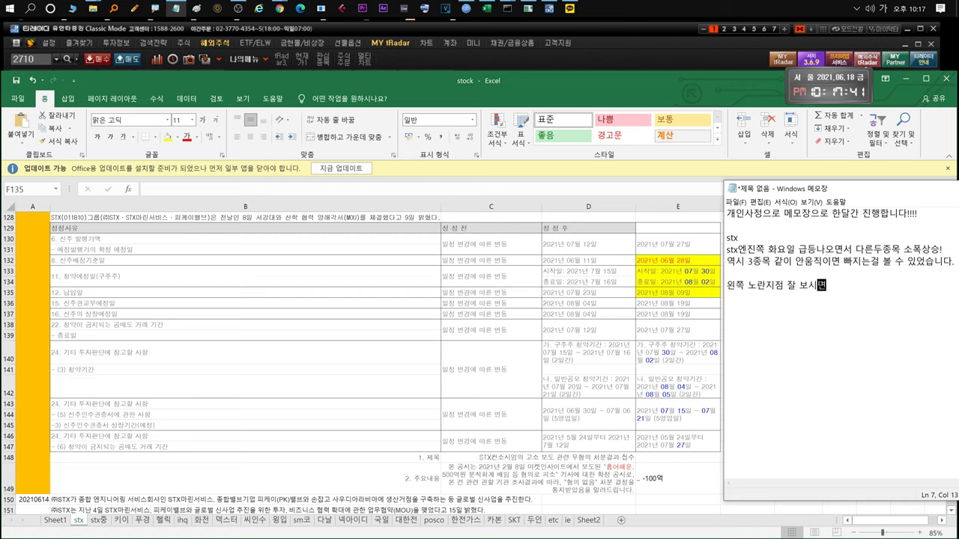
text( 매수,매집타이밍 )
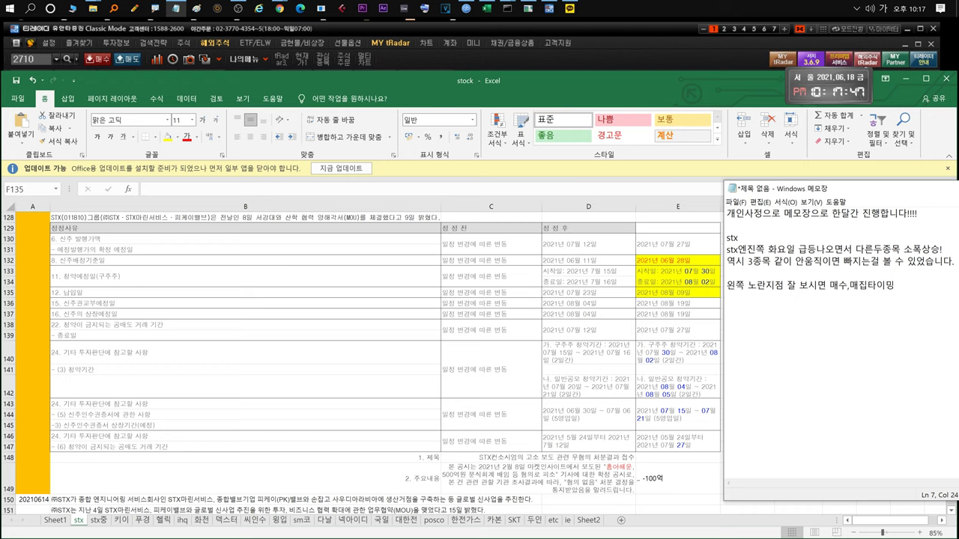
text(노릴수있습니다)
scroll(352, 438, down, 2)
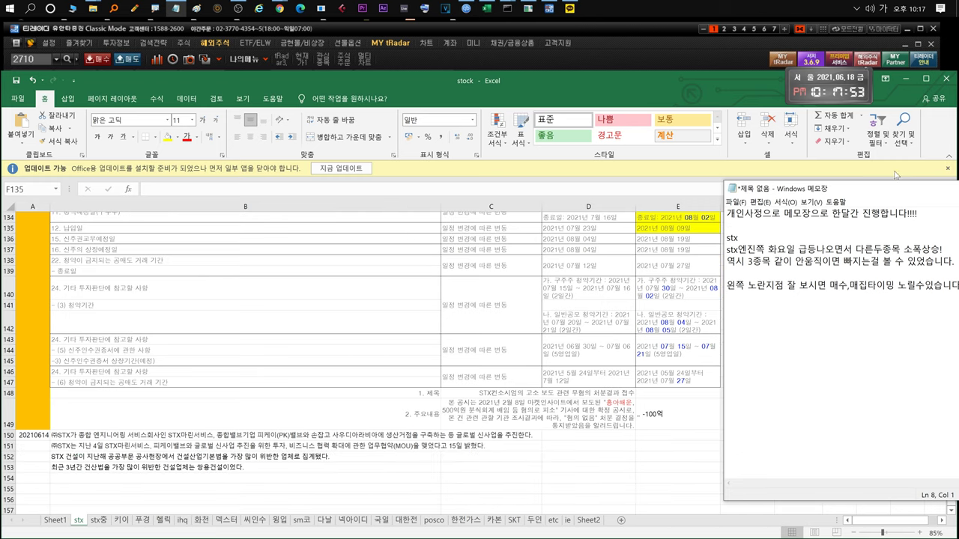
drag(874, 191, 649, 338)
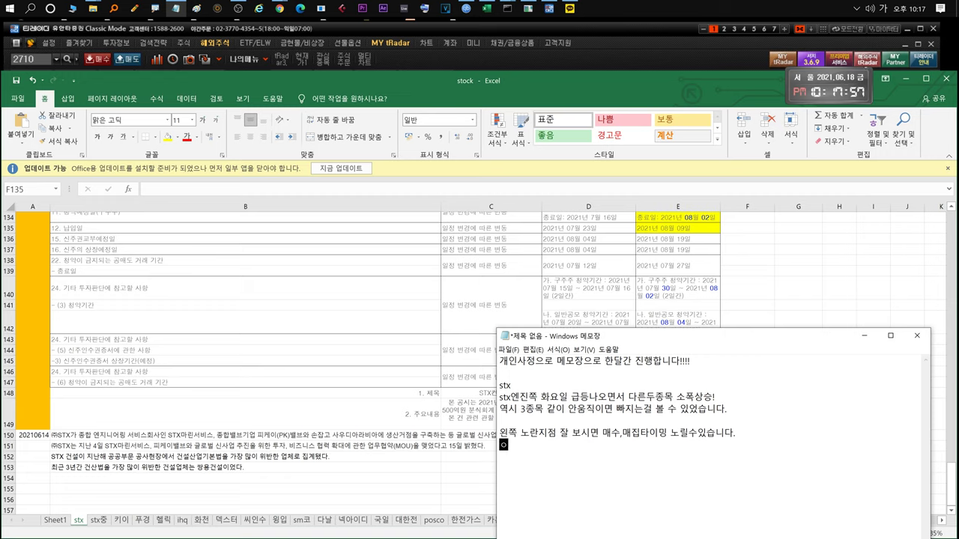
Note that the Marine Service and PK Valve MOU are profit sources but are simple news until next year
text(ㅁ)
text(마린서비스,피케이)
text(밸브)
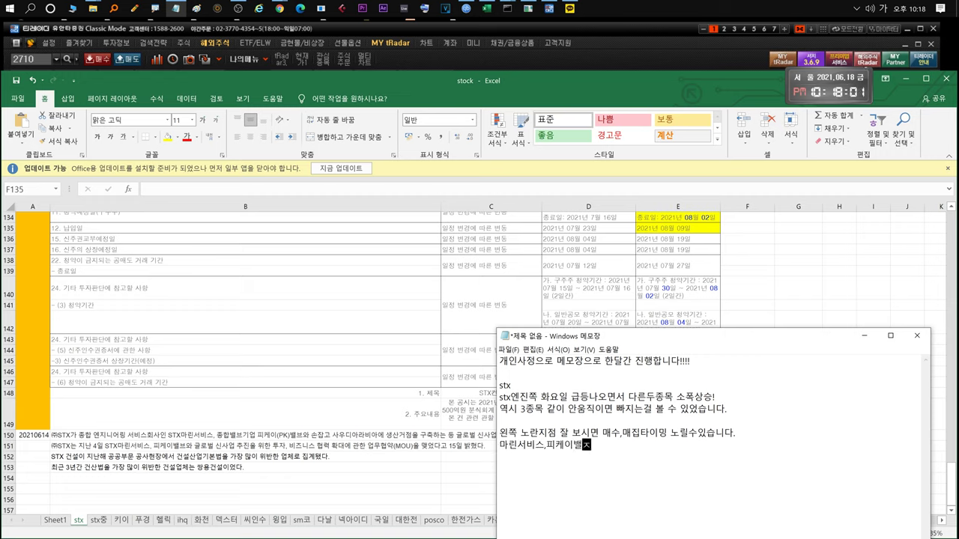
key(Hangul)
text(mou 요 두녀석)
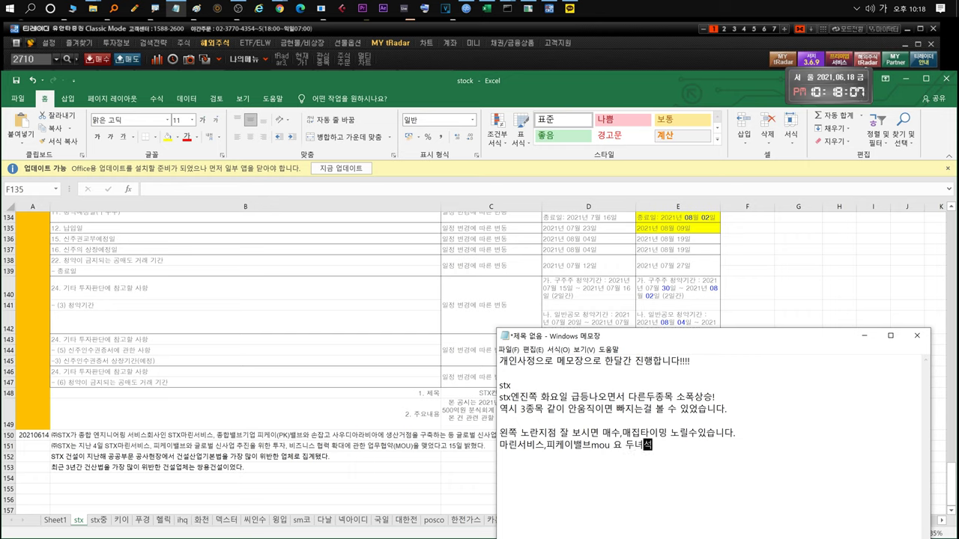
text(에 회사 수익나오는곳입니다.)
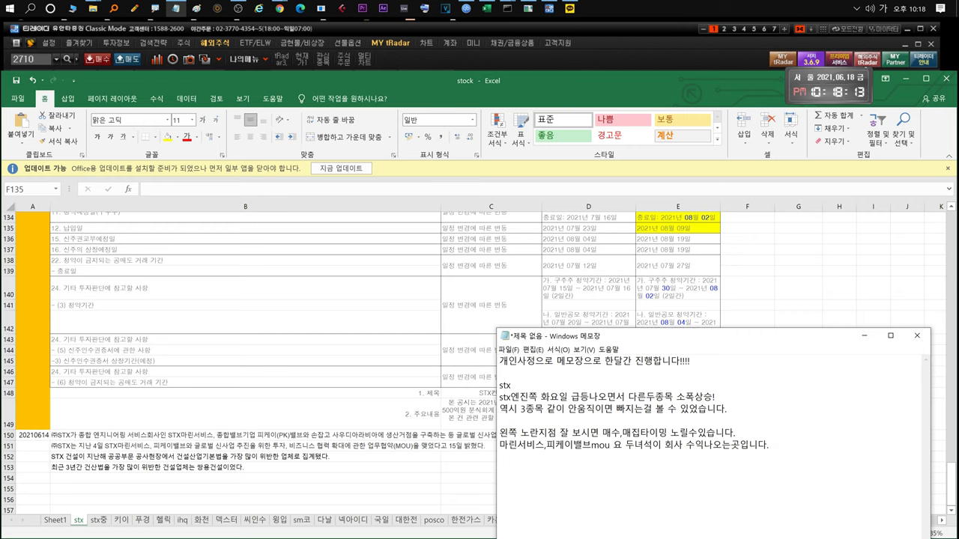
text(내년까지 봐야하기때문에 )
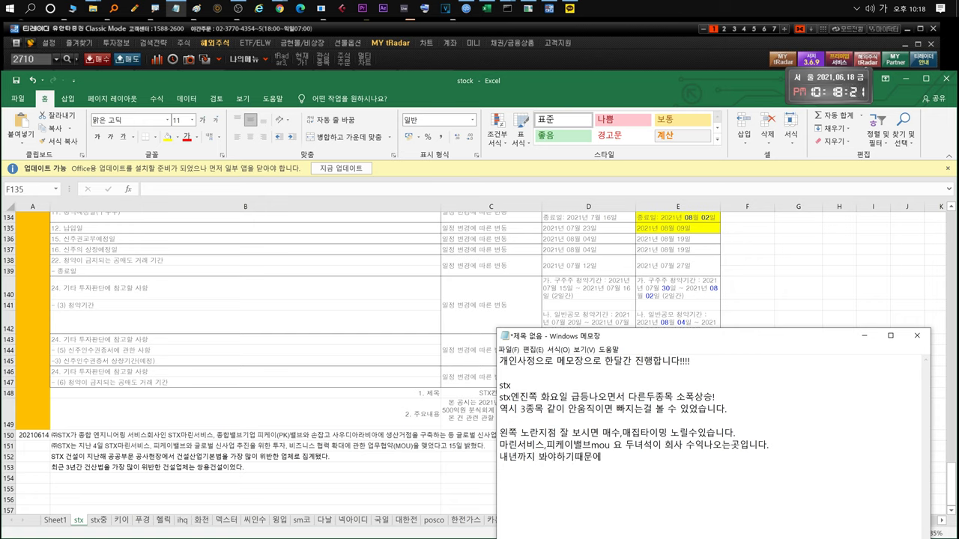
text(단순뉴스로 보면 될 것 같아요.)
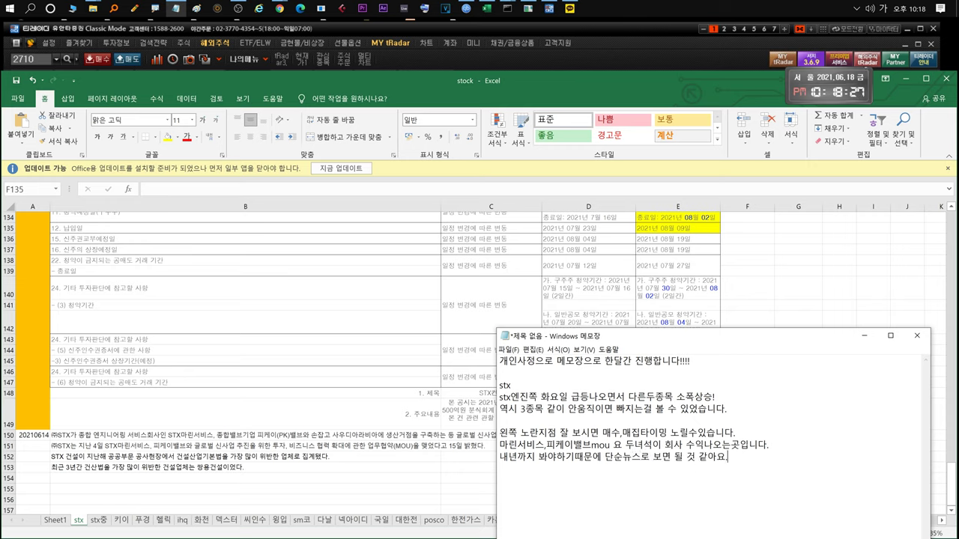
Select the STX commentary back to the 'stx엔진쪽' line and delete it
key(shift+Up)
key(shift+Up)
key(shift+Up)
key(shift+Up)
key(shift+Up)
key(ctrl+shift+Left)
key(ctrl+shift+Left)
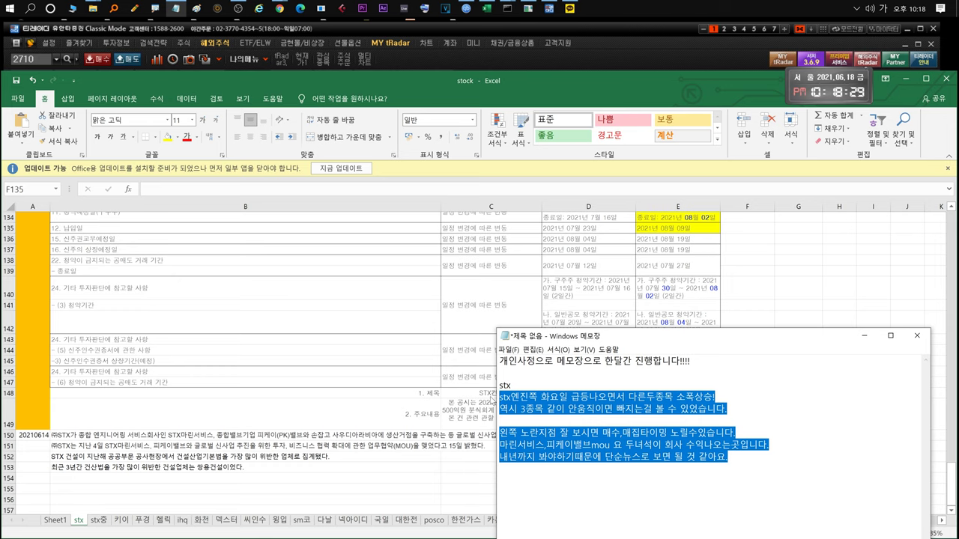
key(Delete)
Open the STX price chart from the tRadar watchlist, with the note kept in front
click(460, 62)
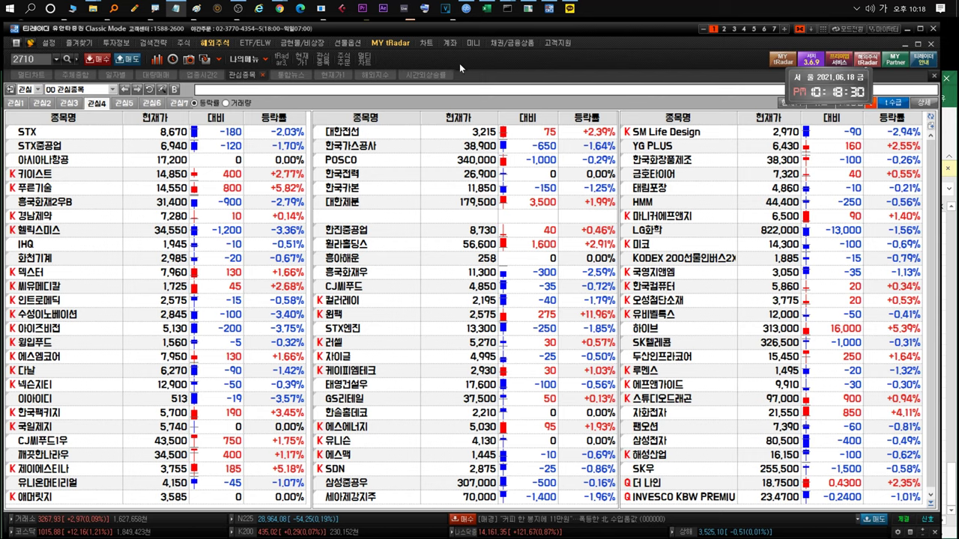
click(69, 135)
double_click(69, 135)
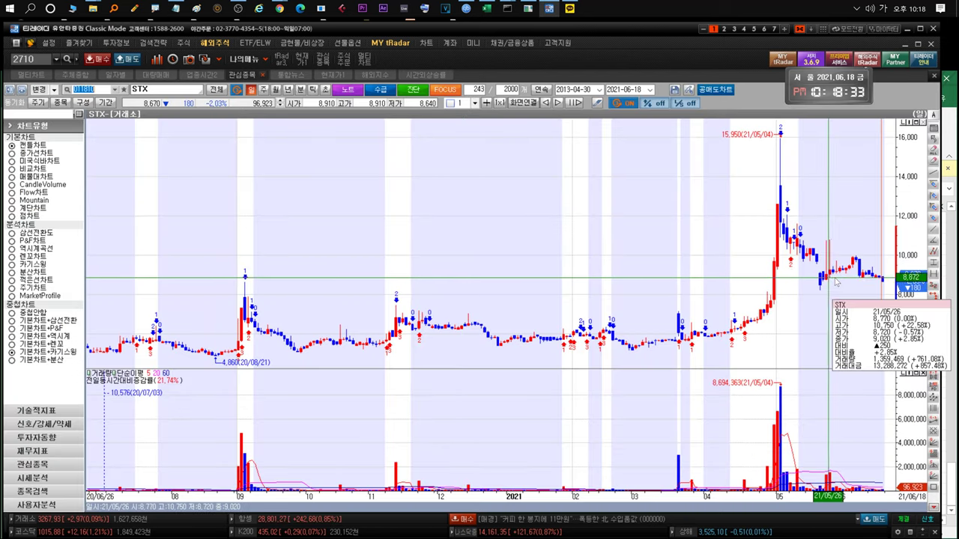
key(alt+Tab)
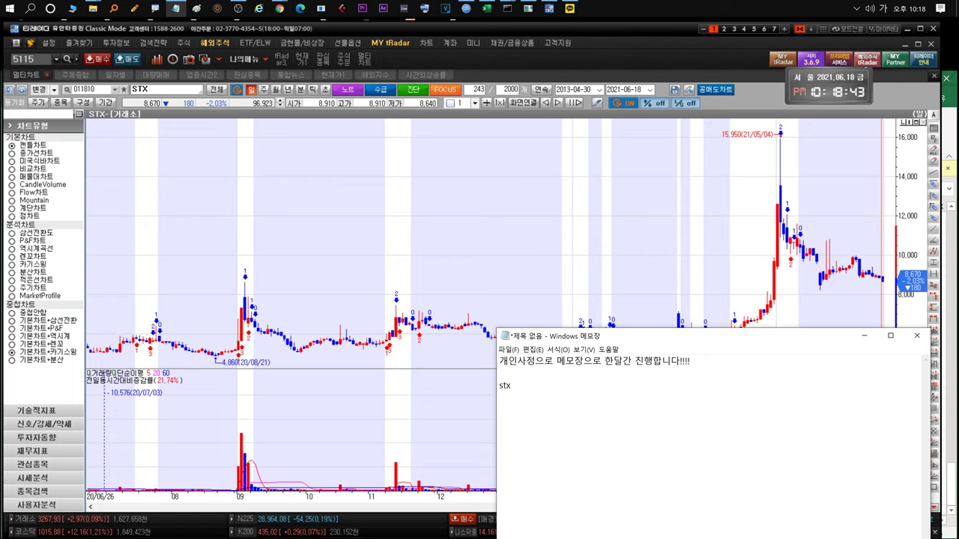
Comment that the chart showed only Tuesday's brief rise, may fall to the mid-7,000s, so accumulate carefully
text(차트는 별거없어었고 화요일)
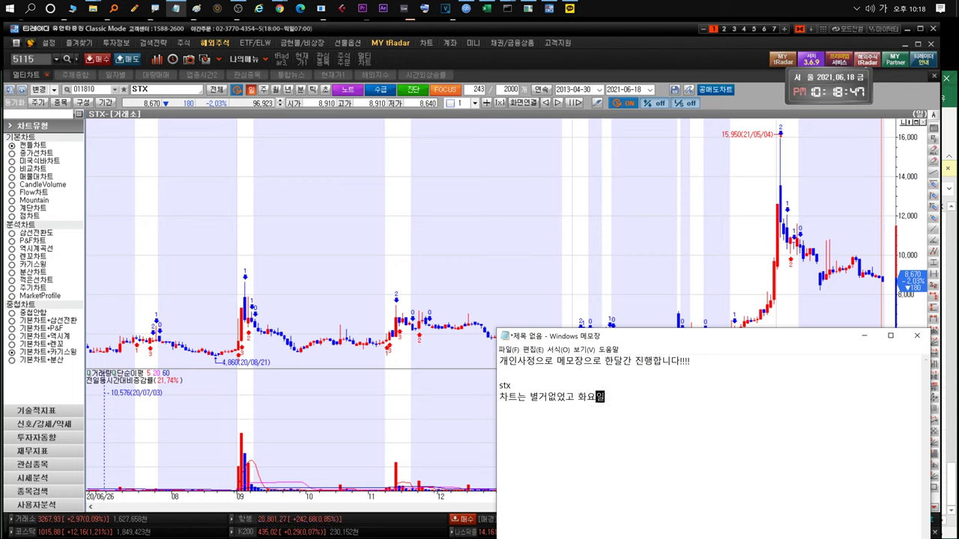
text( 잠시 올랐던거)
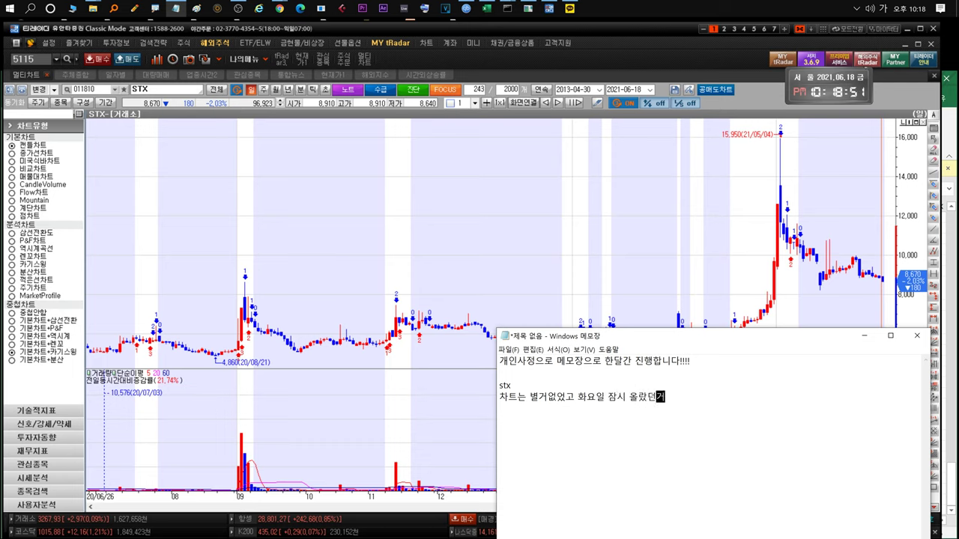
text(.. 그리고)
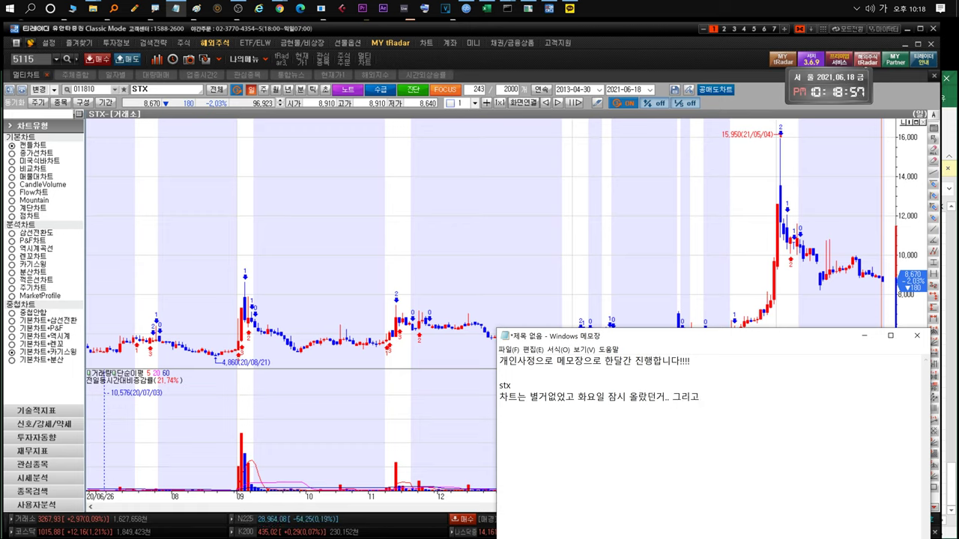
text(7천중반까지는 내려)
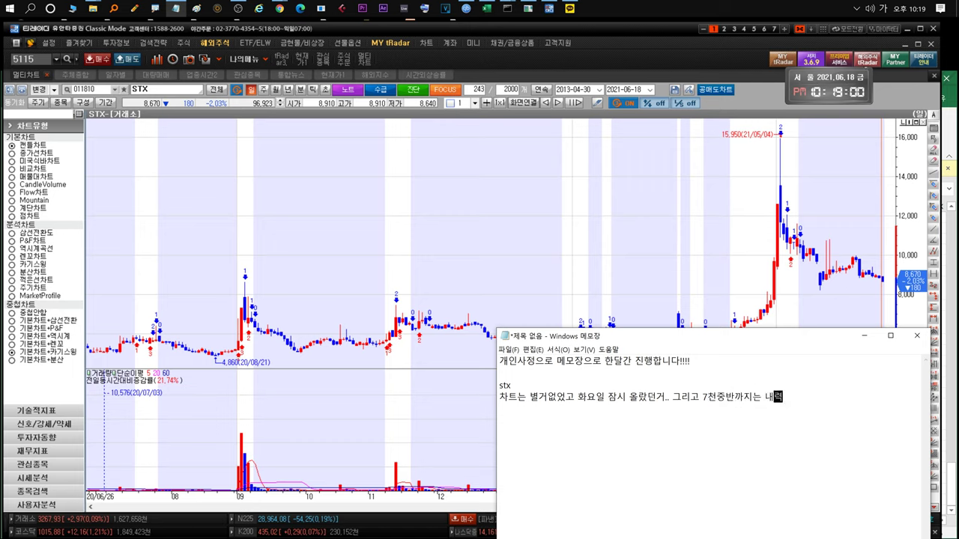
text(갈수있으니 차참고해서)
key(Return)
text(매집)
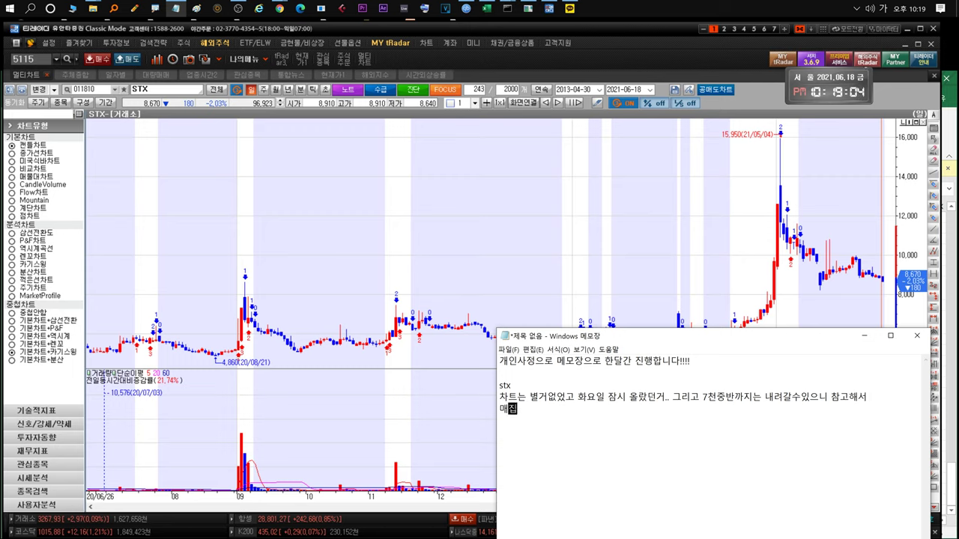
text(잘하시면되겠네요.)
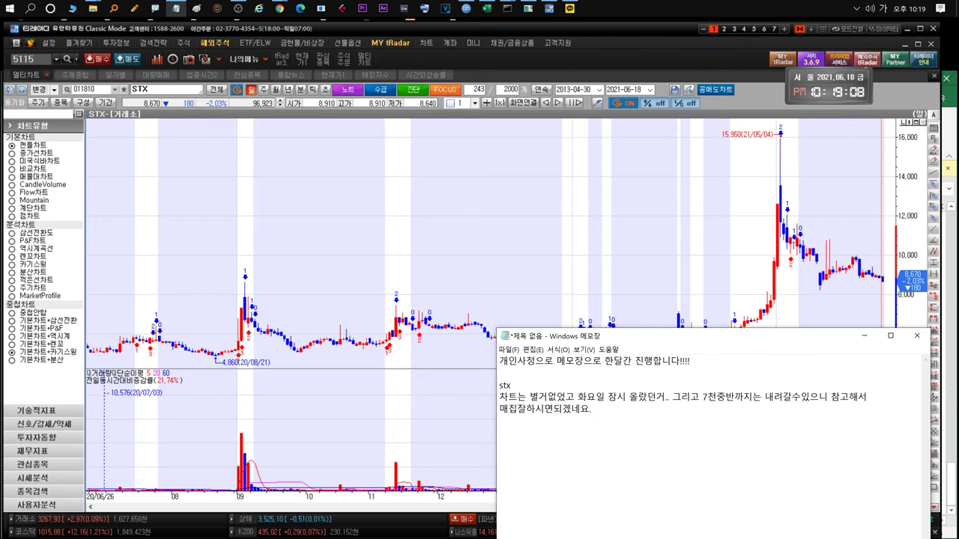
Select the two STX comment lines and delete them, leaving the stx heading
key(shift+Up)
key(shift+Left)
key(shift+Left)
key(shift+Left)
key(shift+Left)
key(shift+Left)
key(shift+Left)
key(shift+Left)
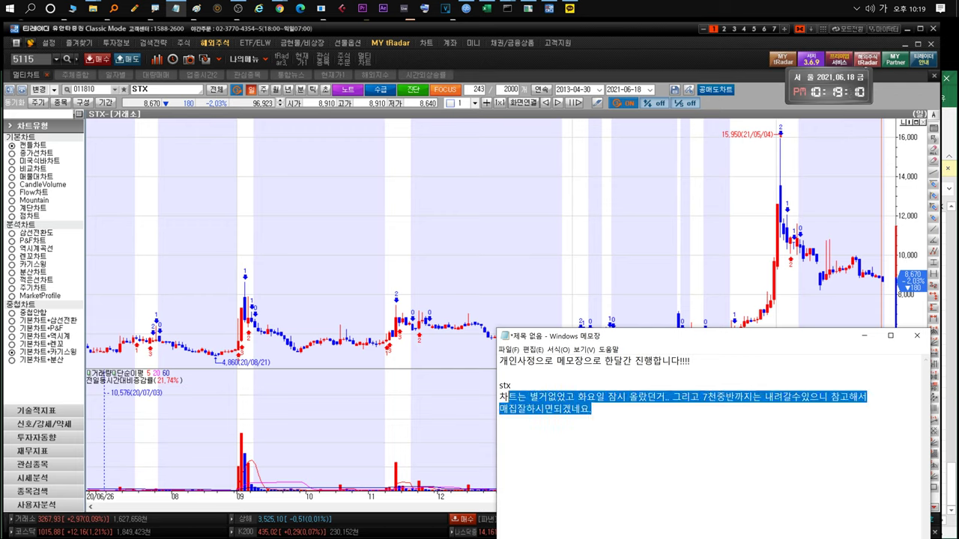
key(BackSpace)
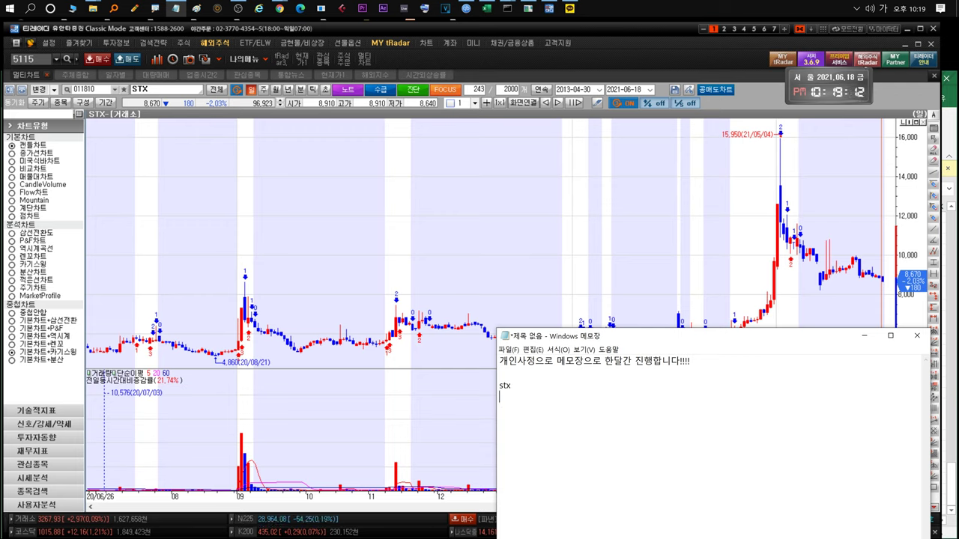
Type the 중공업 heading and open the STX중공업 chart from the 관심종목 watchlist
text(중공어)
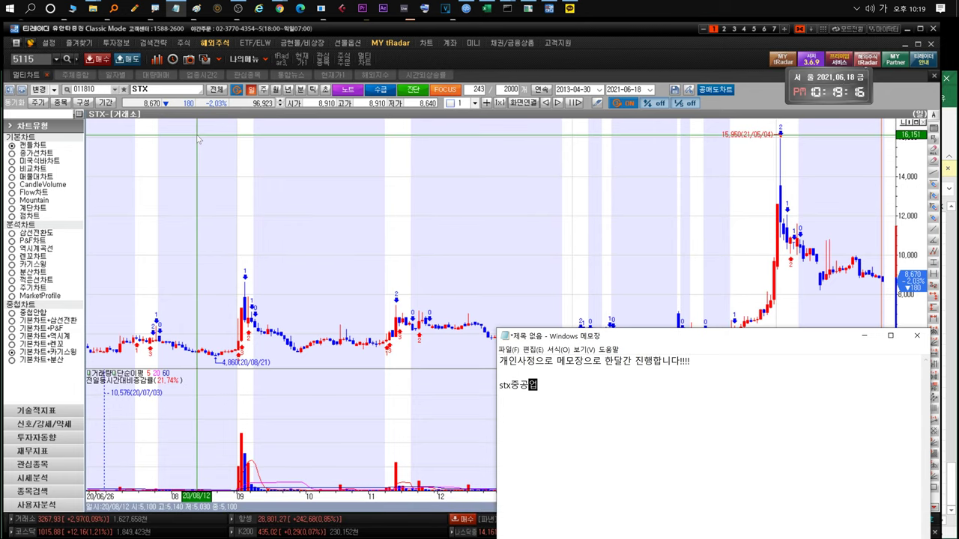
click(531, 58)
click(242, 75)
click(51, 147)
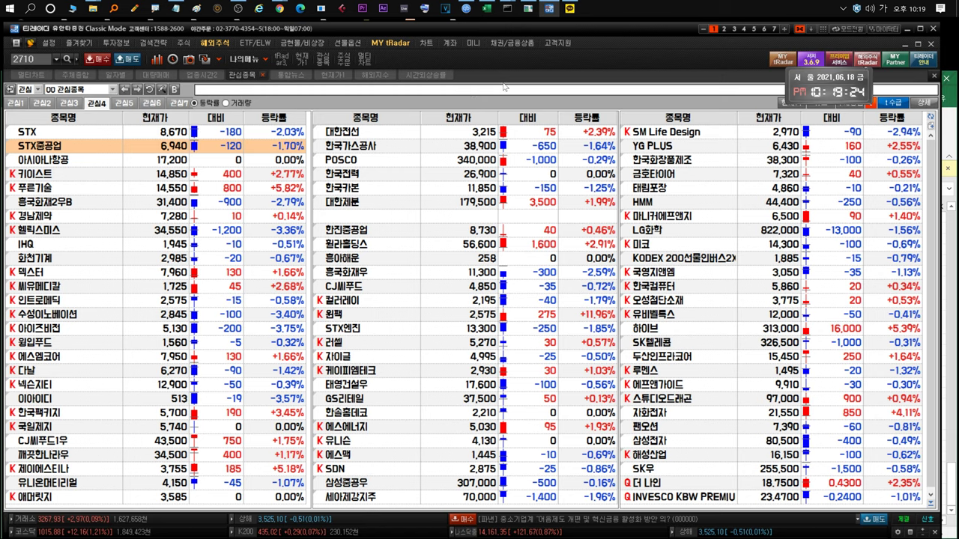
double_click(53, 147)
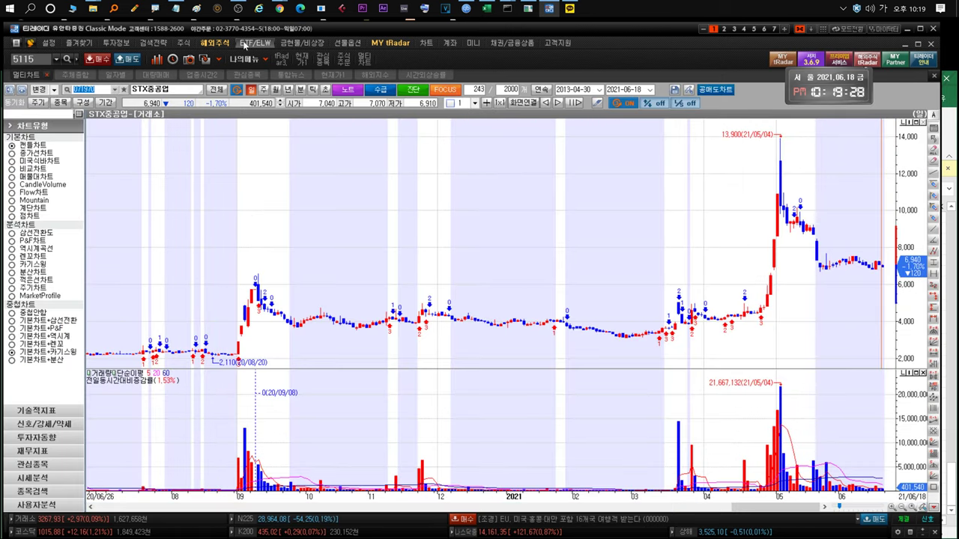
Note no special STX중공업 news, a small rise then drop, a Wednesday fake, and trimming on upper wicks
click(175, 9)
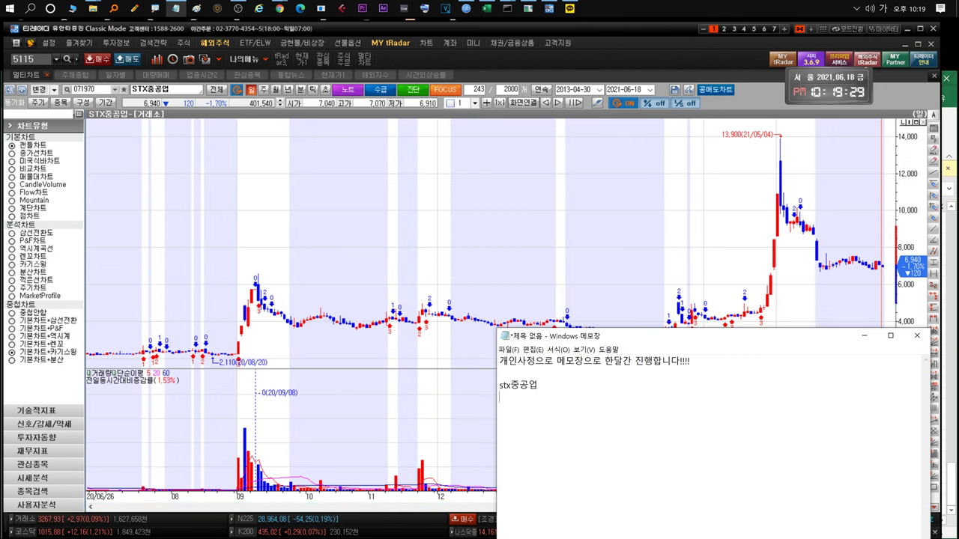
text(중공업)
text( 특ㅇ)
text(이한뉴)
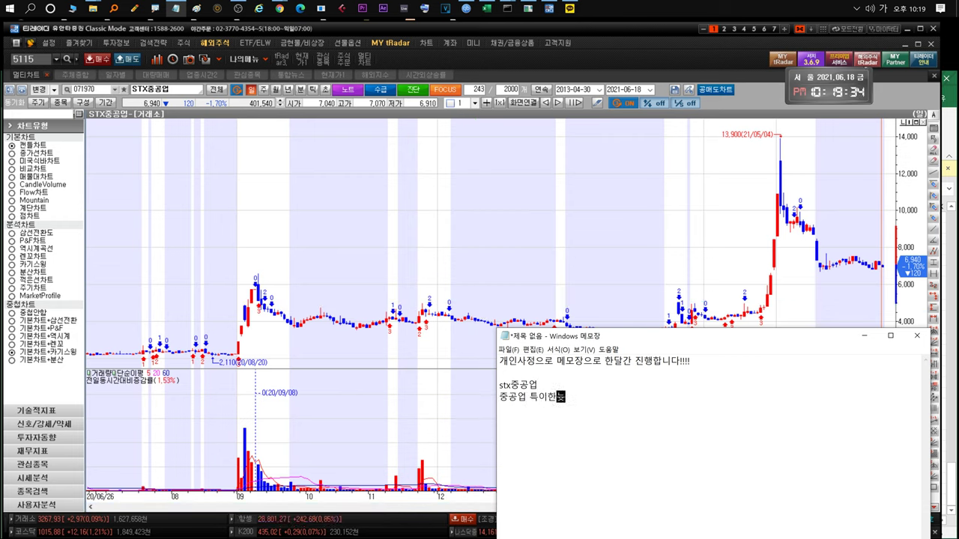
text(스없고 역시 stx)
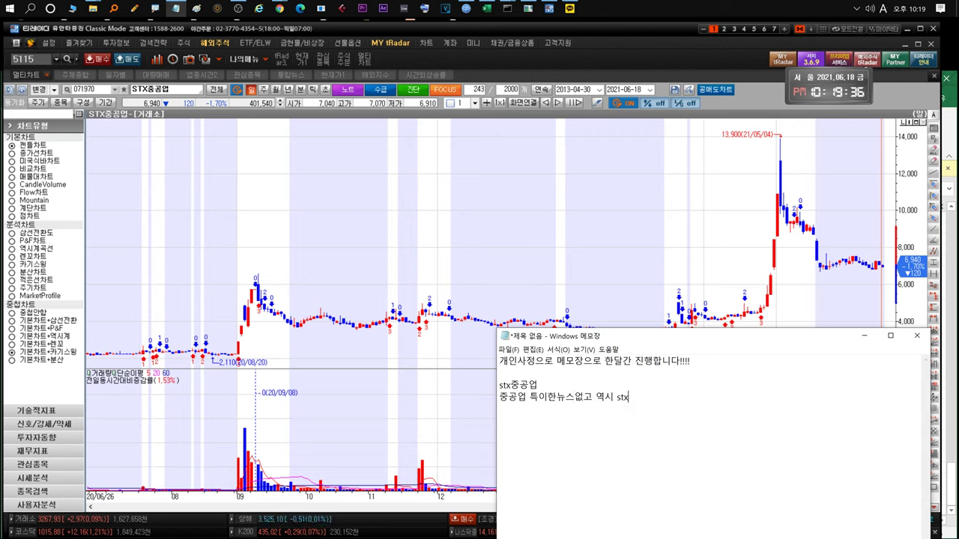
text(엔진쪽 상승으로 인한 소포)
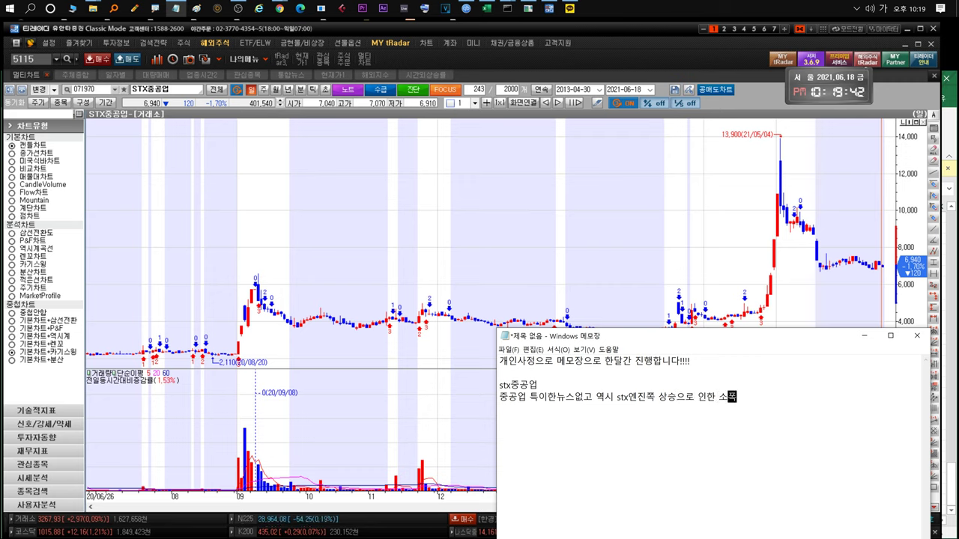
key(BackSpace)
key(BackSpace)
key(BackSpace)
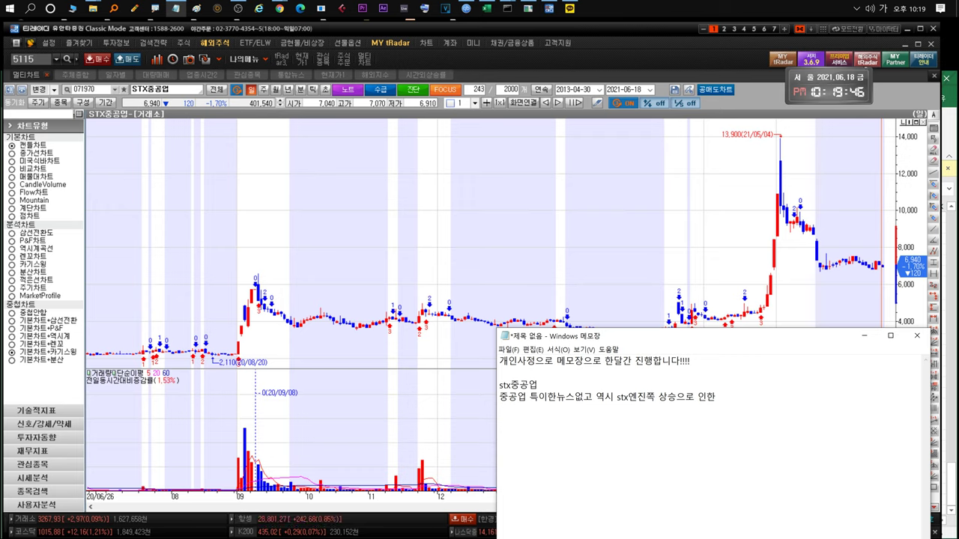
text(약간의 상승후)
text( 하라)
text(,)
key(Return)
text(수요일 수급 올리는)
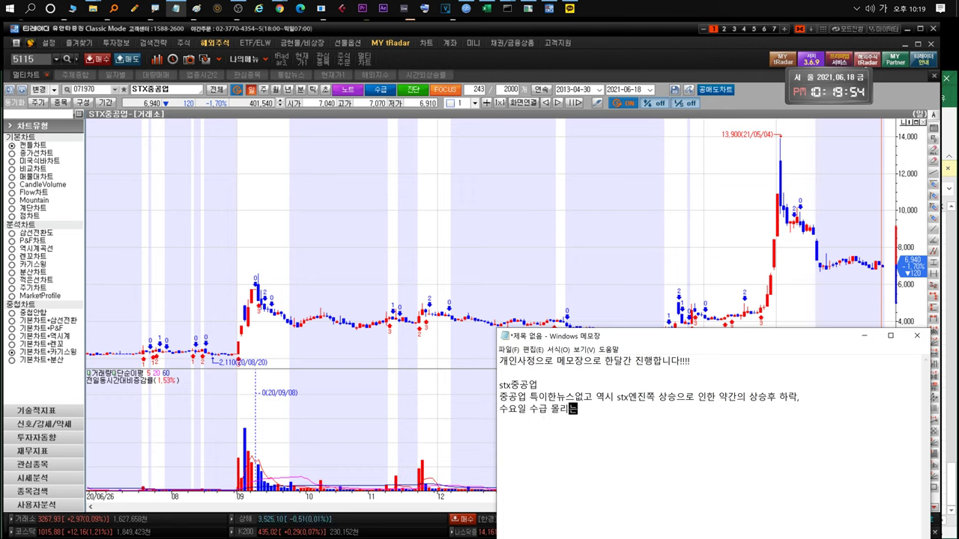
text(ㄷ듯한 페이크 주)
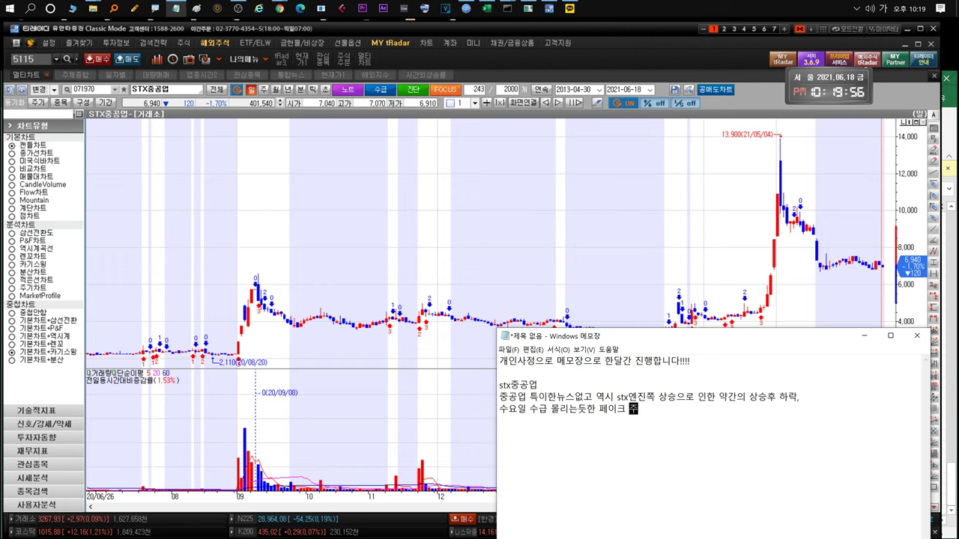
text(었네요역시 한두달저)
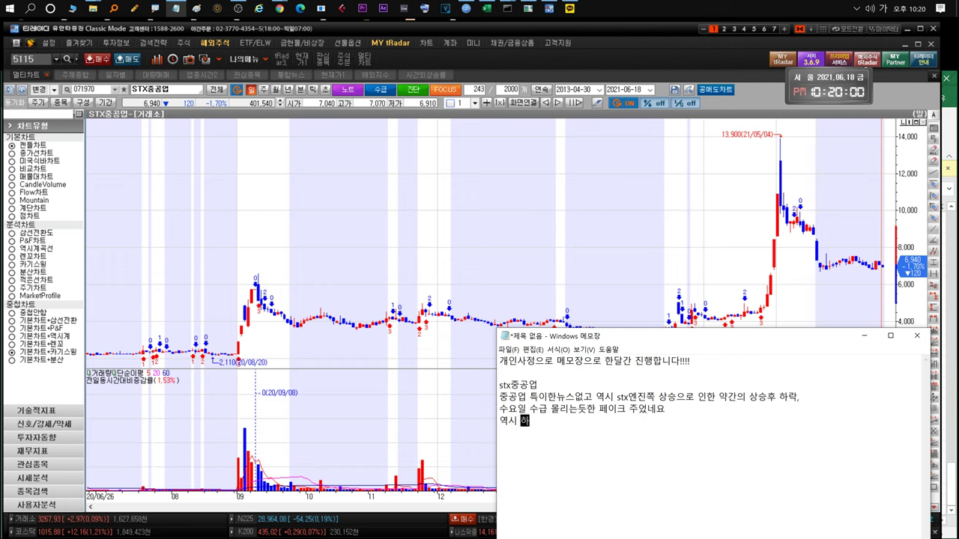
text(정도는 )
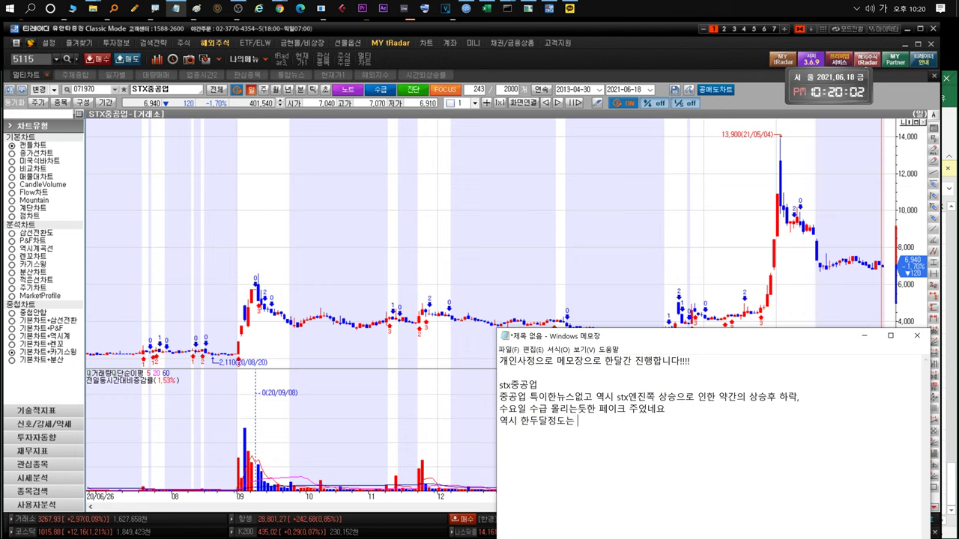
text(윗꼬리나올때 정리함)
text(는게 좋을것같)
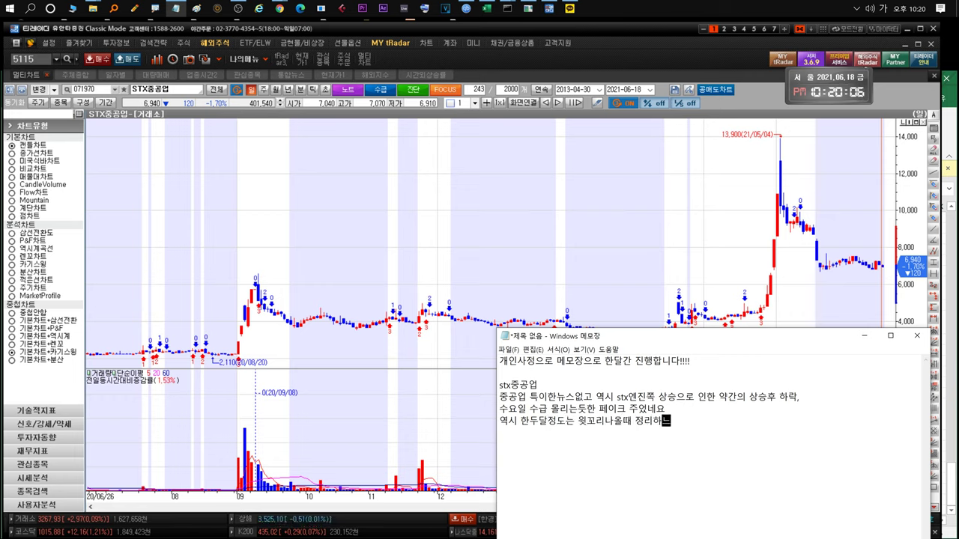
text(아)
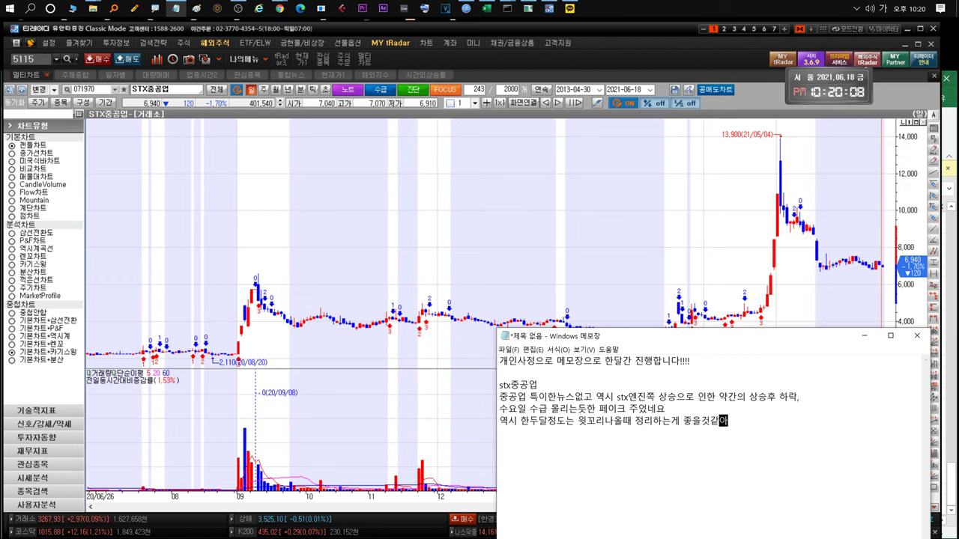
text(요.(물량조절))
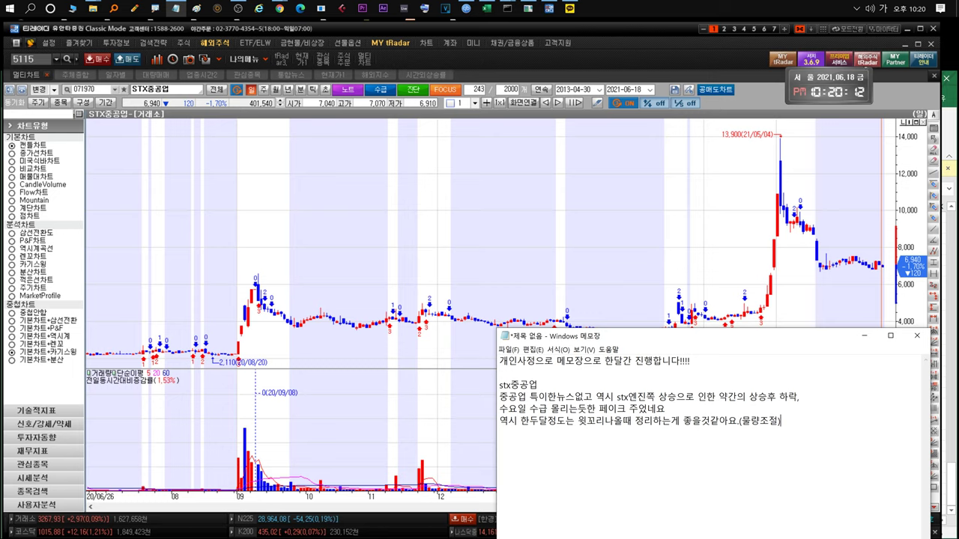
key(shift+Up)
key(shift+Up)
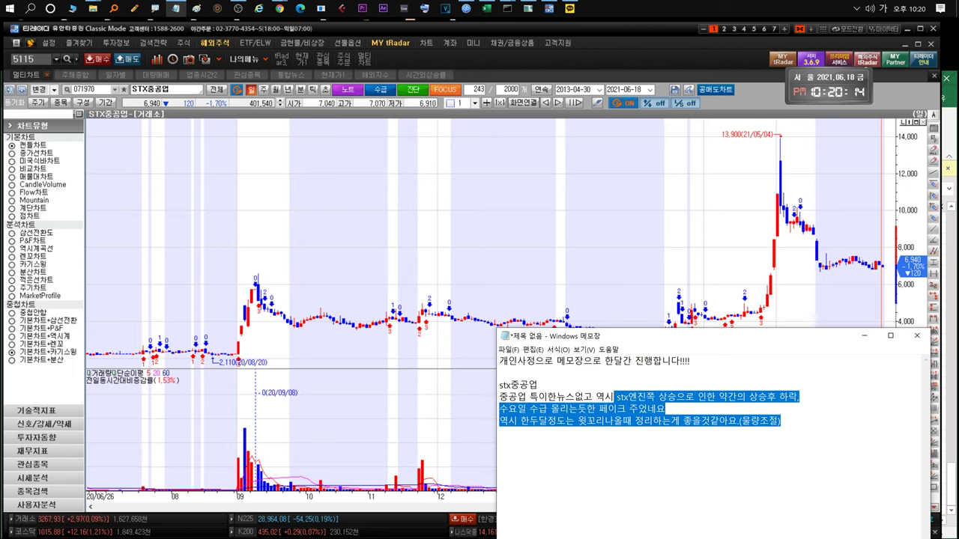
Select the whole stx중공업 note up to its heading and delete it
key(shift+Up)
key(shift+Home)
key(Delete)
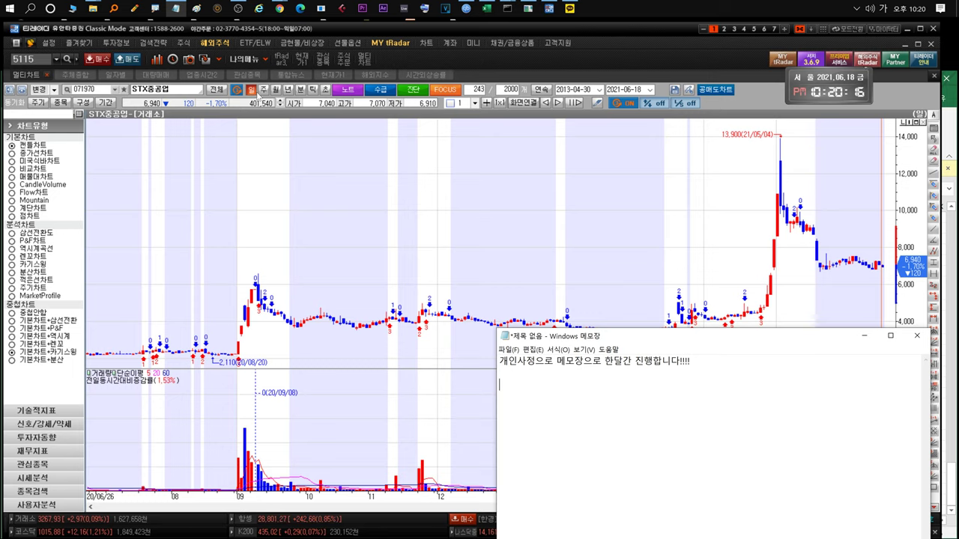
Check the 키이 disclosure sheet in Excel, then open the 키이스트 chart from the watchlist
click(514, 68)
click(247, 75)
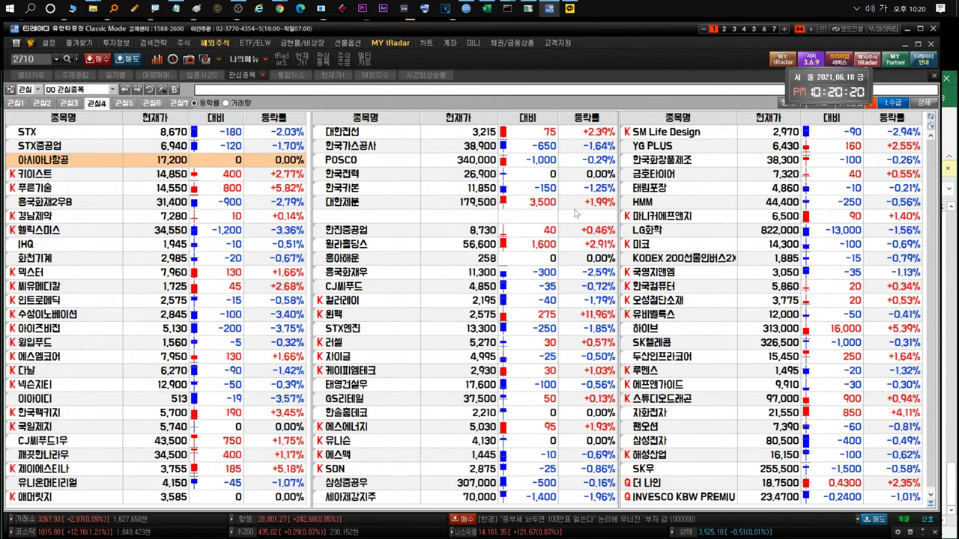
click(92, 172)
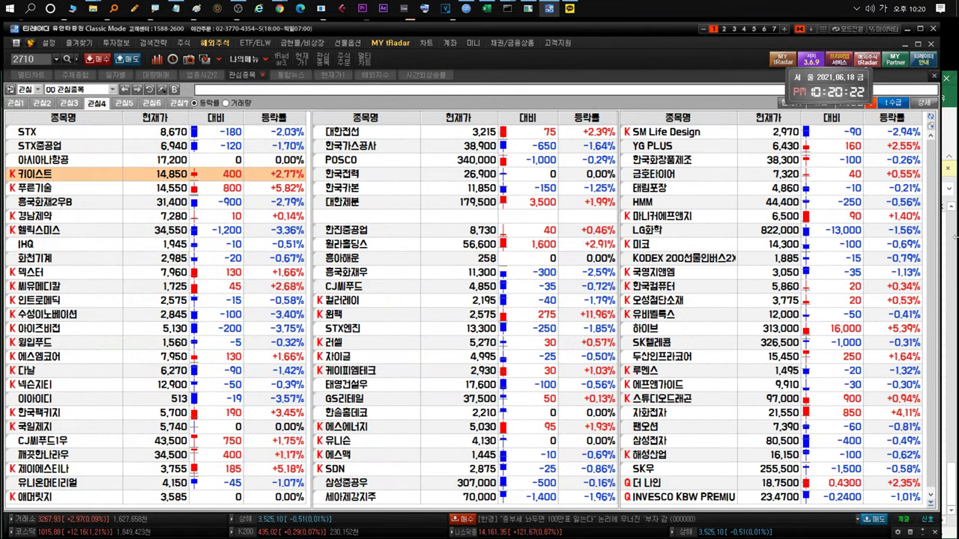
click(952, 480)
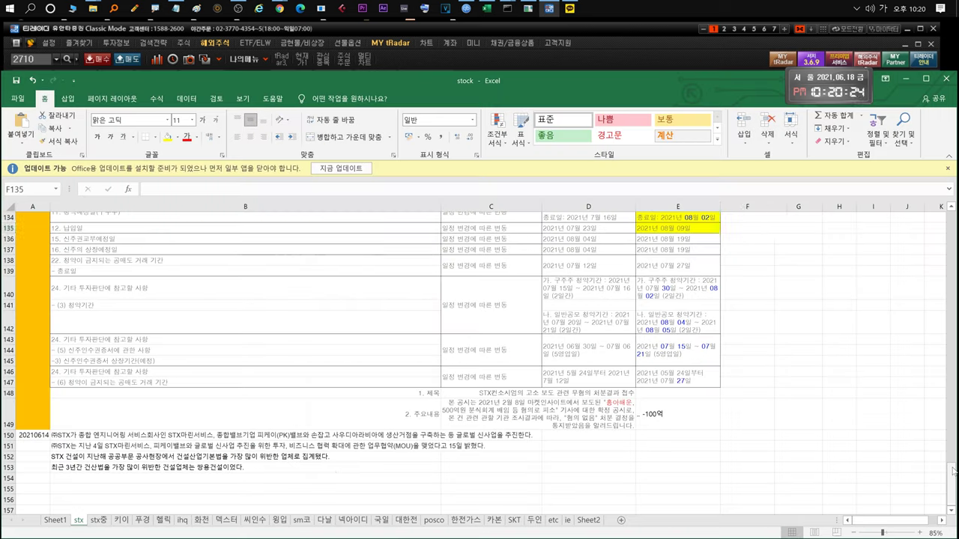
click(122, 520)
click(429, 63)
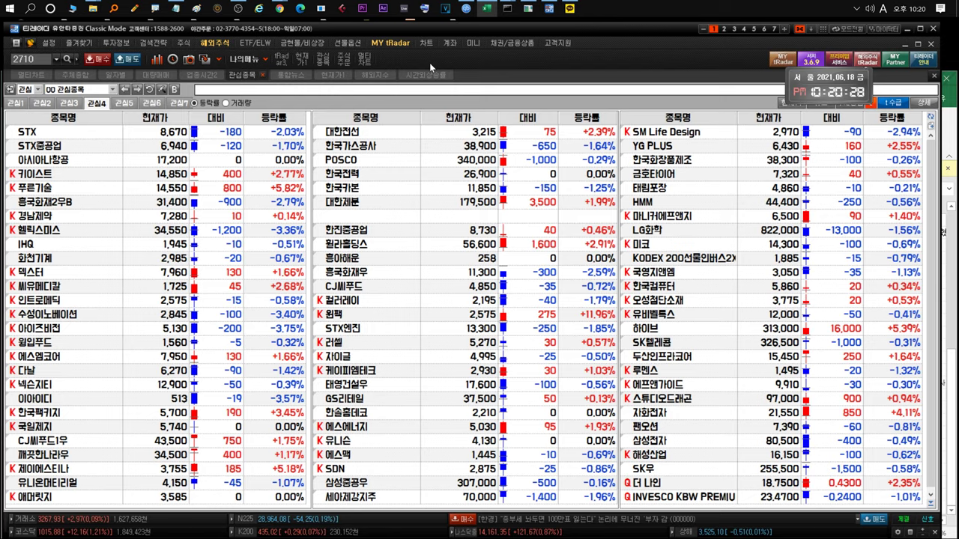
click(50, 172)
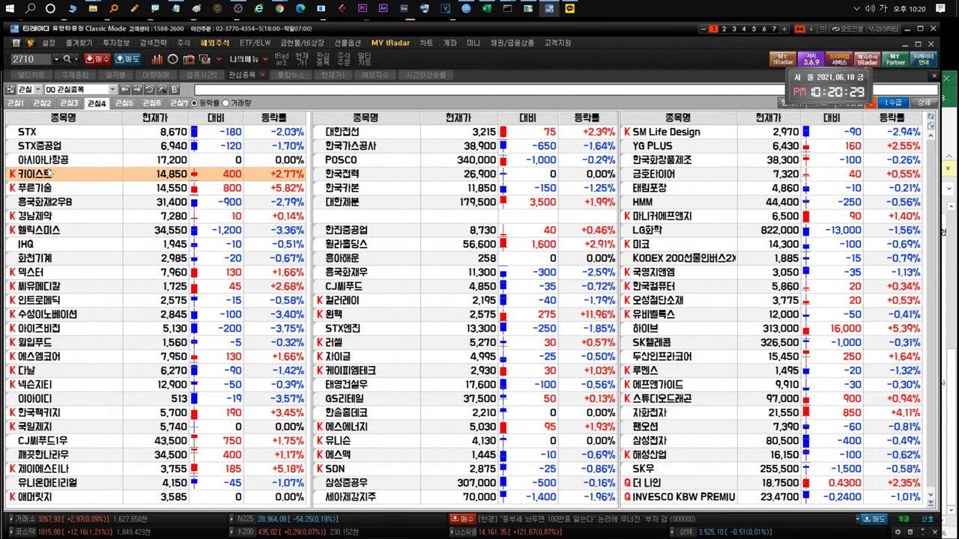
double_click(50, 172)
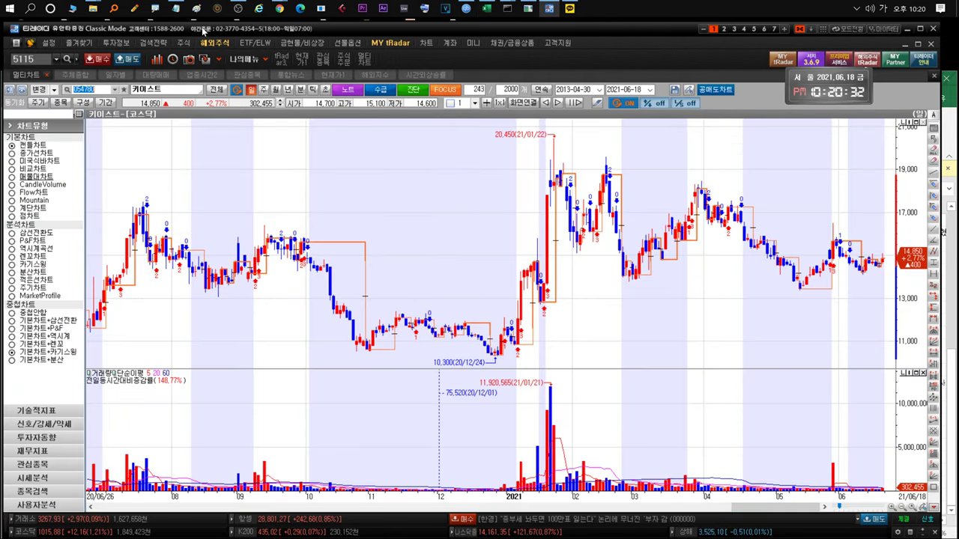
Write 키이스트 notes: still boxed, moves around second-half drama airing, SM–Kakao acquisition talk, limited impact
click(176, 8)
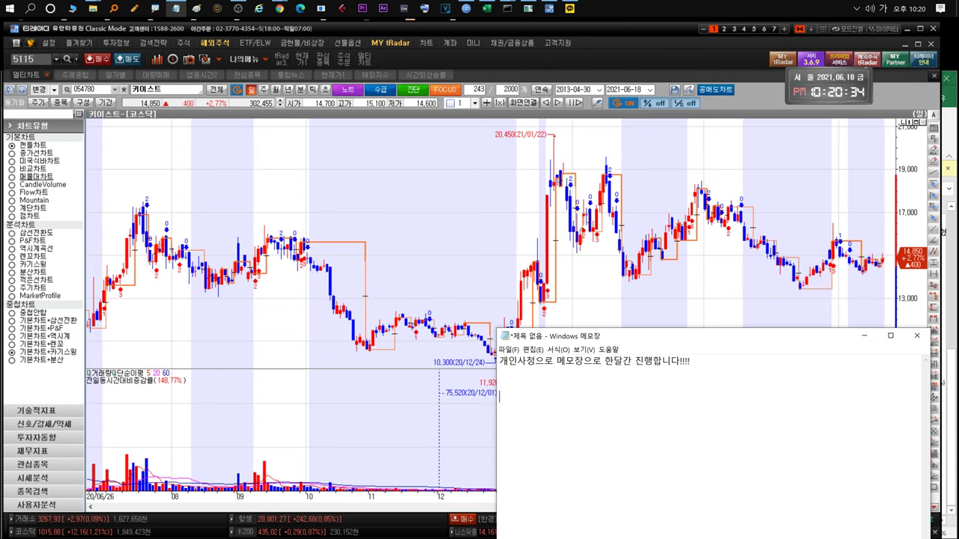
text(키이스트 별)
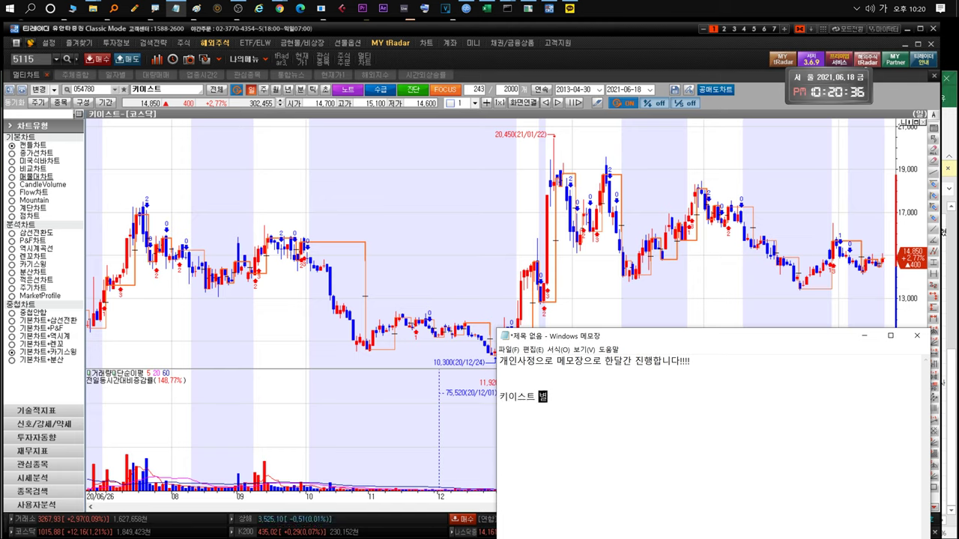
text(내용없고 )
text(여전히 박스권지)
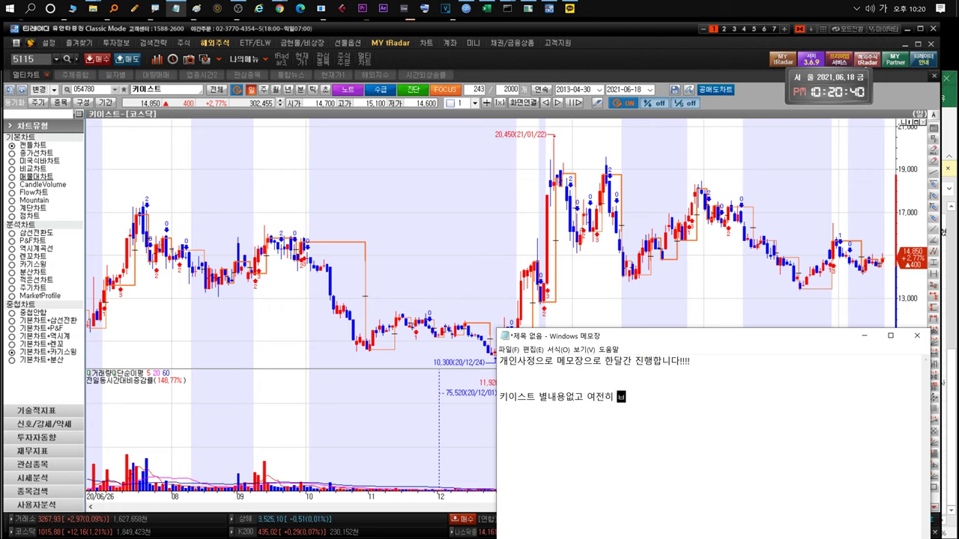
text(ㄴ행ㅈ!)
key(Return)
text(일단 하반기 드라마)
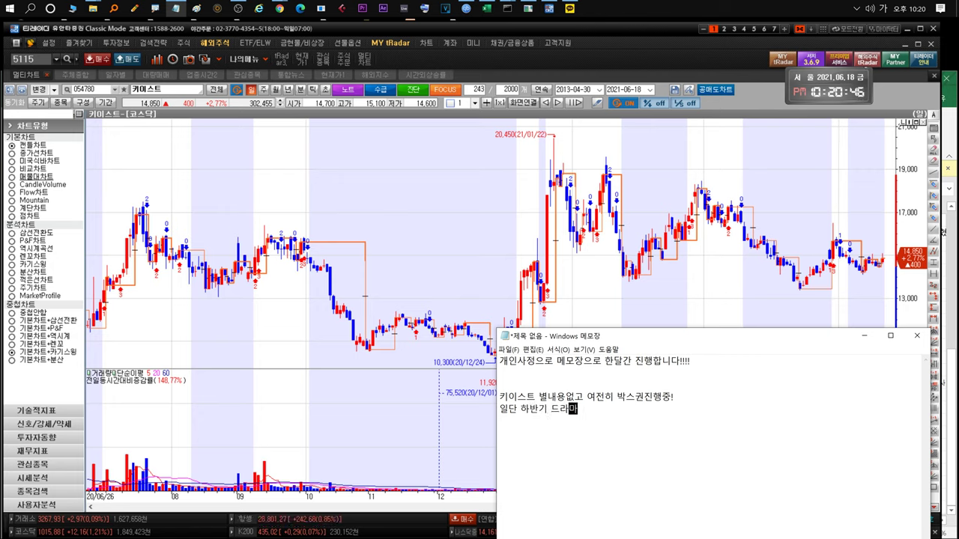
text(가 방영ㄷ)
text(되기 직전)
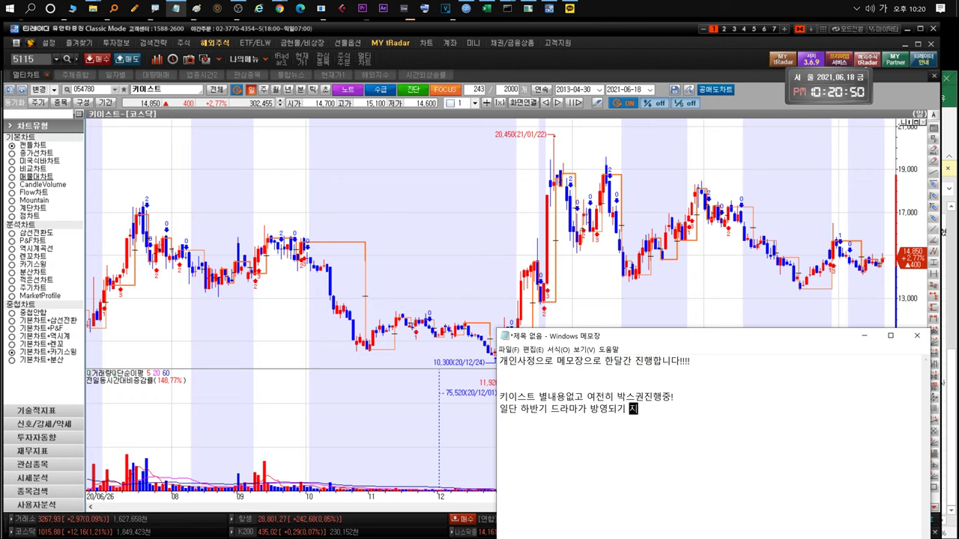
text(과 그 이후에 )
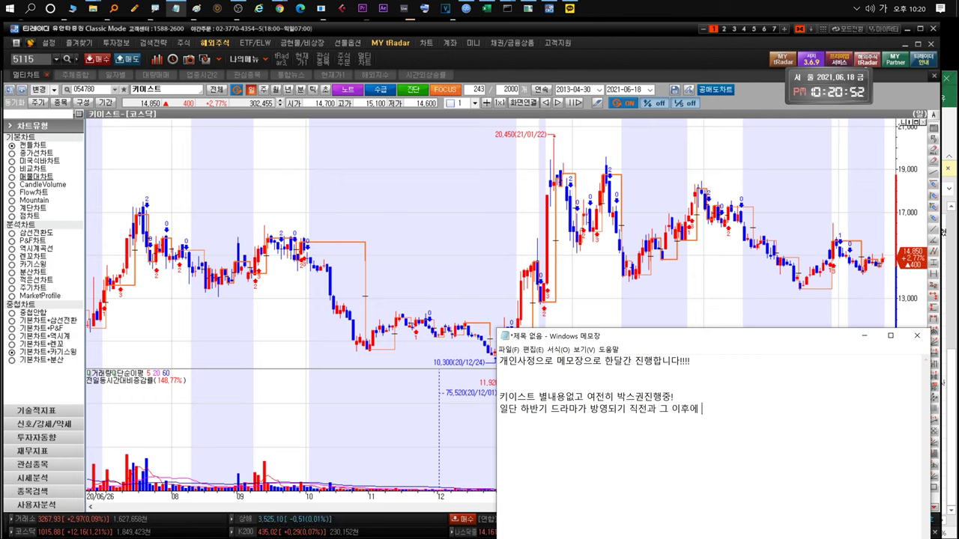
text(차트가 움직일것같고)
key(Return)
text(sm)
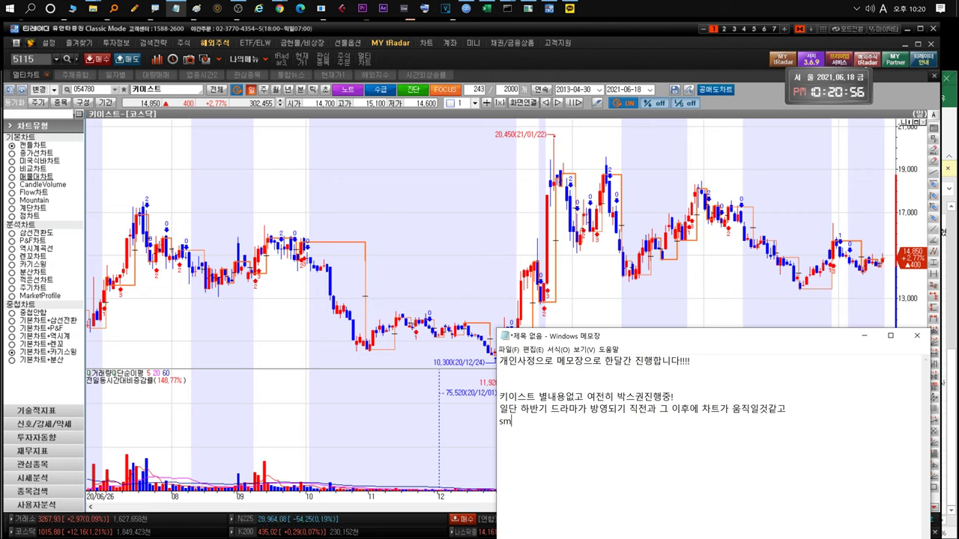
text(쪽 카카오인수애기가 계)
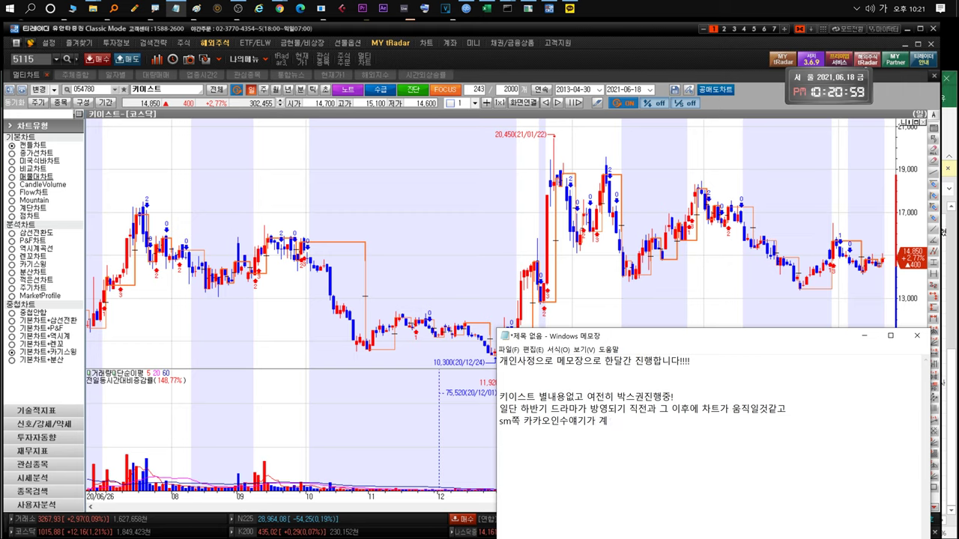
text(속 나오는게 있습니)
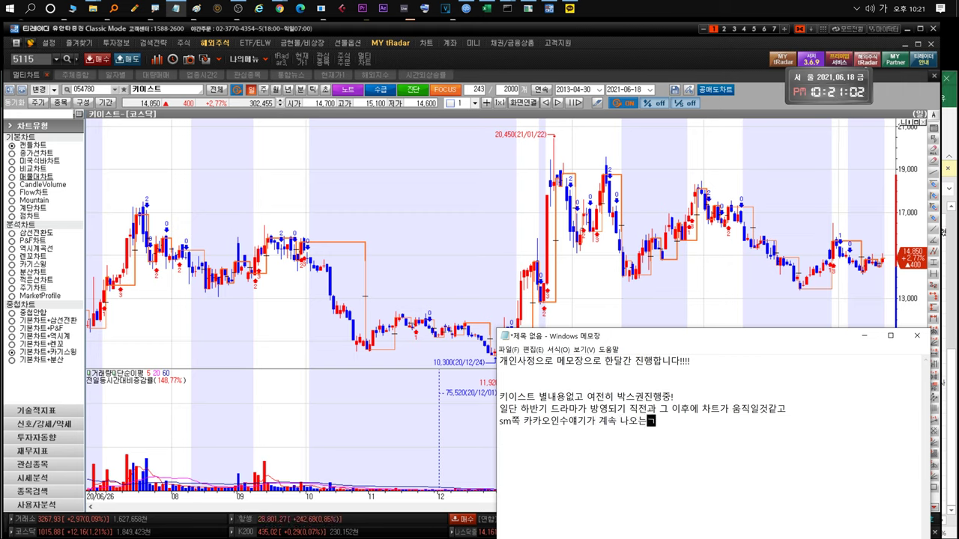
text(다.)
key(Return)
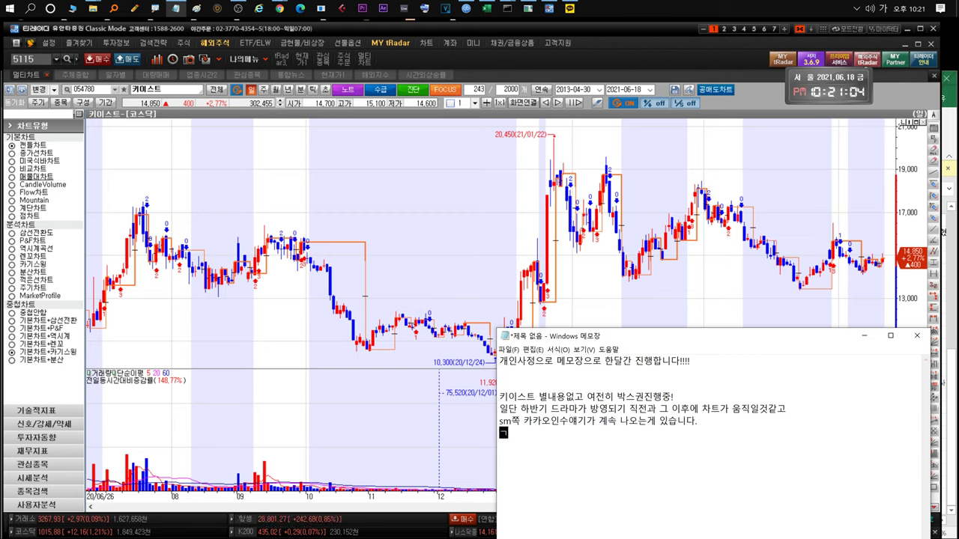
text(크게 어)
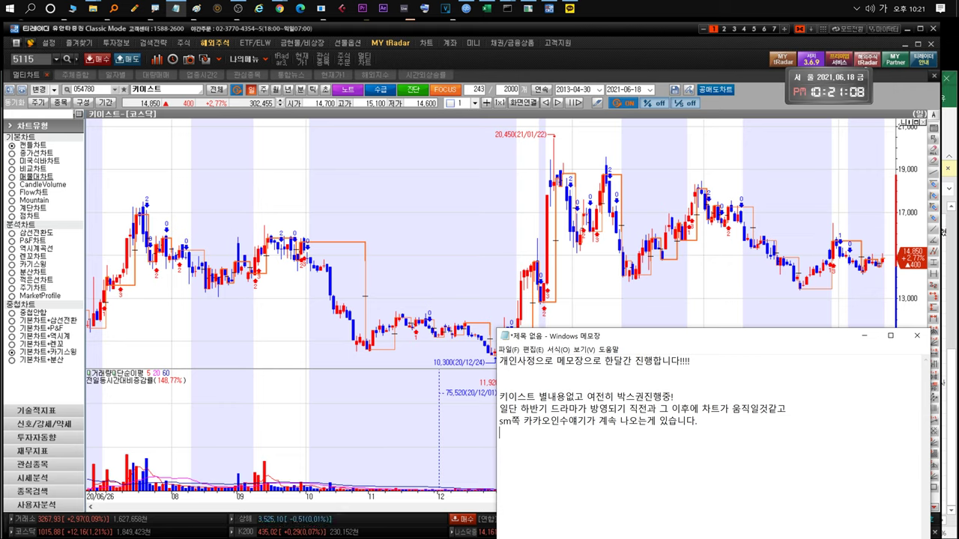
text(계열사 분리가 돼)
text(ㅆ기때문에 큰 영향)
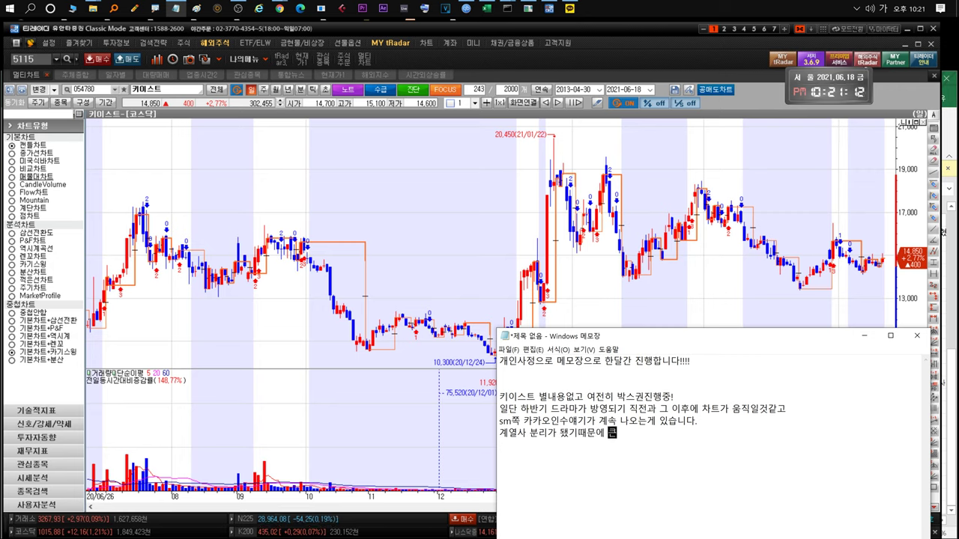
text(은없지마)
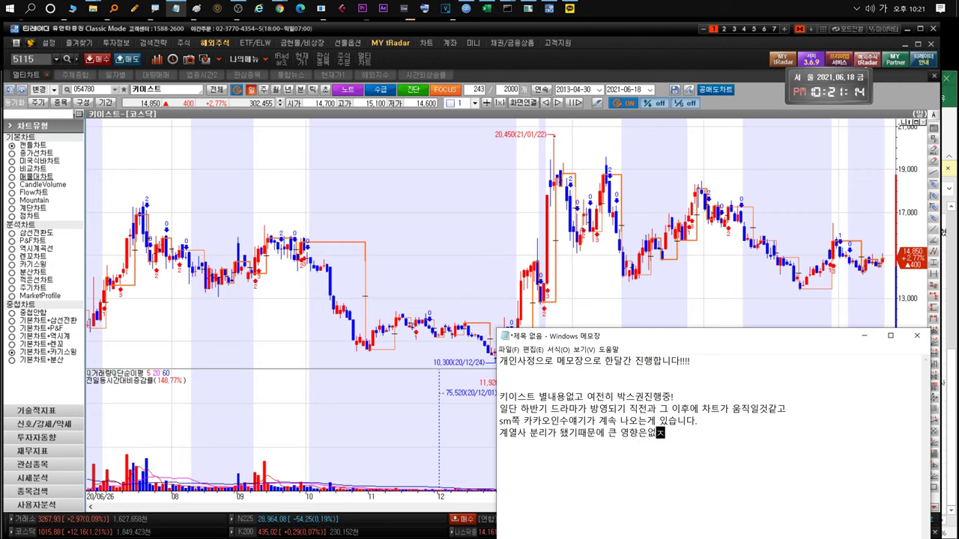
text(ㄴ)
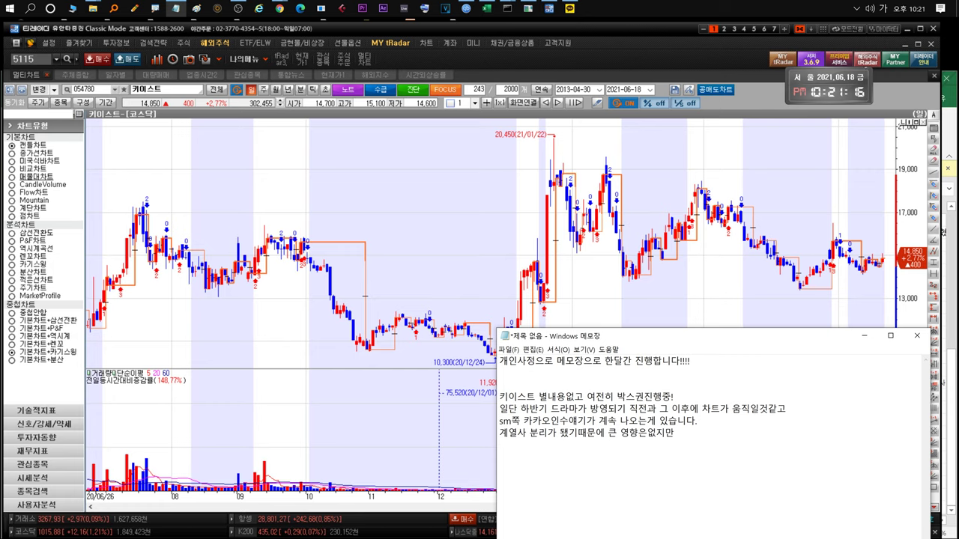
text(참고로 )
text(알고)
text(계시면될것같앙)
text(아ㅛ.)
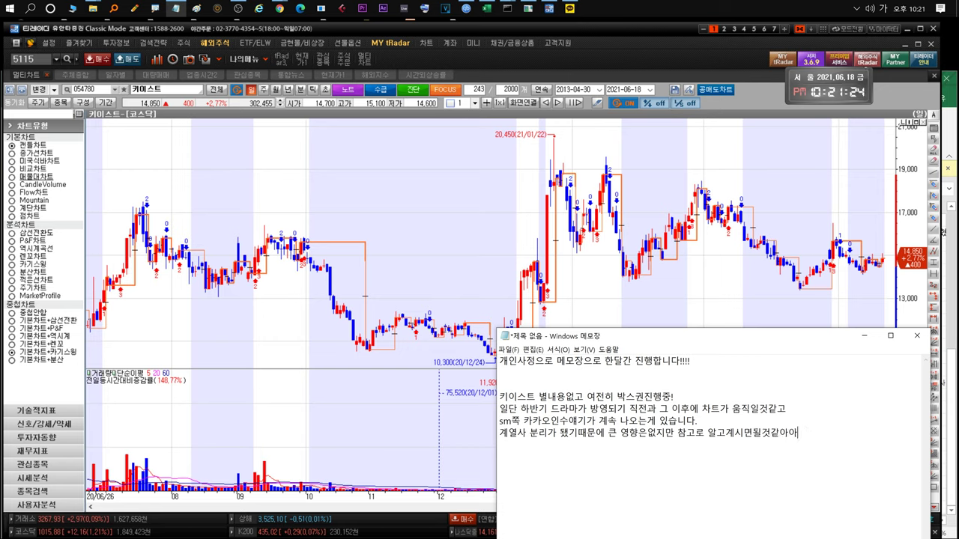
text(.)
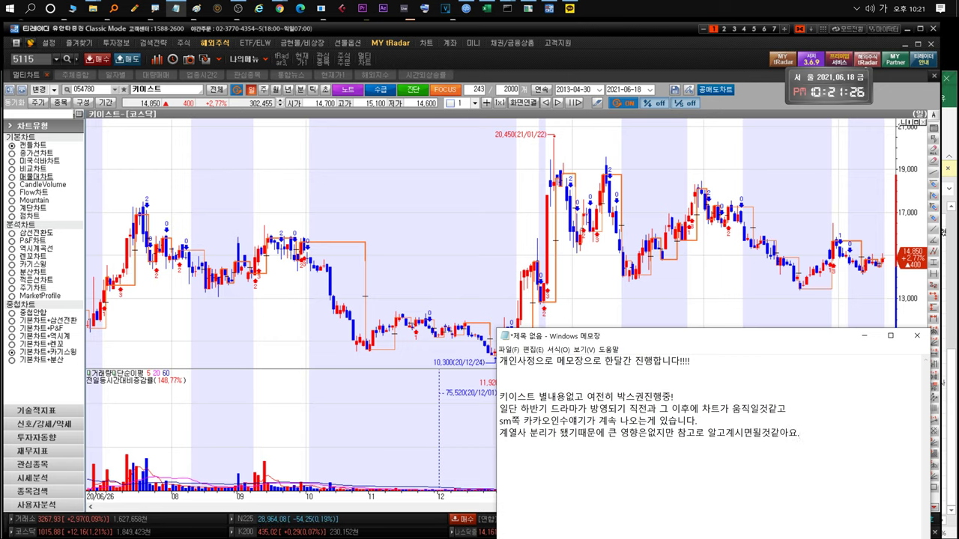
key(shift+Up)
key(shift+Up)
key(shift+Up)
key(shift+Up)
Delete the 키이스트 lines and select 푸른기술 in the tRadar 관심종목 watchlist
key(BackSpace)
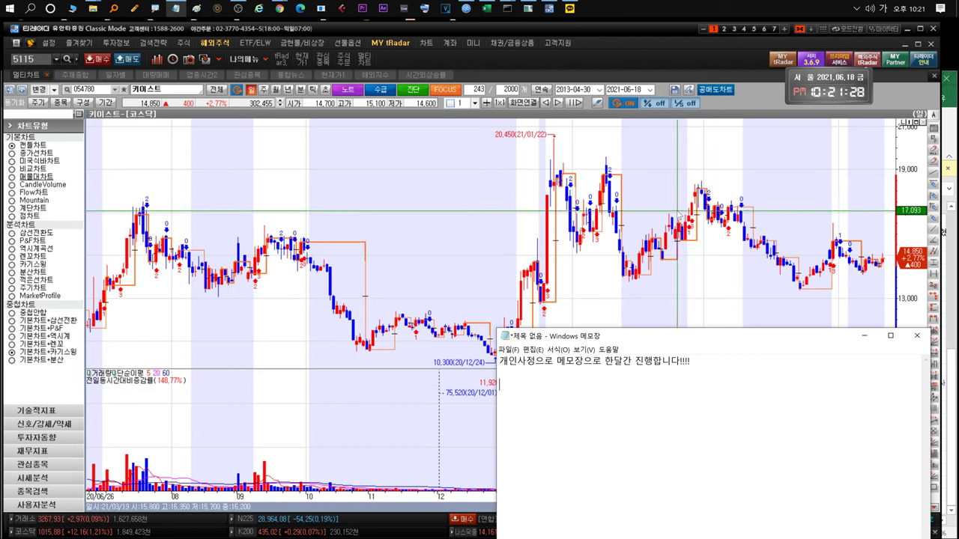
click(540, 64)
click(245, 75)
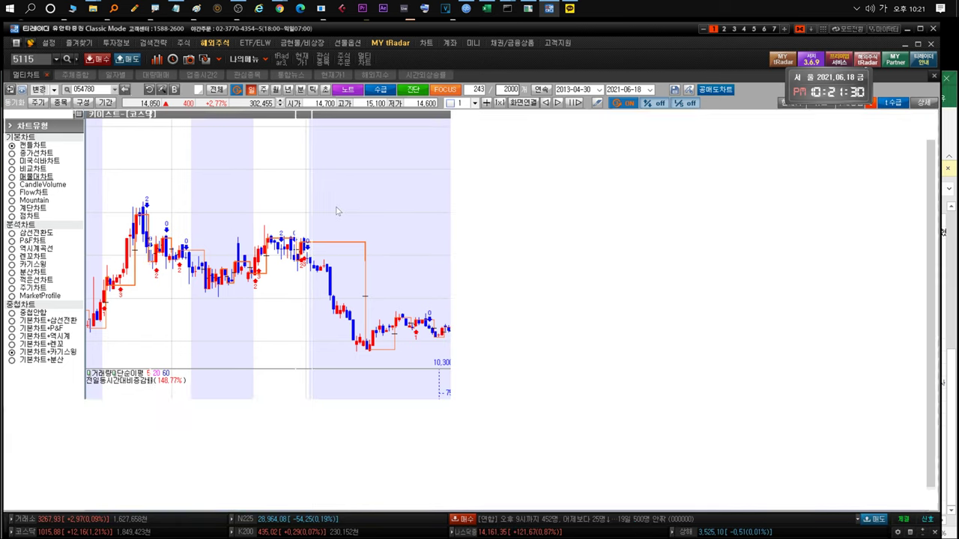
click(58, 204)
click(62, 192)
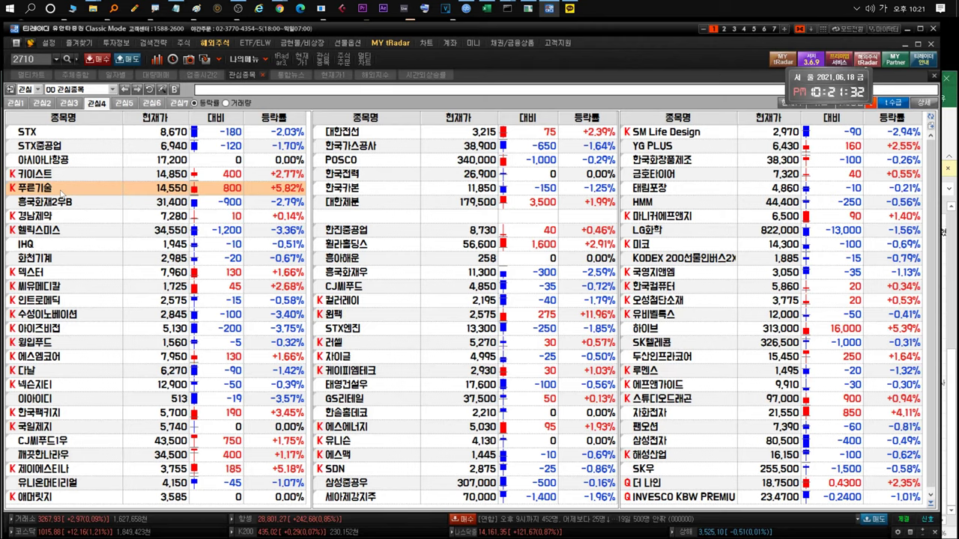
Review the 푸경 disclosure sheet in Excel, then open the 푸른기술 price chart
click(951, 120)
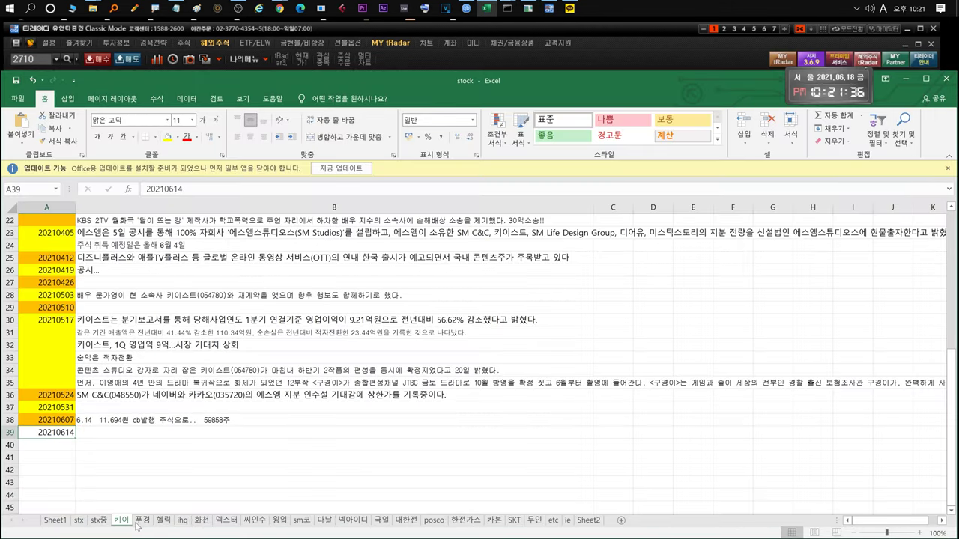
click(141, 520)
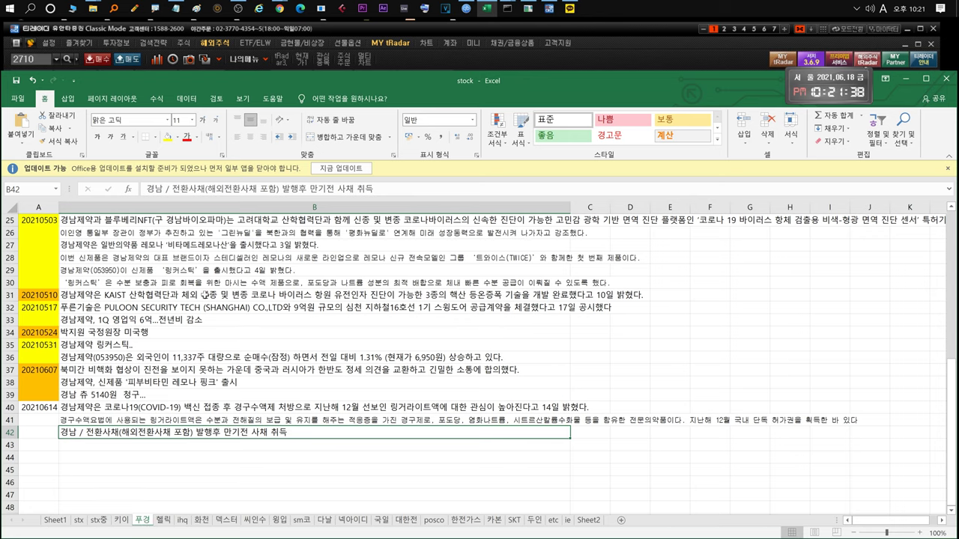
click(529, 61)
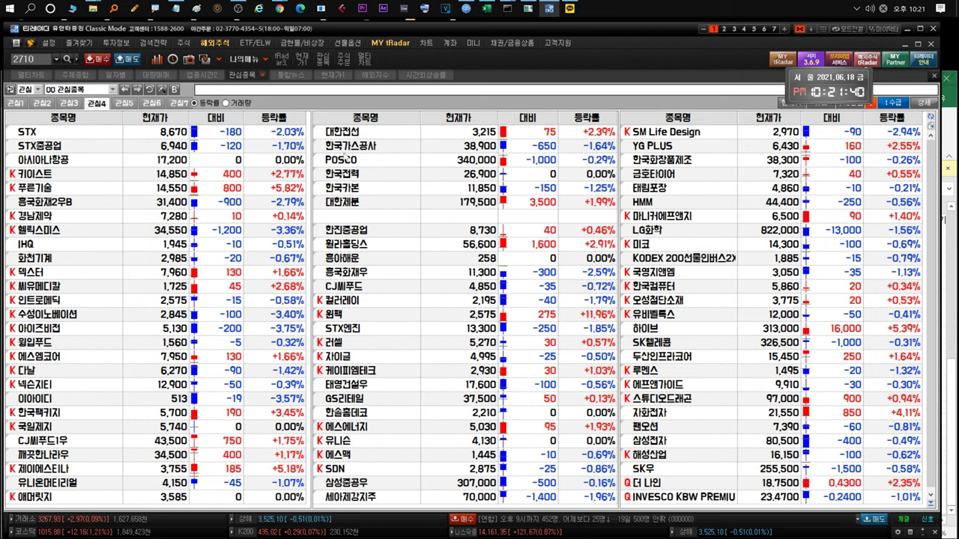
click(46, 187)
double_click(47, 187)
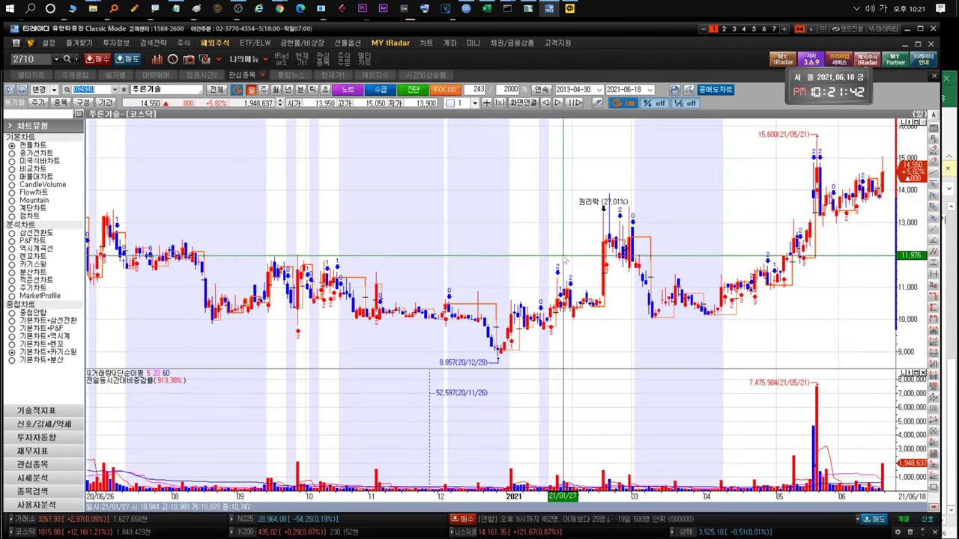
Write a 푸른기술 note: North Korea/Kaesong stocks rallied Friday, holders should hold, upward trend likely
click(175, 8)
text(푸른기술)
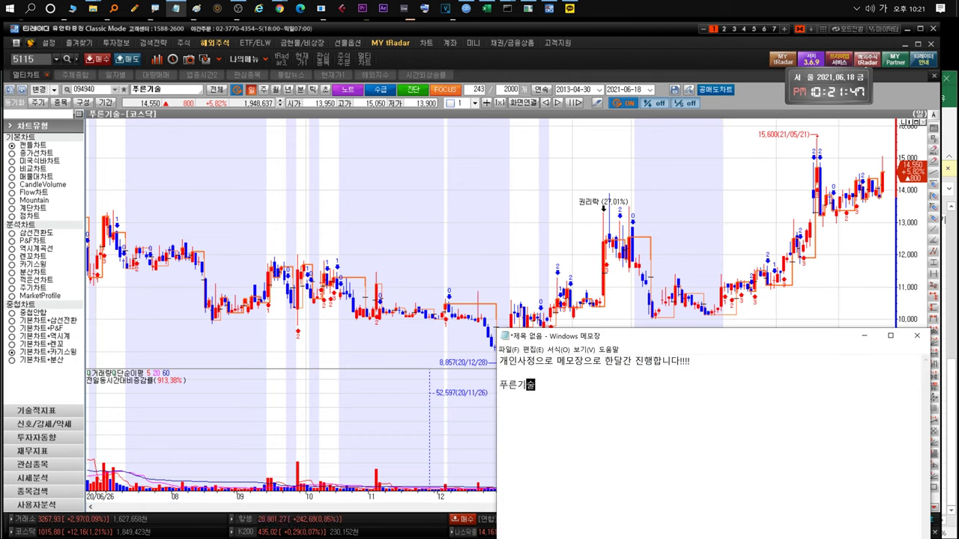
key(Return)
text(대북주)
text(,개성과)
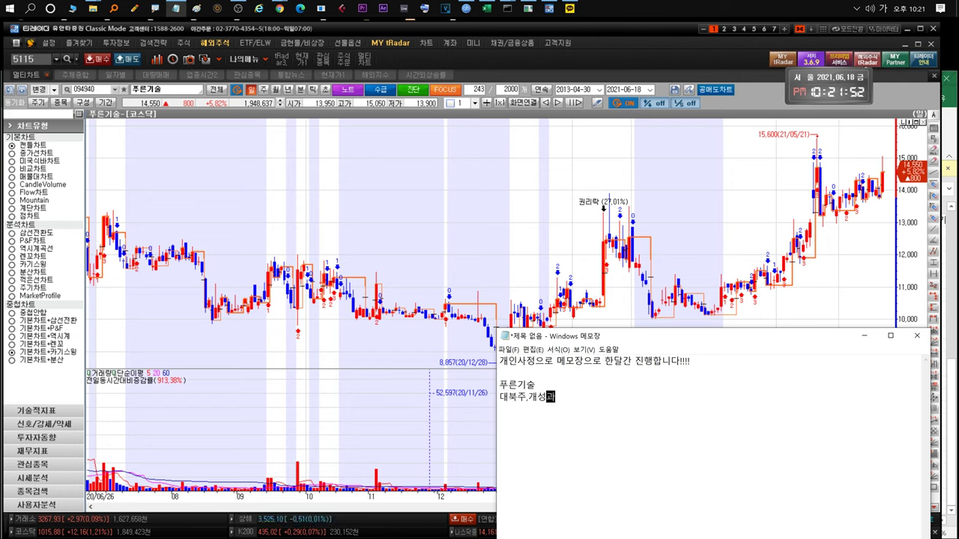
text(단관련)
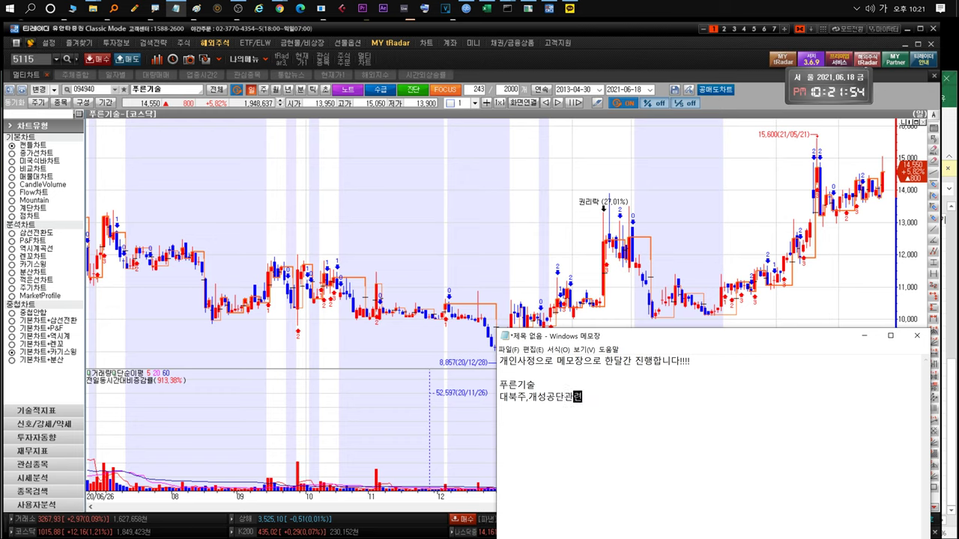
text(주들 금ㅇ요일 좋았습니다.)
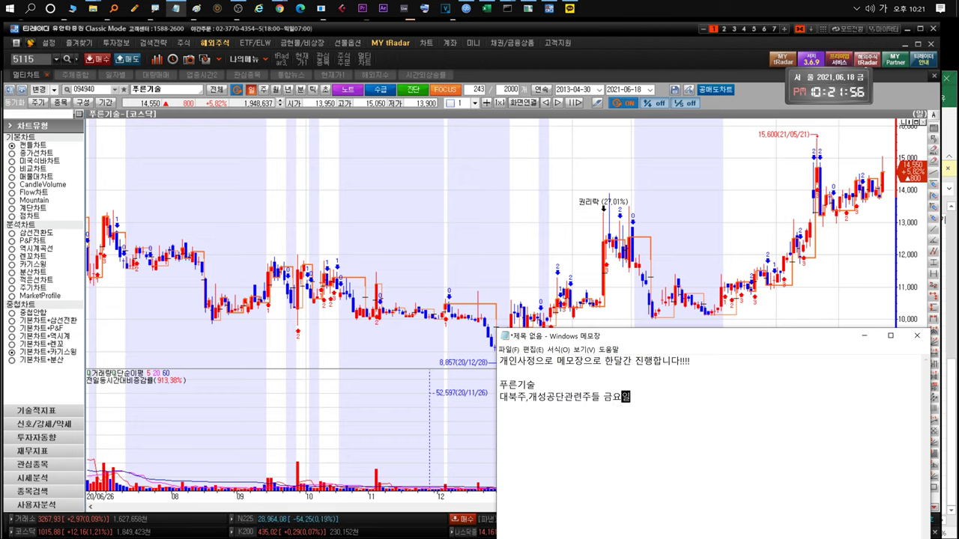
key(Return)
text(급락)
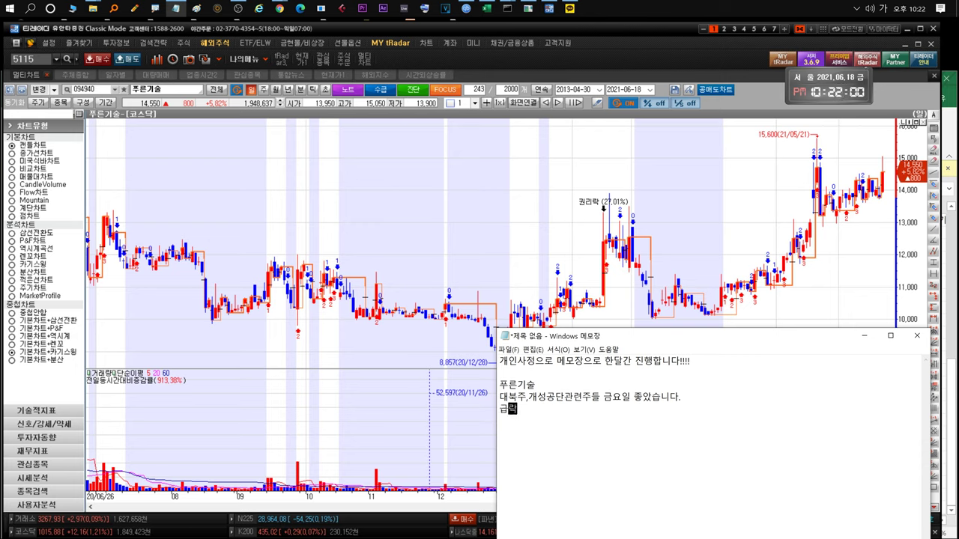
text(나올만한 사)
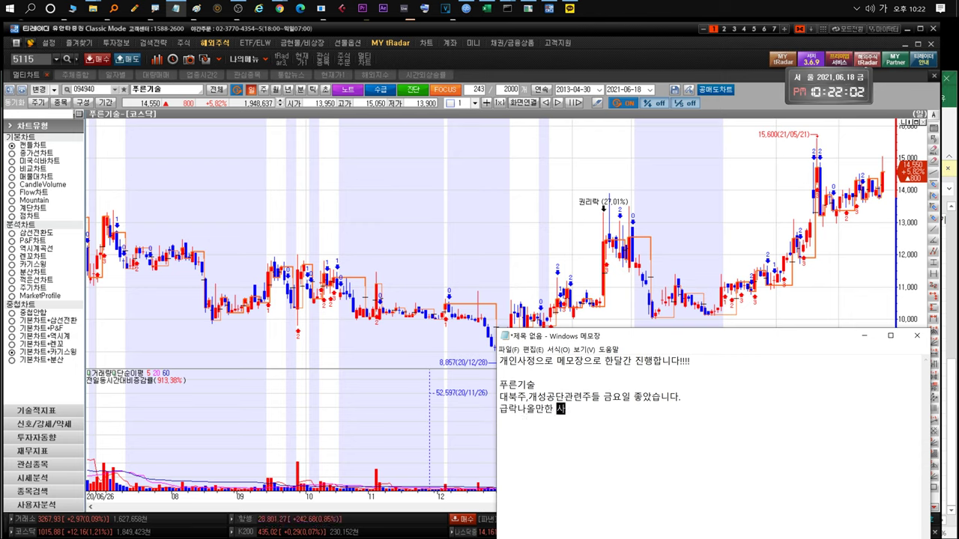
text(건ㅇ있을때 매집하ㄴ)
text(는것도 괜찮을것)
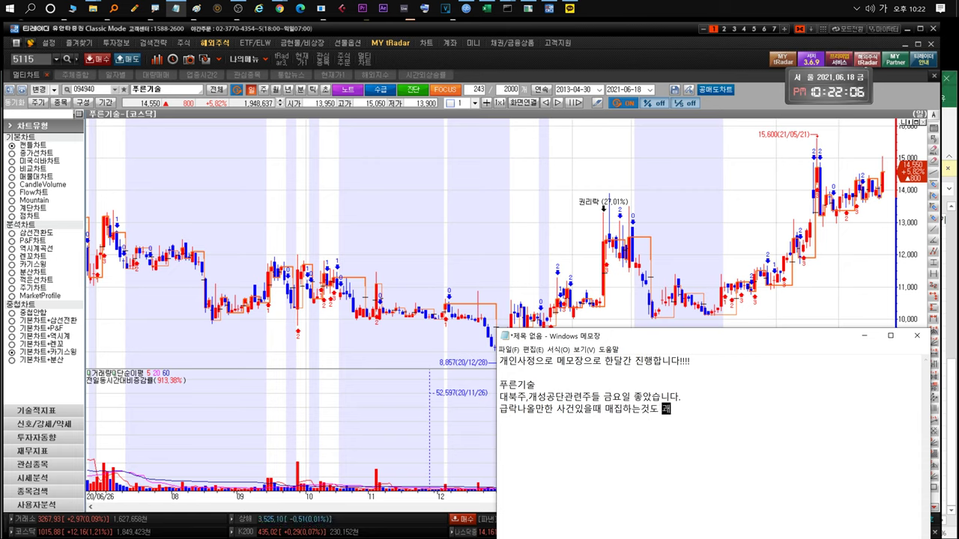
text(같은데매수)
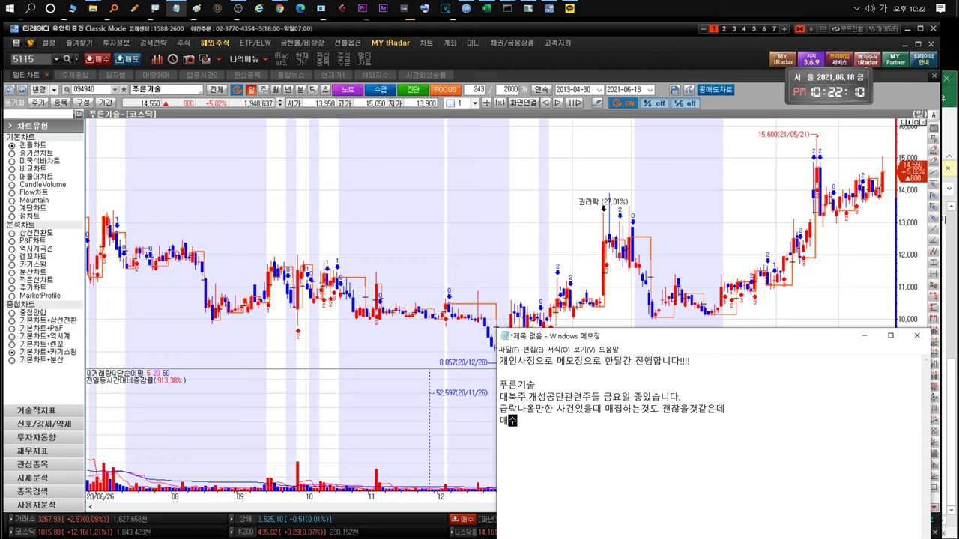
text(할구간아니니까 )
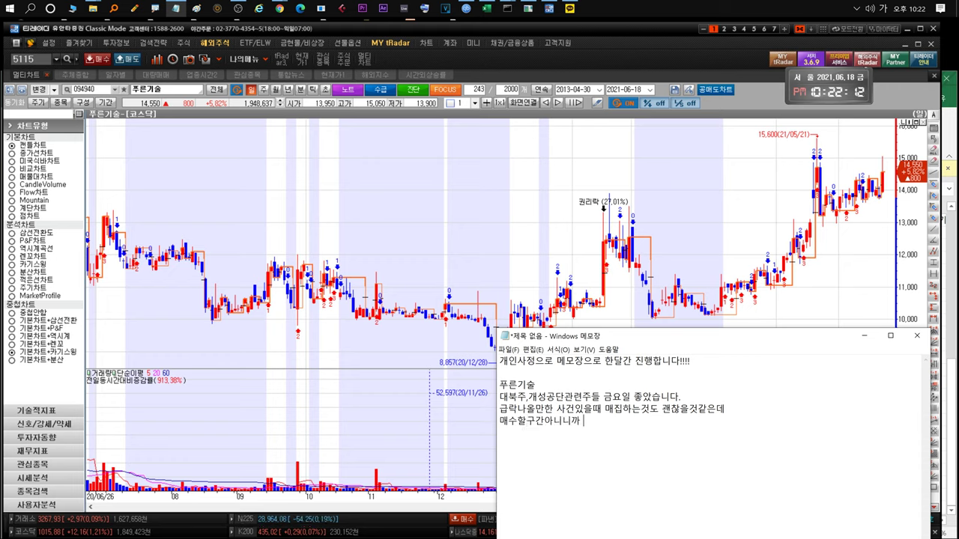
text(보유하신분들은 존버)
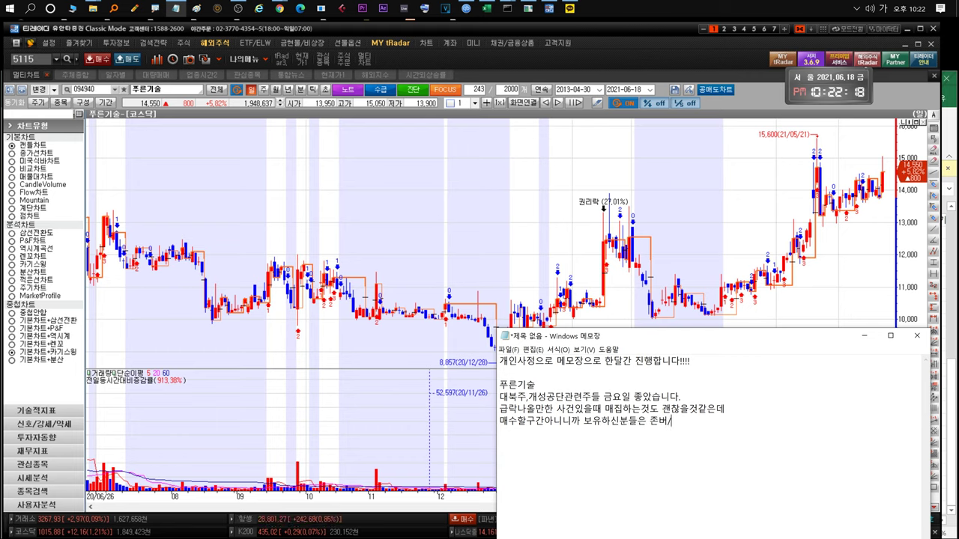
text(/)
text( 일단 우시)
text(상향으로 가)
text(갈 확률 높아보입니)
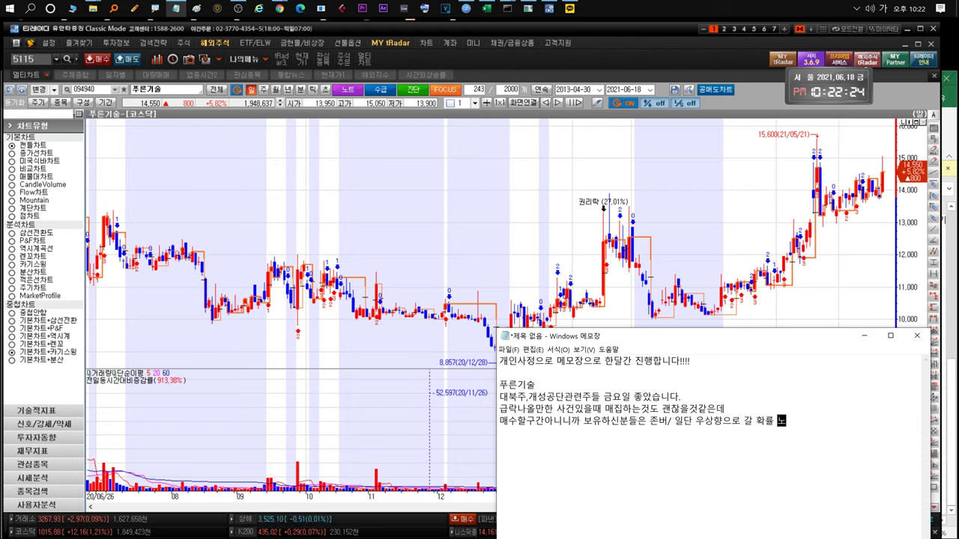
text(다.)
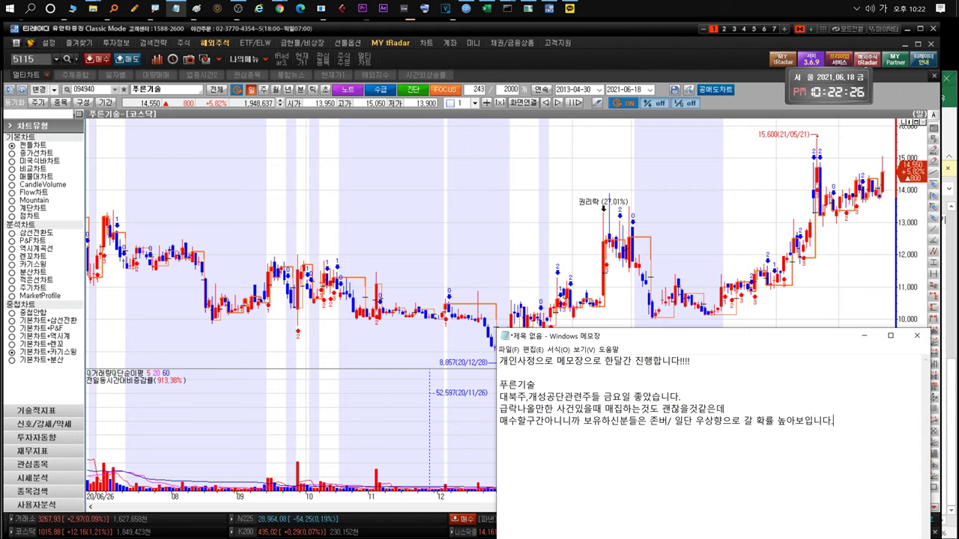
Delete the 푸른기술 commentary and return to the 푸른기술 chart
key(shift+Up)
key(shift+Up)
key(shift+Up)
key(shift+Up)
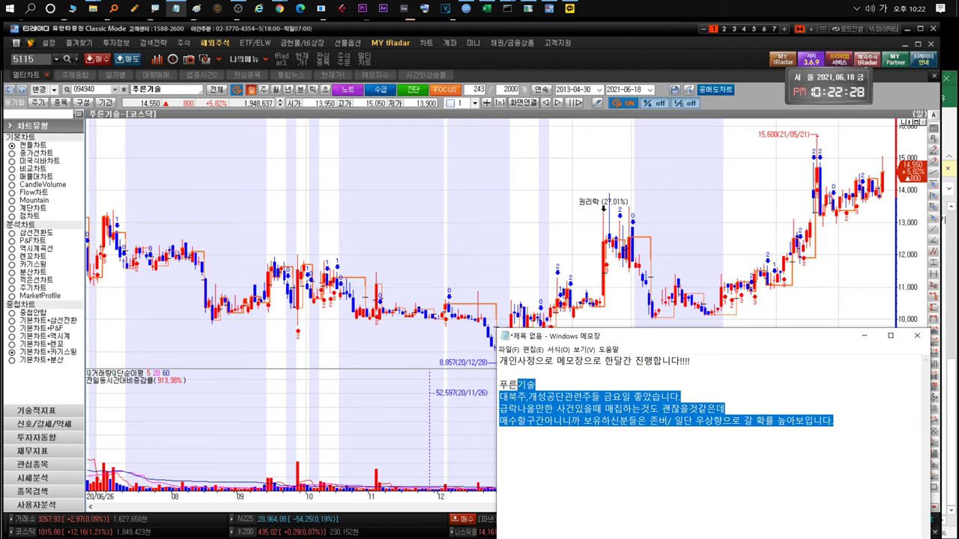
key(BackSpace)
click(475, 60)
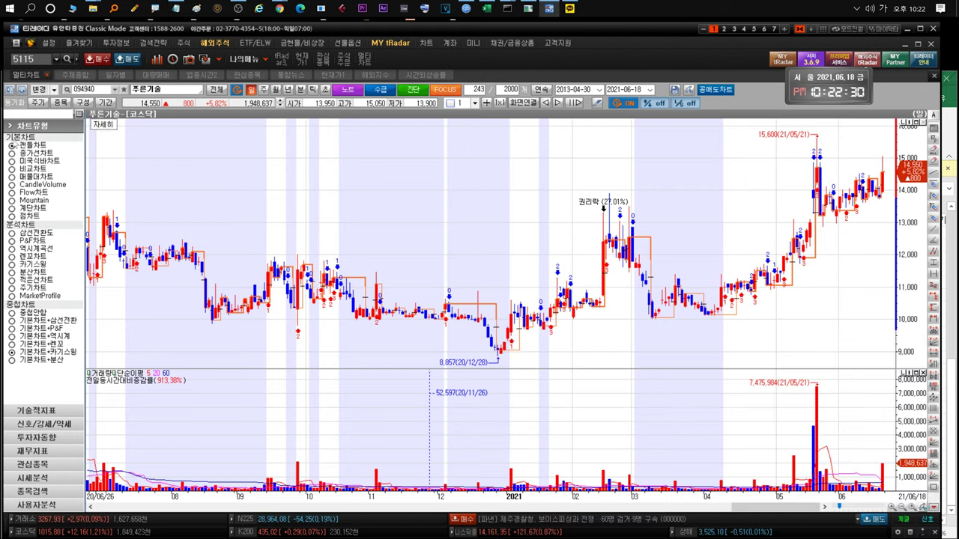
Select 경남제약 in the watchlist and bring up the Excel stock workbook beside Notepad
click(242, 74)
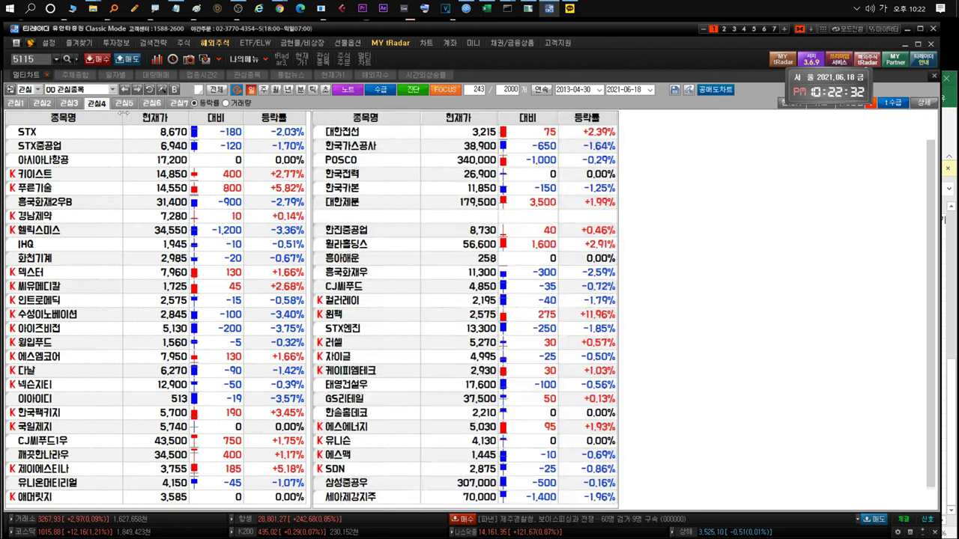
click(59, 203)
click(67, 215)
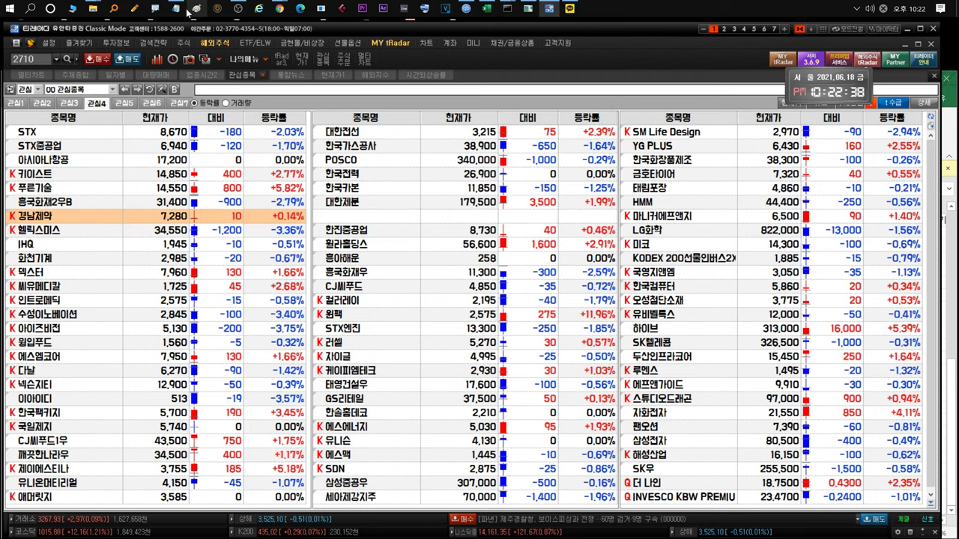
key(alt+Tab)
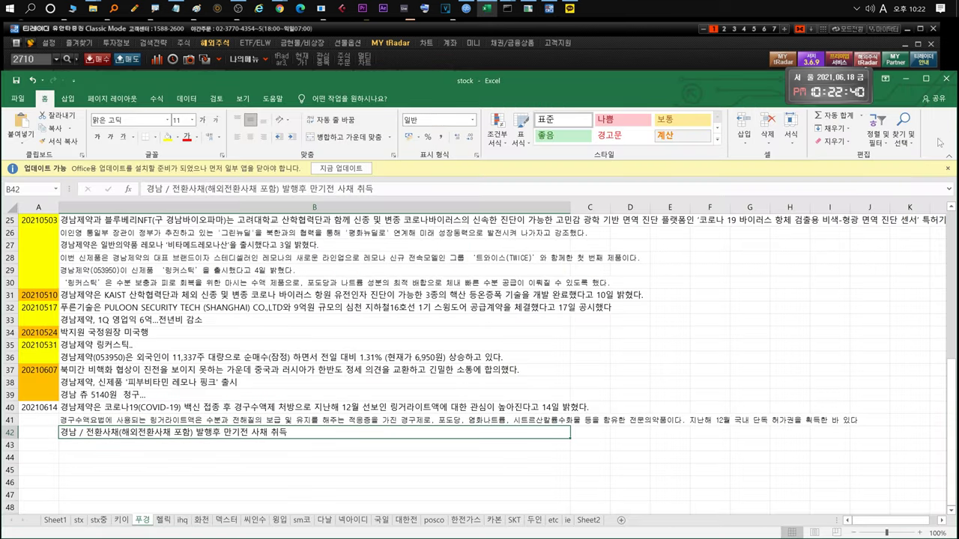
click(176, 9)
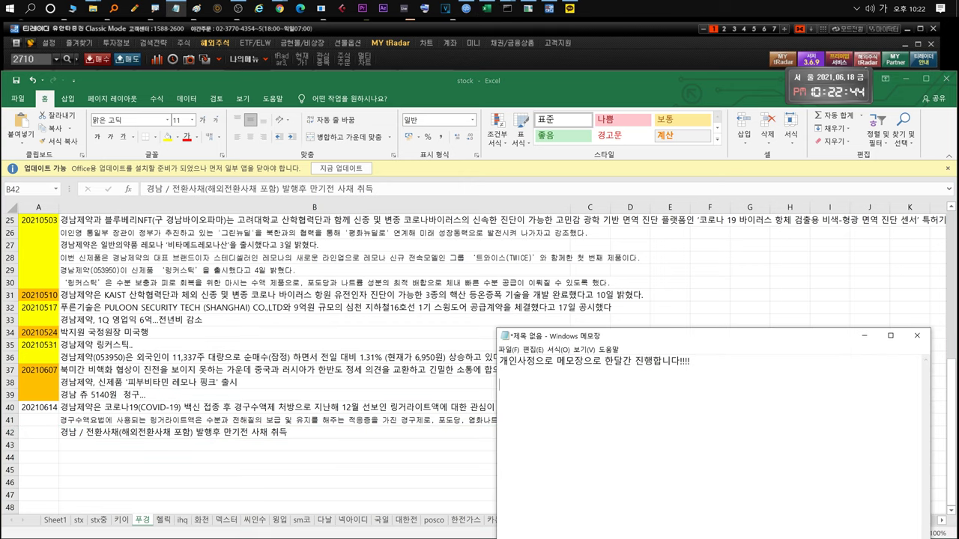
Write a 경남제약 note: uncertain 링거라이트액 sales, short-term sell price reached, bond buyback is good news
text(경남제약)
key(Return)
text(링ㄱ)
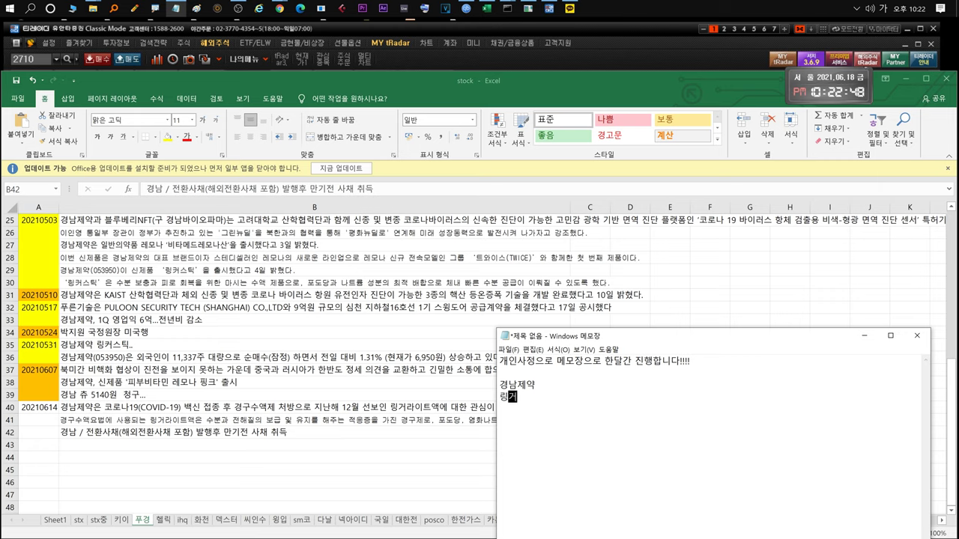
text(라이트액... 광ㄱ)
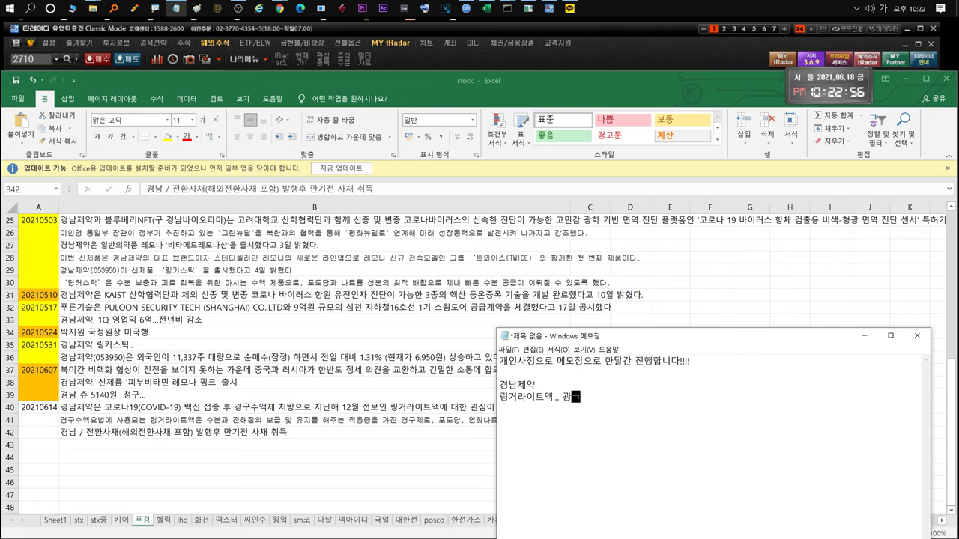
text(도 하고있긴한데 매출은 )
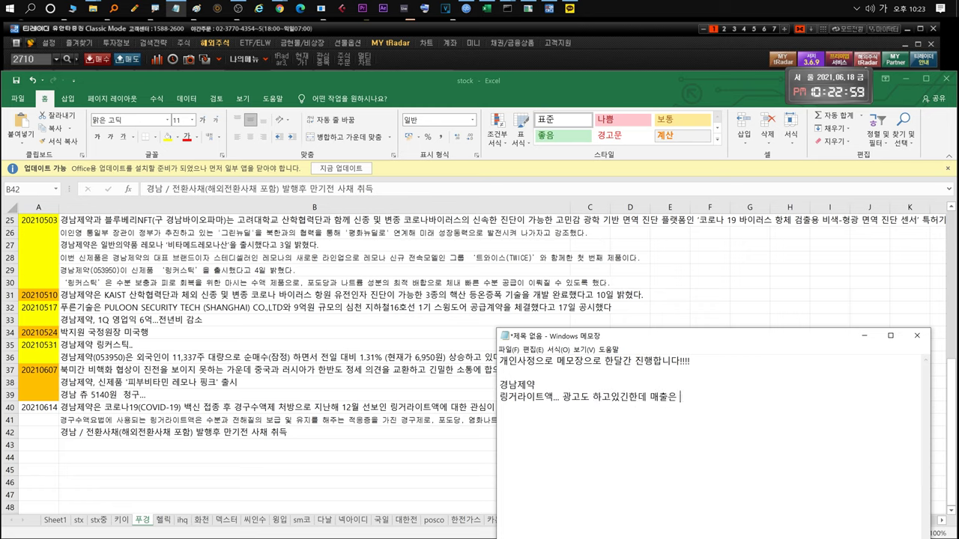
text(봐야 알겠같고 일다)
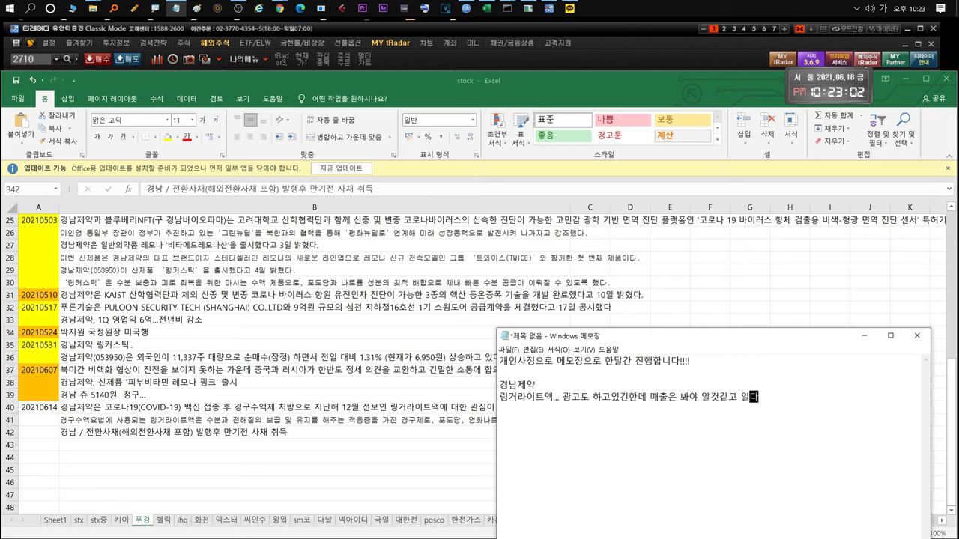
key(Return)
text(단기매도가)
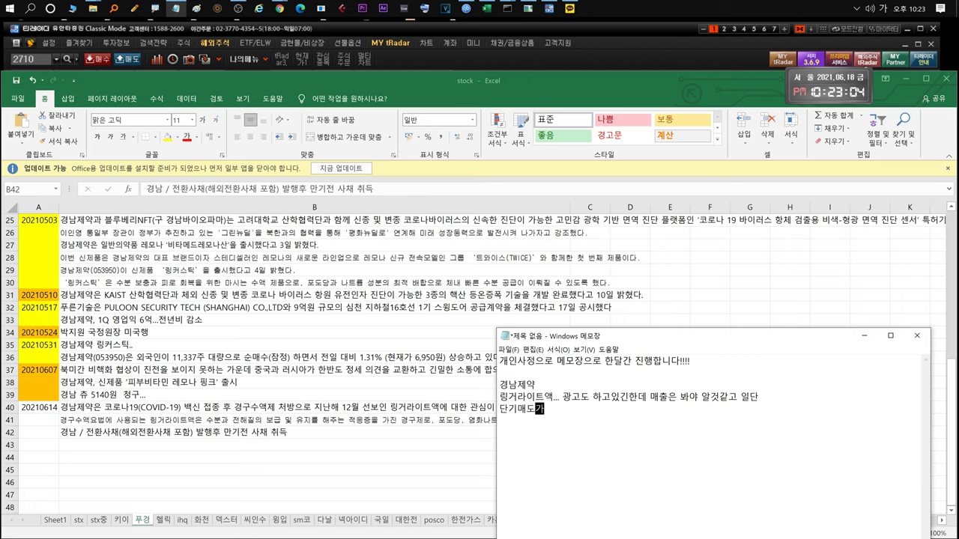
text(는 왔스습니다.사채만기전사채)
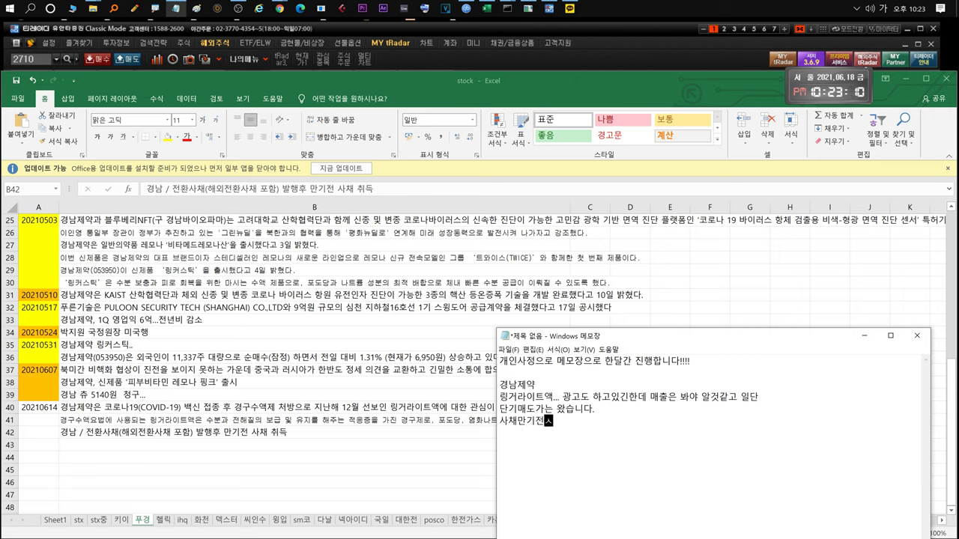
text(취득 좋은)
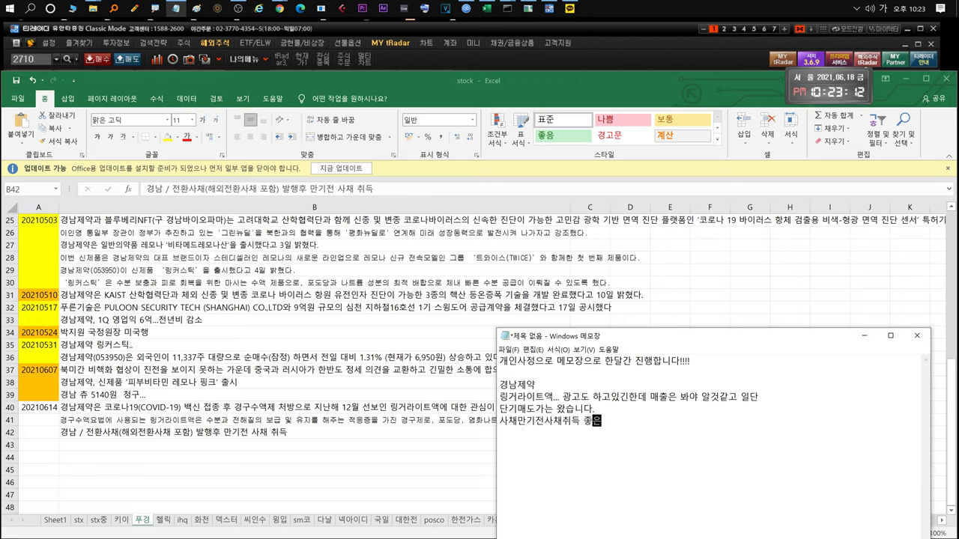
text(뉴스!)
key(shift+Home)
key(shift+Up)
key(shift+Up)
key(shift+Up)
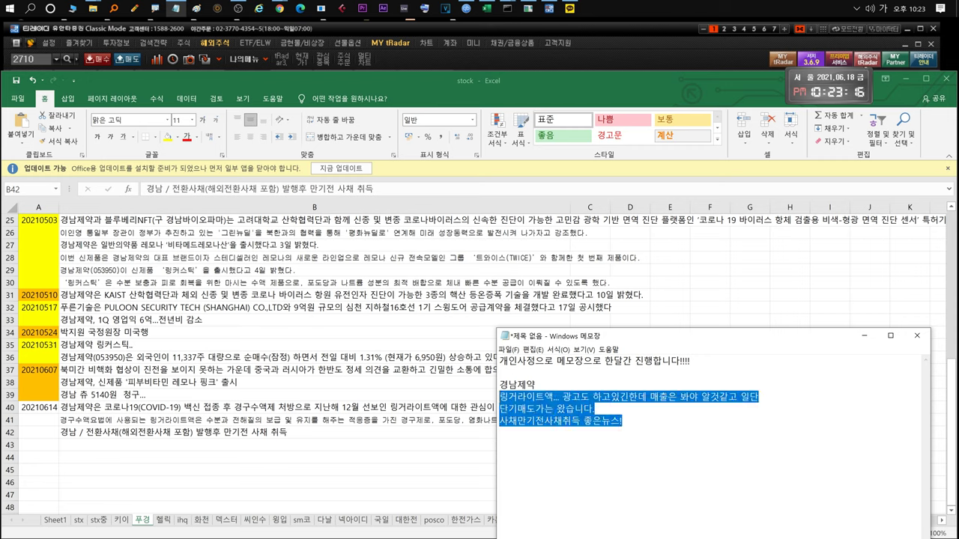
Open the 경남제약 price chart from the tRadar watchlist
click(488, 63)
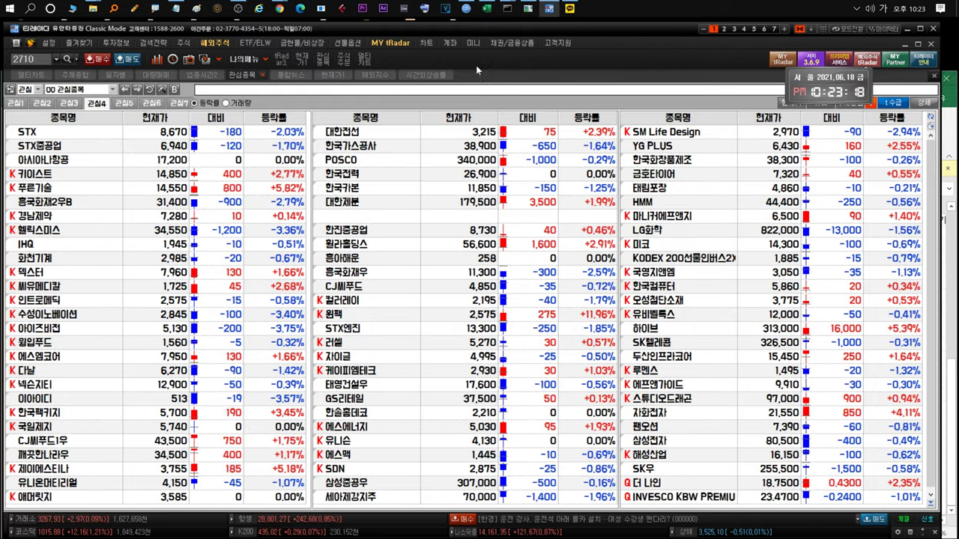
click(62, 217)
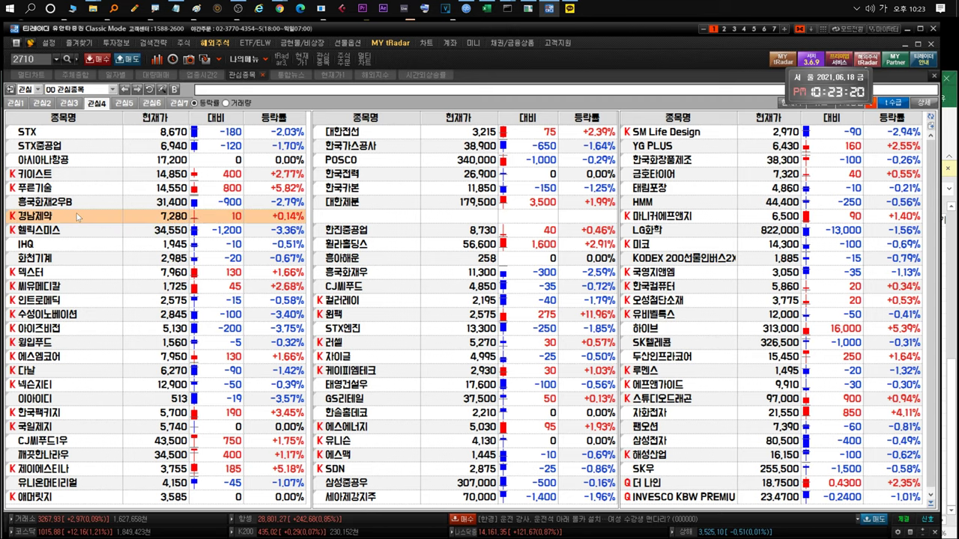
double_click(69, 216)
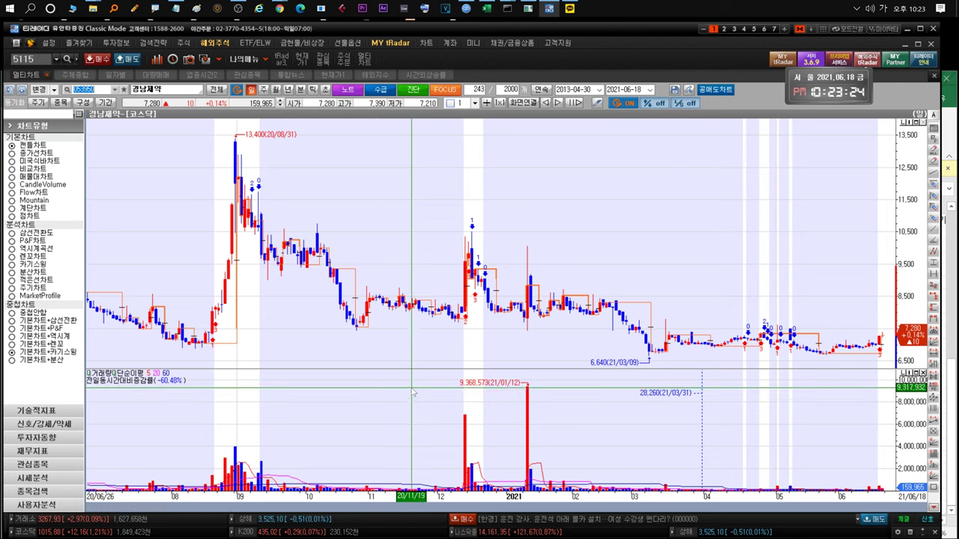
Type the 경남제약 advice to trim at the sell price and hold toward target, then delete it
click(176, 9)
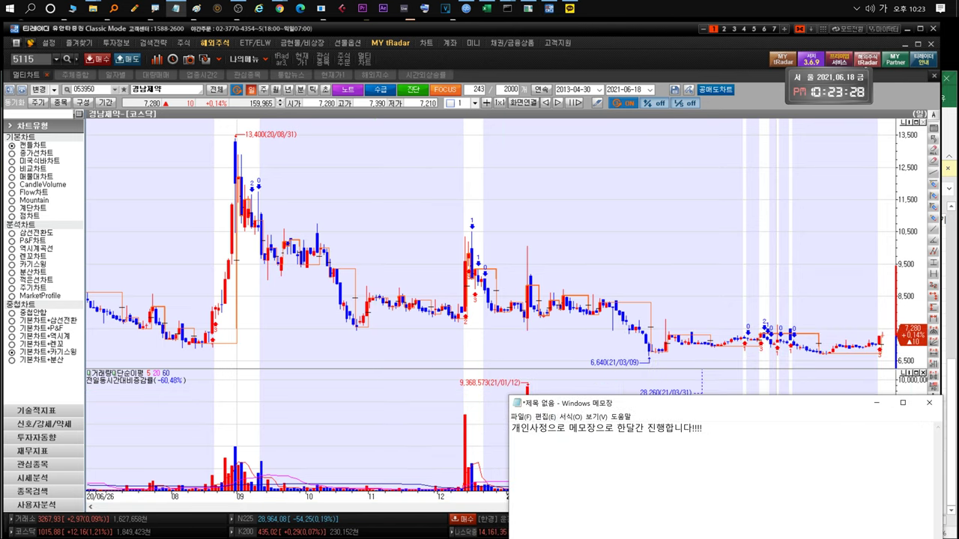
text(매도가 도달했은)
text(니 일부 정리하셔도 될거에요. 목표가까지 )
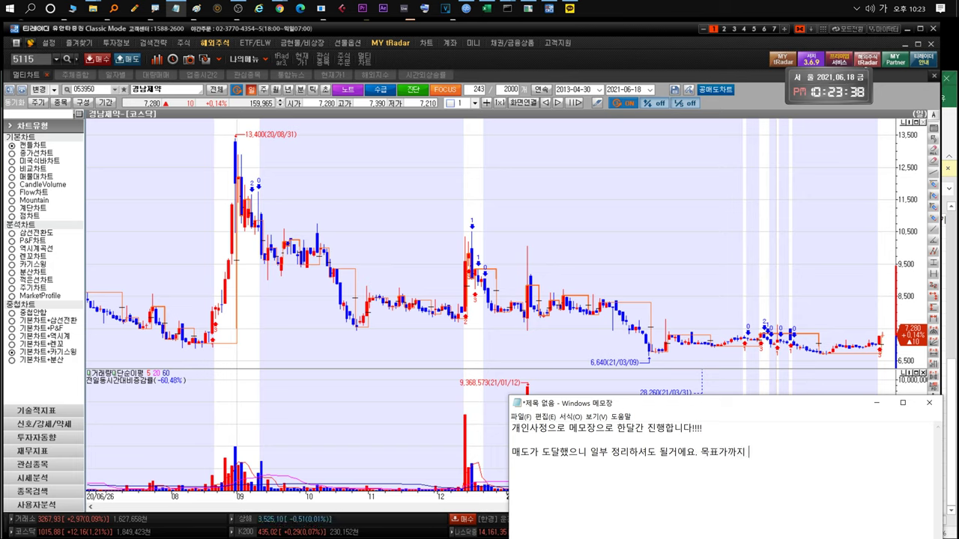
text(들고갓)
text(들은 홀딩)
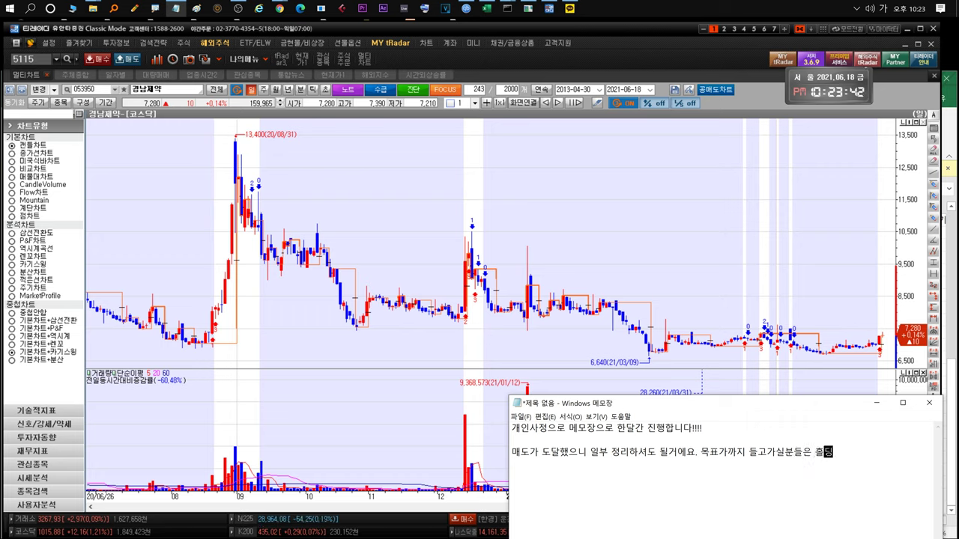
drag(834, 452, 511, 451)
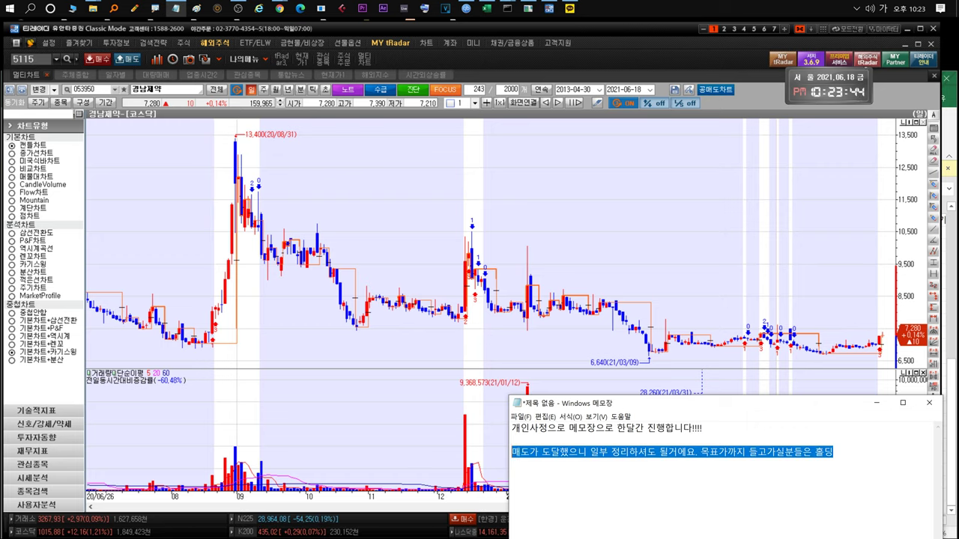
key(BackSpace)
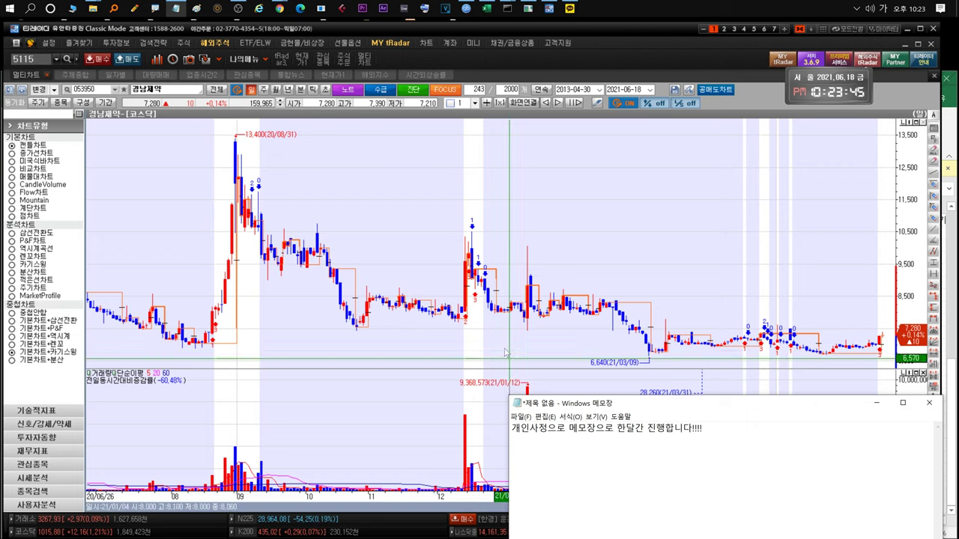
Select 헬릭스미스 in the tRadar watchlist and bring the Excel stock workbook forward
click(314, 30)
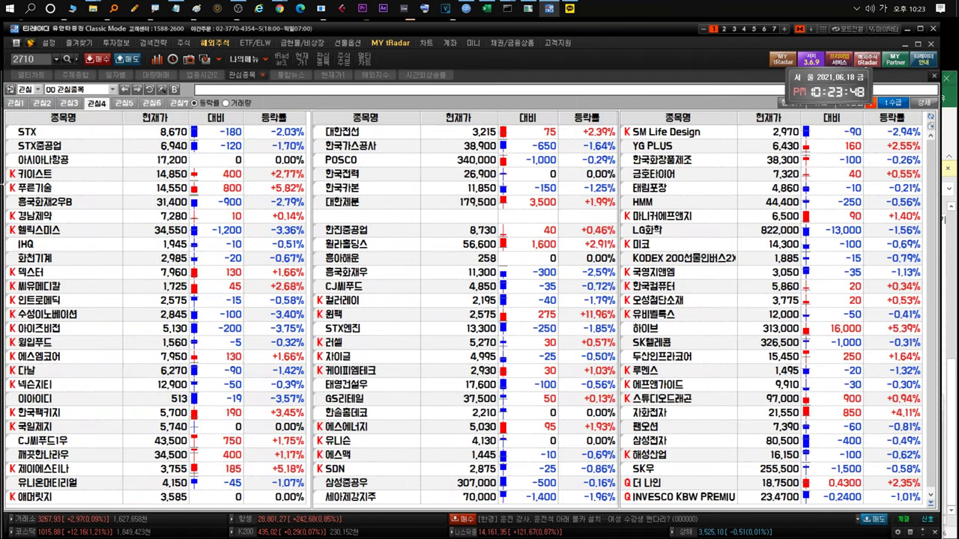
click(49, 230)
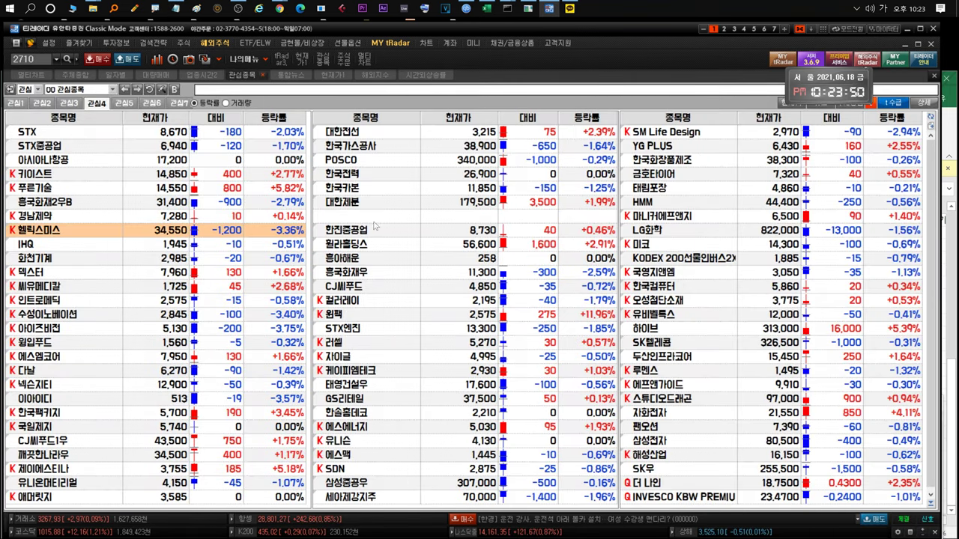
key(alt+Tab)
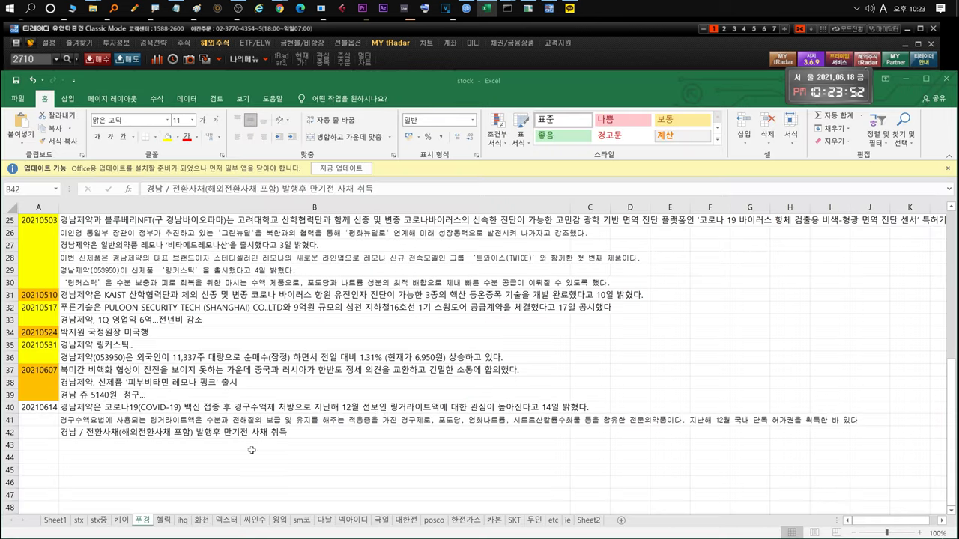
Open the 헬릭 sheet and write the 헬릭스미스 note: declines persist despite good news, rise-then-fall repeating
click(163, 520)
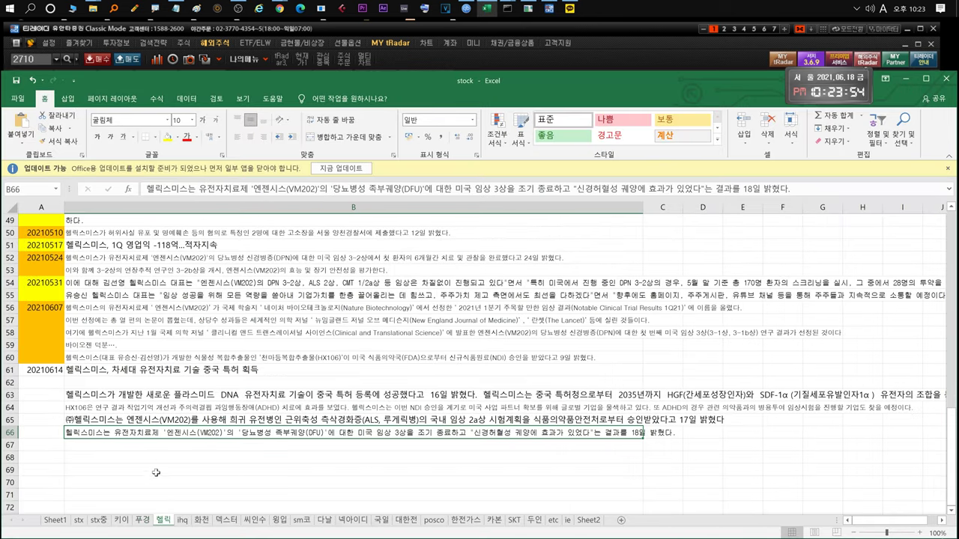
click(175, 8)
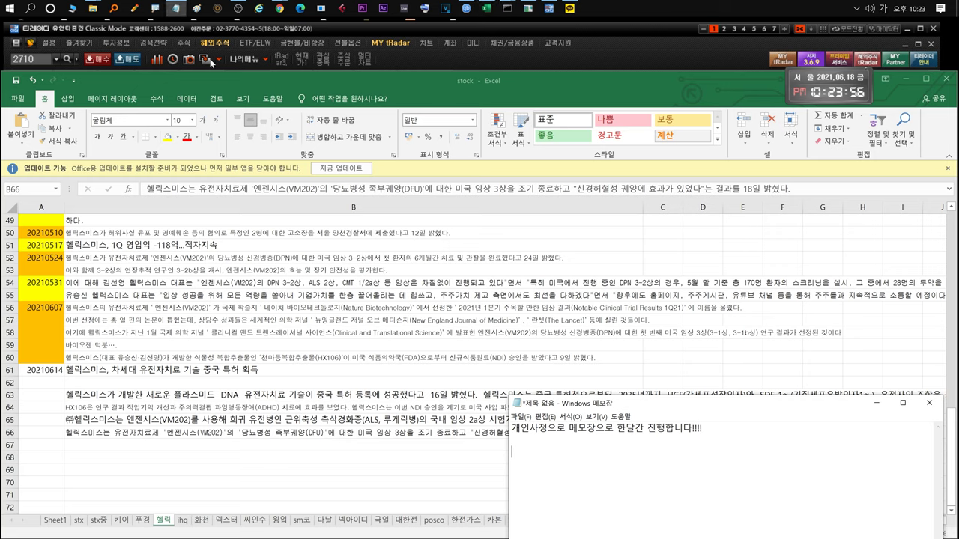
key(Hangul)
text(헬리)
text(스미스)
key(Return)
text(호재뉴스 많이나왔는데 그동안 오르게 있어서인지 하락폭이 지속)
key(Return)
text(상승후 하락반복!!!)
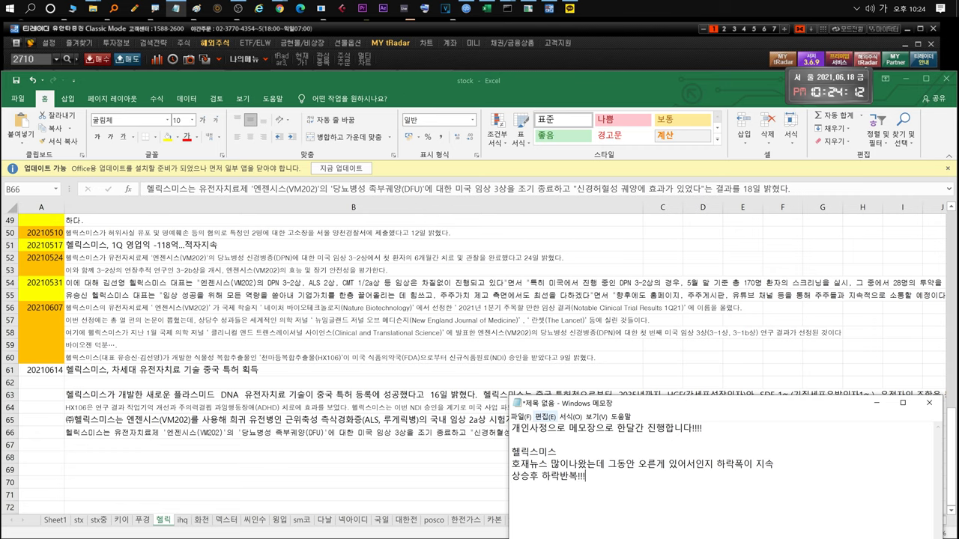
drag(569, 403, 609, 428)
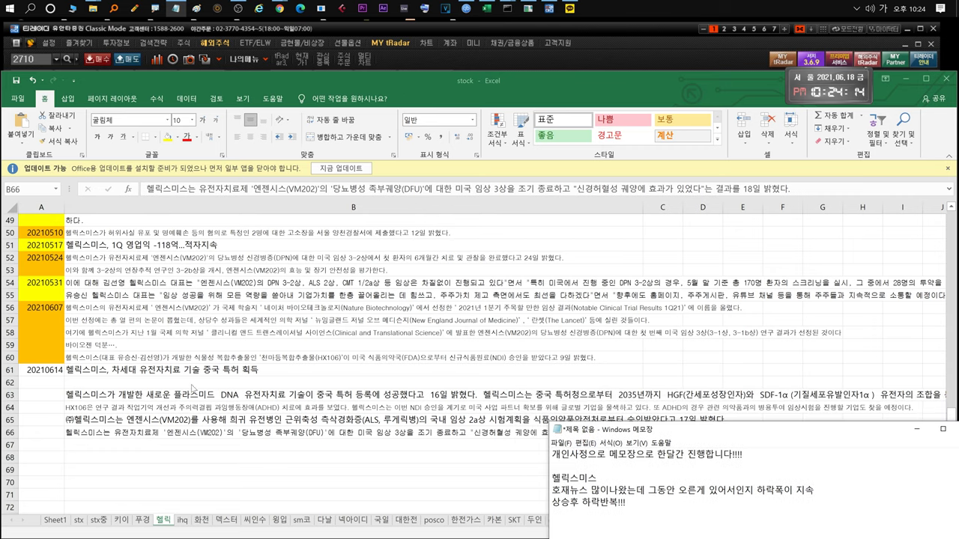
drag(684, 424, 658, 314)
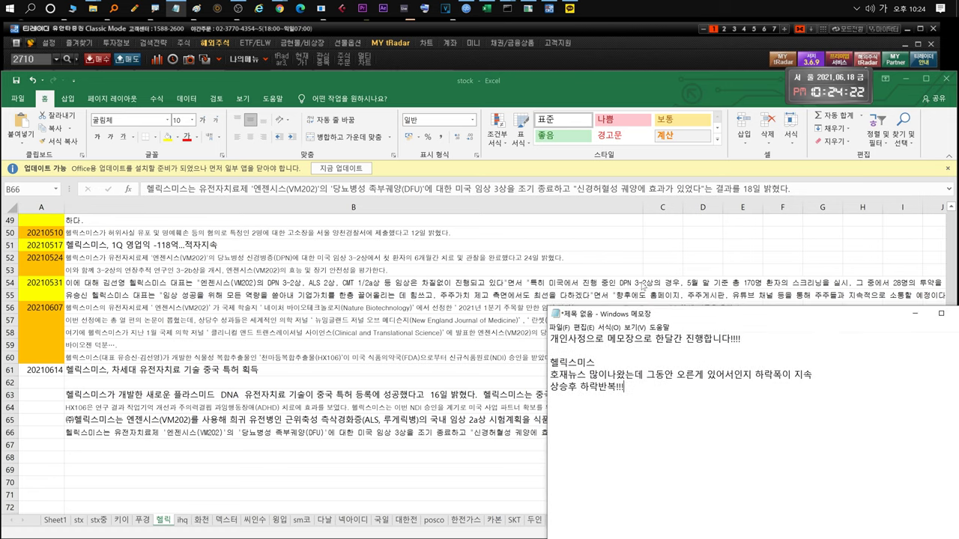
Open the 헬릭스미스 price chart from the watchlist with the note in front
click(415, 63)
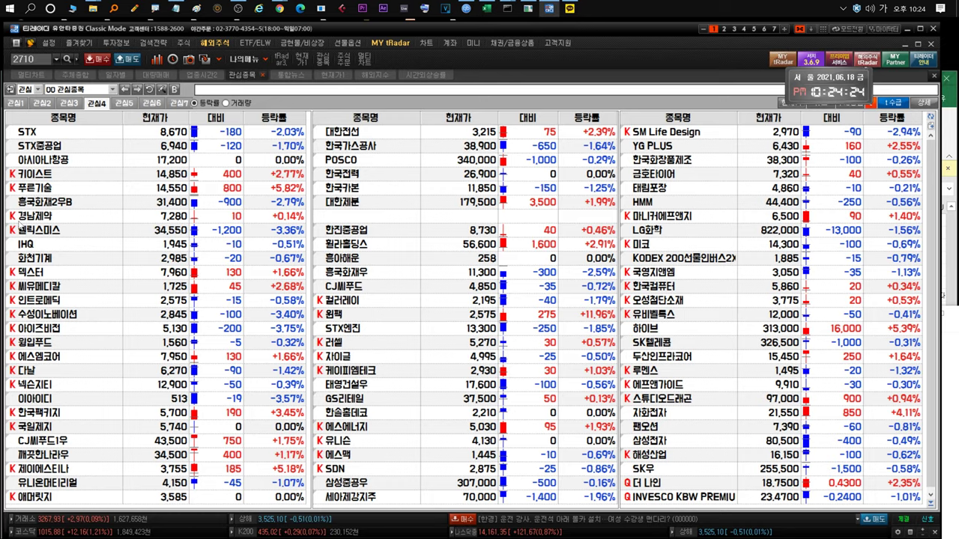
double_click(58, 229)
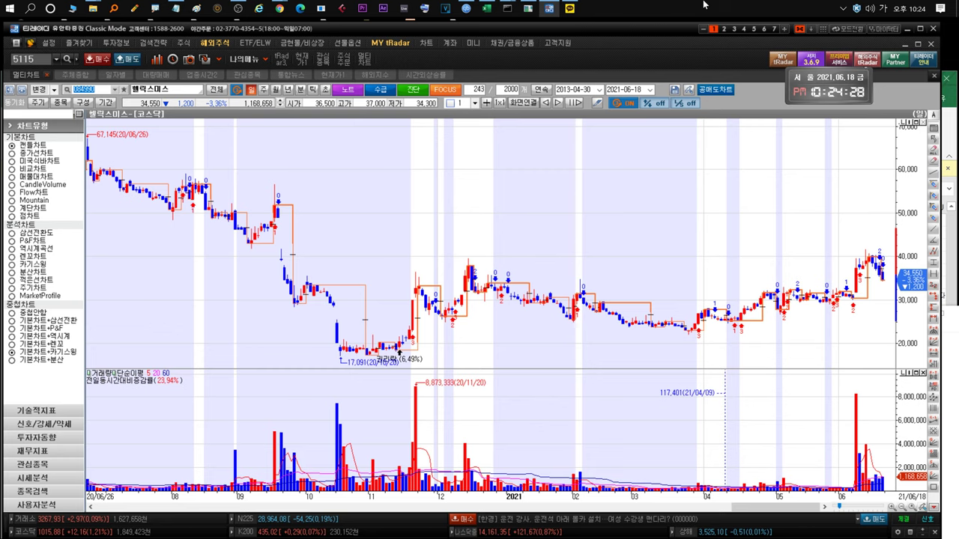
click(175, 8)
Add the outlook: likely above the low 30,000s, but could fall below 30,000 if markets slip
text(일단 3만초)
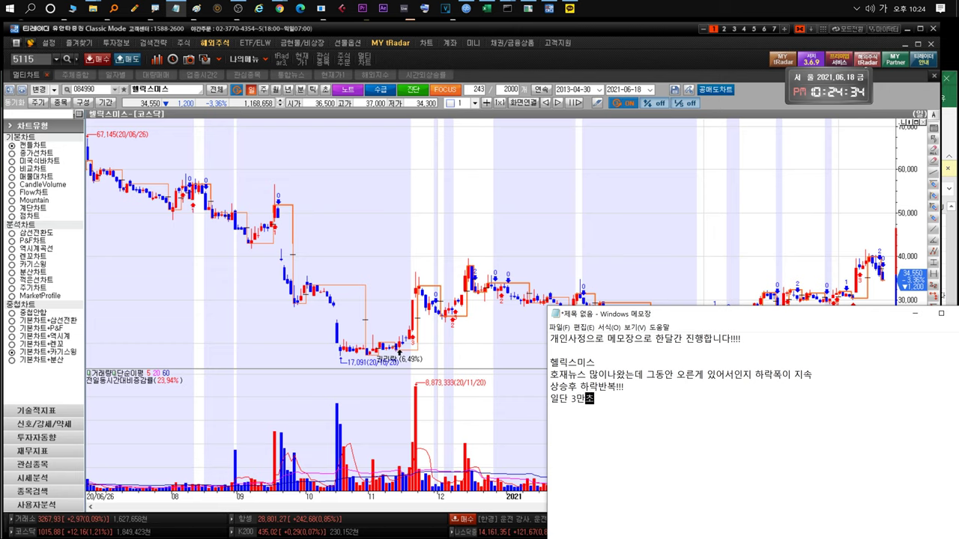
text(반까지는)
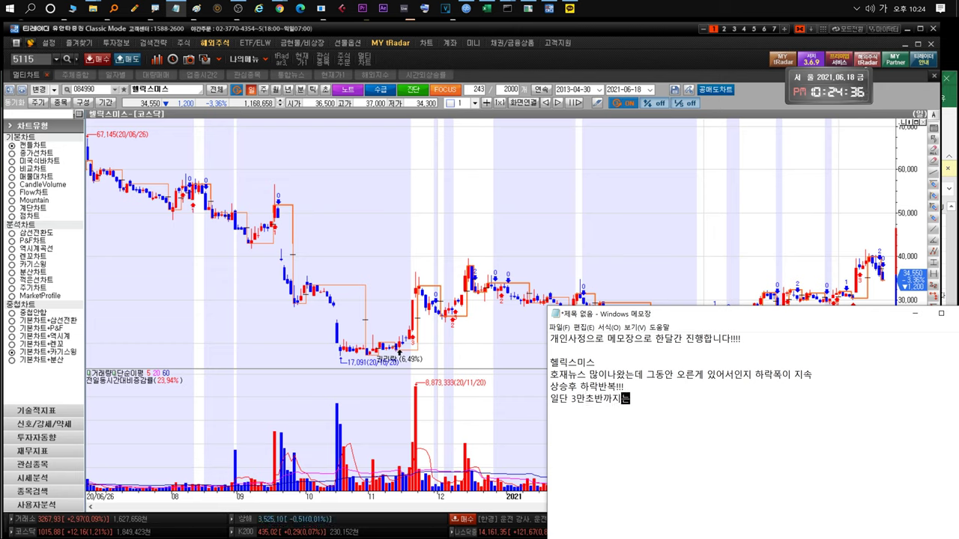
key(BackSpace)
key(BackSpace)
key(BackSpace)
key(BackSpace)
text(이상은 ㄴ)
text(넘어)
text(갈것으로 보여)
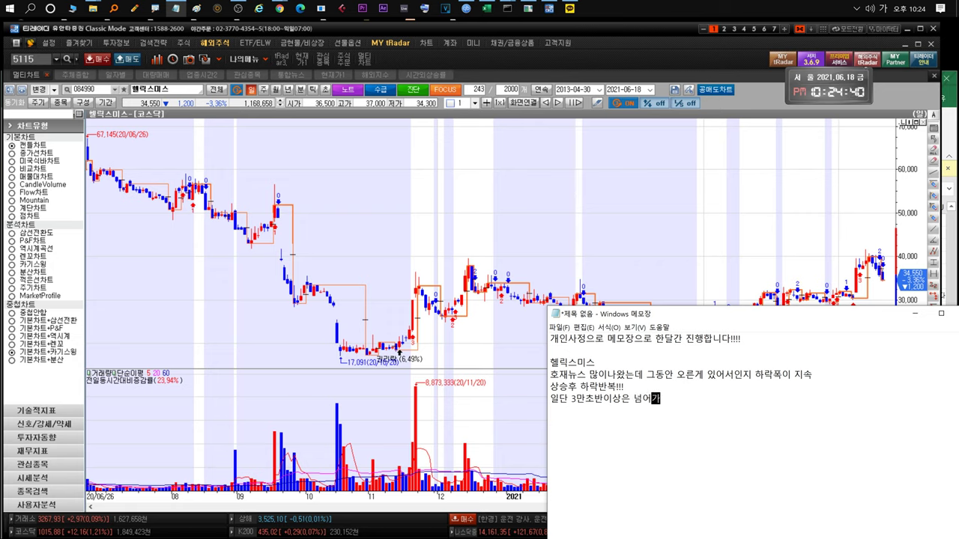
text(지긴합니다.)
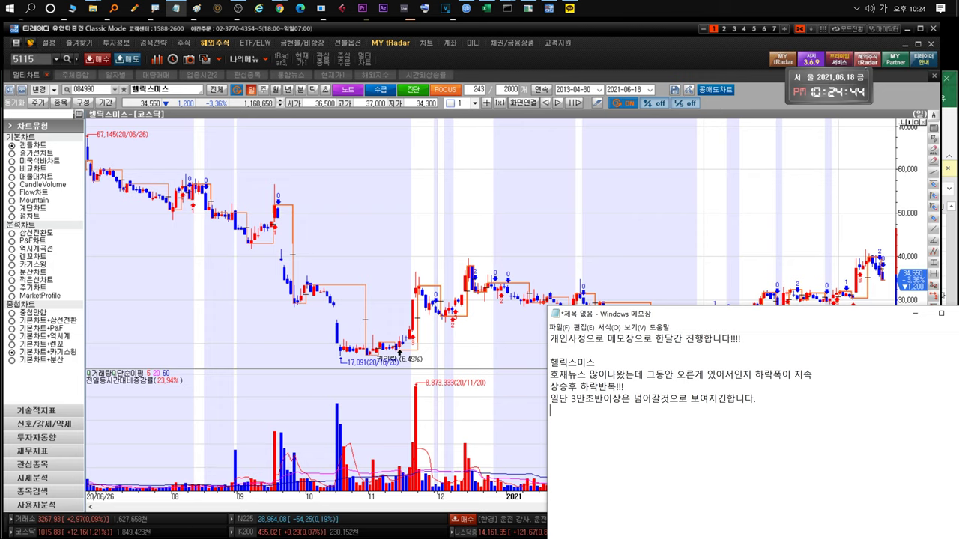
key(Return)
text(증시가 좋)
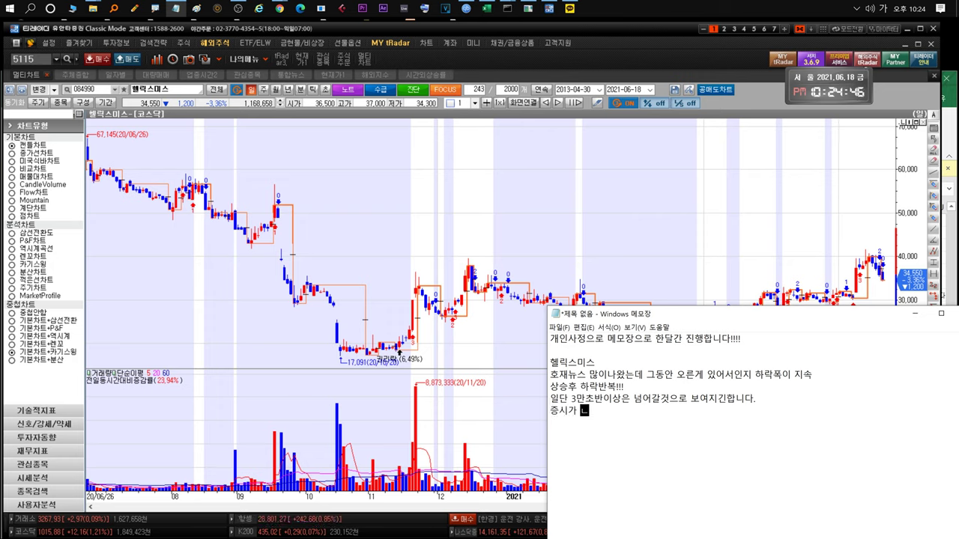
text(아)
key(BackSpace)
key(BackSpace)
text(밀리면 3만 밑으로 내려)
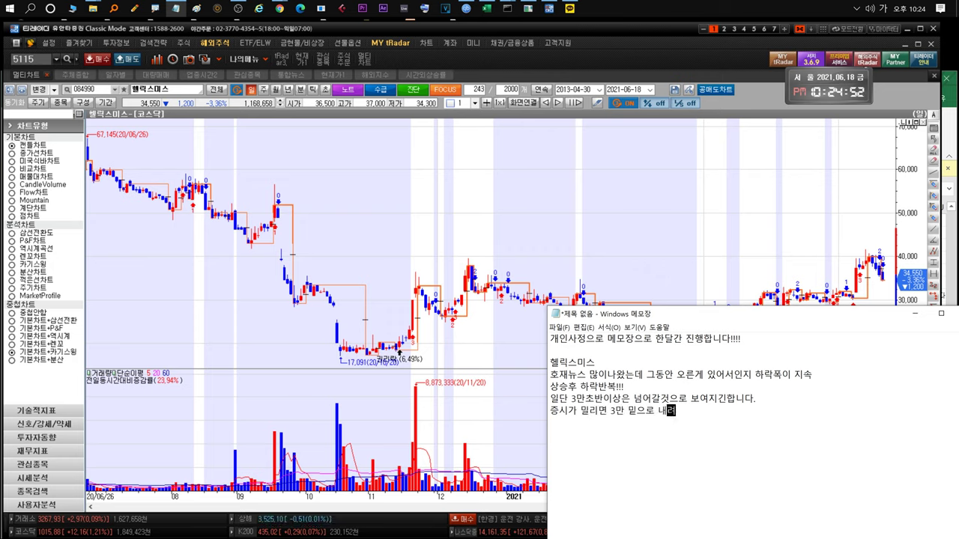
text(갈수도이있으니 참고하시면 되겠네요.)
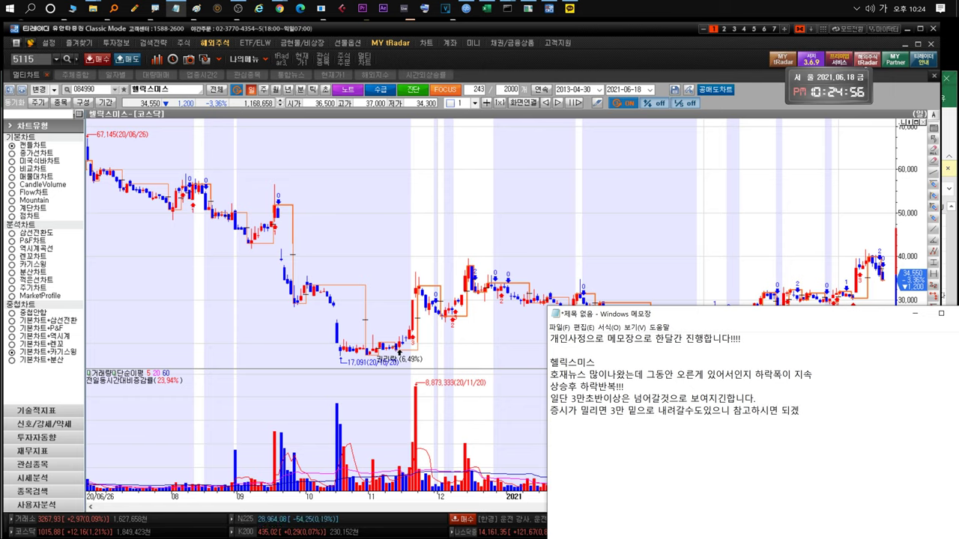
Delete the 헬릭스미스 commentary, leaving only the note's opening line
key(shift+Up)
key(shift+Up)
key(shift+Up)
key(shift+Up)
key(shift+Home)
key(BackSpace)
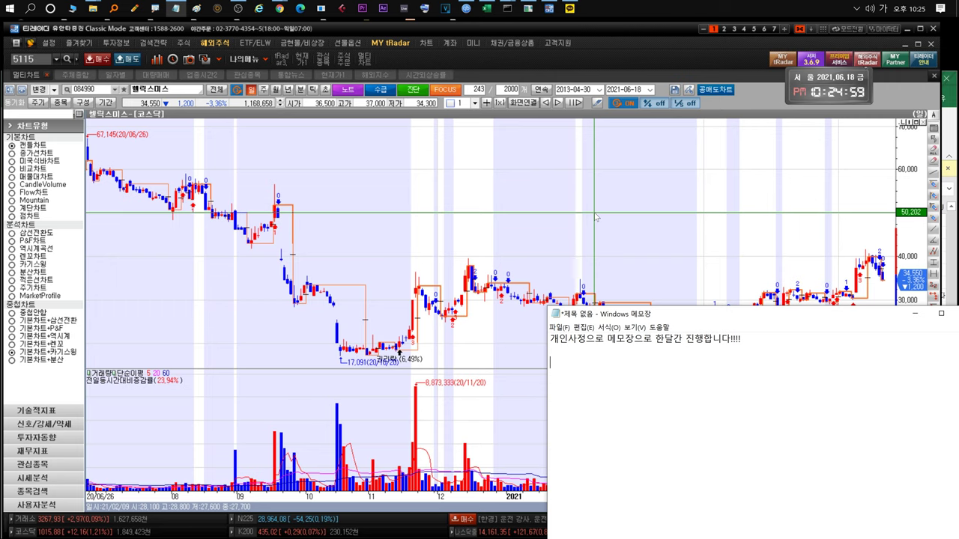
Open the IHQ price chart from the tRadar watchlist, then switch to the Excel workbook
click(596, 218)
key(ctrl+Tab)
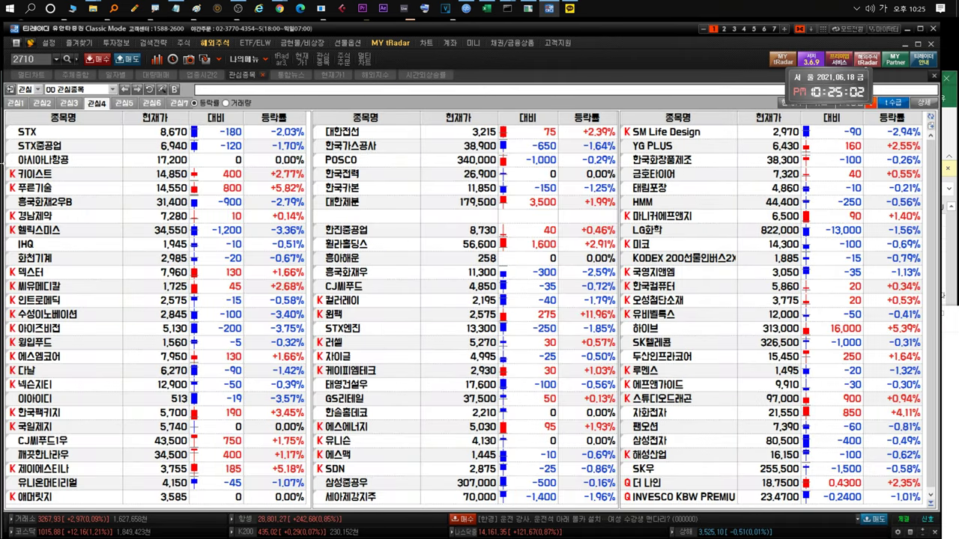
click(43, 242)
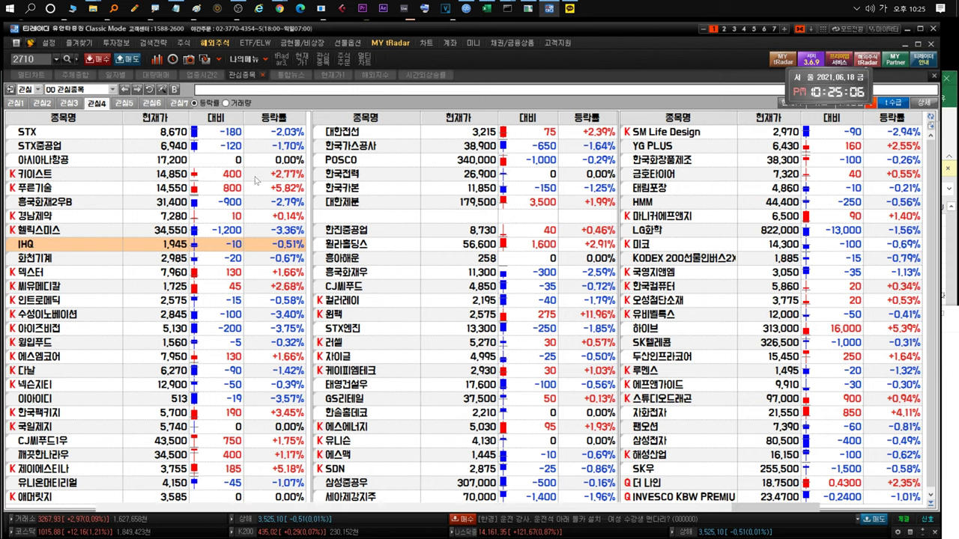
key(ctrl+Tab)
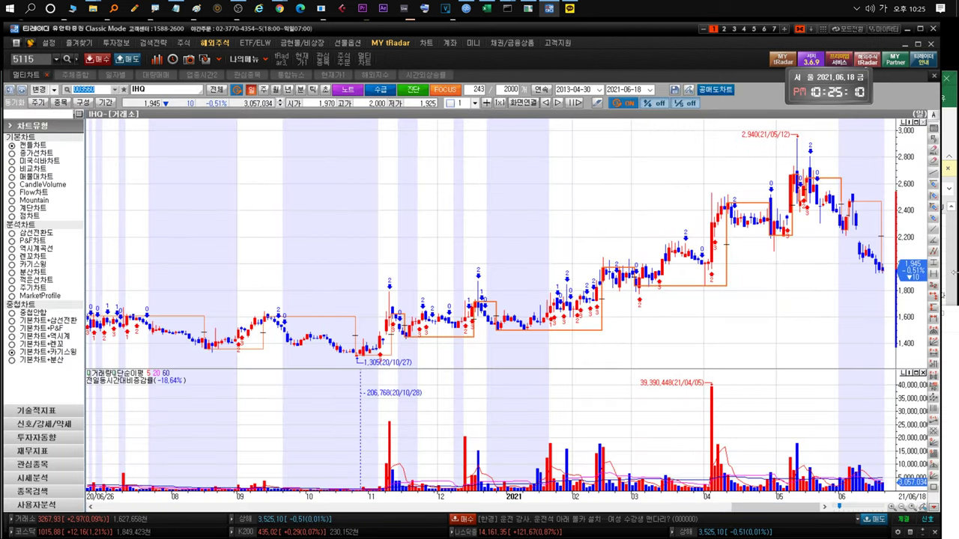
key(alt+Tab)
Open the ihq sheet and select the empty cell C56 below the notes
click(182, 522)
scroll(161, 454, down, 2)
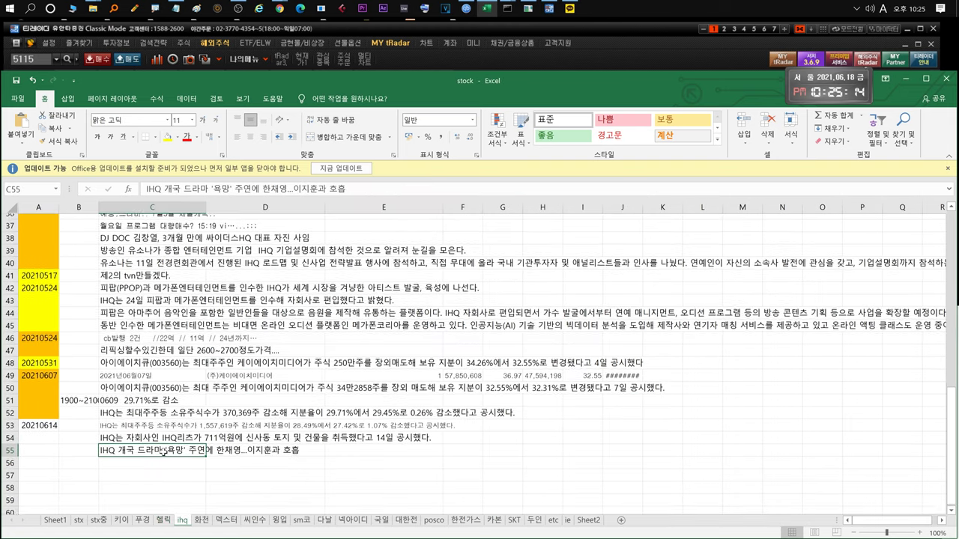
click(181, 429)
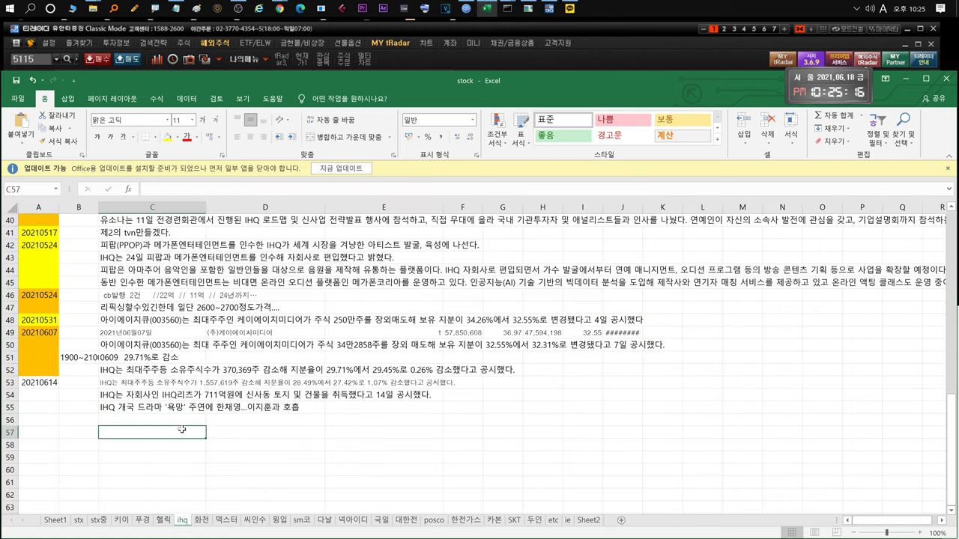
click(156, 396)
click(184, 411)
click(158, 418)
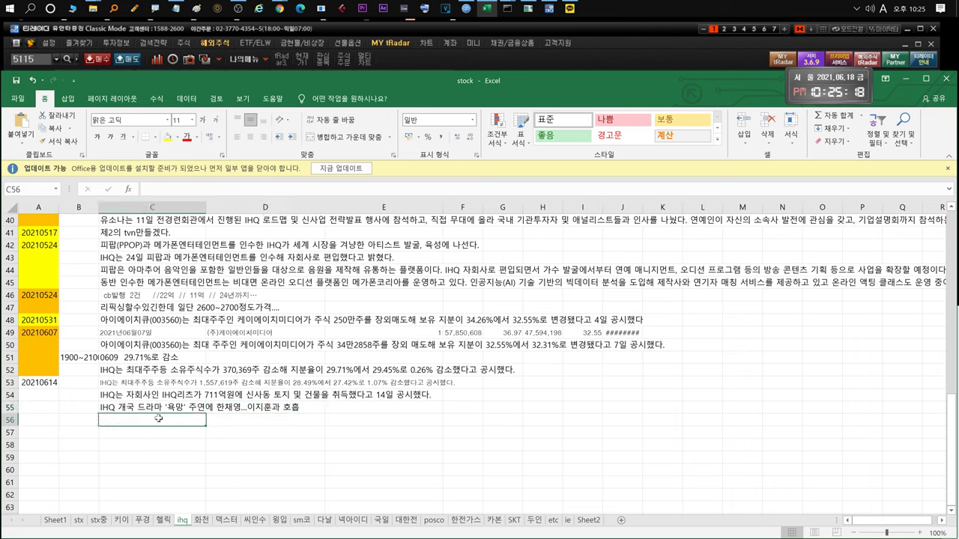
Enter the note '리츠에 200억 현금?대여' in cell C56
text(r)
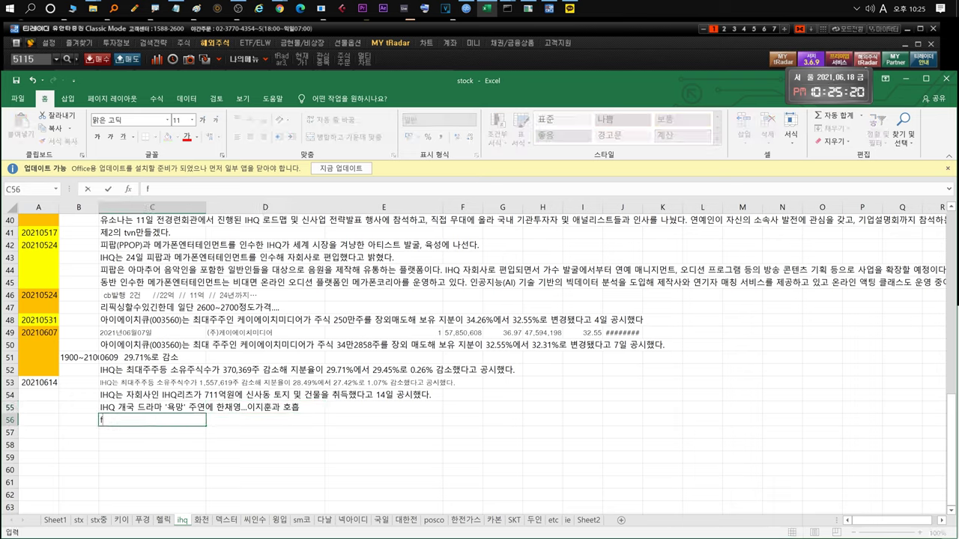
key(BackSpace)
key(Hangul)
text(리츠에 200)
text(어 ㅋㄱ)
key(BackSpace)
key(BackSpace)
key(BackSpace)
text(억 )
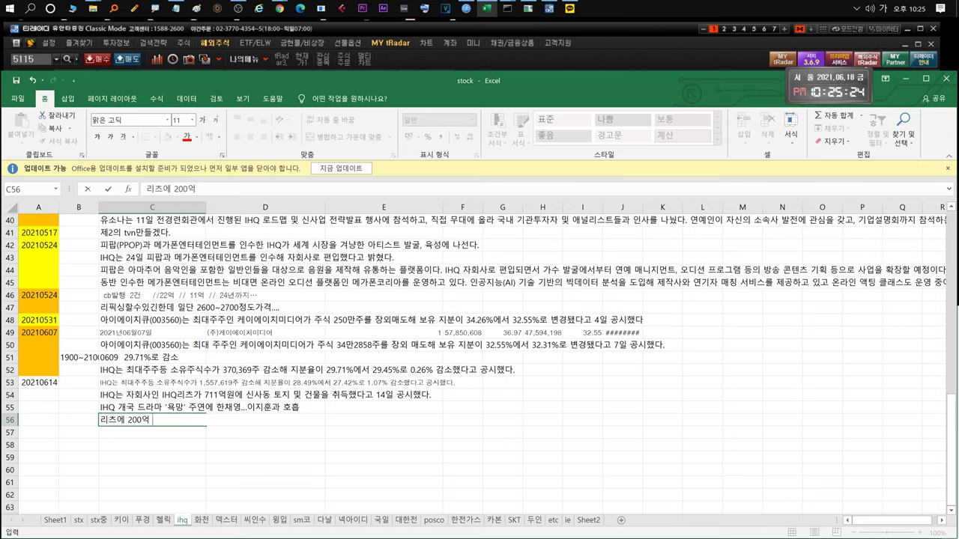
text(현금?대여)
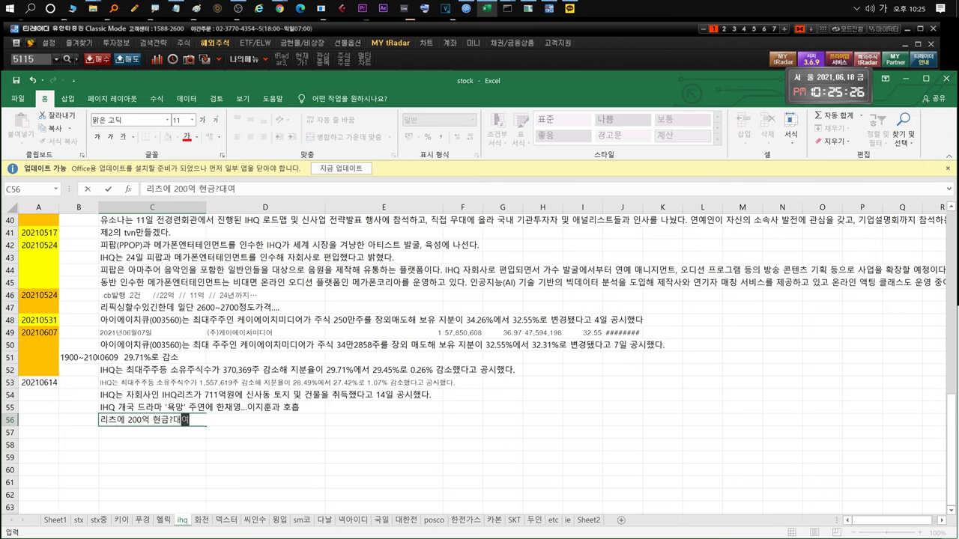
key(Return)
Write that IHQ keeps funding itself through convertible bonds
click(176, 8)
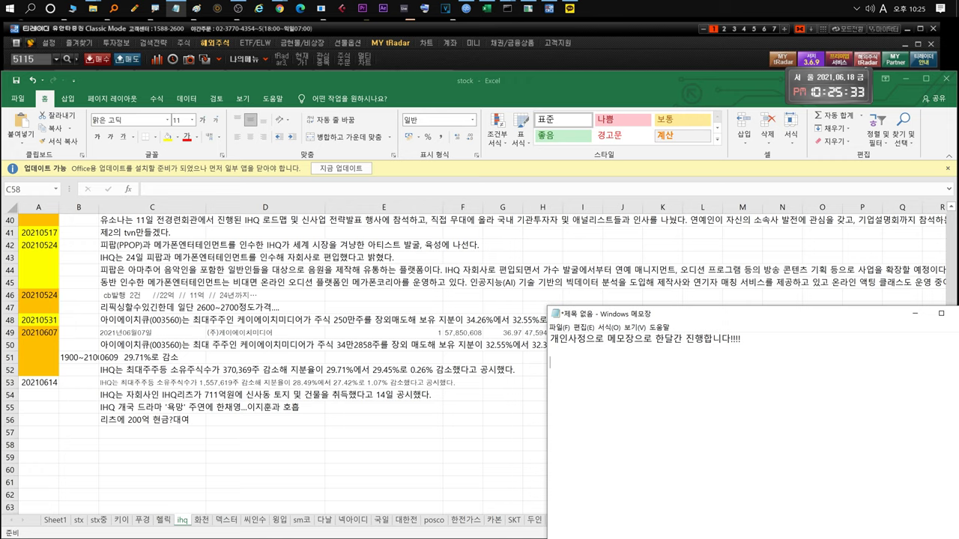
key(BackSpace)
text(역시 전환사채부터 돈)
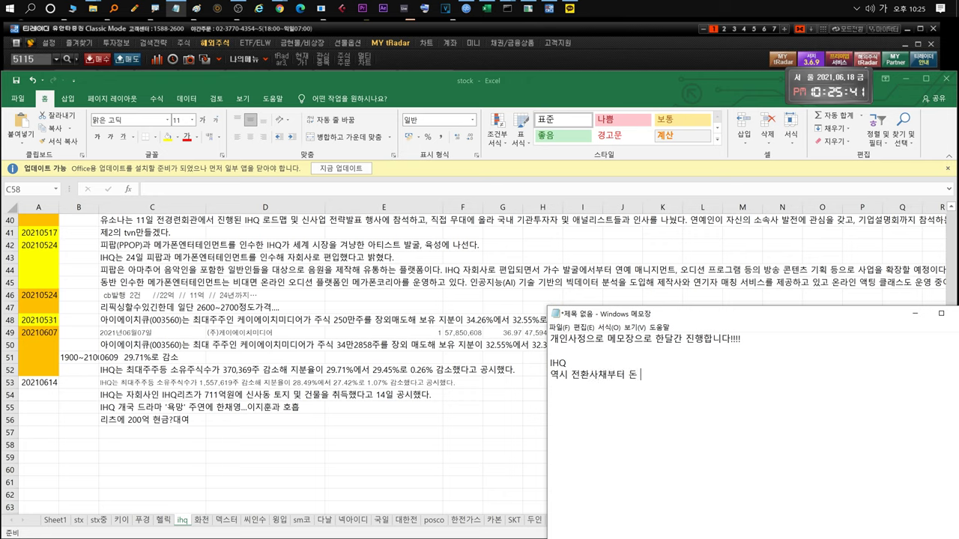
text( 끌어다쓰고 )
text(바)
text(먹는)
text(??)
key(Return)
text(방식 계속ㄷ되고 이)
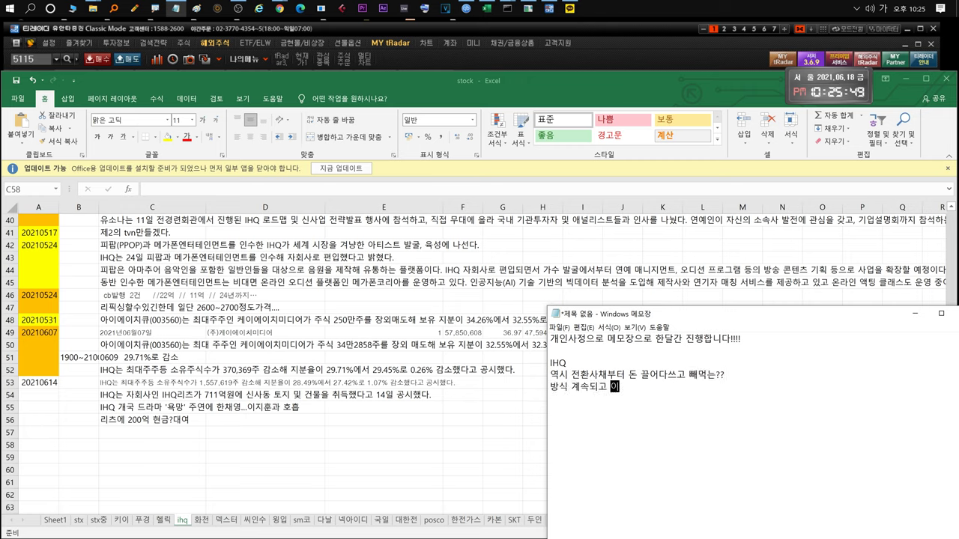
text(습니다.)
key(Return)
Add that the July launch ends the decline, a short-term rebound suits, and more was bought in the 1900s
text(일단 7월 개국이기 ㄷ때문에 )
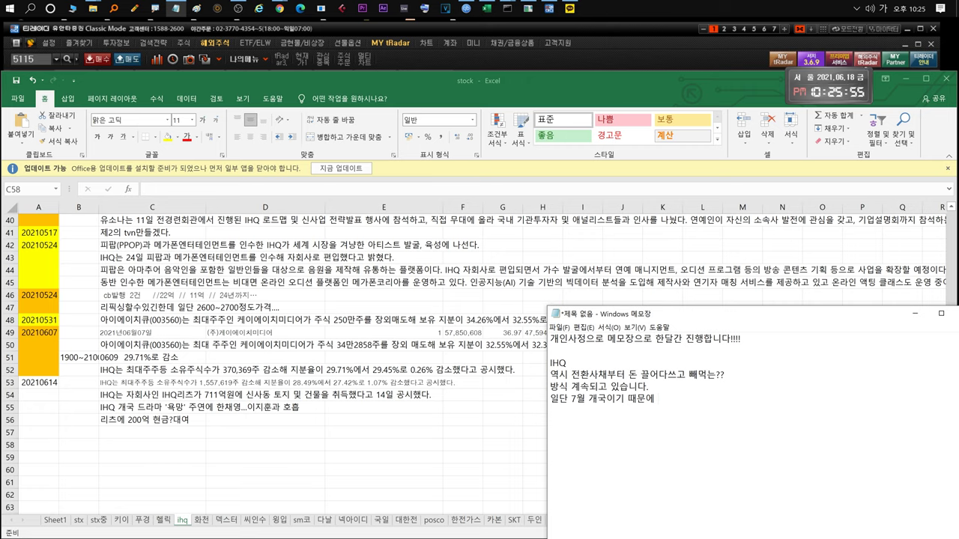
text(하라ㄱ은 거의 끝났다고 보고있고)
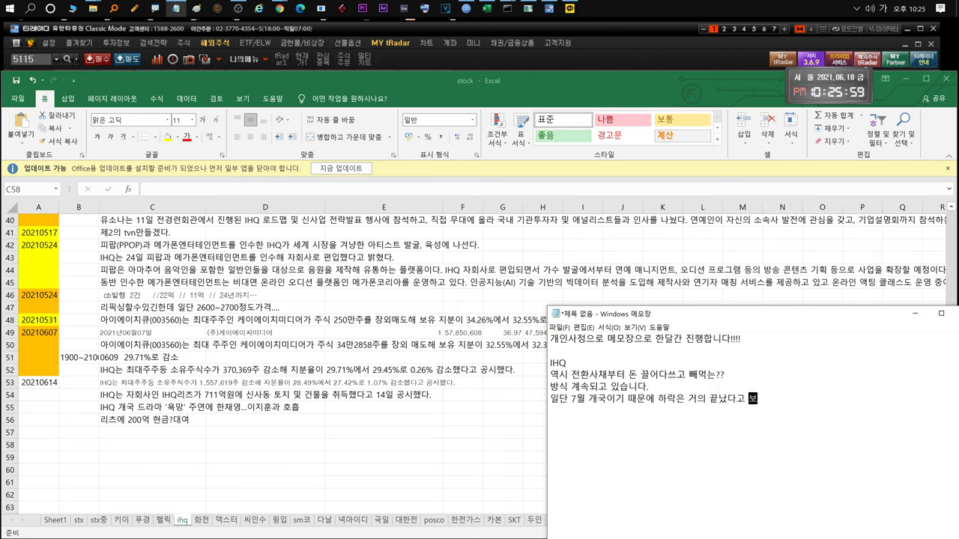
key(Return)
text(단ㄱ기반등나오기 좋은구간입니다.)
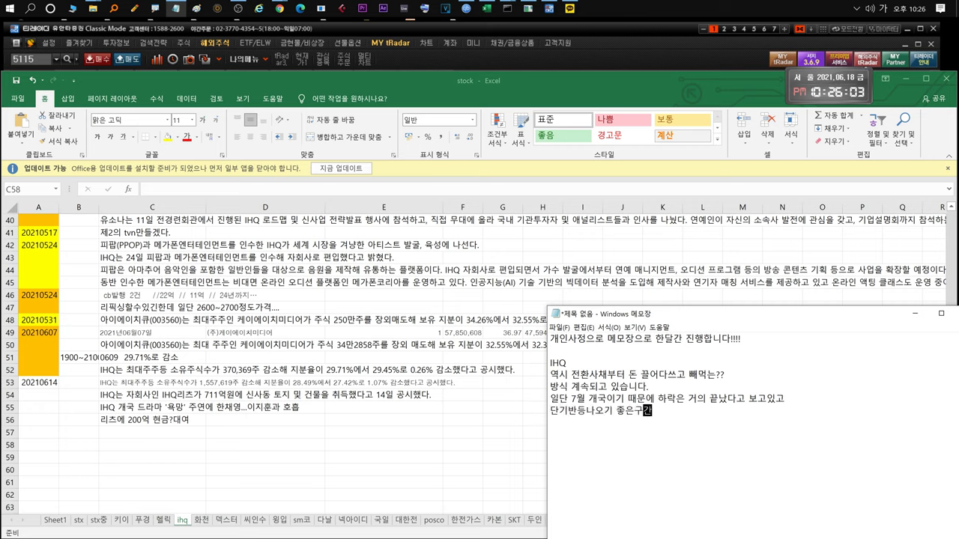
key(Return)
text(지는 190)
text(0원대 추매)
text( 더 했습니다.)
key(Return)
Add a short-term sell near 2100, selling on a later surge, and the 700억 property purchase
text(일단 짧게 )
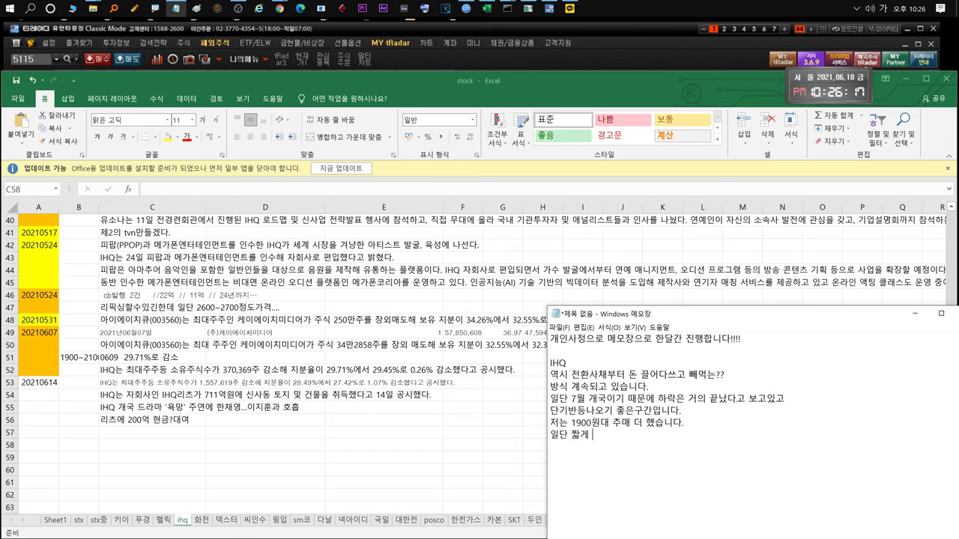
text(2100매도)
text(ㅇ래)
text(도물량)
key(BackSpace)
key(BackSpace)
text(하면 될것같고)
key(Return)
text(조)
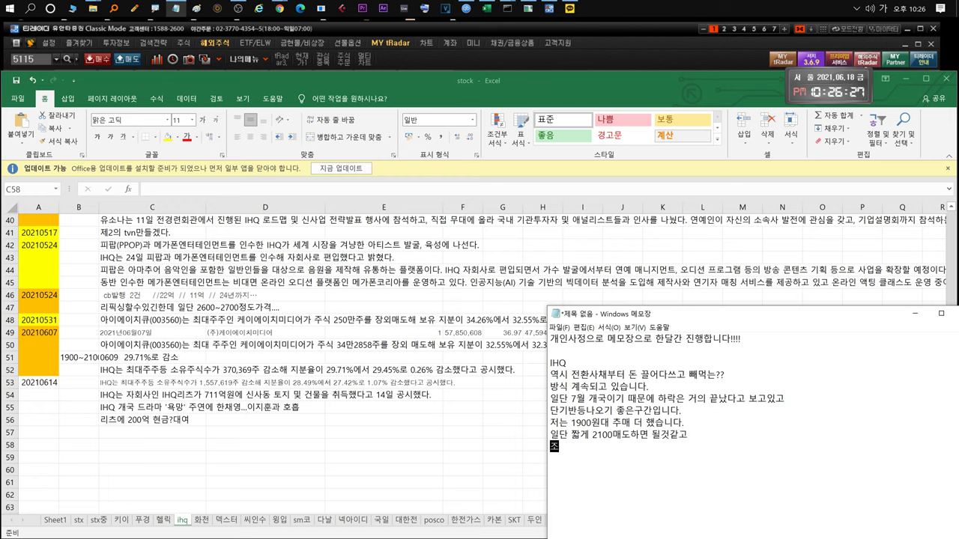
text(금 ㄷ)
text( 기ㄹ게보면)
text( 다시 급등ㄴ)
text(ㅏ올때 정리하면 ㄷ)
text(ㅚㄹ 것 같아요.)
key(Return)
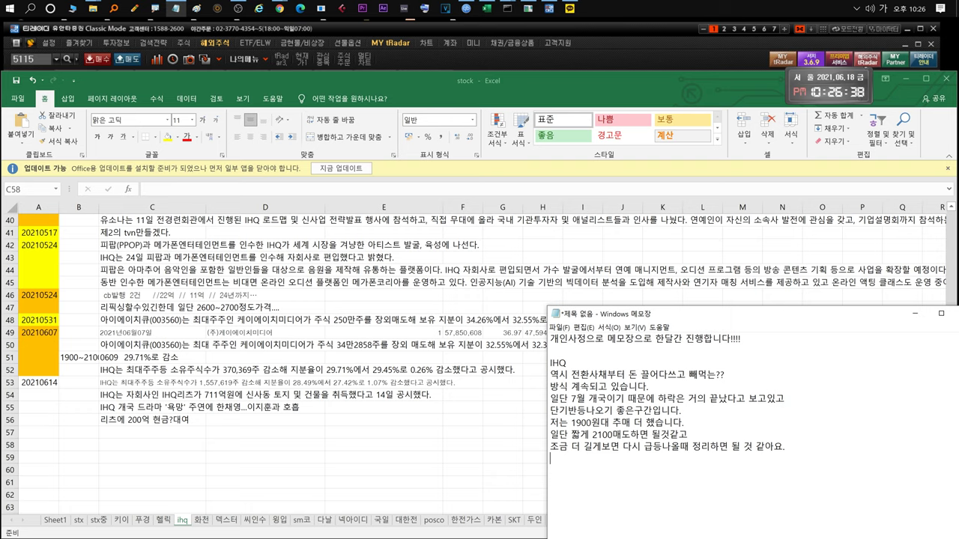
text(부동산 700억취득인데)
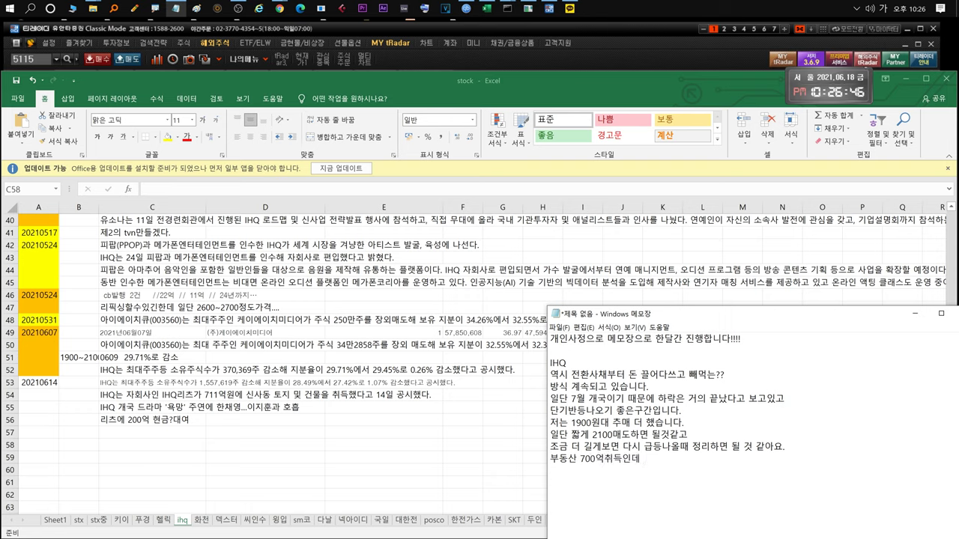
text( ㅇ)
text( 아마 현금있는거)
text(ㄹ 그쪽으로 도)
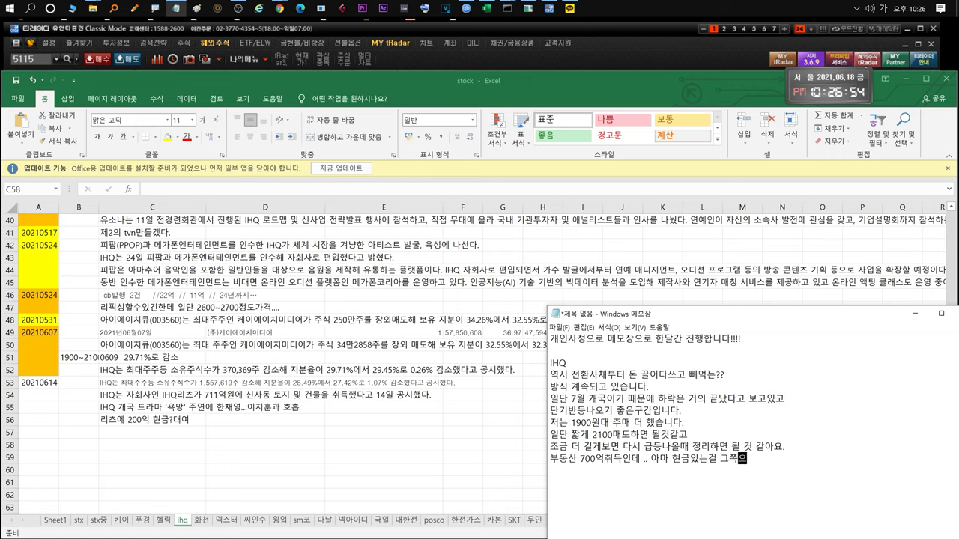
text(ㄹ린것같네요.)
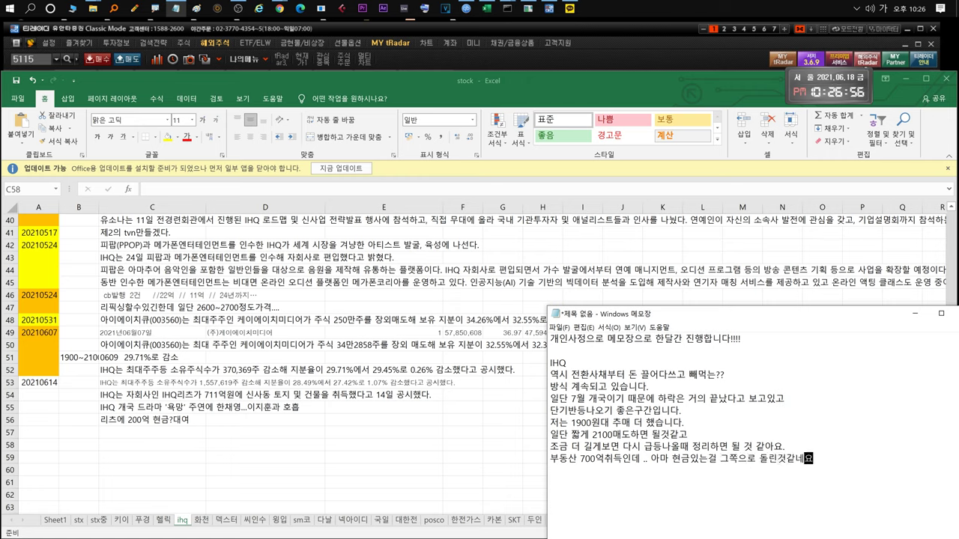
Select the IHQ commentary lines, glance at the IHQ chart, and delete them
drag(815, 459, 560, 374)
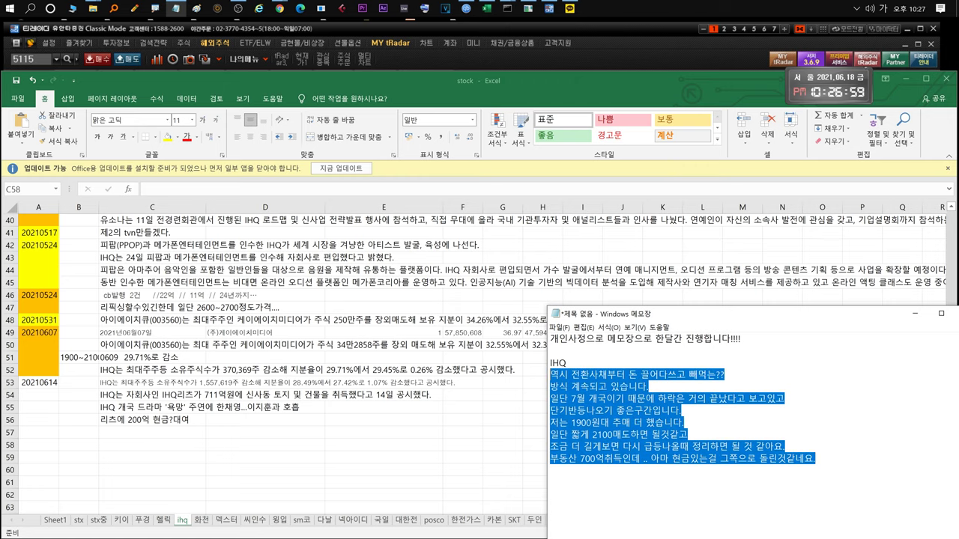
key(shift+Up)
click(525, 50)
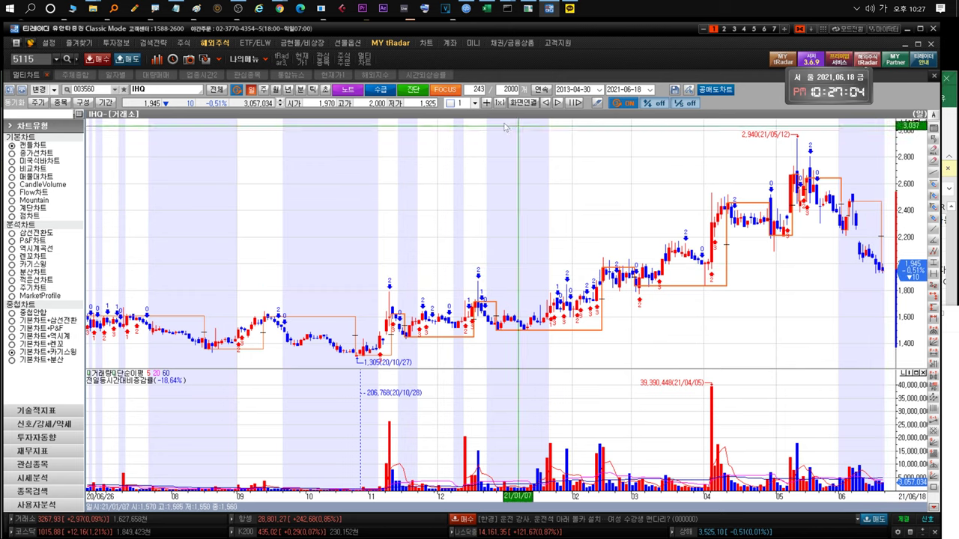
click(175, 9)
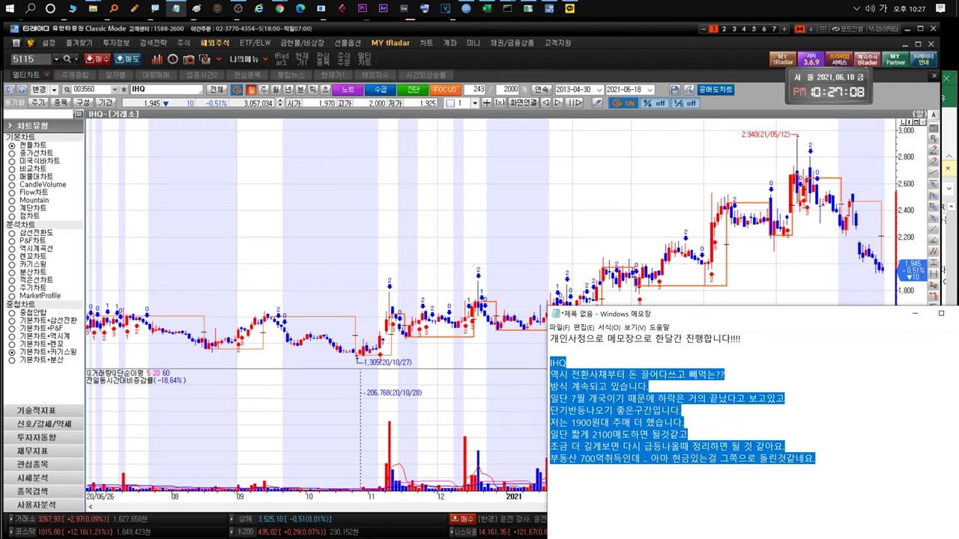
key(BackSpace)
Type a 1900~1980 buying line for short-term gains, then delete it
text(1900)
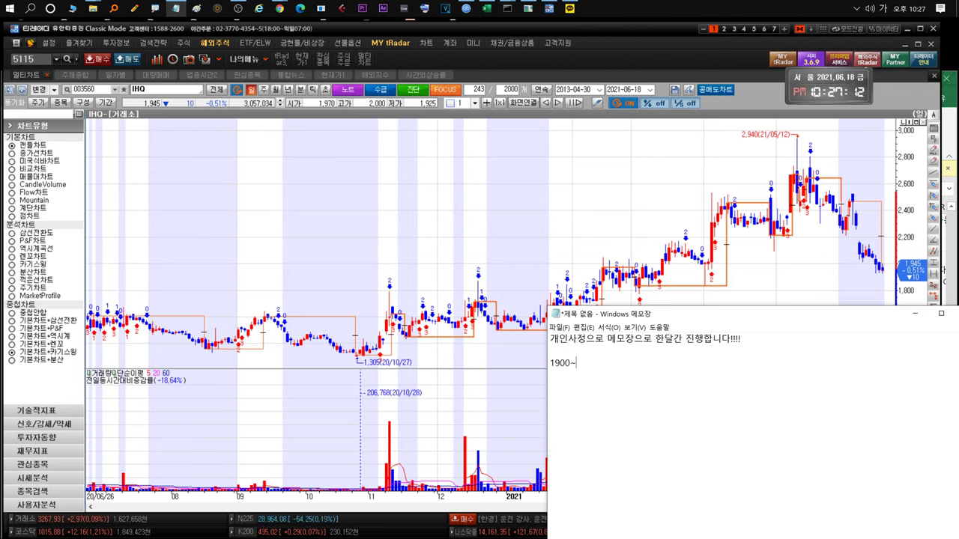
text(~1980까지 매수해)
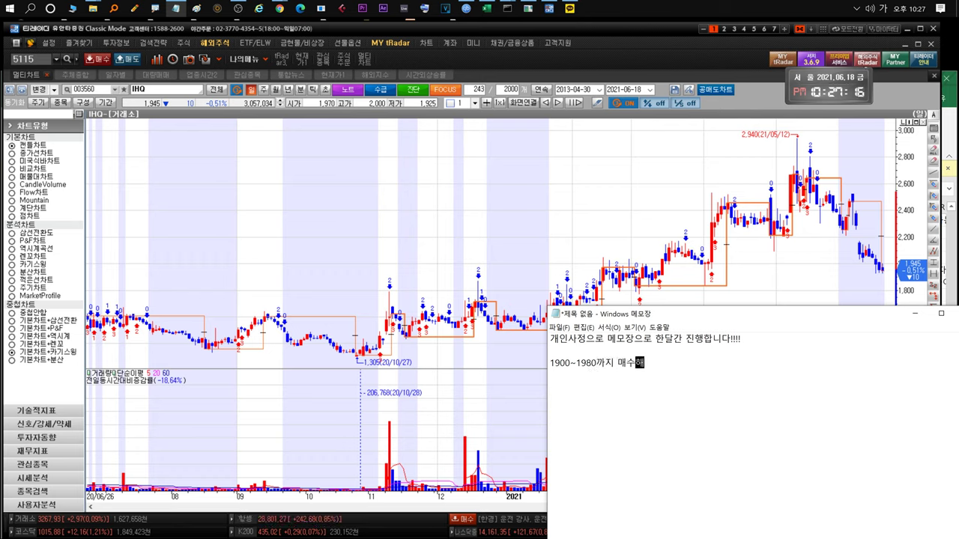
text(놓으며)
text(단기수익)
text( 나올것같네요.)
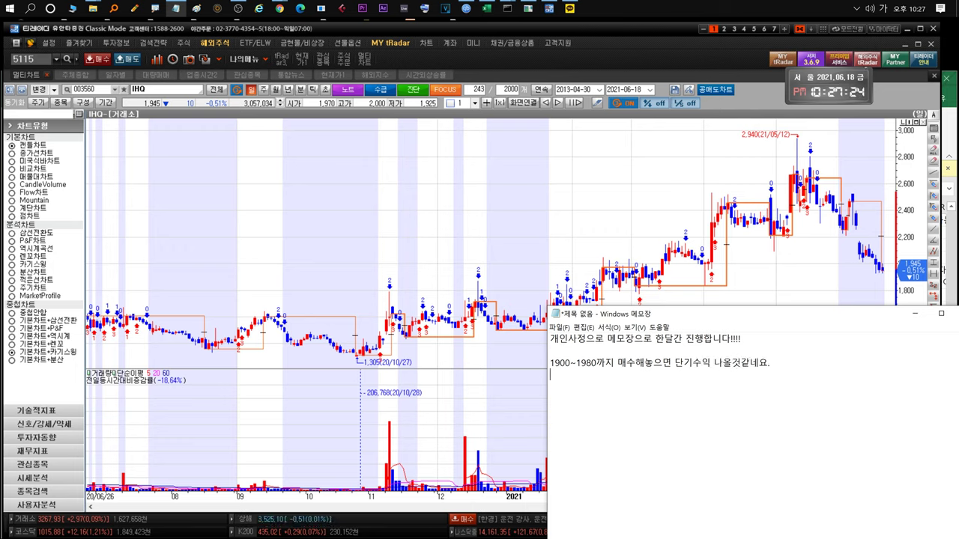
key(shift+Up)
key(BackSpace)
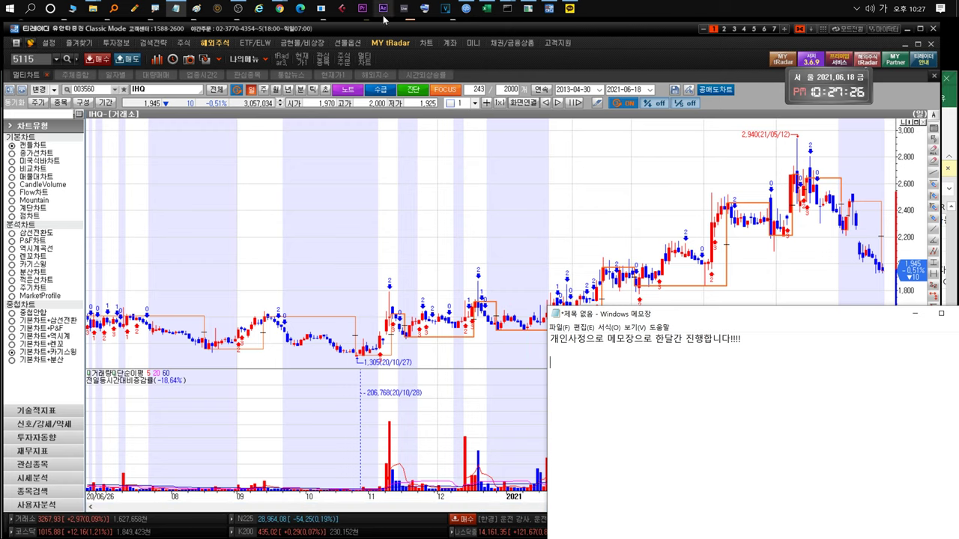
Select 화천기계 in the watchlist, check the Excel 화천 sheet, and reselect 화천기계 in tRadar
click(447, 52)
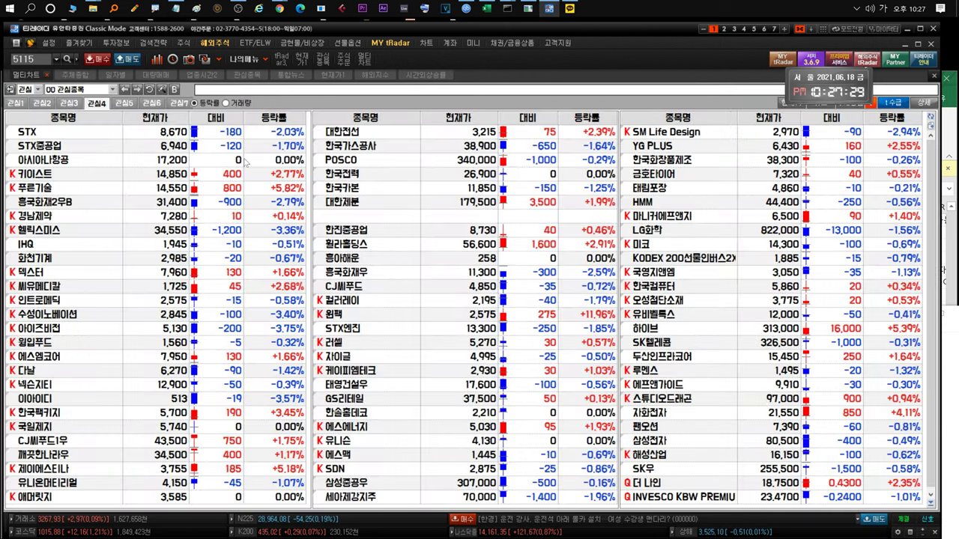
click(54, 255)
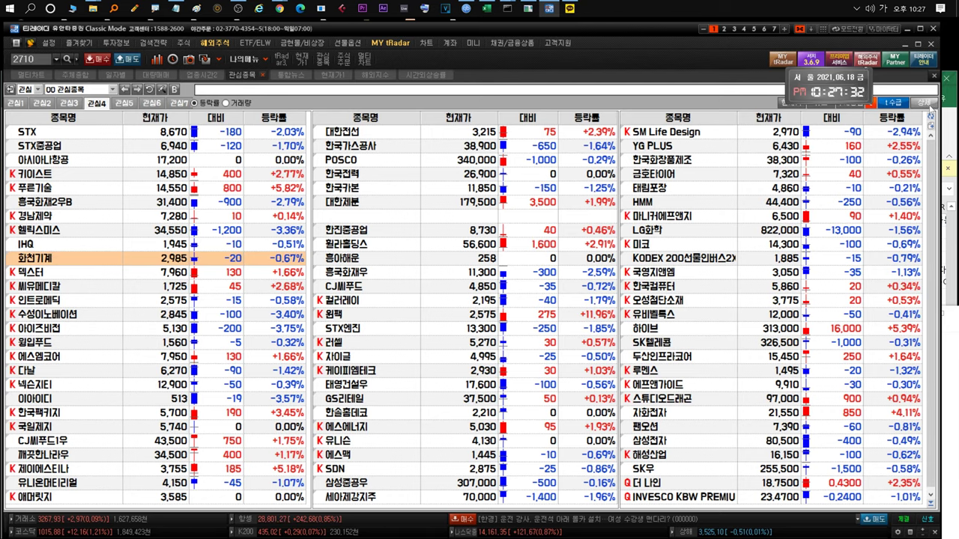
key(alt+Tab)
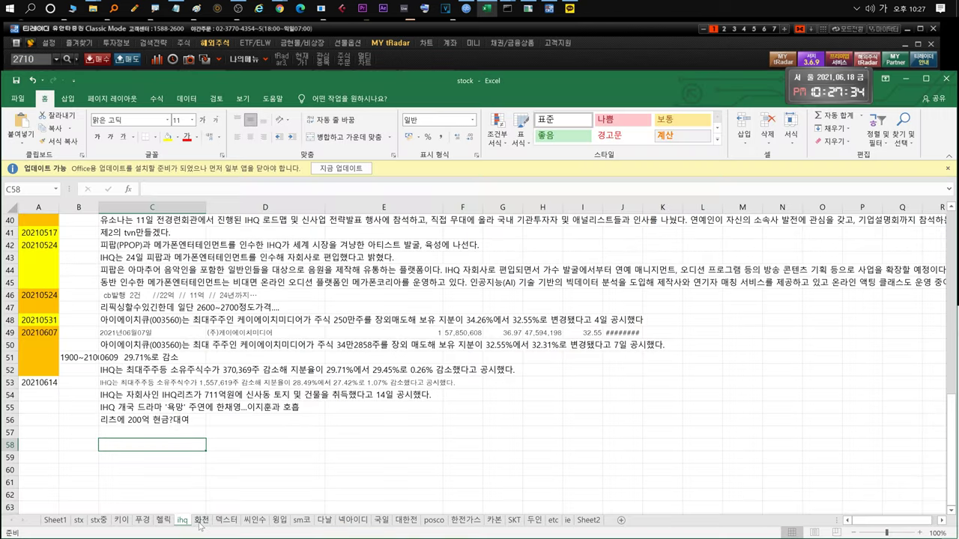
click(201, 521)
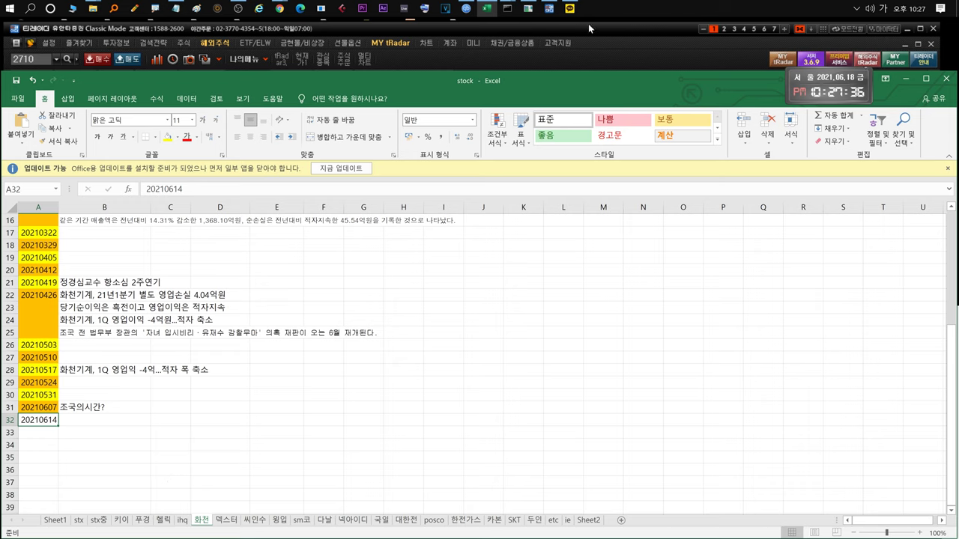
click(416, 62)
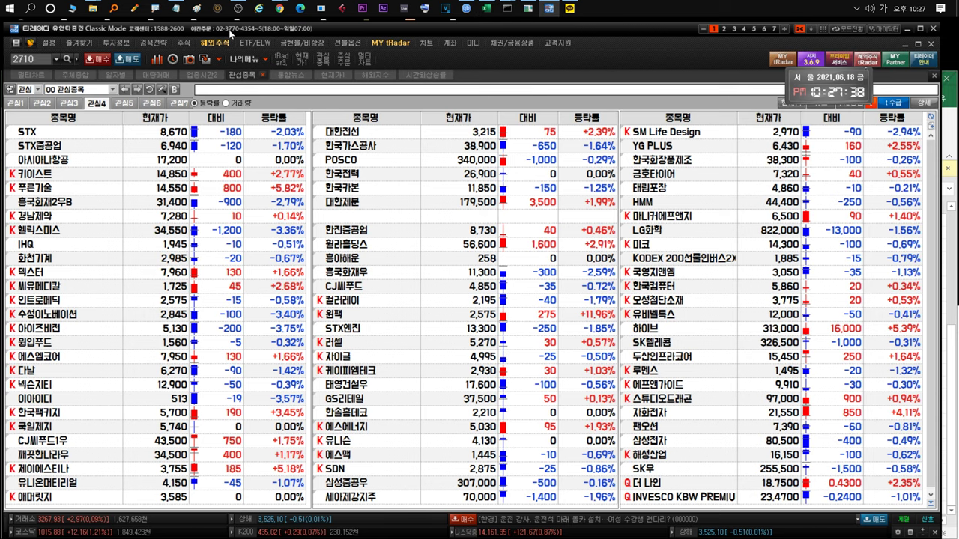
click(175, 8)
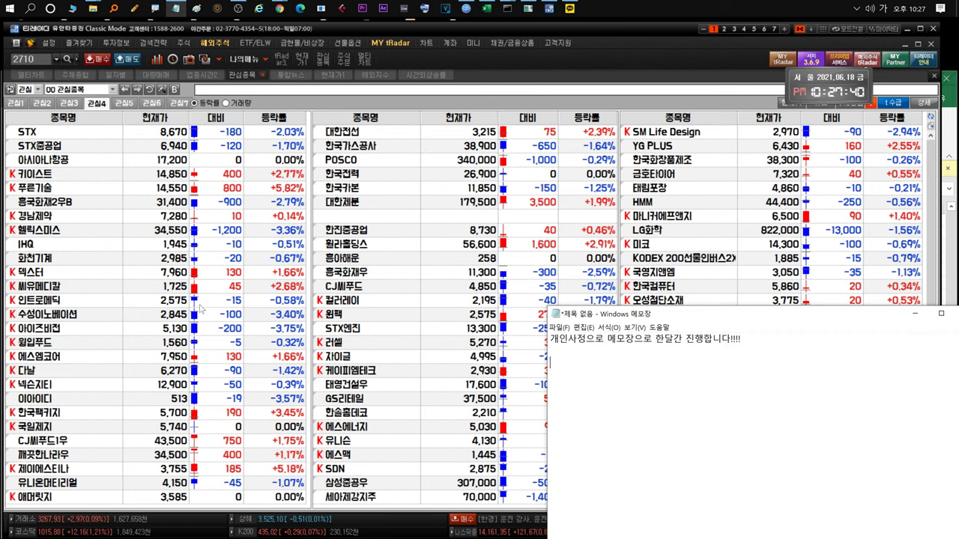
click(81, 255)
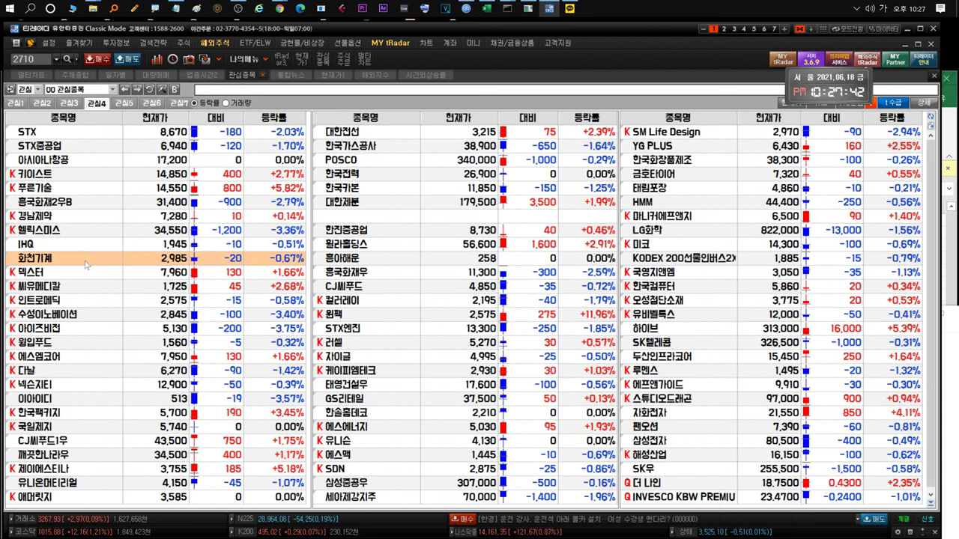
Open the 화천기계 chart and start its note: the short-term sell price has arrived
double_click(85, 264)
key(alt+Tab)
text(ㅎ)
key(BackSpace)
key(Return)
key(Return)
text(화천기)
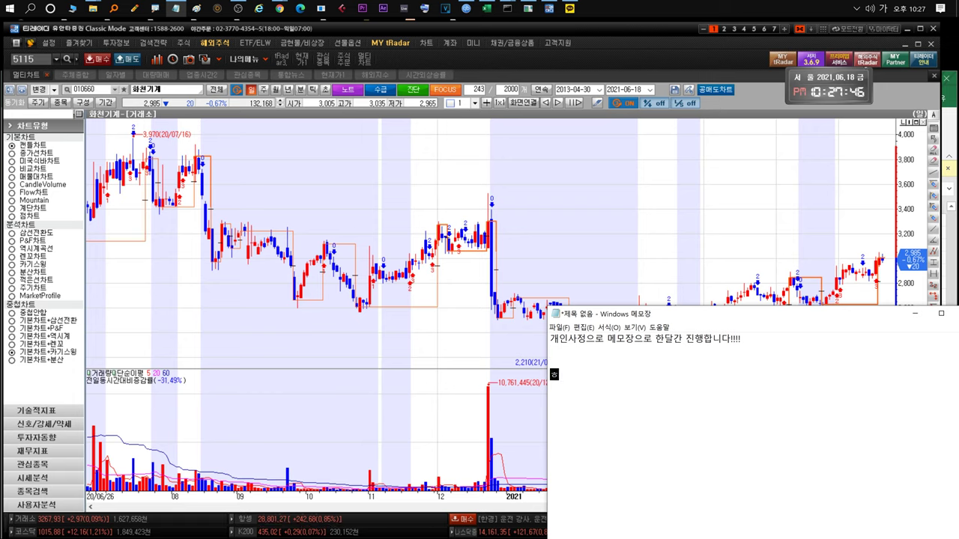
text(계 일ㄷ)
key(BackSpace)
key(BackSpace)
key(BackSpace)
key(BackSpace)
text(이;ㄹㄷ)
key(BackSpace)
key(BackSpace)
key(BackSpace)
key(BackSpace)
text(일단 )
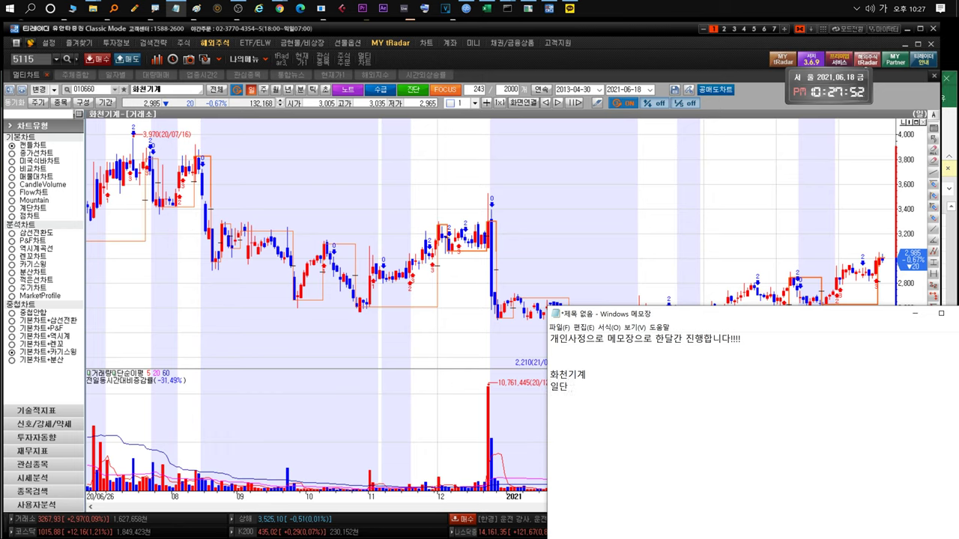
text(단기매도가격 왔습니다.)
key(Return)
Add selling from 3,000 toward about 3,200 and balancing positions, then delete the 화천기계 comment
text(좀 오래걸린듯)
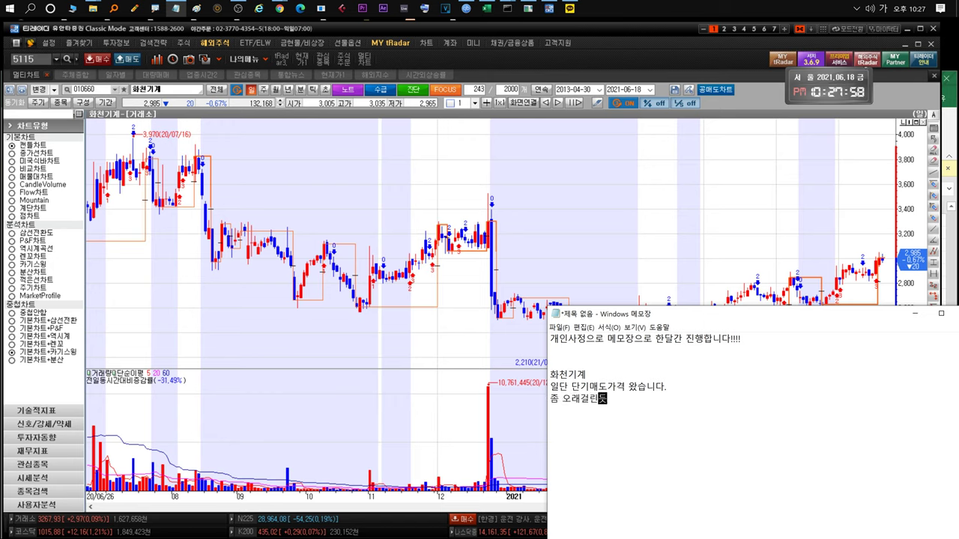
text(하지마ㄴ 3천원부터 매도 가능하니까)
key(Return)
text(비중)
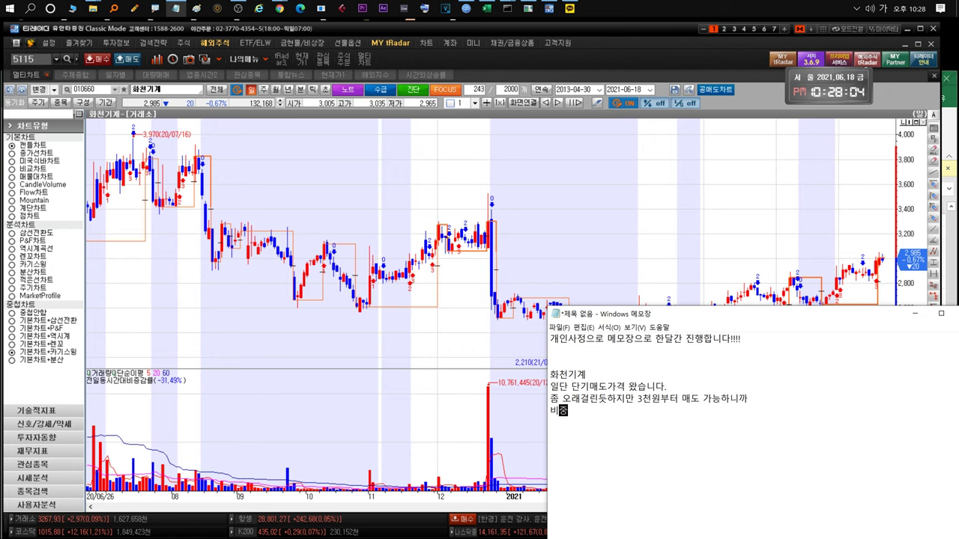
text(크신분들)
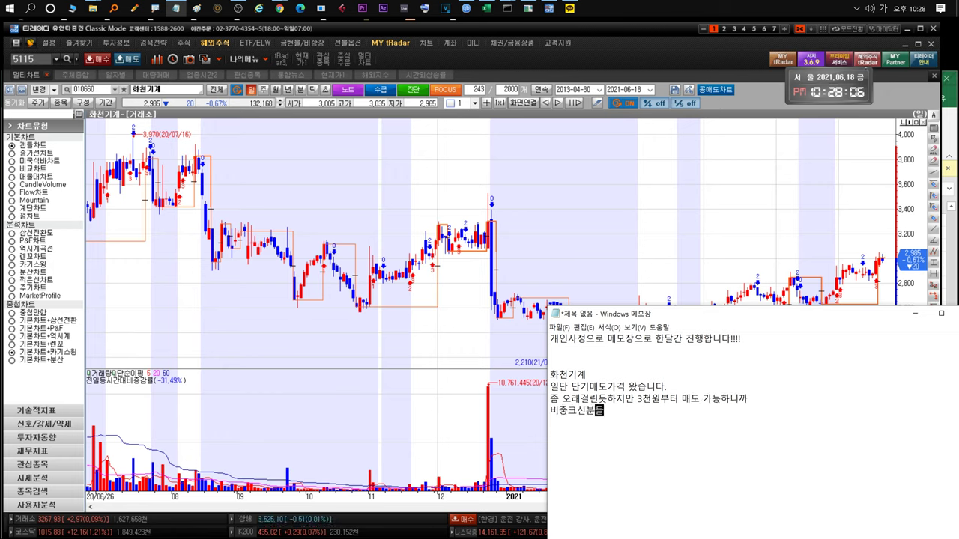
text(은 줄이기 좋아보이)
text(ㅂ니다.)
text(3200정도까지)
text(는 올라갈것같ㄱ)
text(ㅣㄴ한데.. 일단 맨)
text(ㅗㅁㅜㄹ량 나올테니 )
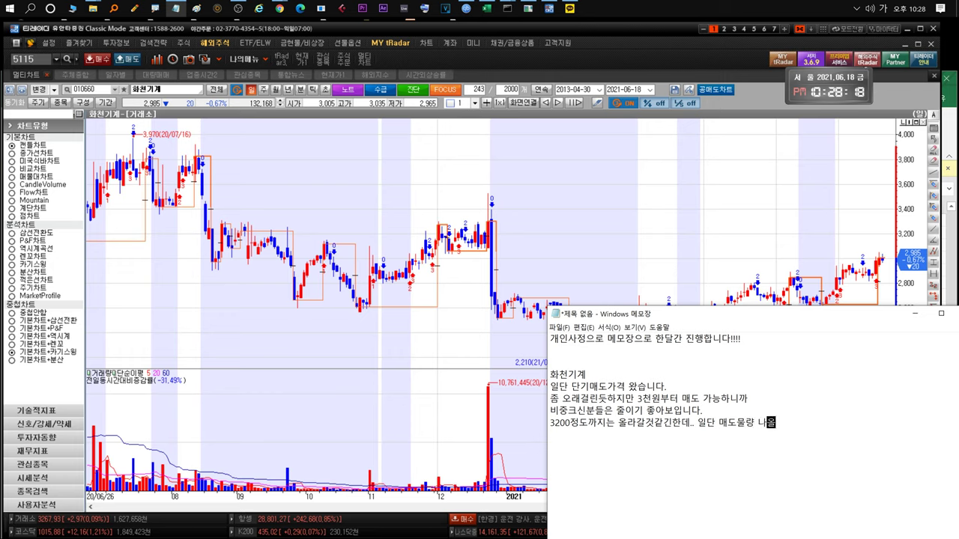
text(잘)
key(BackSpace)
key(BackSpace)
key(BackSpace)
text(밸런스조절 잘하세요.)
drag(884, 423, 523, 379)
key(BackSpace)
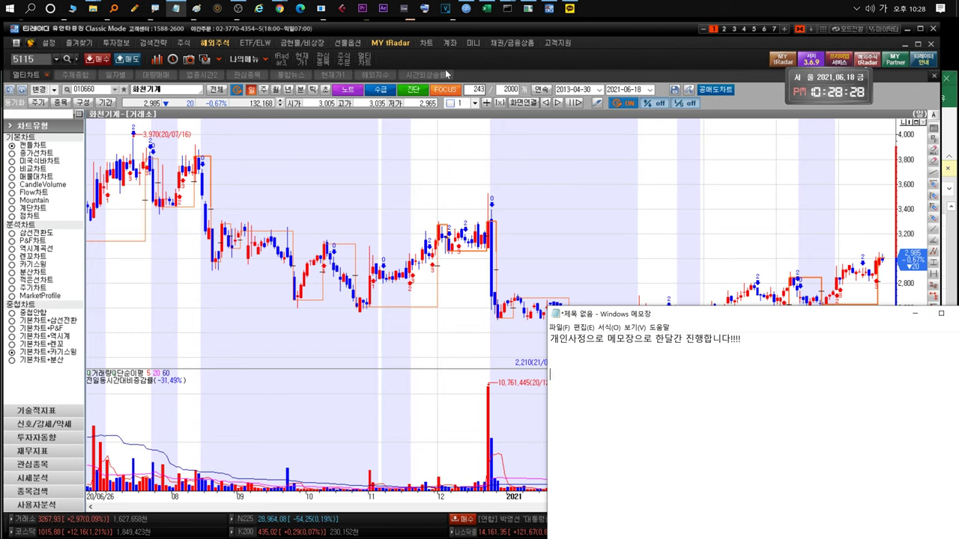
Select 덱스터 in the tRadar watchlist and open Excel's 덱스터 sheet
click(479, 60)
click(447, 89)
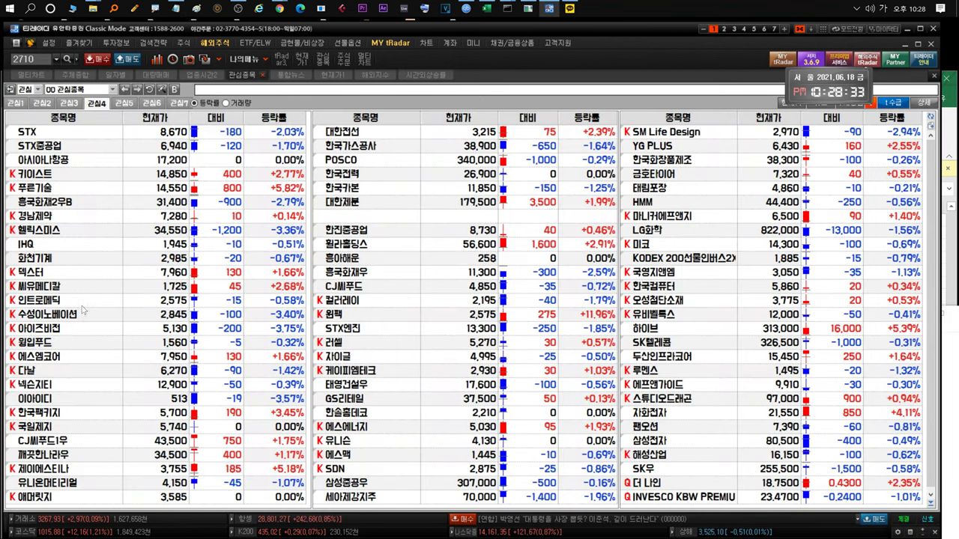
click(56, 275)
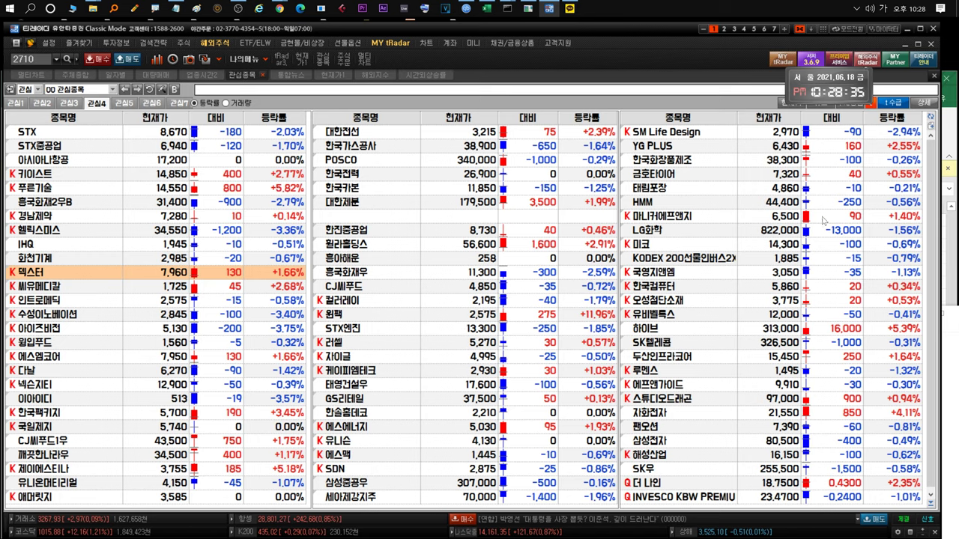
click(953, 186)
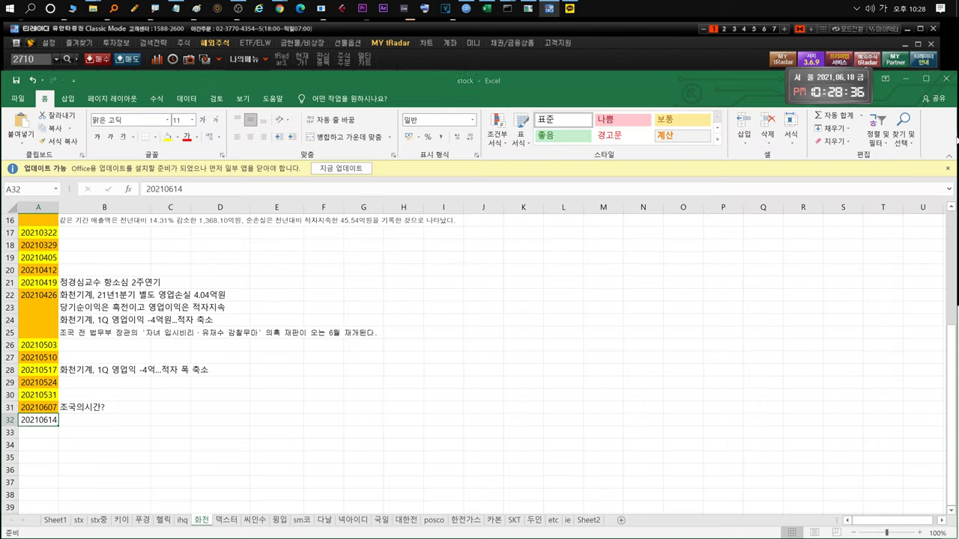
click(225, 520)
Read the B28 and B29 news rows, including the new-film item, then pick 덱스터 in the watchlist
click(158, 436)
click(234, 423)
click(313, 408)
double_click(480, 408)
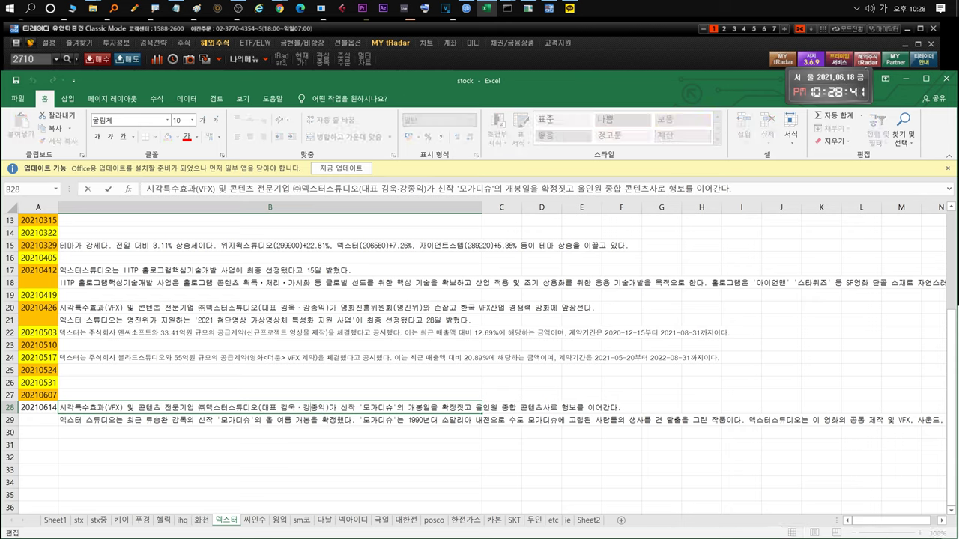
drag(340, 409, 611, 409)
click(389, 412)
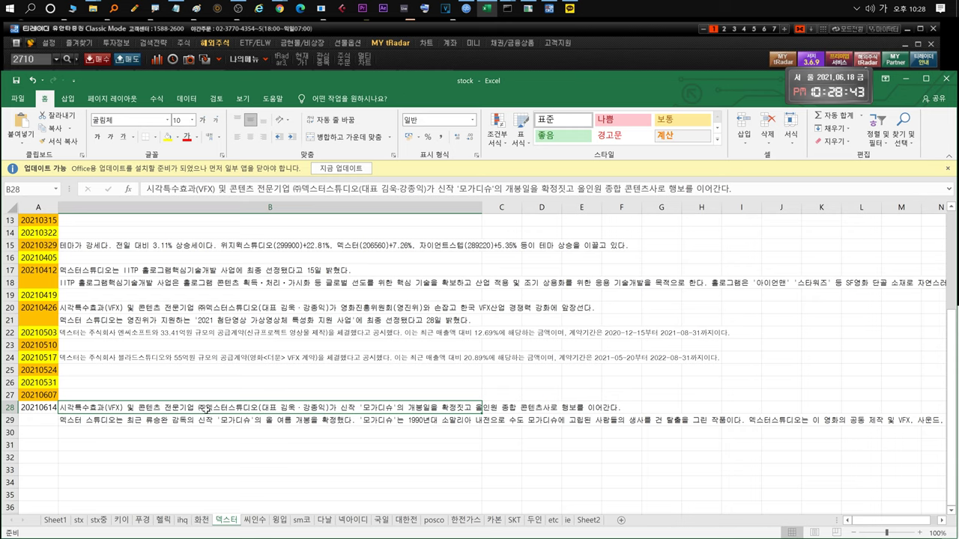
double_click(188, 424)
drag(147, 421, 311, 421)
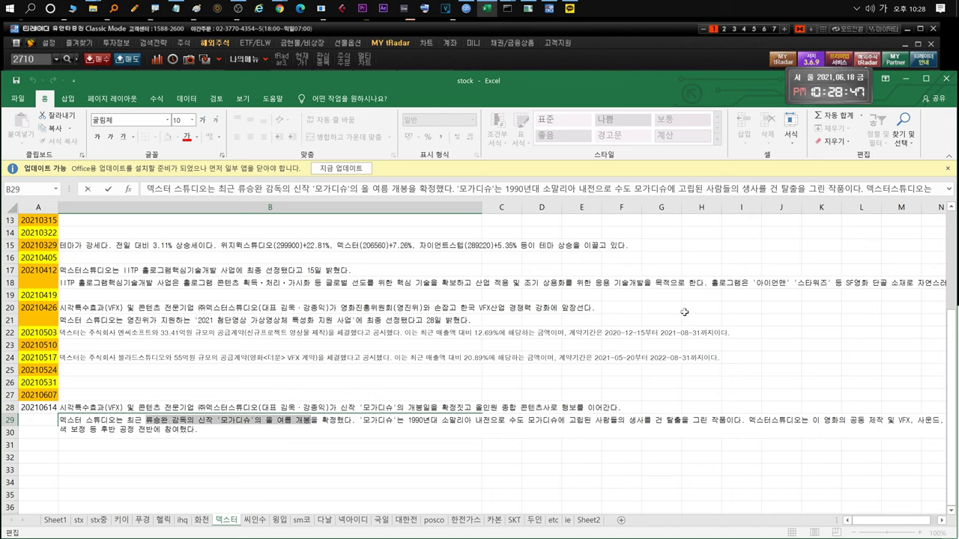
click(341, 469)
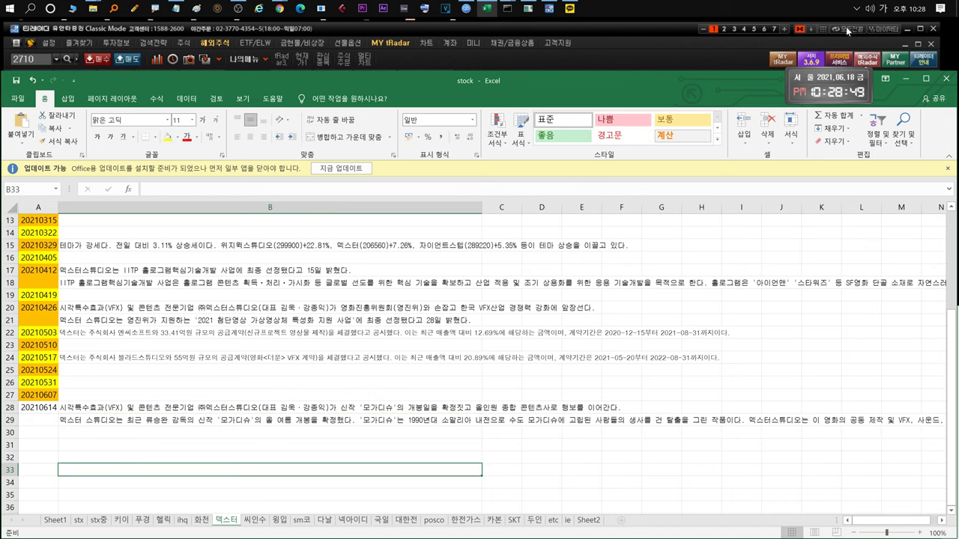
click(400, 57)
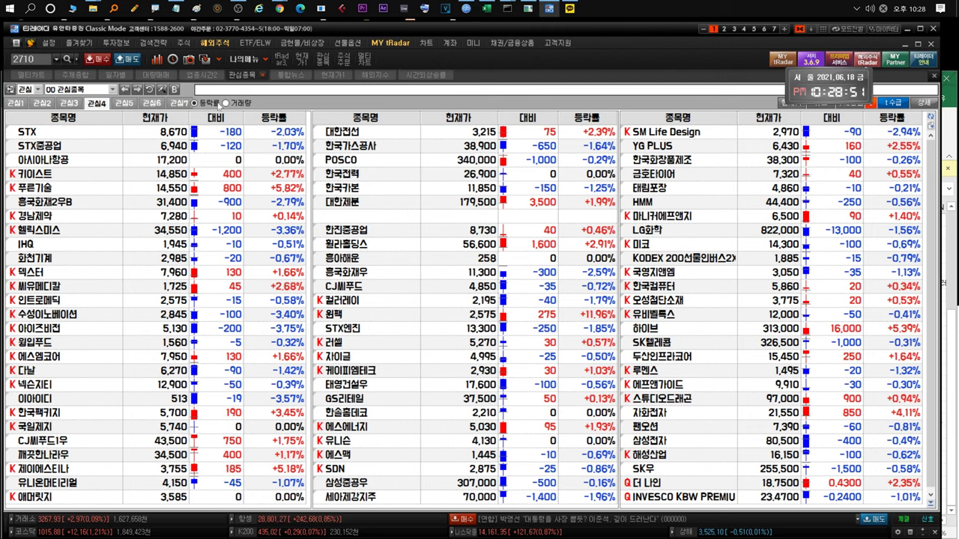
click(69, 270)
Open the 덱스터 chart and add a '덱스터' heading line in the Notepad trading note
double_click(69, 269)
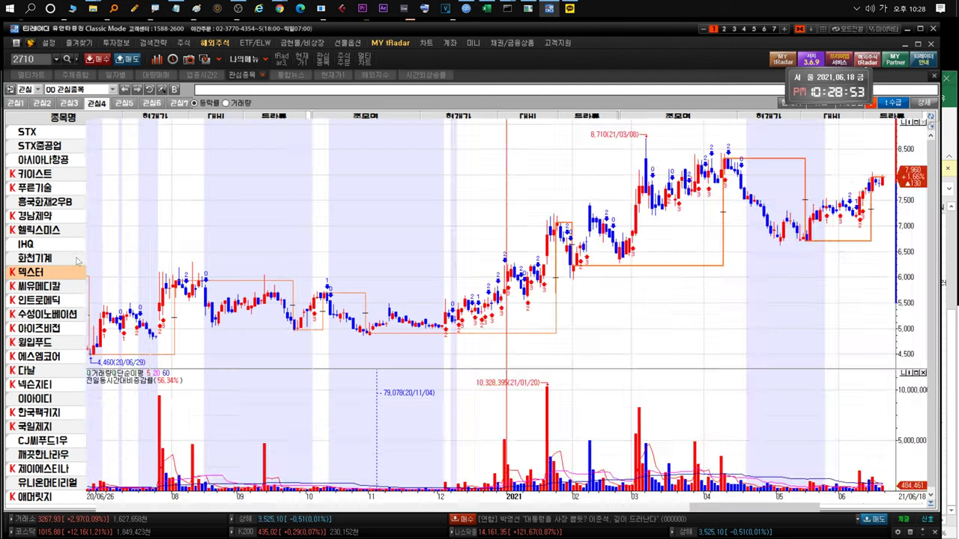
click(175, 8)
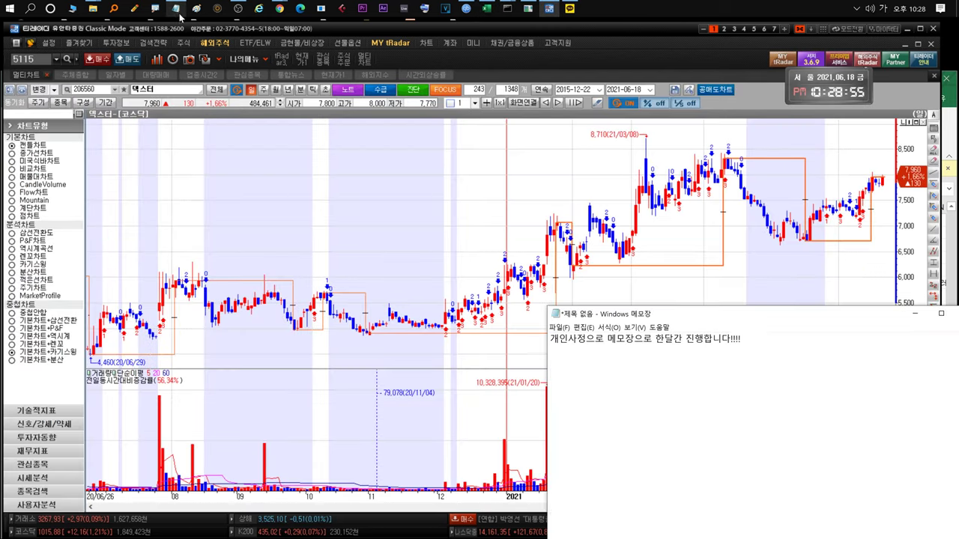
text(데ㄱ스터)
key(Return)
Note that the proven director's new film should bring solid sales, but advise holding since the chart isn't at a low
text(류승완감독)
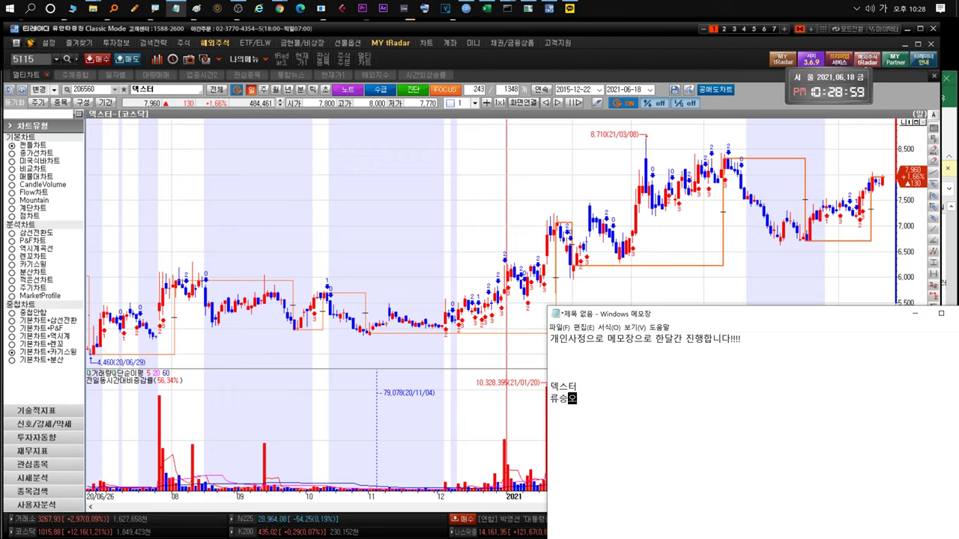
text(의 신작.)
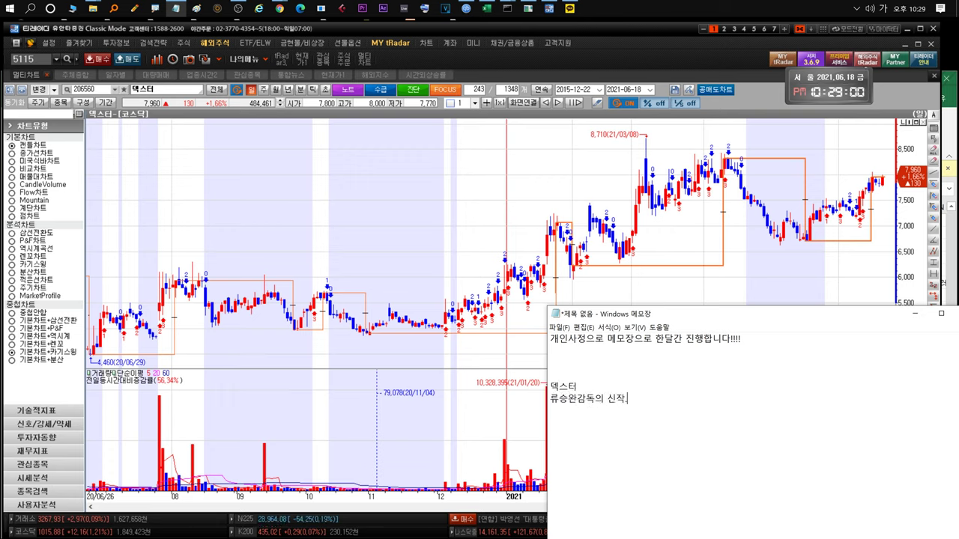
text(.. 일단 ㅈㅏㄹ만드는 감독이)
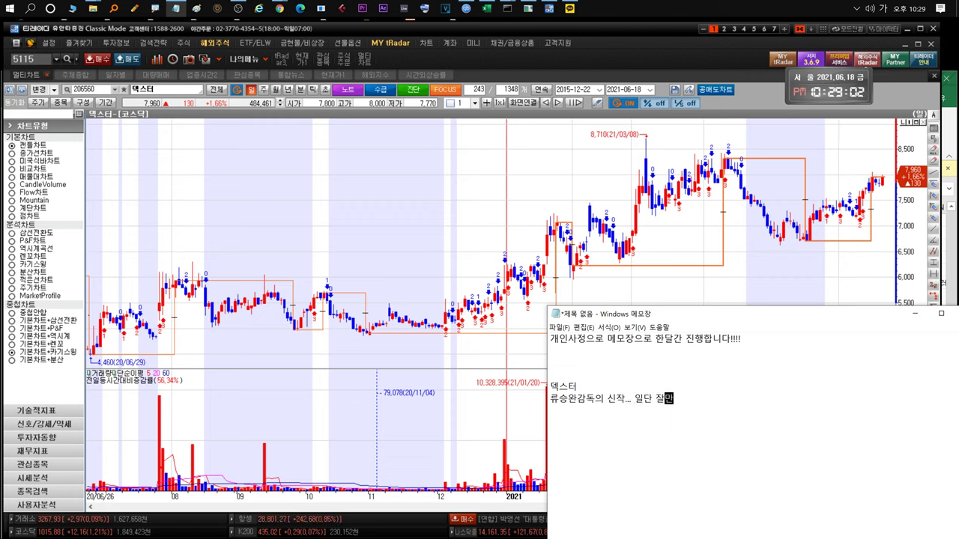
text(니 )
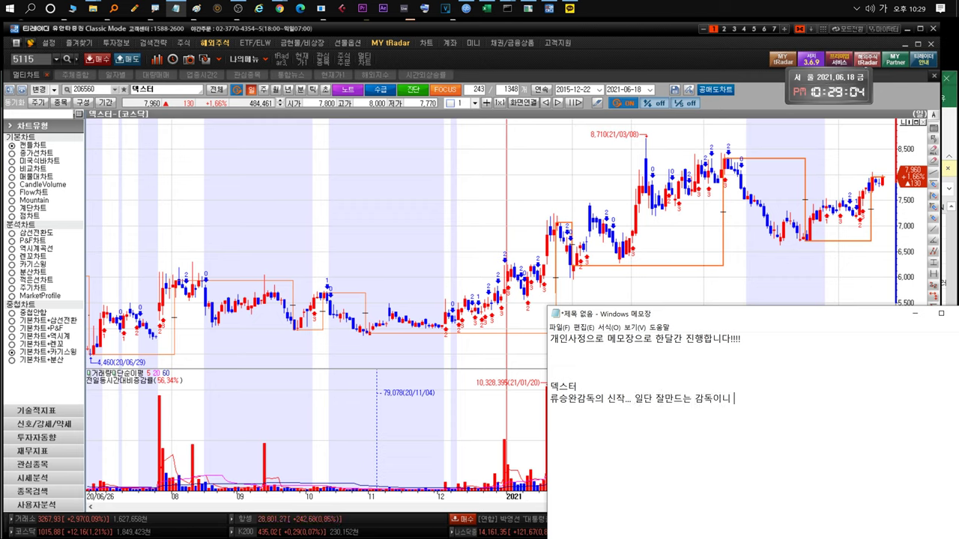
text(어느정도 매출이)
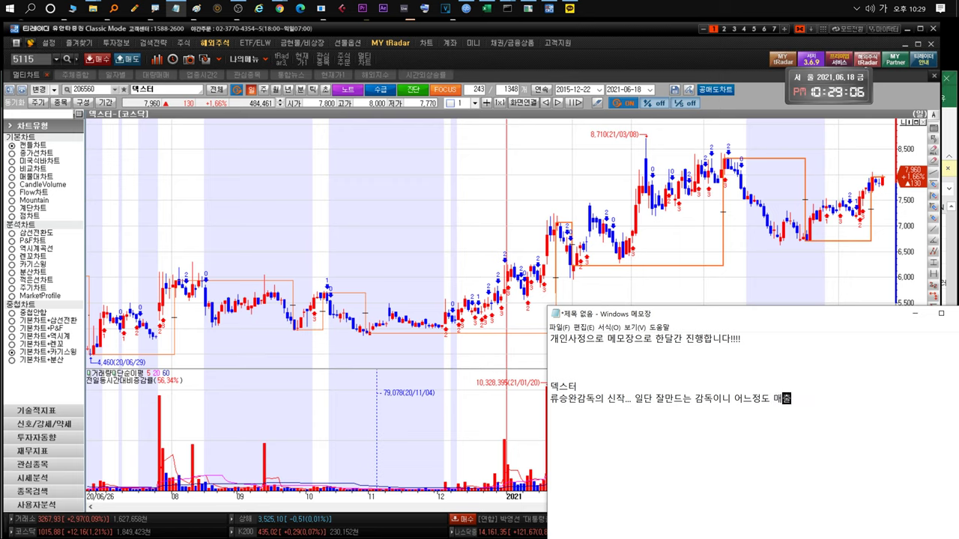
text(상은 나올것같ㄱ)
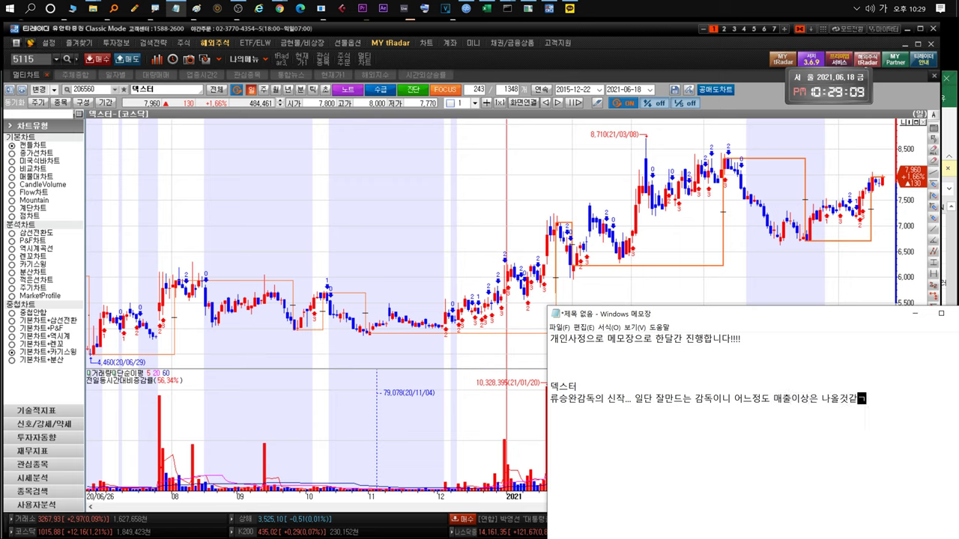
key(BackSpace)
text(습니다.)
key(Return)
text(기대는 )
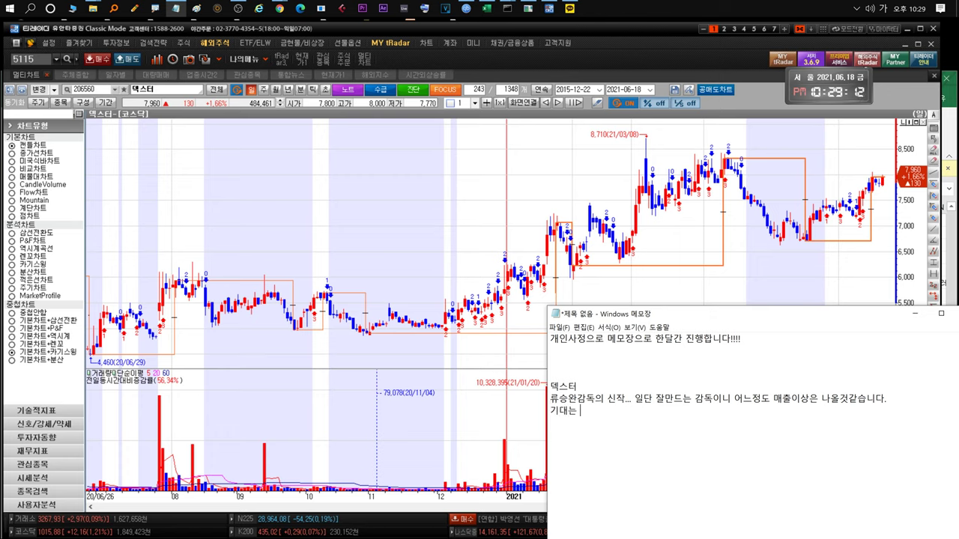
text(하고있습)
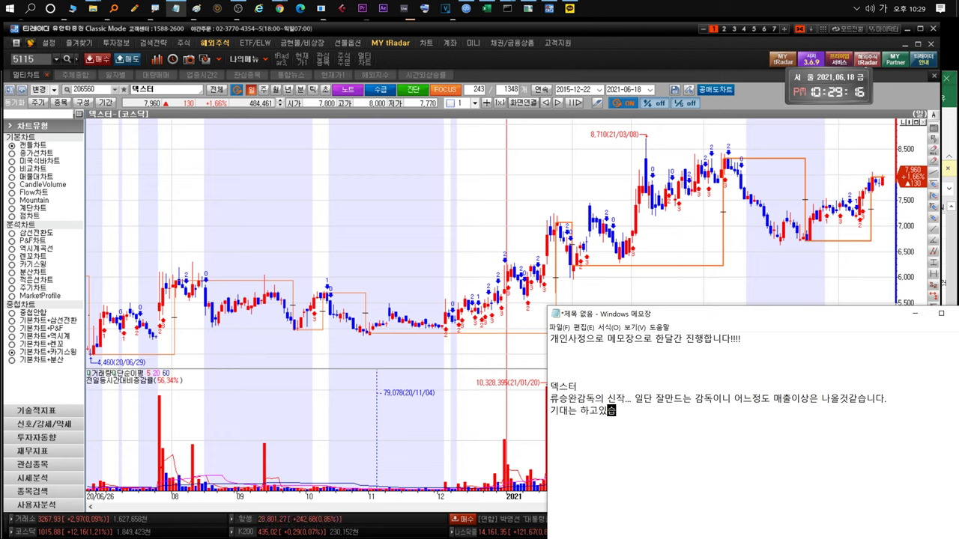
text(니다만 일단 차트)
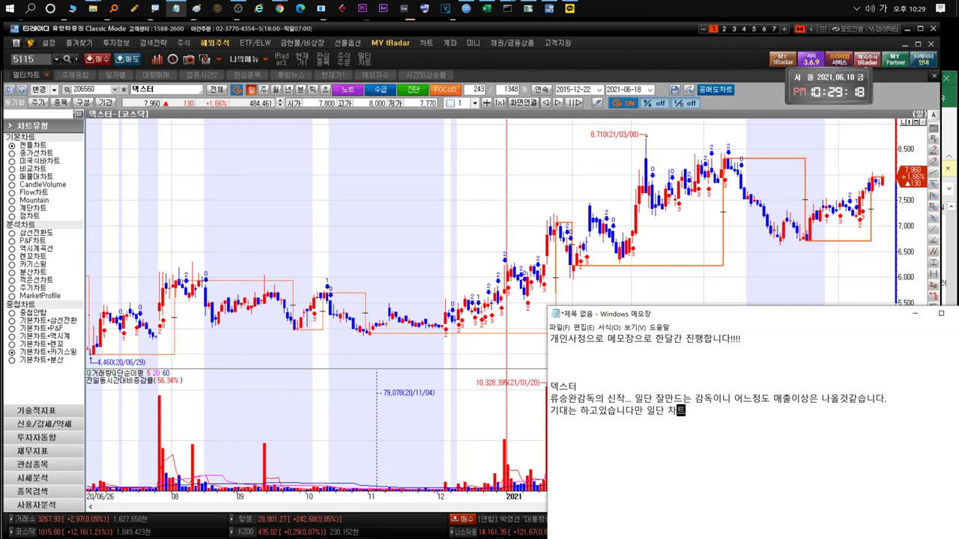
text(가 저점으은 아니니 )
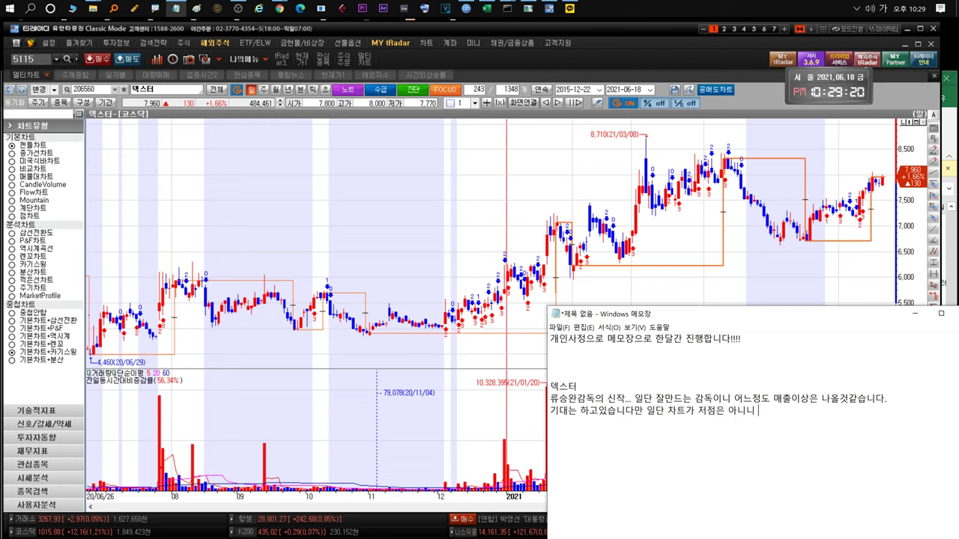
text(호홀딩으로 ~~)
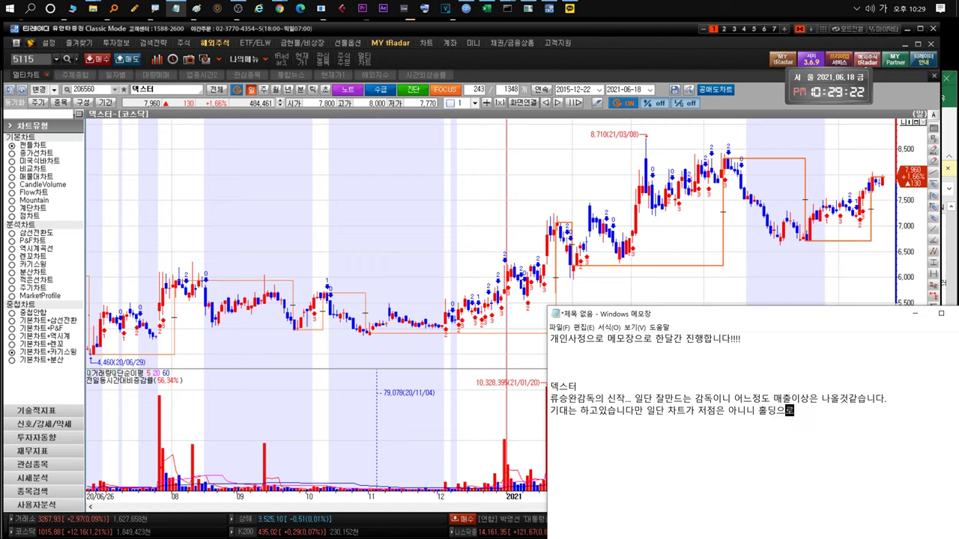
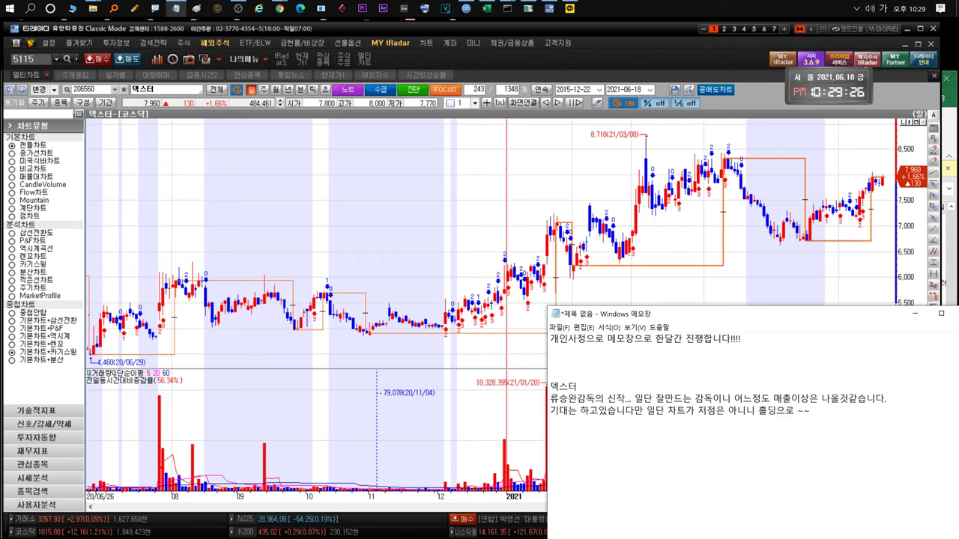
Close the 덱스터 note with '특이사항은 별로없습니다.', then delete the whole 덱스터 block
key(Return)
text(특ㅇ)
text(이사항ㅇ은 벼별로없습니다.)
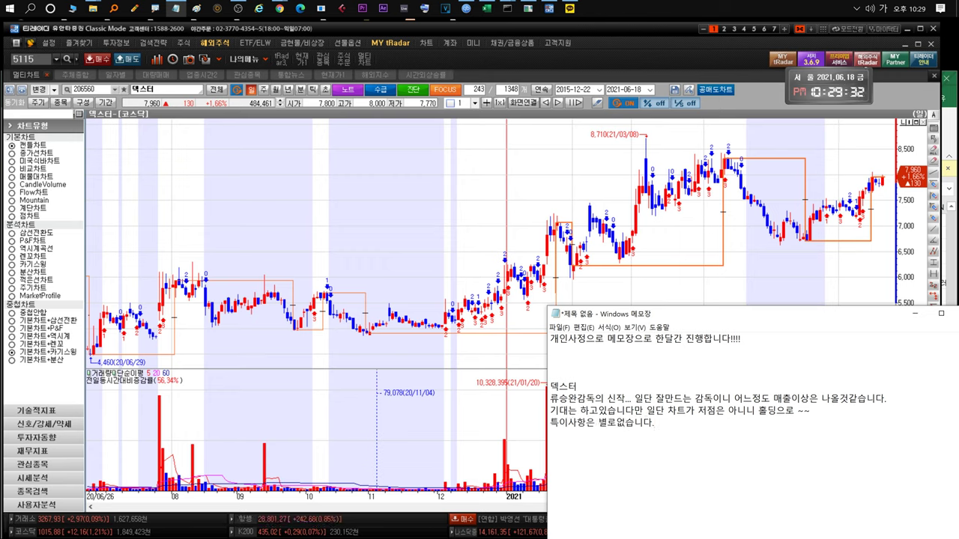
key(shift+Up)
key(shift+Up)
key(shift+Up)
key(shift+Home)
key(BackSpace)
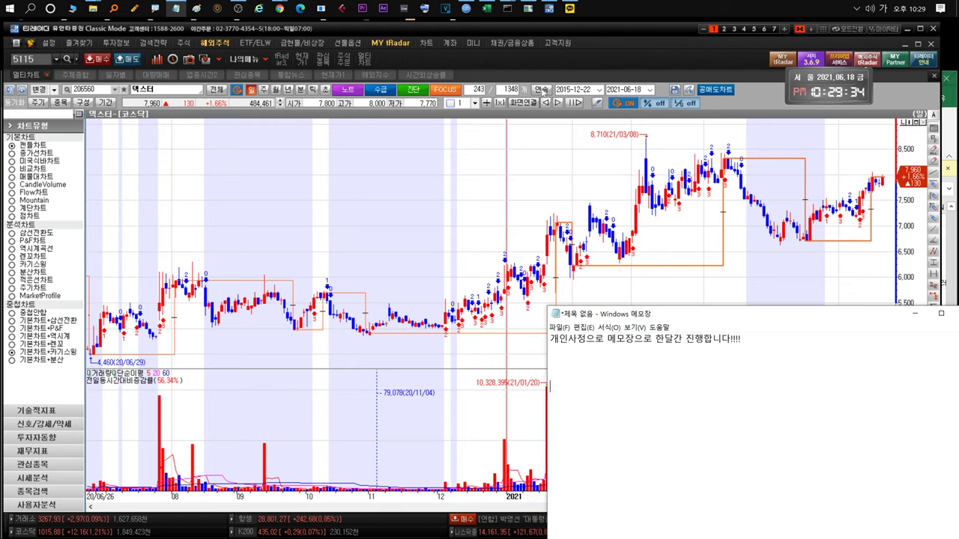
click(524, 70)
Open watchlist screen 2710, select 씨유메디칼, and show its Excel 씨인수 notes sheet
text(2710)
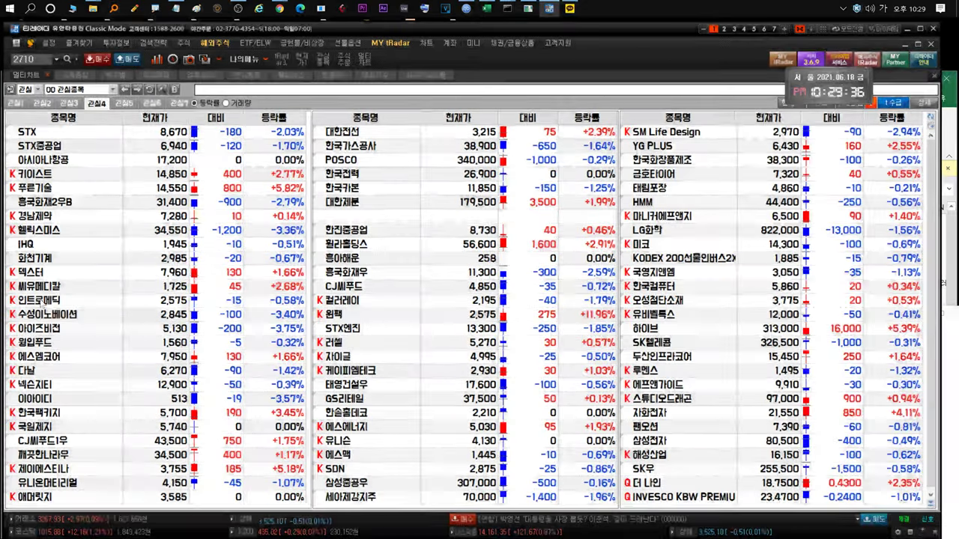
click(61, 288)
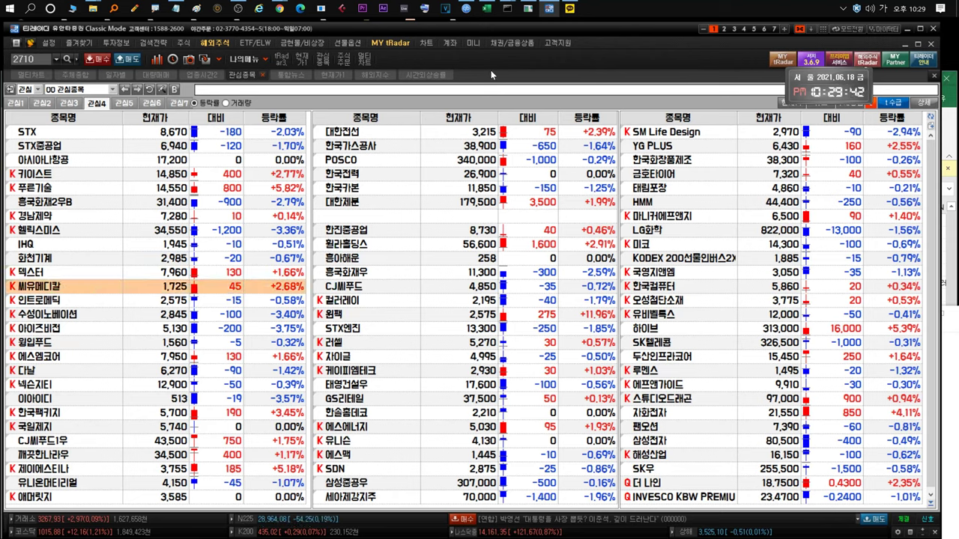
click(949, 151)
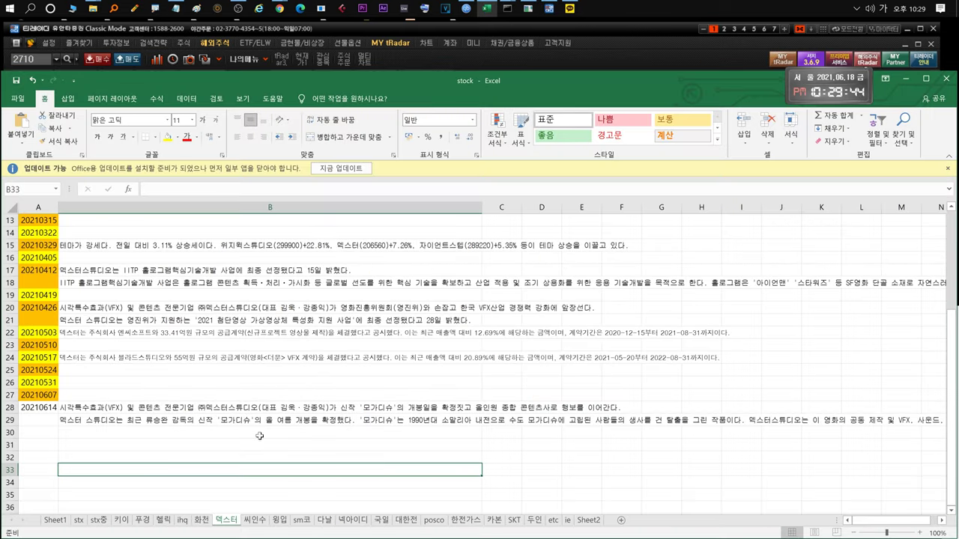
click(254, 520)
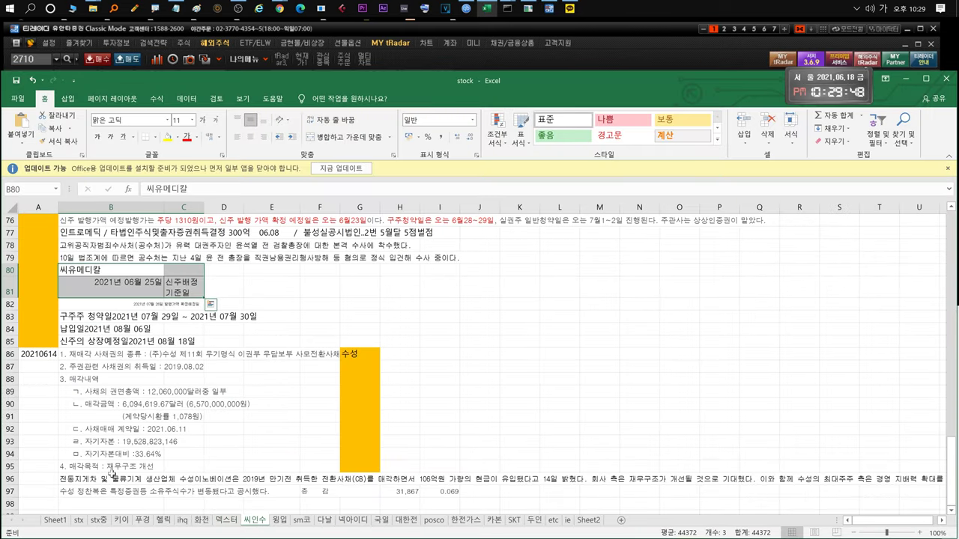
Scroll through the 씨인수 notes, then bring the 관심4 watchlist and Notepad back in front
scroll(153, 373, down, 1)
scroll(153, 373, up, 1)
click(530, 59)
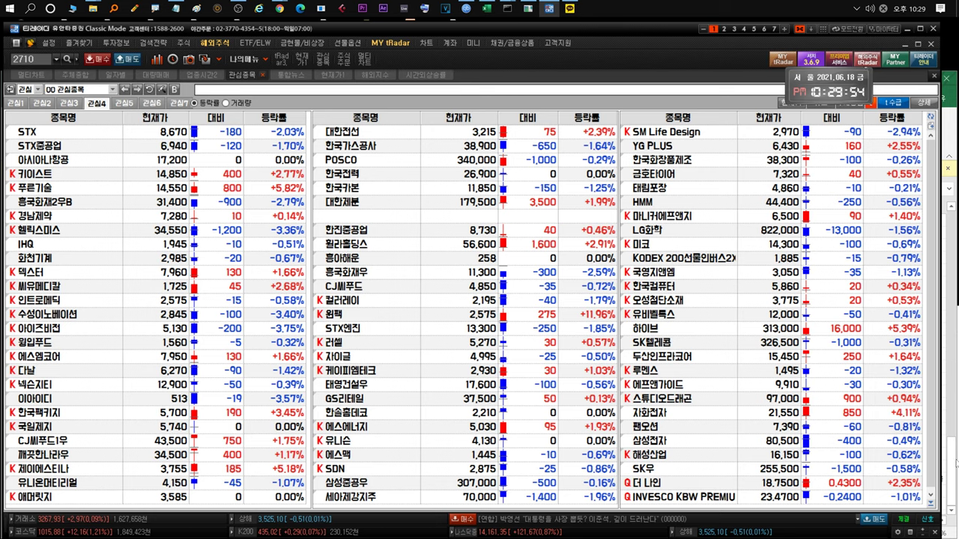
click(175, 8)
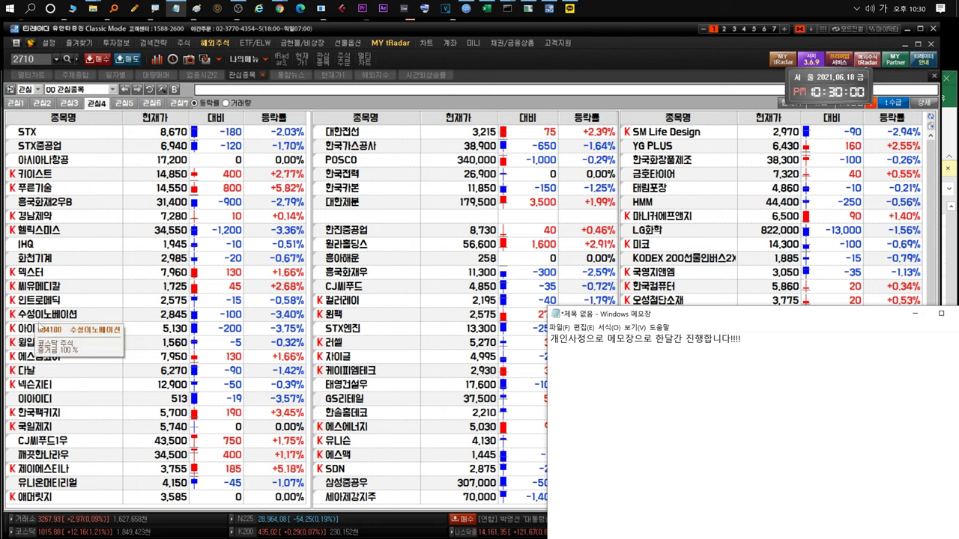
Start the 씨유메디칼 note: holding until next Friday qualifies for the rights offering
click(49, 287)
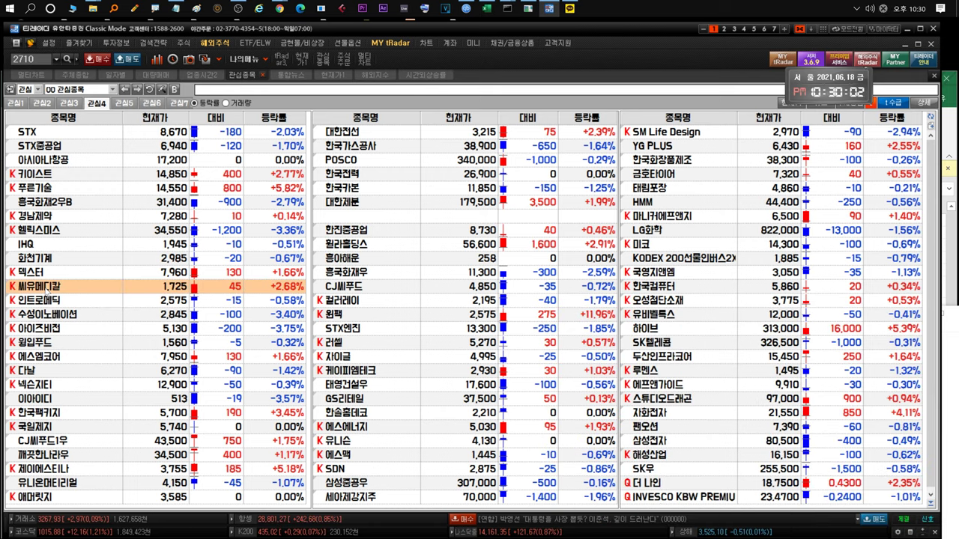
key(alt+Tab)
text(씨유메디칼)
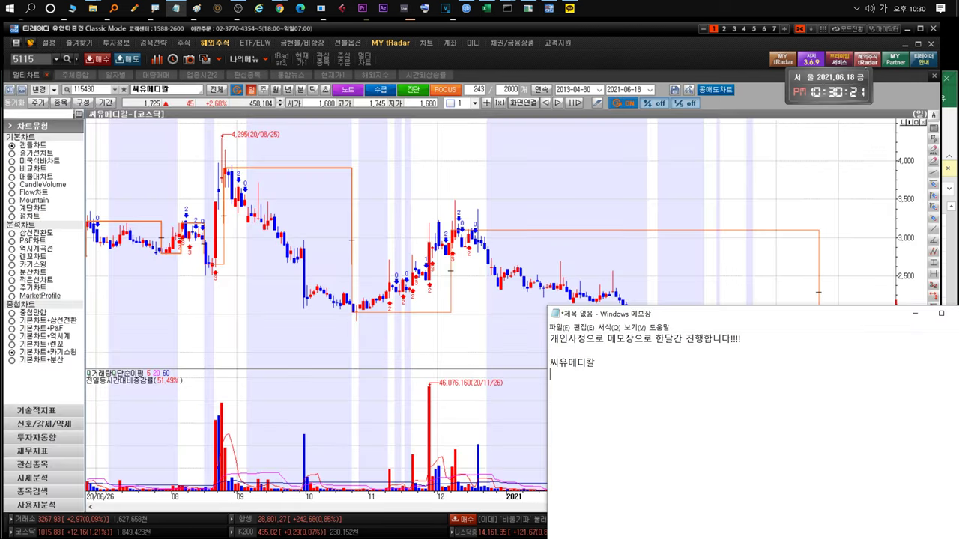
drag(816, 322, 832, 410)
text(ㄷㅏ음주 금요일까지 ㅡㅂ)
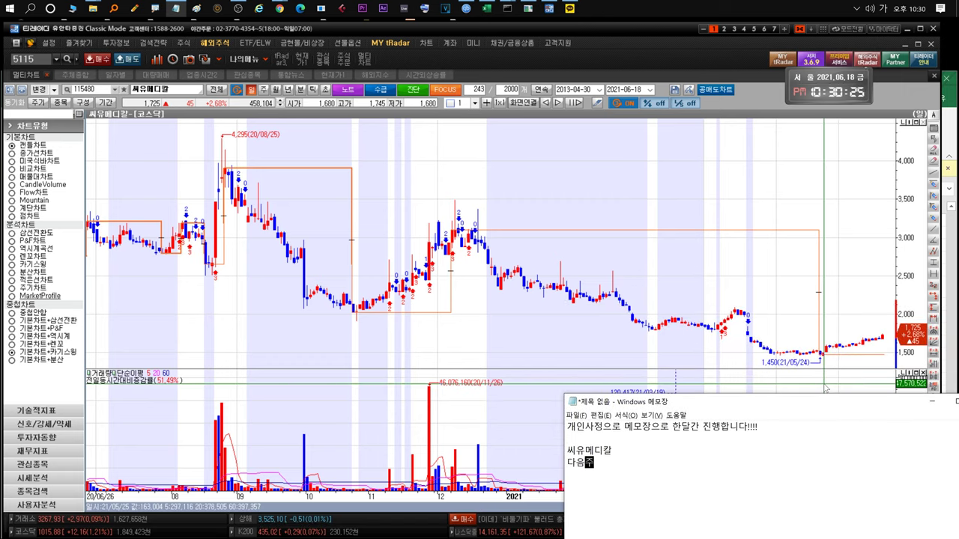
key(BackSpace)
key(BackSpace)
text(보유하면 )
text(유종)
key(BackSpace)
key(BackSpace)
text(증받을수있고)
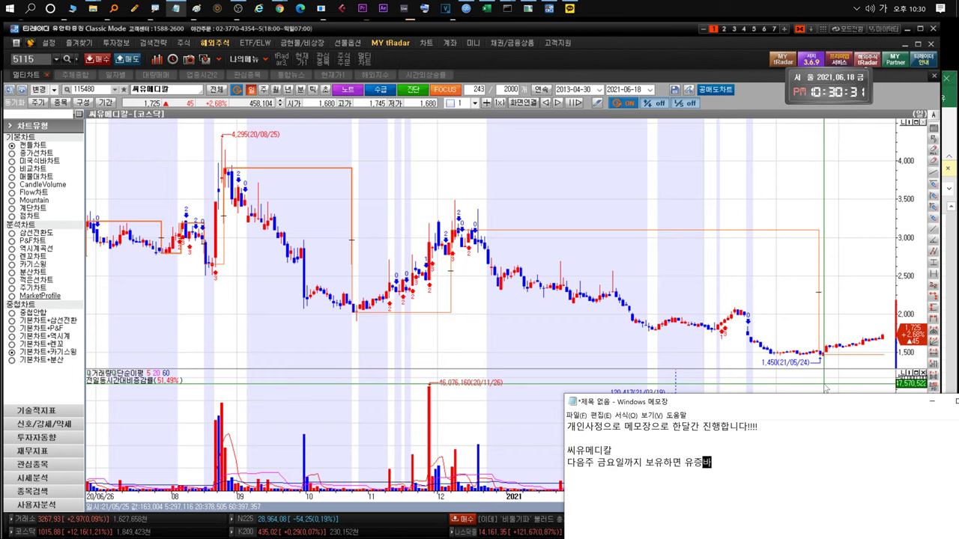
Add lines on the 0.55 ratio, adding shares briefly, and continuing profits but weak finances
key(Return)
text(0.55정도 되니까)
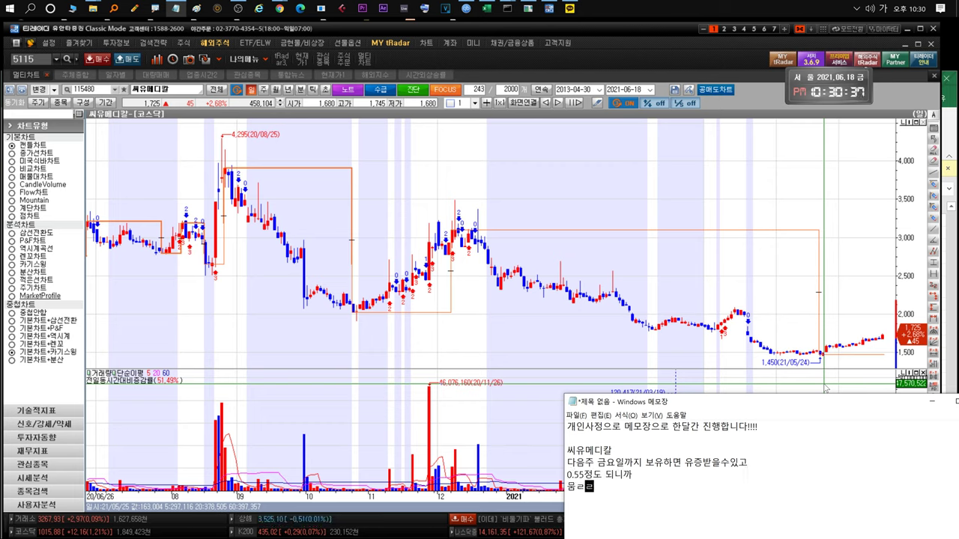
key(BackSpace)
key(BackSpace)
text(ㄹㄹ)
text( 늘렸다가 다)
text(다음주 월요일에 정리하)
text(는것도 )
text(괜찮겠죠?)
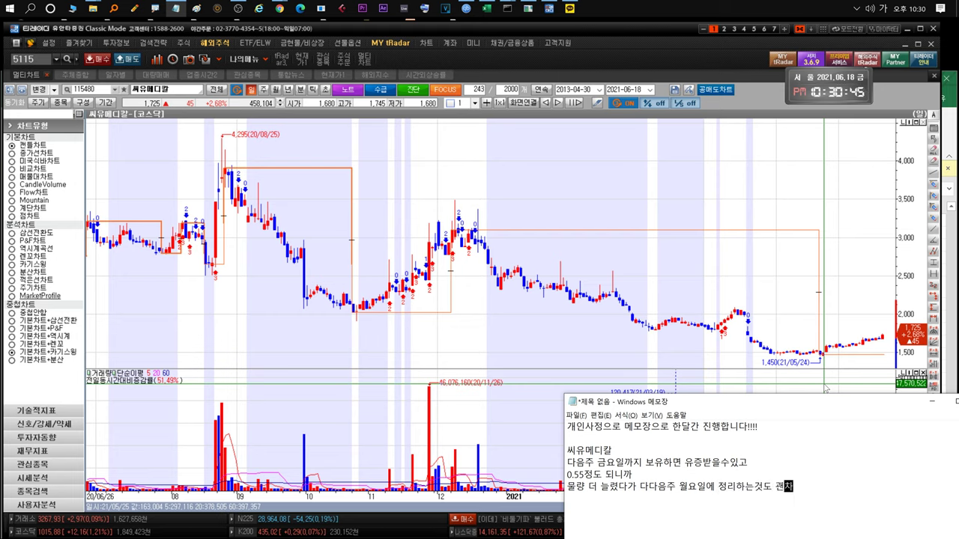
text( 물량)
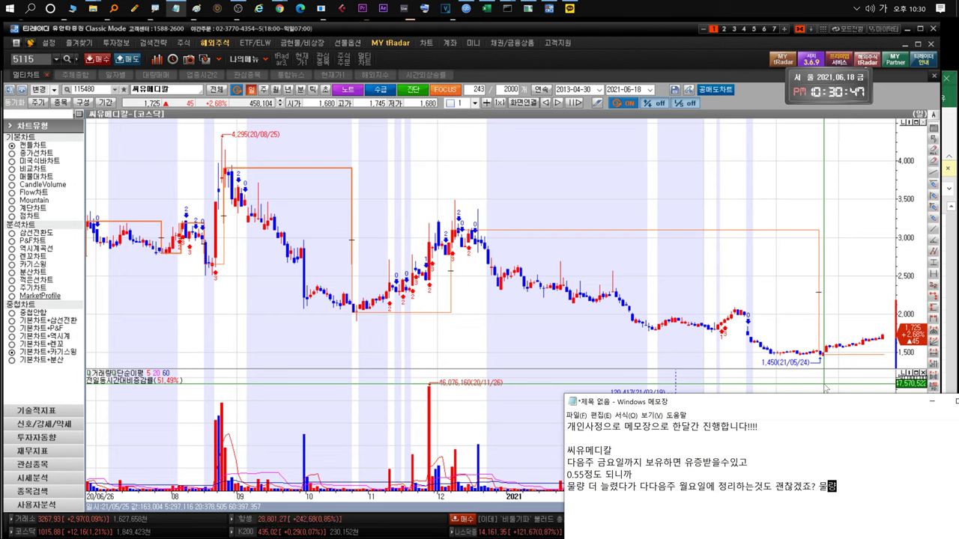
text( 늘리실분이라면요)
key(Return)
text(일단 ㅌ트 괜)
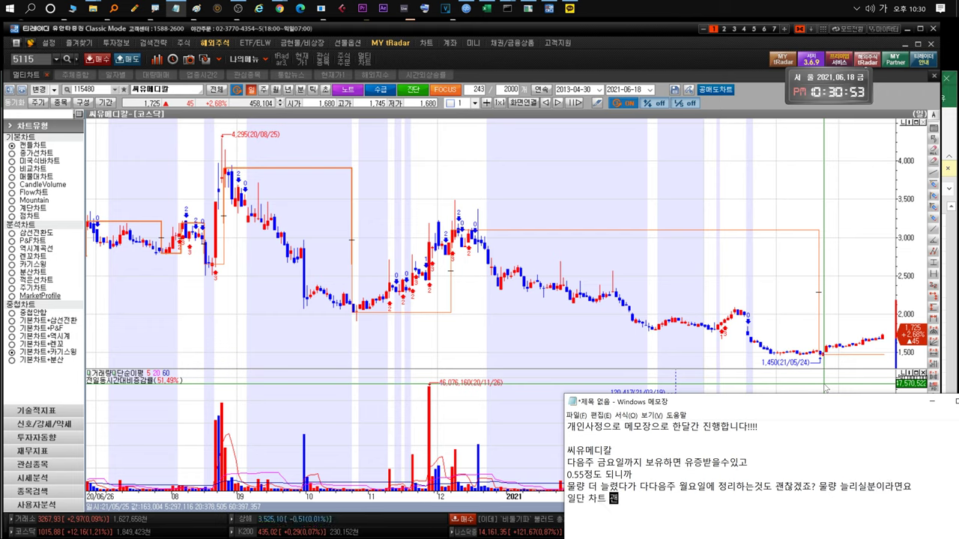
text(찬ㅅㅎ습니다.)
text(혹자)
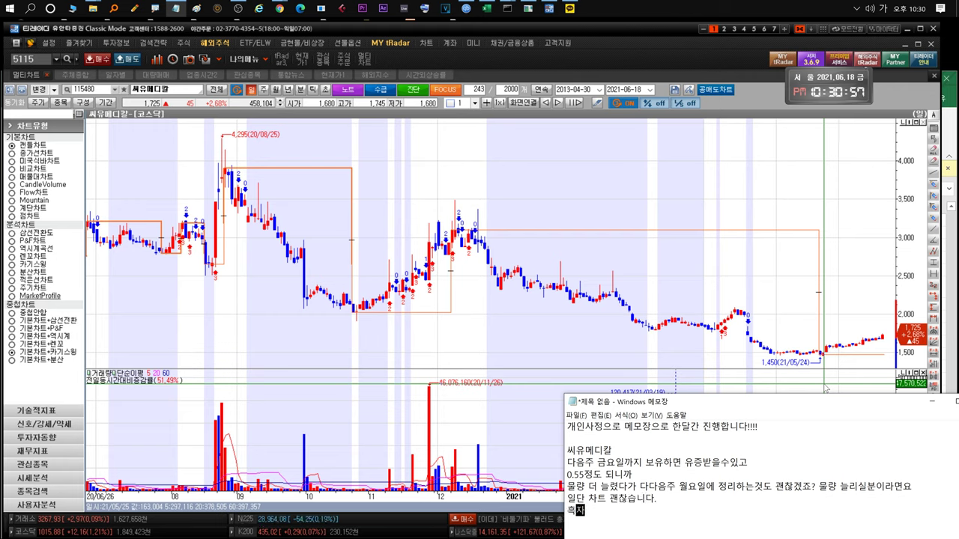
text(지속될것같다고)
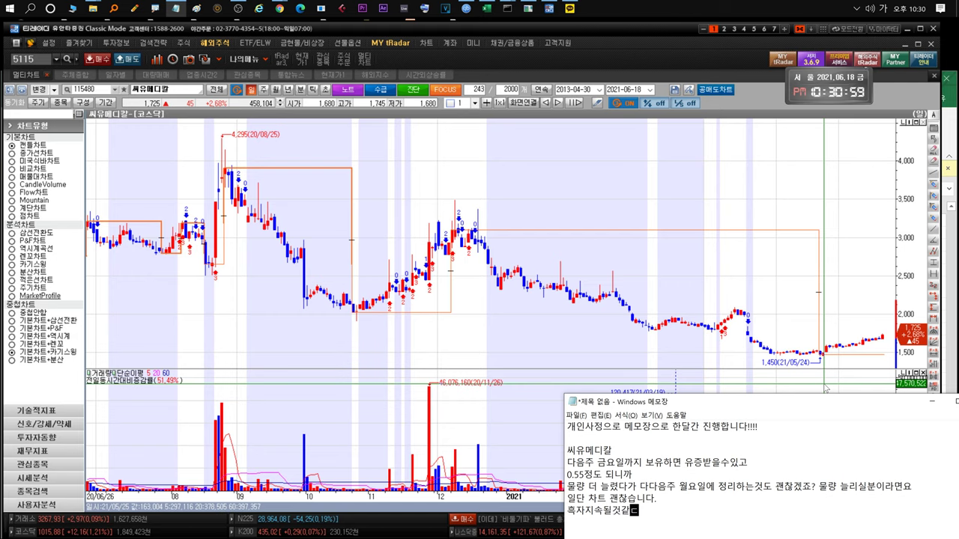
text(는나오지만 아지)
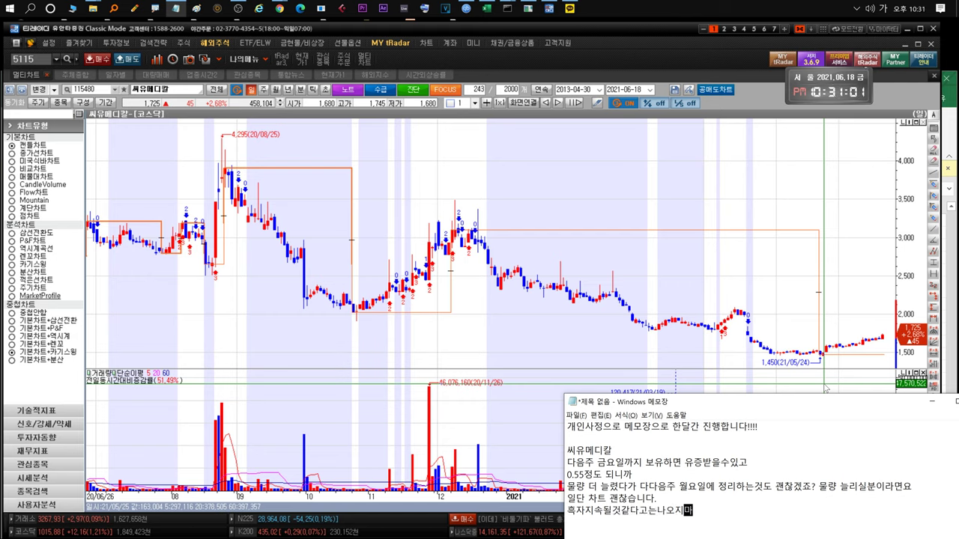
text(ㄱ 재무적으로 )
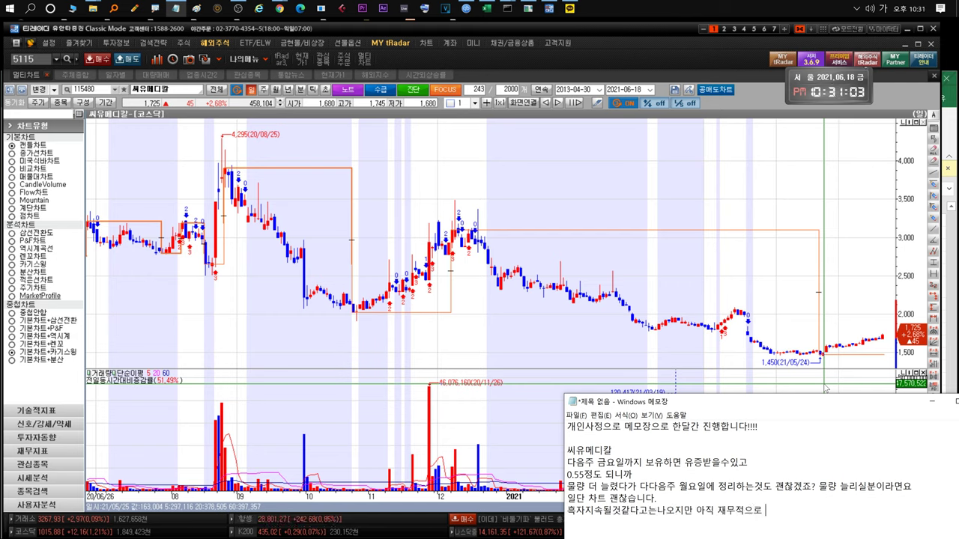
text(안정적이진항ㄴ아)
key(BackSpace)
key(BackSpace)
key(BackSpace)
key(BackSpace)
text(않아요.)
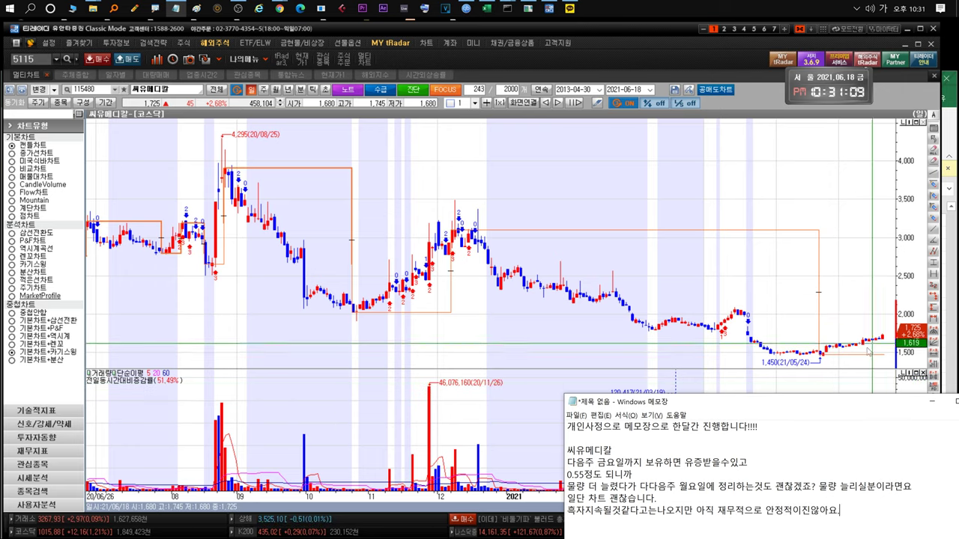
Add '급등나오면 어쨌든 정리할겁니다.', then select and delete the whole 씨유메디칼 comment
drag(828, 403, 798, 391)
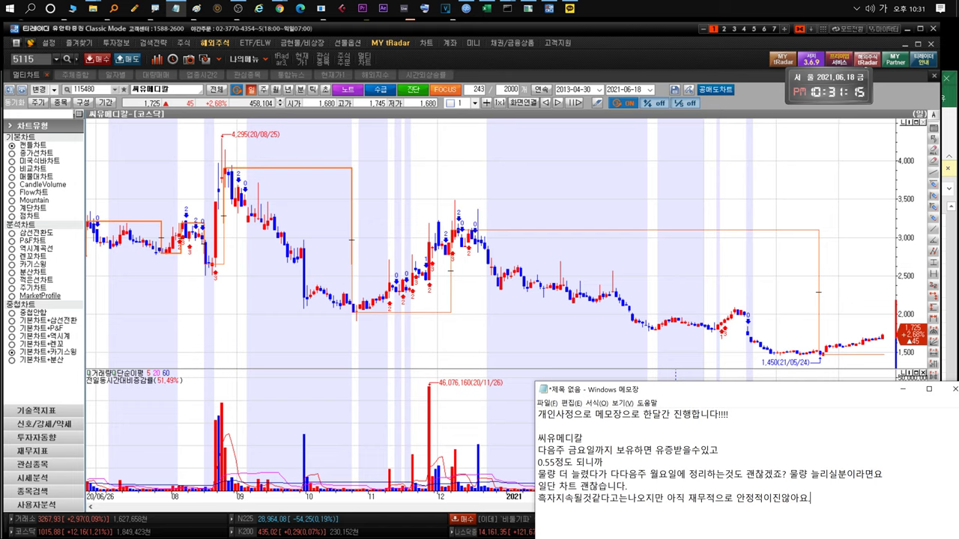
key(Return)
text(유증)
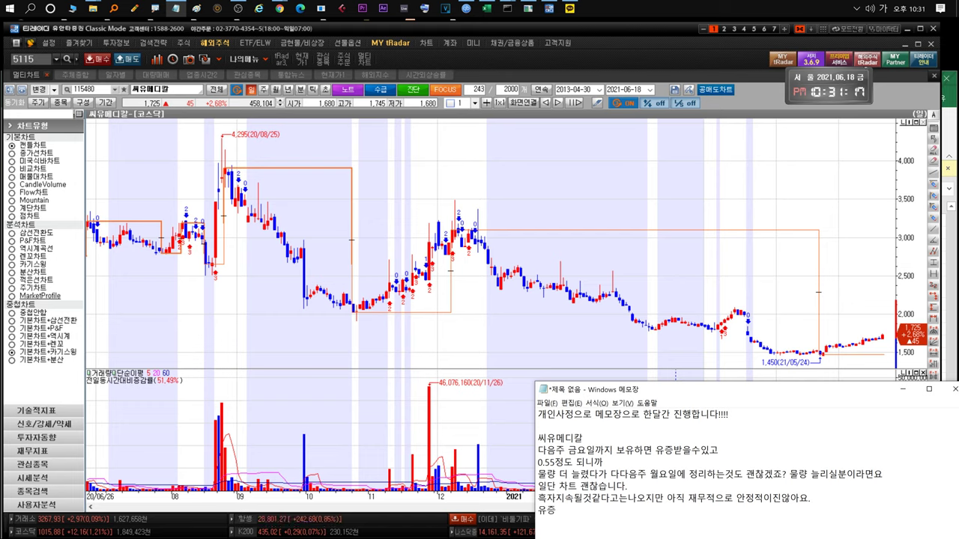
key(BackSpace)
text(ㄱ)
drag(724, 384, 687, 346)
text(급등나오)
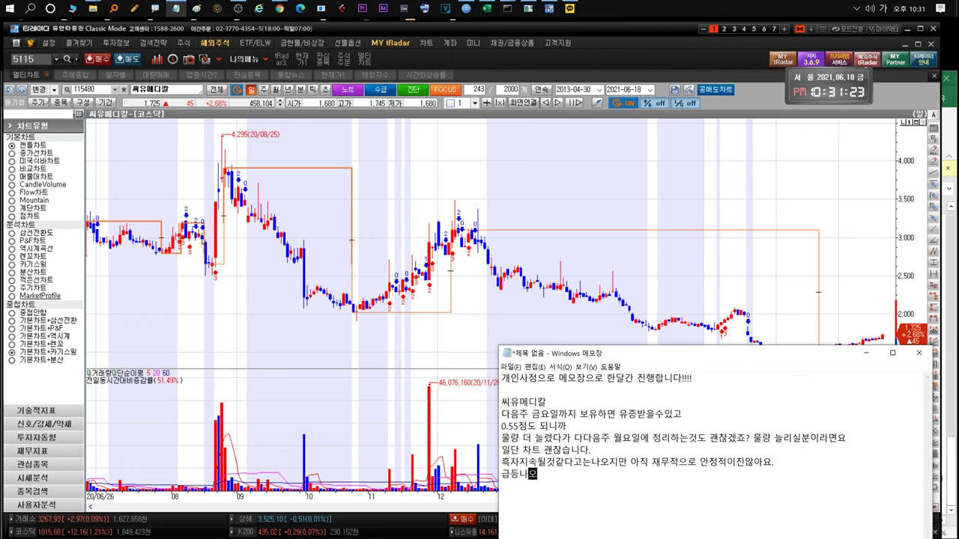
text(면 어짜쨌든 정리할겁니다.)
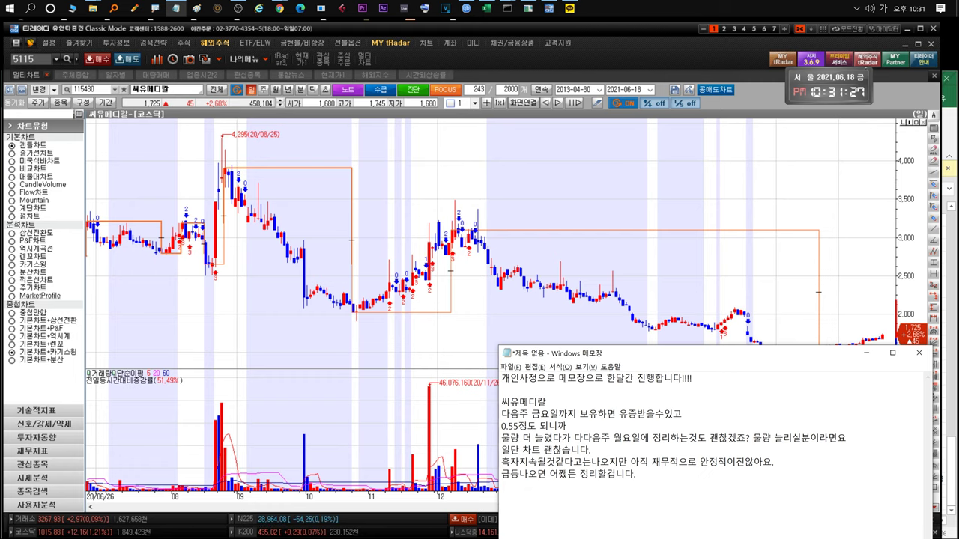
key(shift+Up)
key(shift+Up)
key(shift+Up)
key(shift+Up)
key(shift+Up)
key(shift+Up)
key(shift+Home)
key(BackSpace)
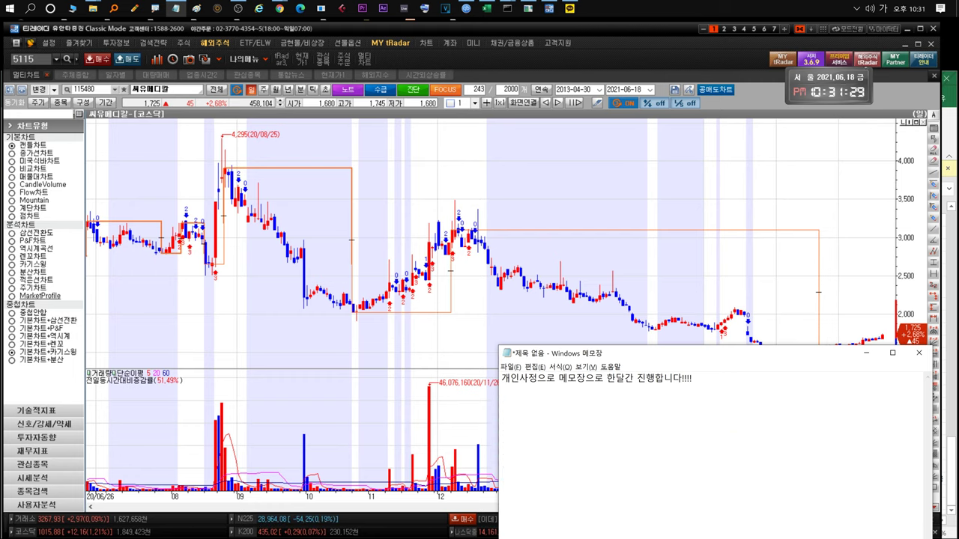
Select 인트로메딕 in the watchlist and open its chart, with Notepad in front
click(439, 56)
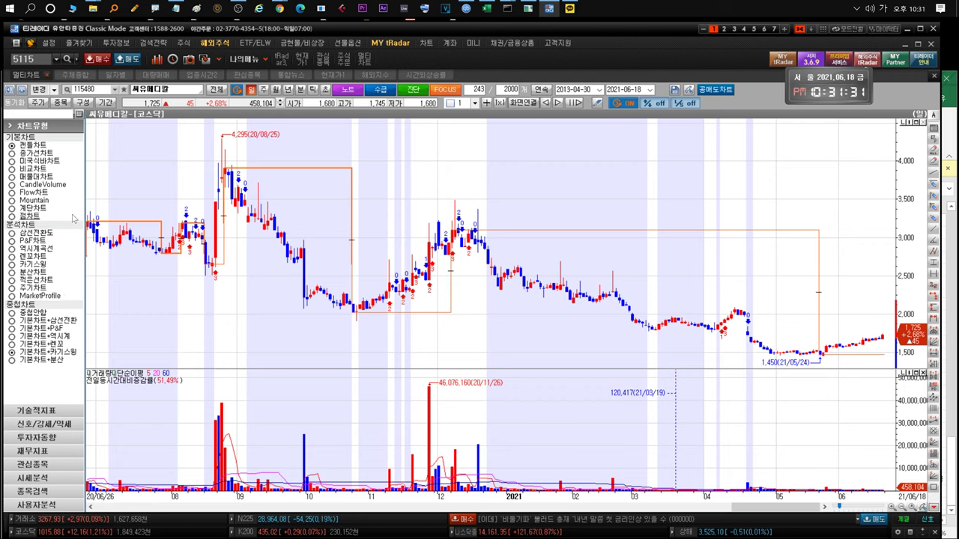
key(ctrl+Tab)
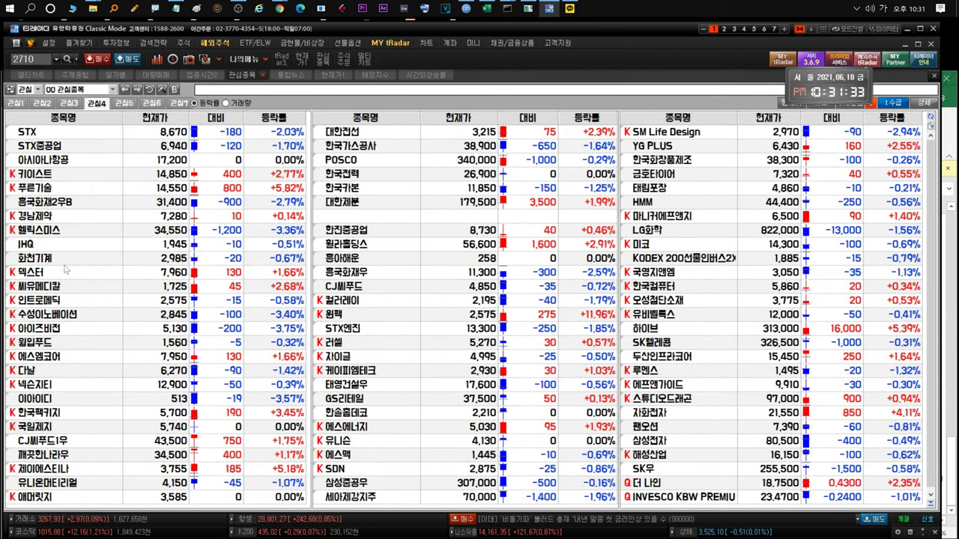
click(54, 299)
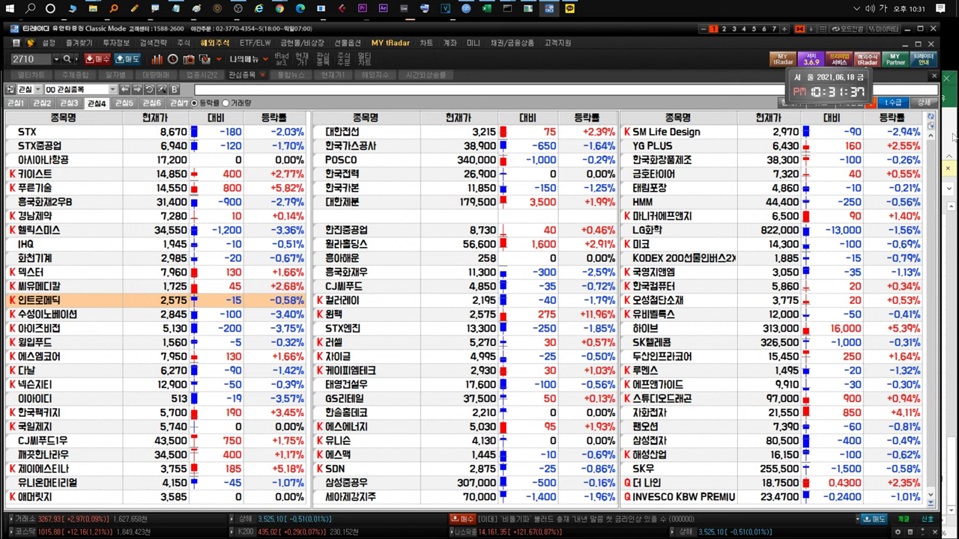
key(ctrl+Tab)
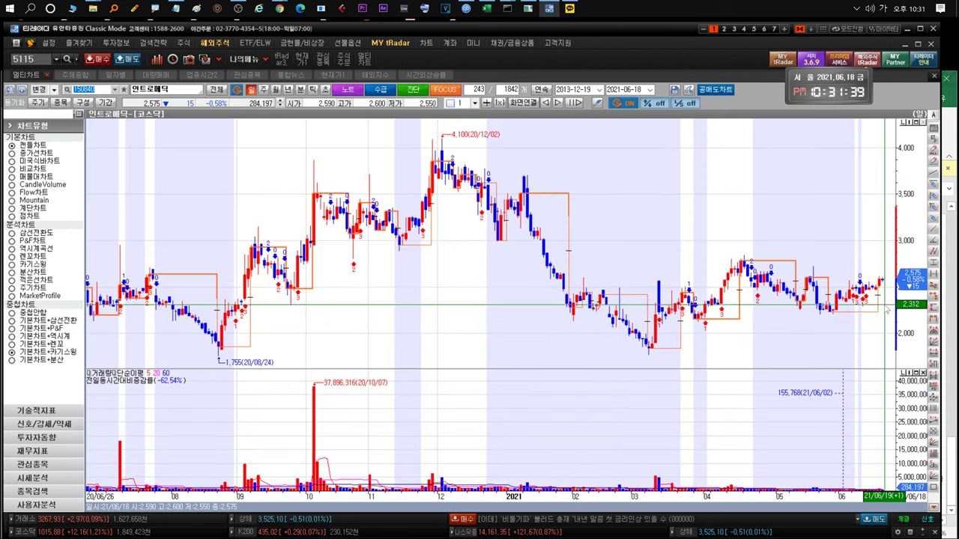
click(176, 8)
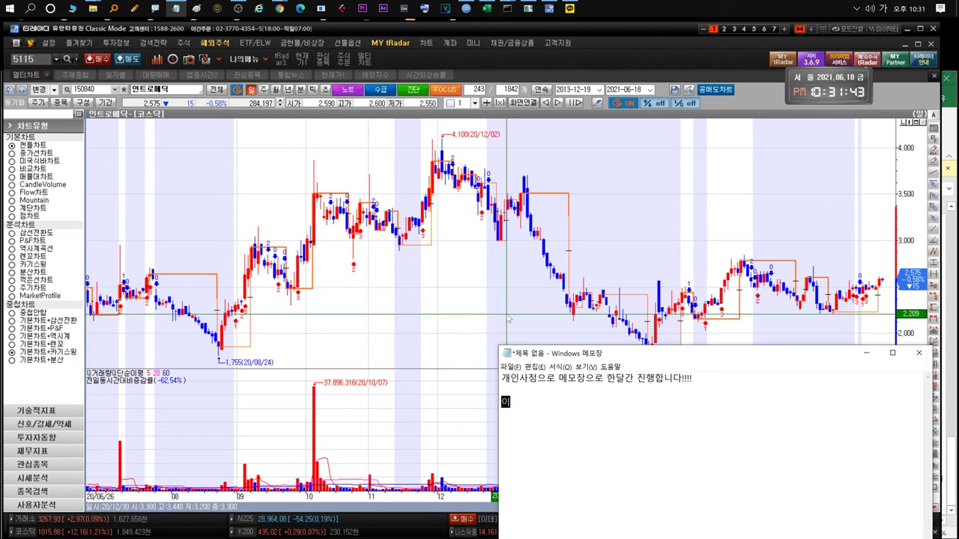
Write the 인트로메딕 heading with '나쁘진않아요.' and a line about good news appearing
text(인트로메딕)
key(Return)
text(나쁘진않아요.)
key(Return)
text(생기보다 호재는)
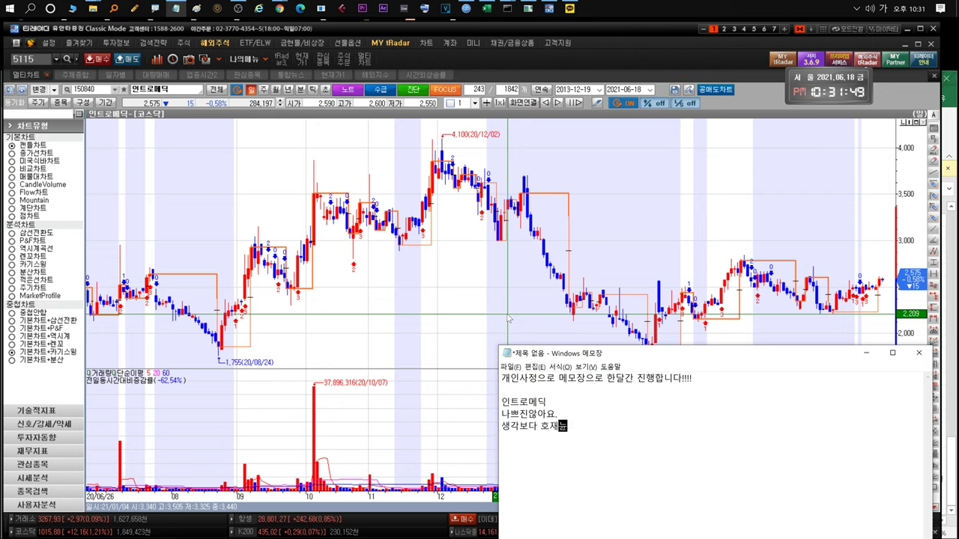
text(스도 나오고있고)
key(Return)
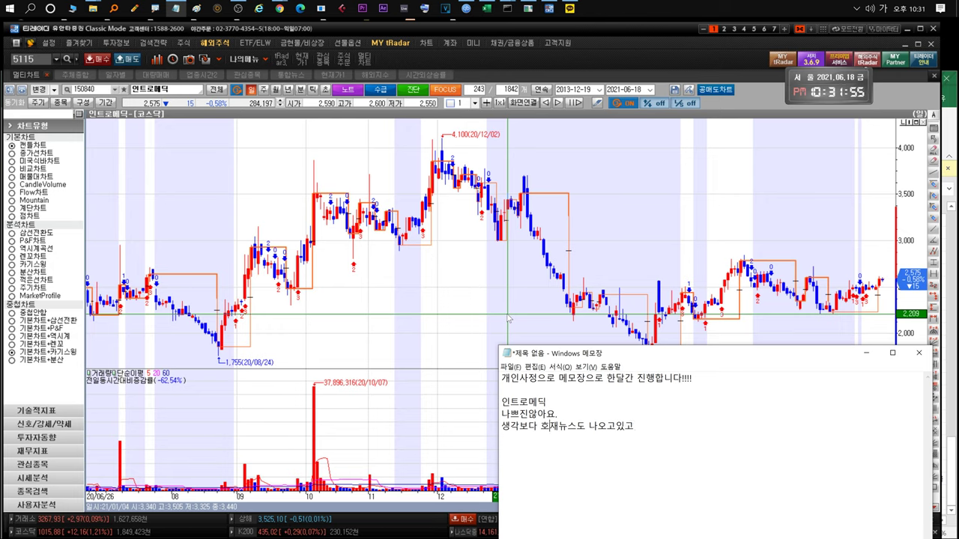
text(ㅈ)
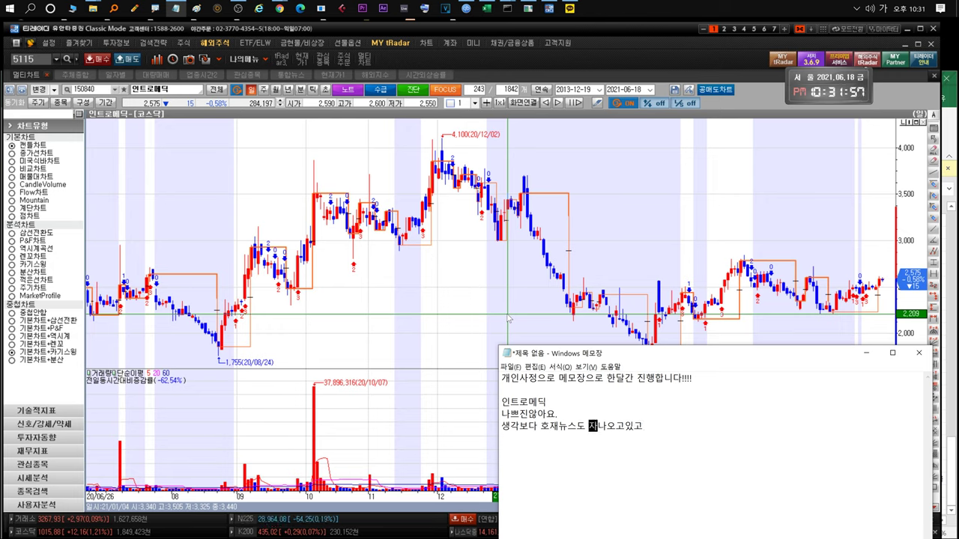
text( ..)
Add the risky-stock and quiet 싸이월드 news remark, then delete the 인트로메딕 commentary
key(Return)
text(그래도 위험한)
text(주식이)
key(BackSpace)
key(BackSpace)
key(BackSpace)
text(종목이니까 )
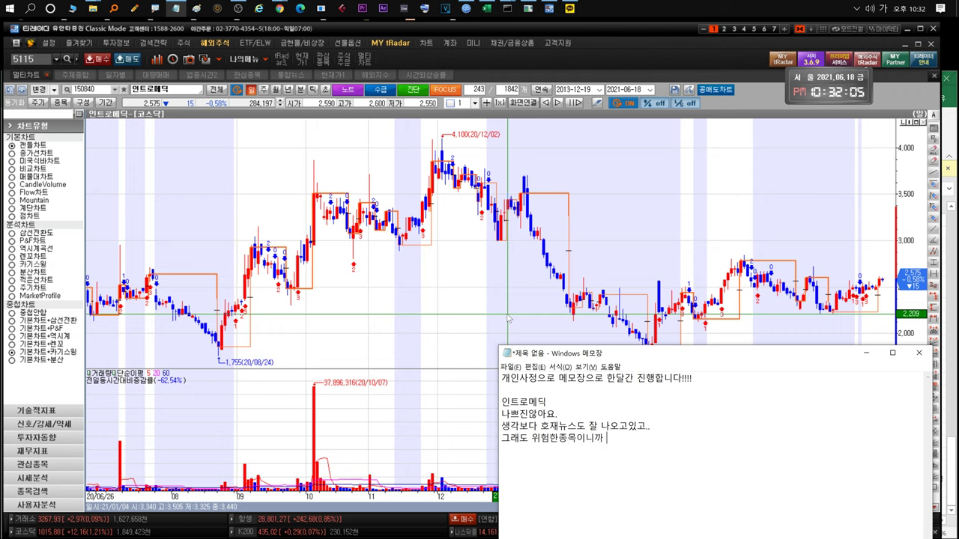
text(ㄷㅐ응잘하시는분들만)
text( 보시)
text(는게 좋겠죠?)
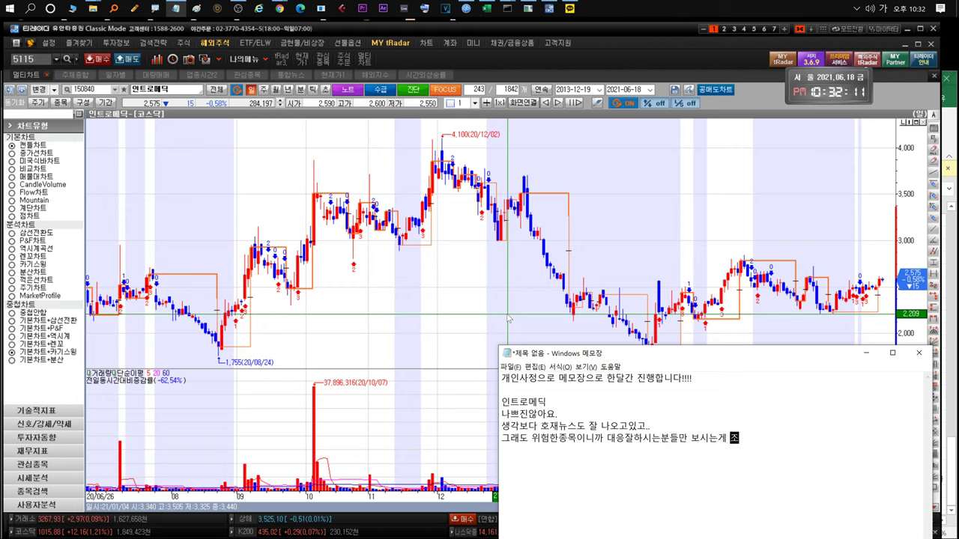
text(싸이월드z)
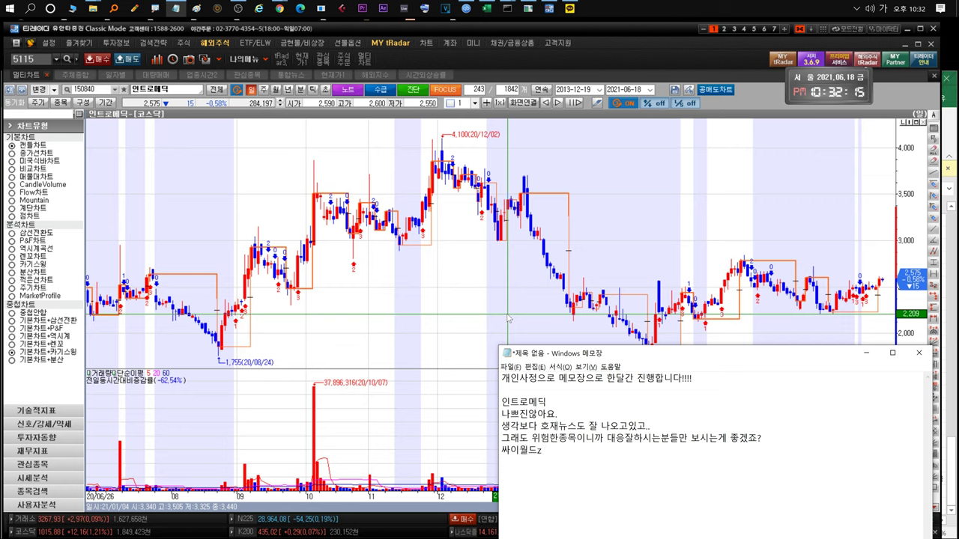
text( 뉴스 조용합니다..)
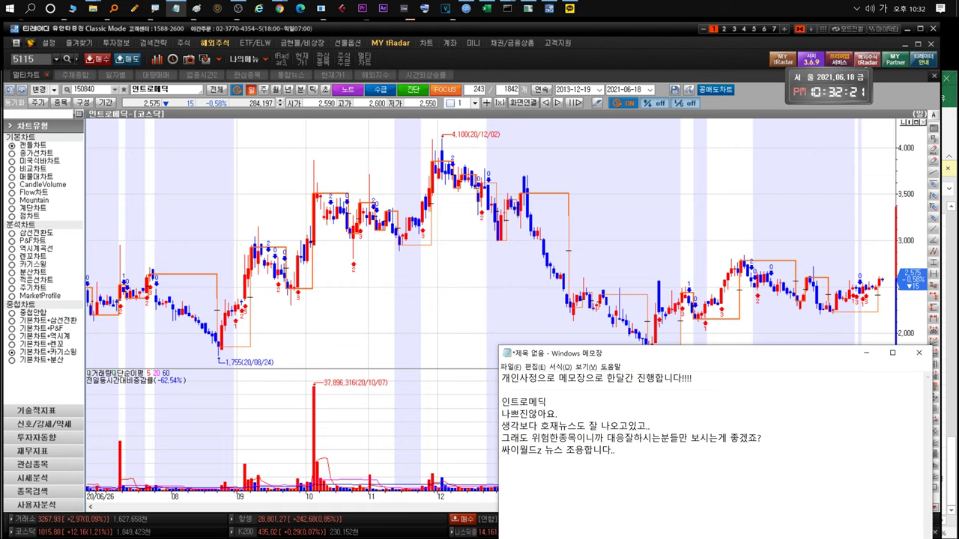
drag(616, 450, 501, 402)
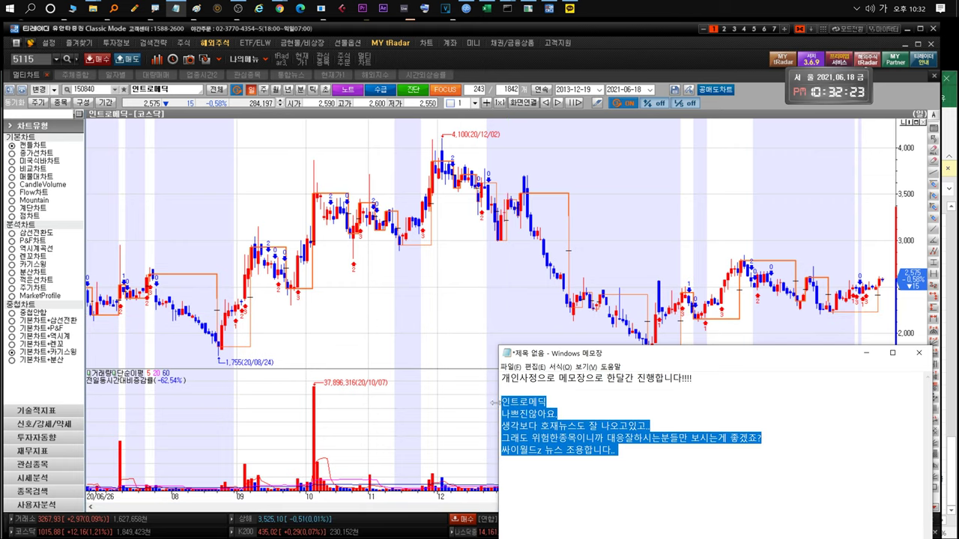
key(BackSpace)
click(431, 60)
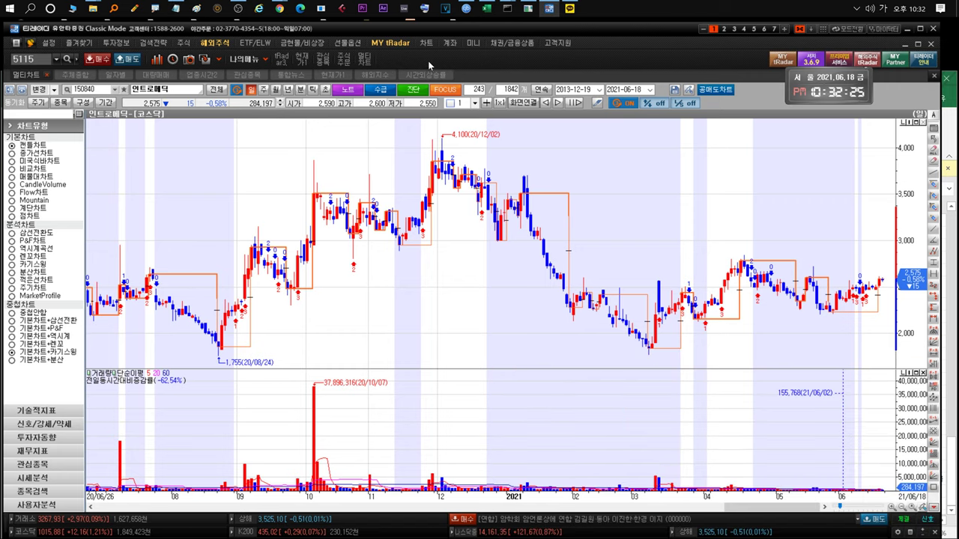
Select 수성이노베이션 in the watchlist and check its notes in Excel
click(238, 75)
click(59, 301)
click(129, 313)
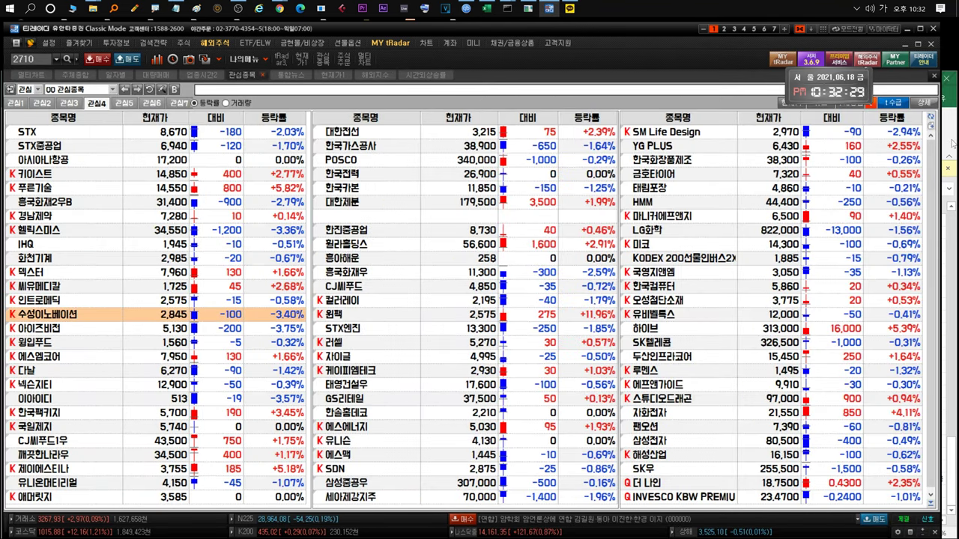
key(alt+Tab)
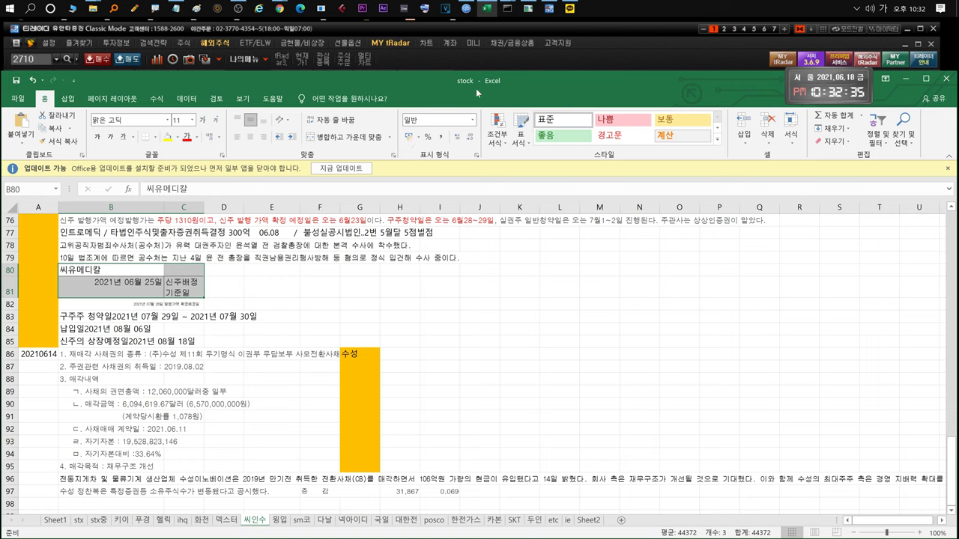
Note the good bond acquisition and 30,000-share insider increase, then open its chart and note the correction
click(175, 9)
text(수성)
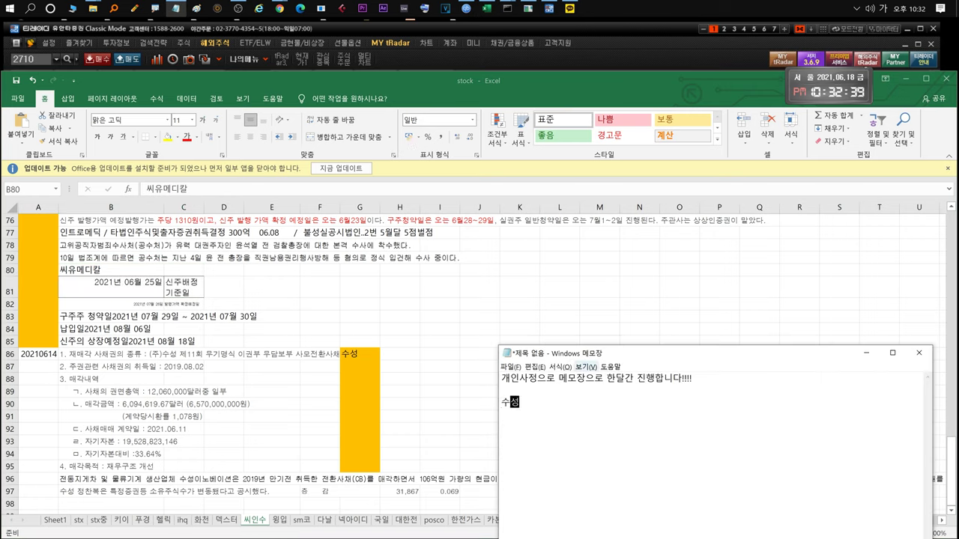
text(사채취득 좋습니다.)
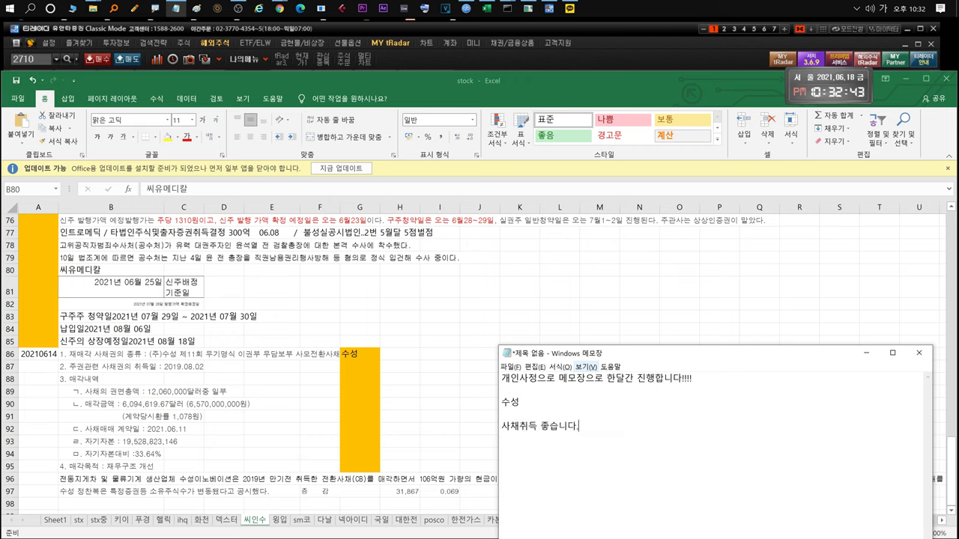
text( 그리고 )
text(정찬보)
text( 3만주)
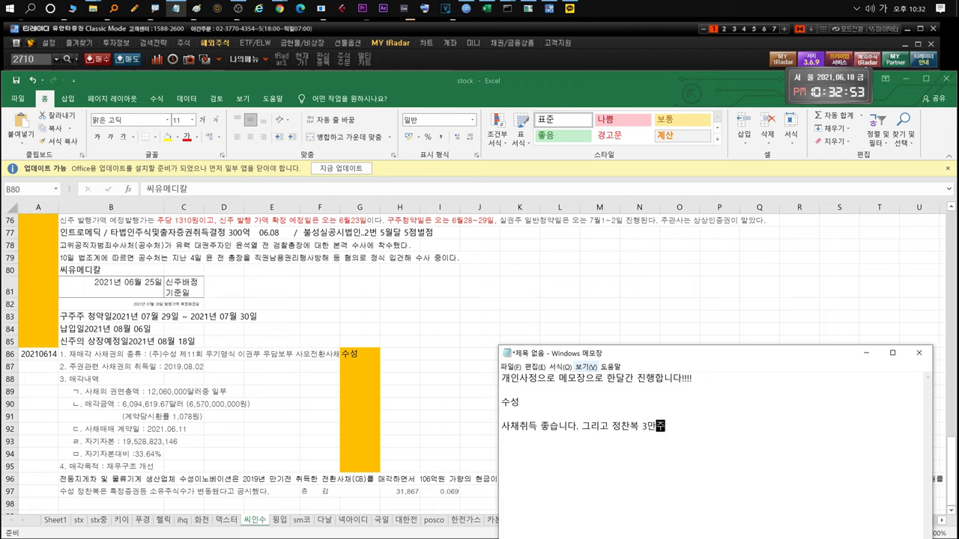
text( 증가!! 좋아요.)
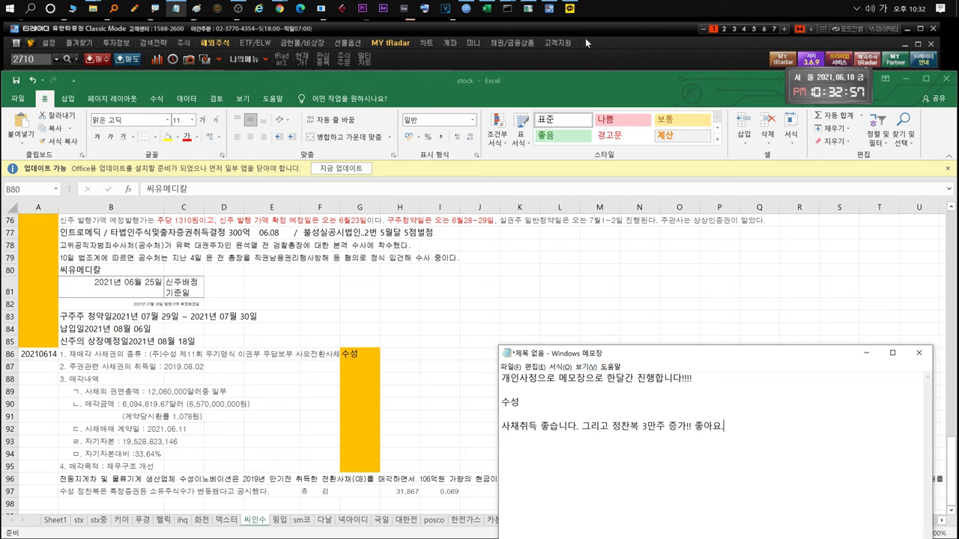
click(585, 37)
double_click(75, 313)
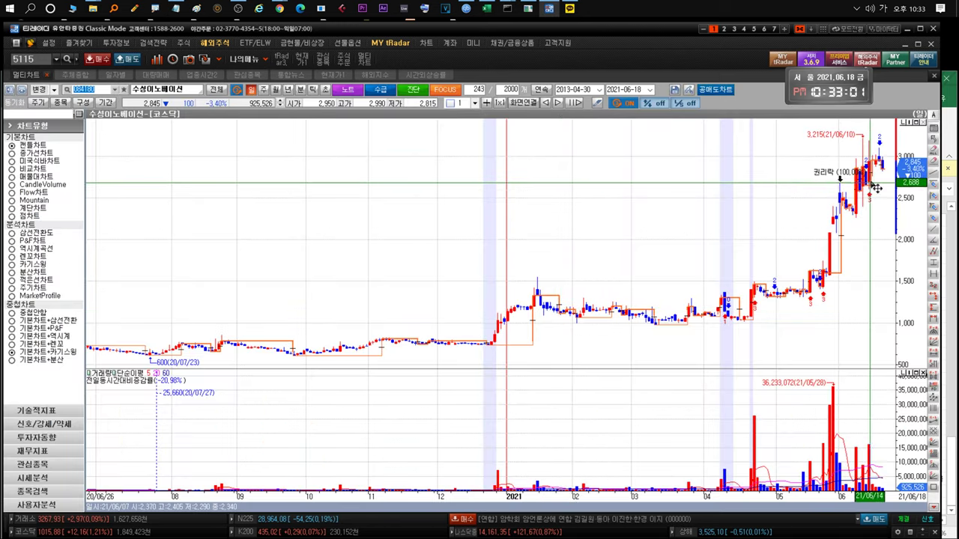
click(174, 9)
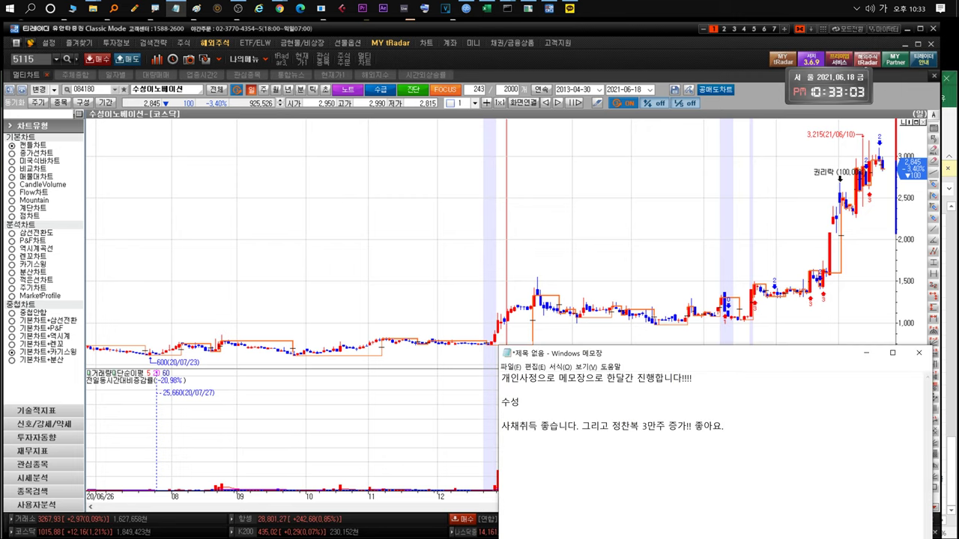
text(차트는 어느정도 ㅇ올라서)
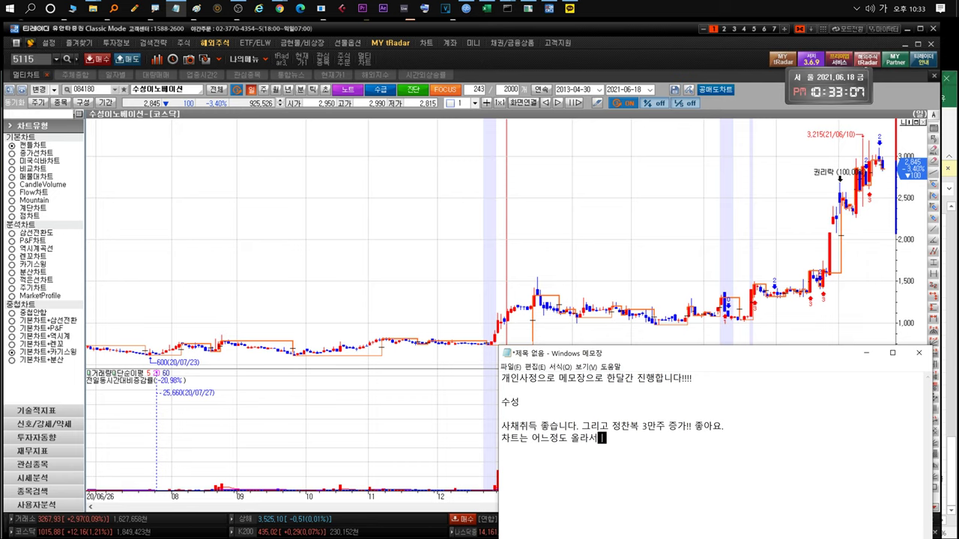
text(인지 조정)
text(받는듯한느)
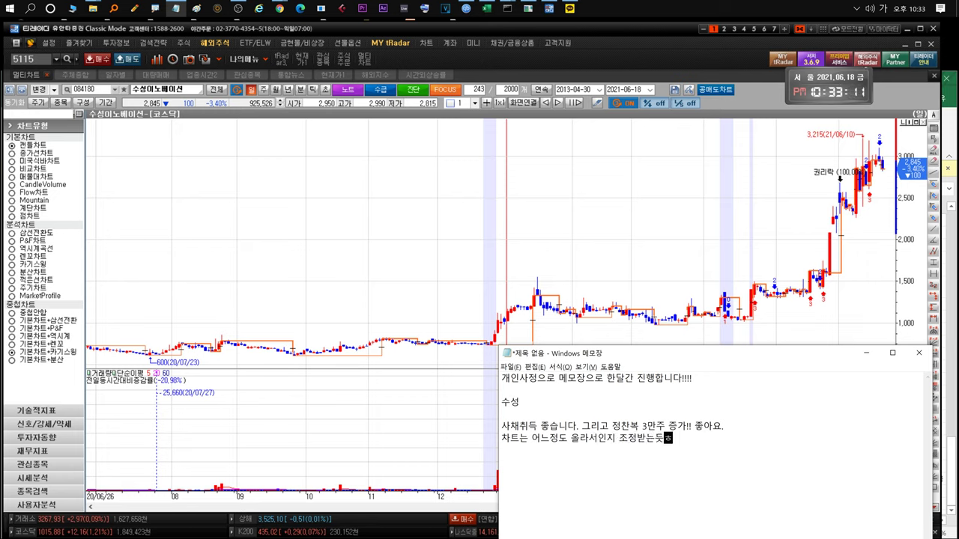
text(낌입니다.)
Add hold-then-sell and short-term-high remarks, delete the 수성 commentary, and return to the watchlist
key(Return)
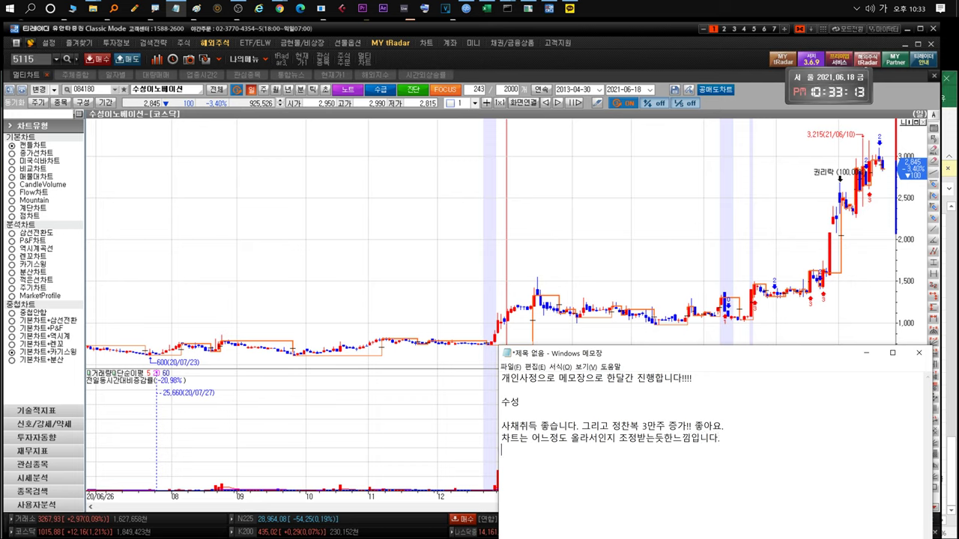
text(어쨌든 테마로도 엮여있으니 일다)
text( 더 보유해서 )
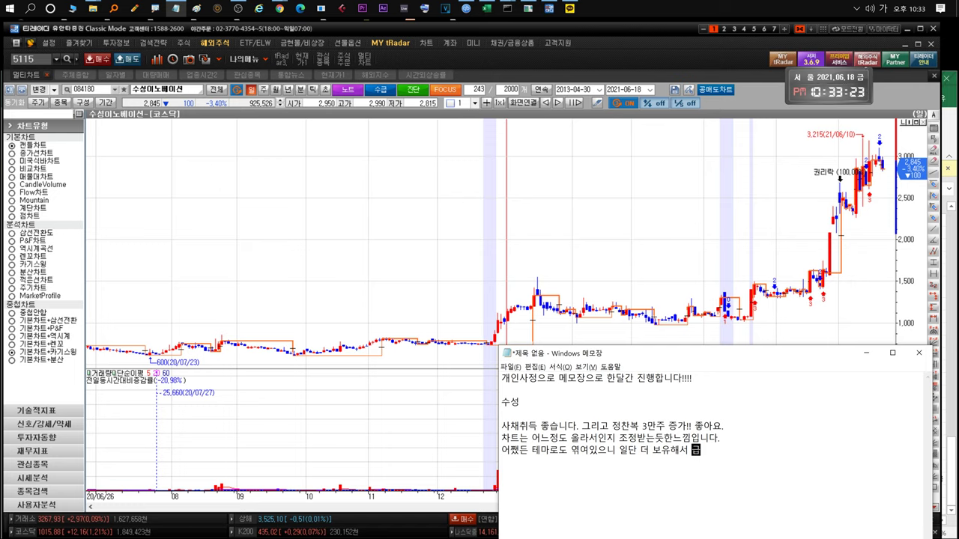
text(더 올라가면 정리할옛)
text(정입)
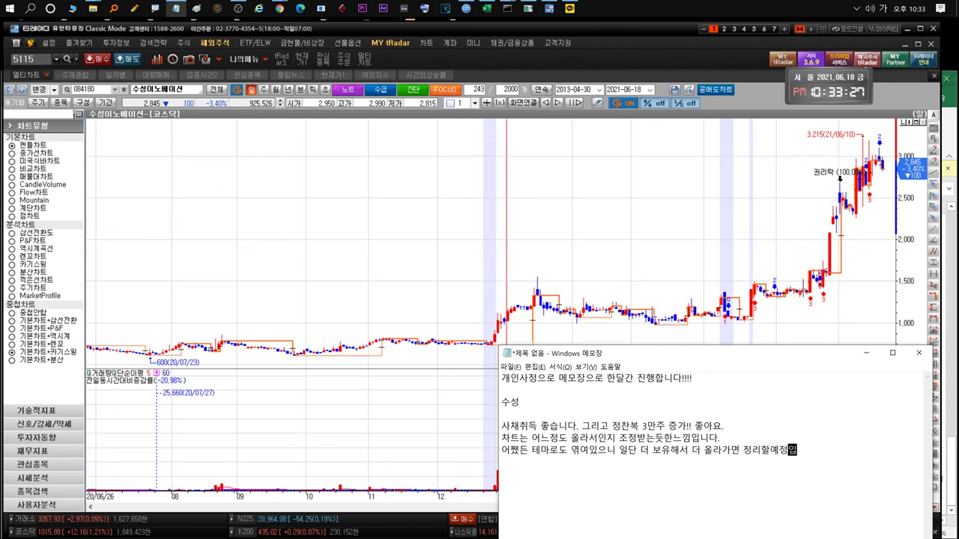
text(니다!!만)
key(Return)
text(단기고점ㅇ)
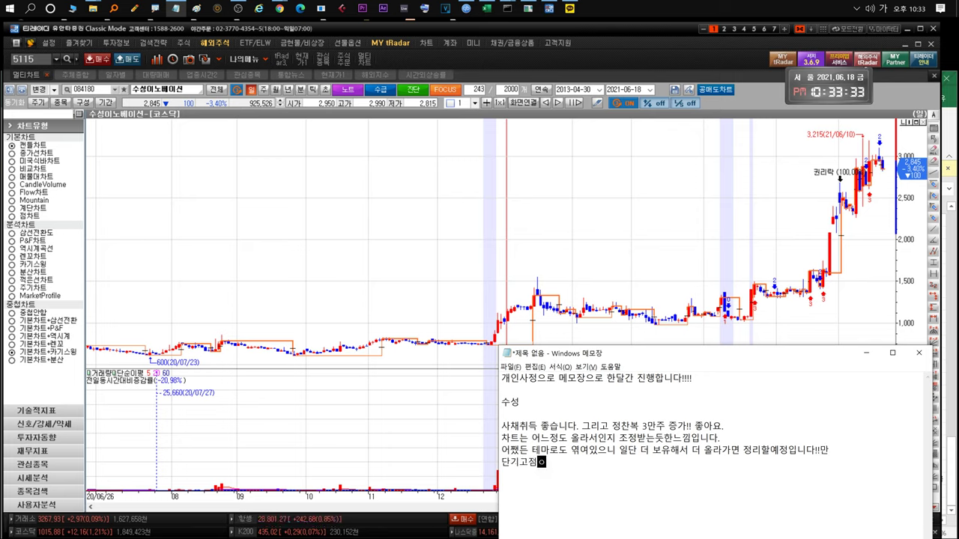
text(니 단타로보기엔 )
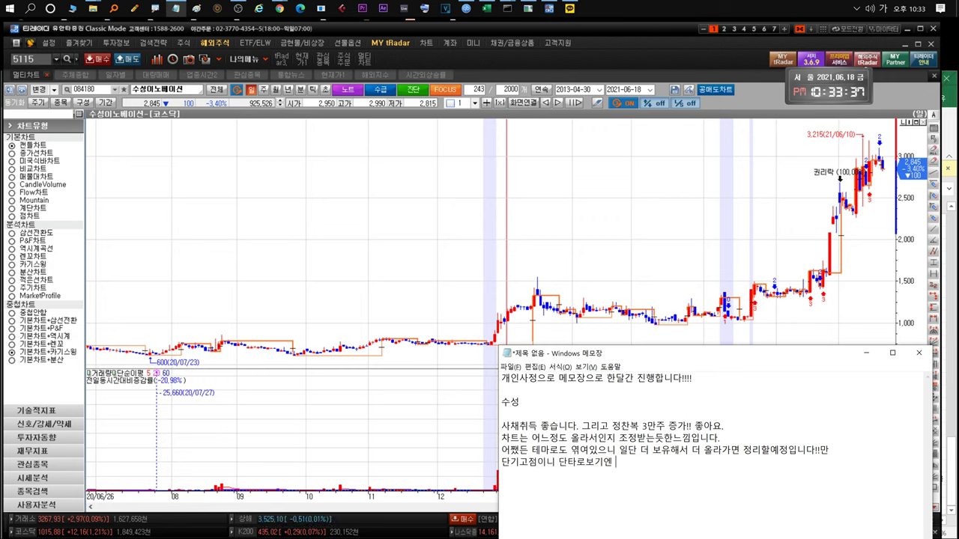
text(썩 좋은위치는 아니에요.)
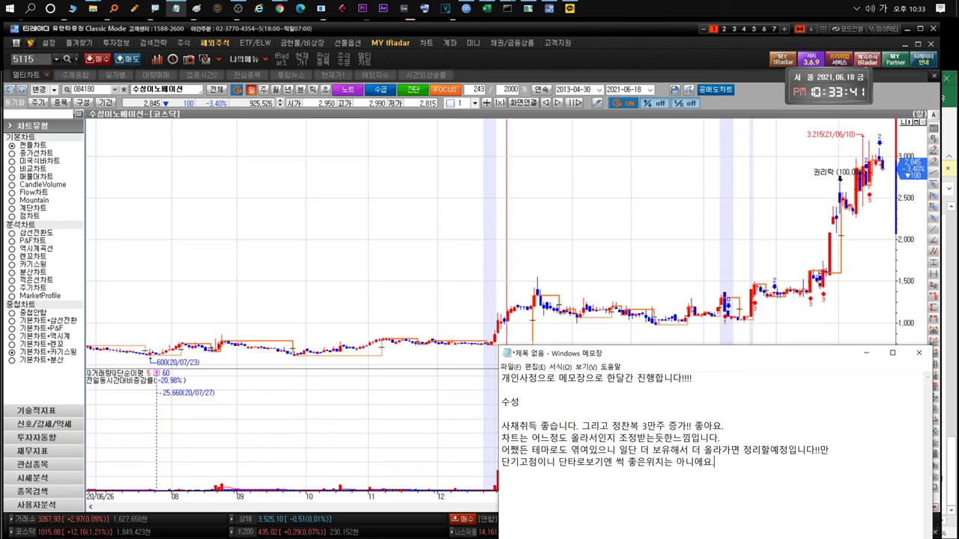
key(shift+Up)
key(shift+Up)
key(shift+Up)
key(shift+Home)
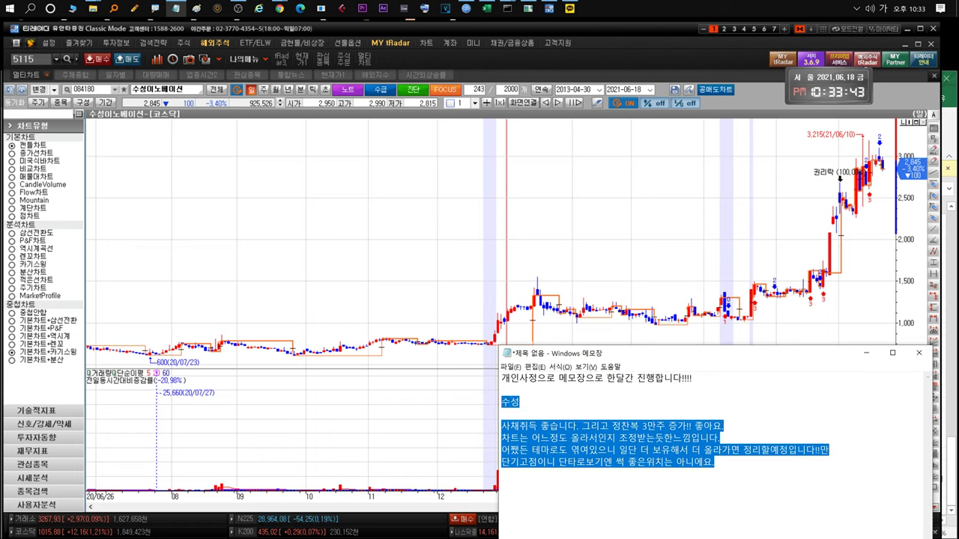
key(Delete)
click(511, 69)
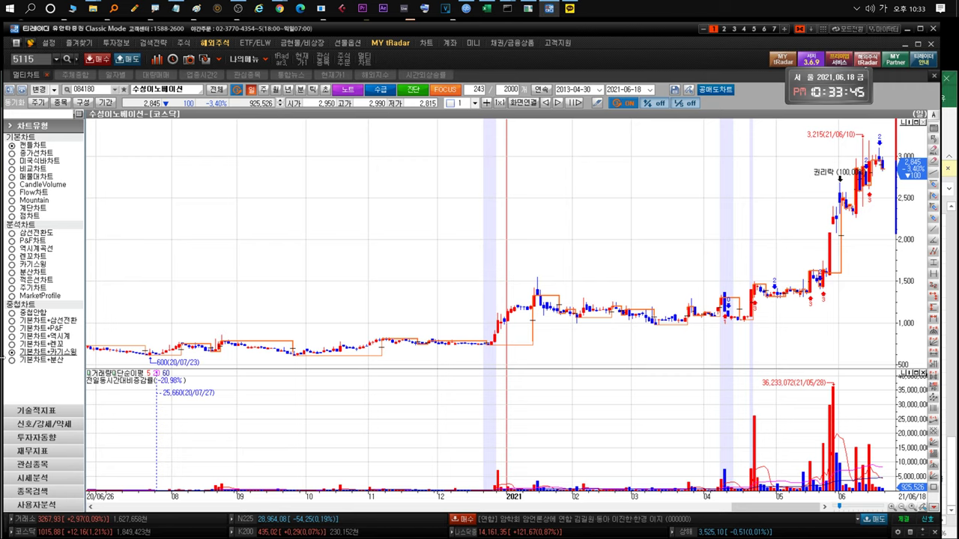
key(ctrl+Tab)
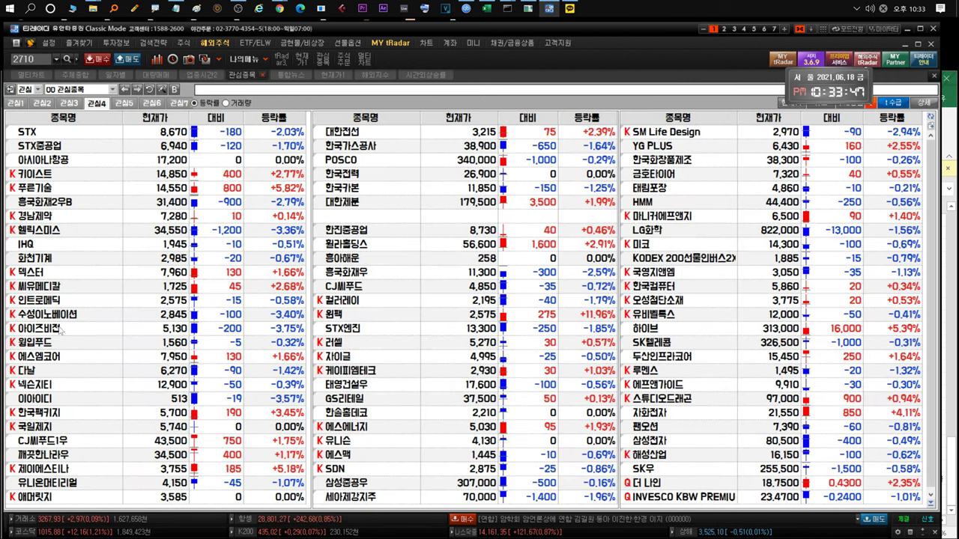
Select 아이즈비전 in the watchlist and open its price chart
click(60, 331)
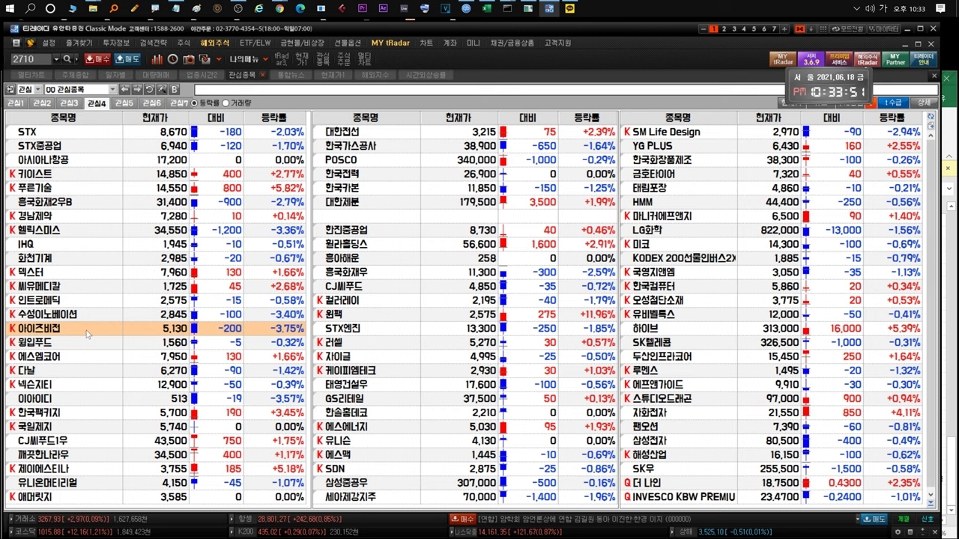
key(ctrl+Tab)
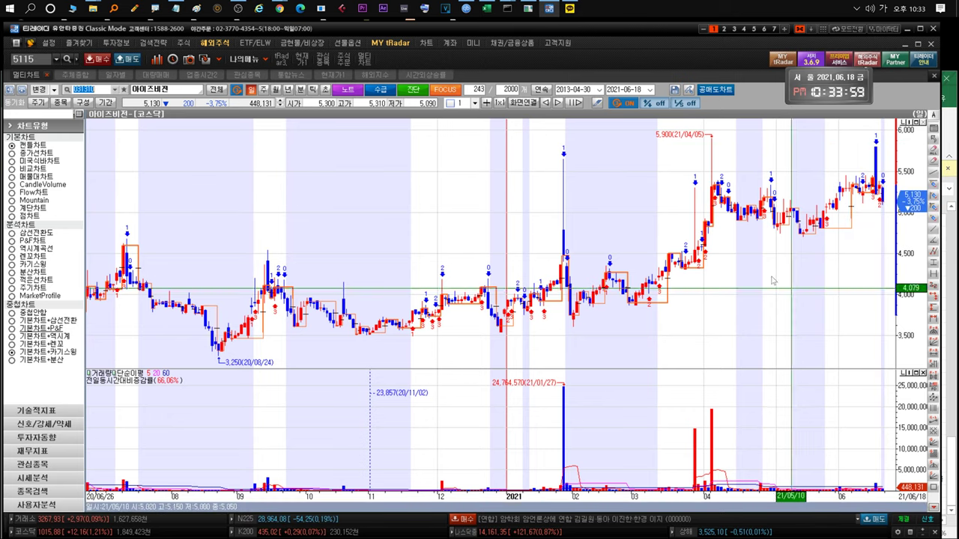
click(176, 8)
Write the 아이즈비전 note on the key level and fading gap-up, then delete it
text(아이즈비전)
key(Return)
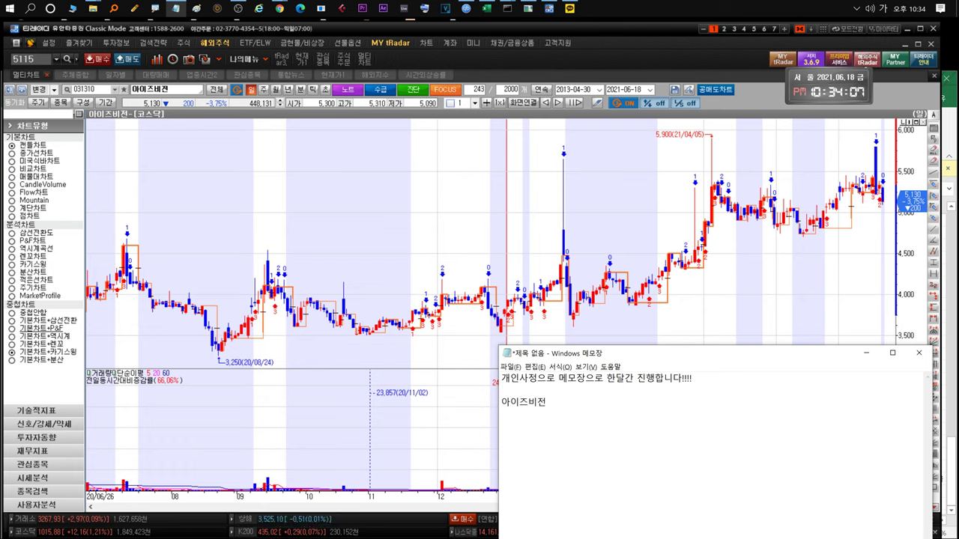
text(엄청중요한위치.. 갭상)
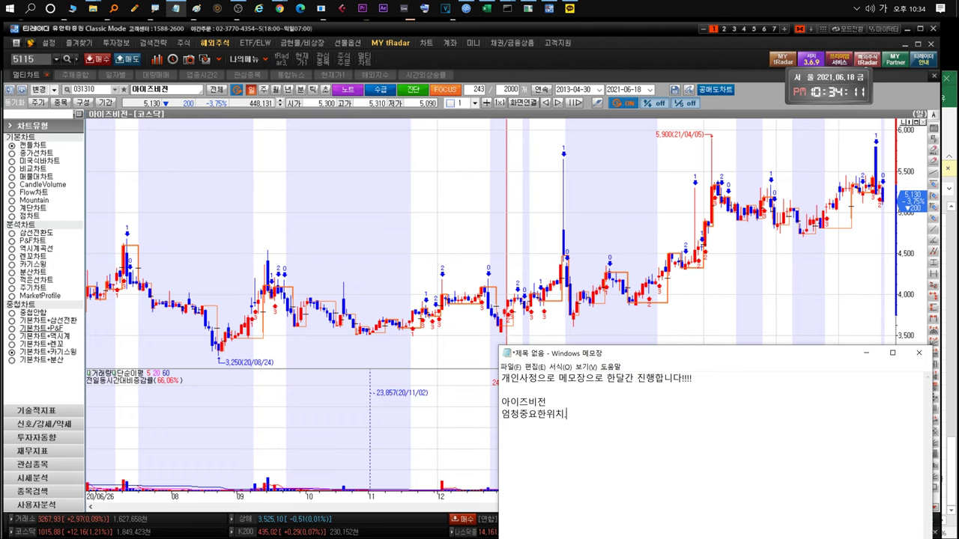
text(승으로 시작했는데 )
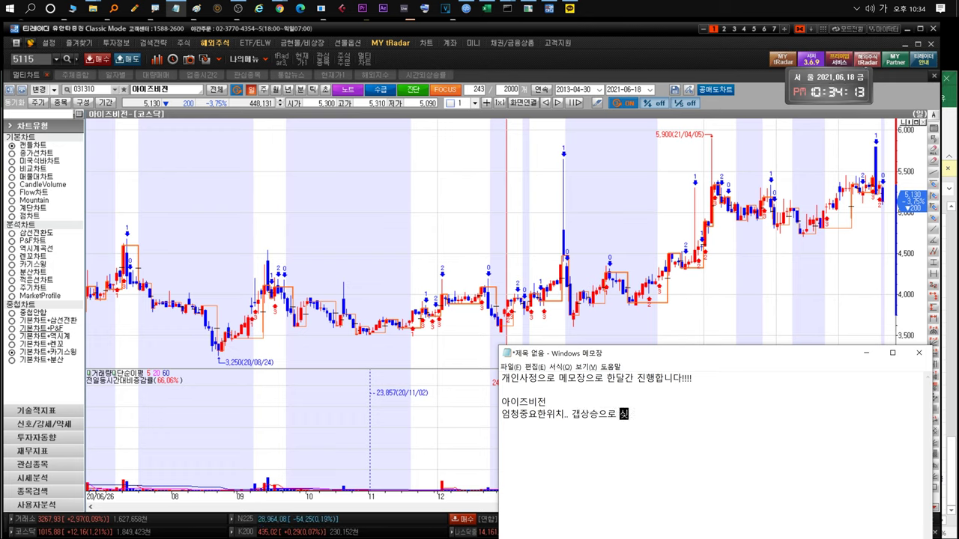
text(일단 좀 밀리는분)
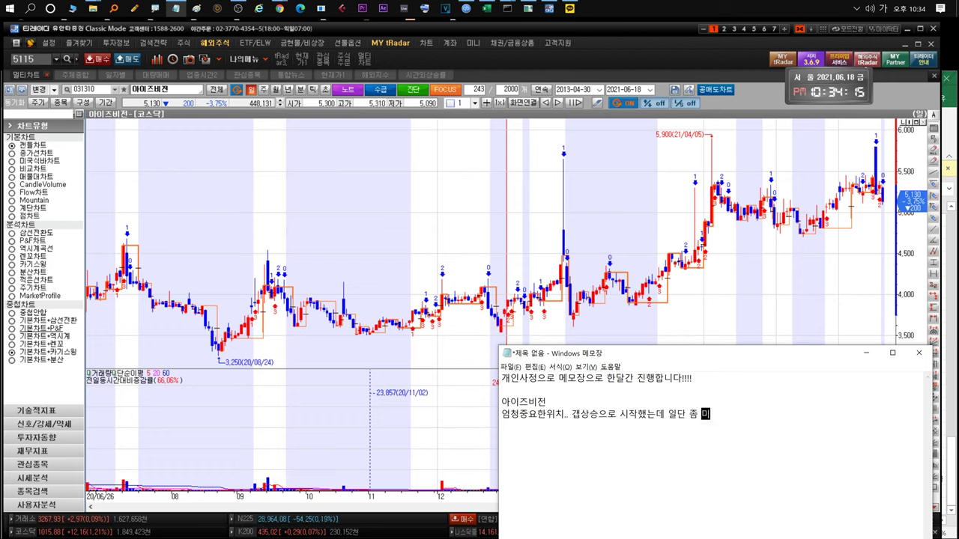
text(위기!)
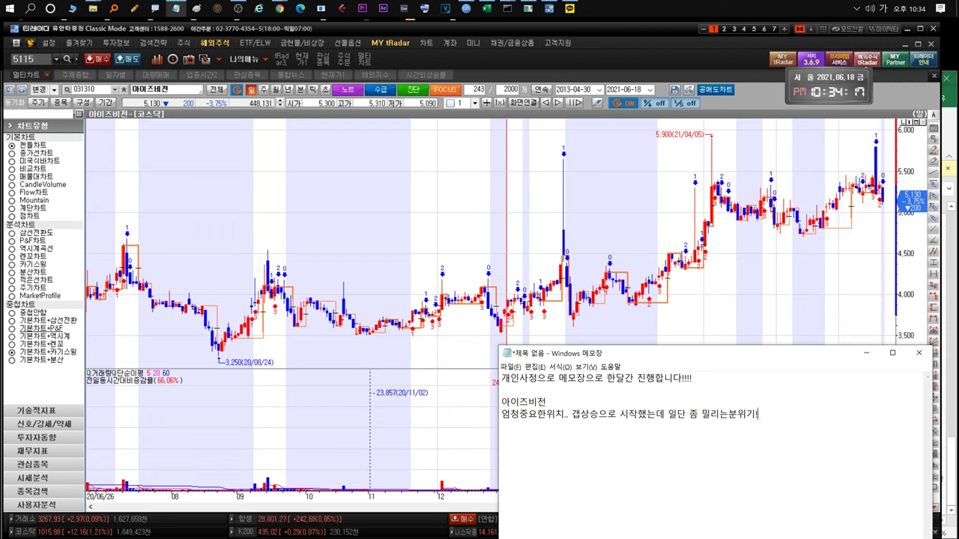
text(제가볼땐 하락신호아닌)
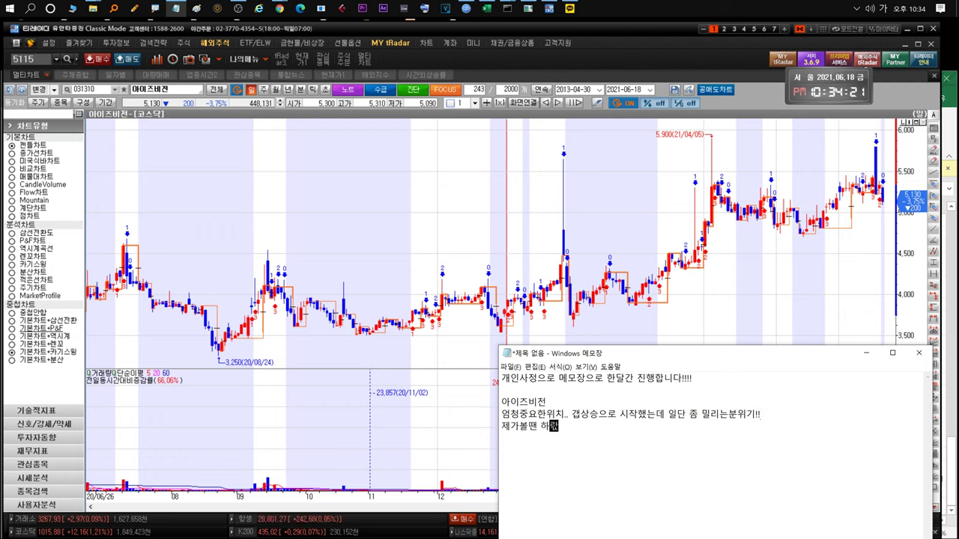
text(까 생각은해봅니)
text(다만. 아)
text(직 추세 꺾이지않아)
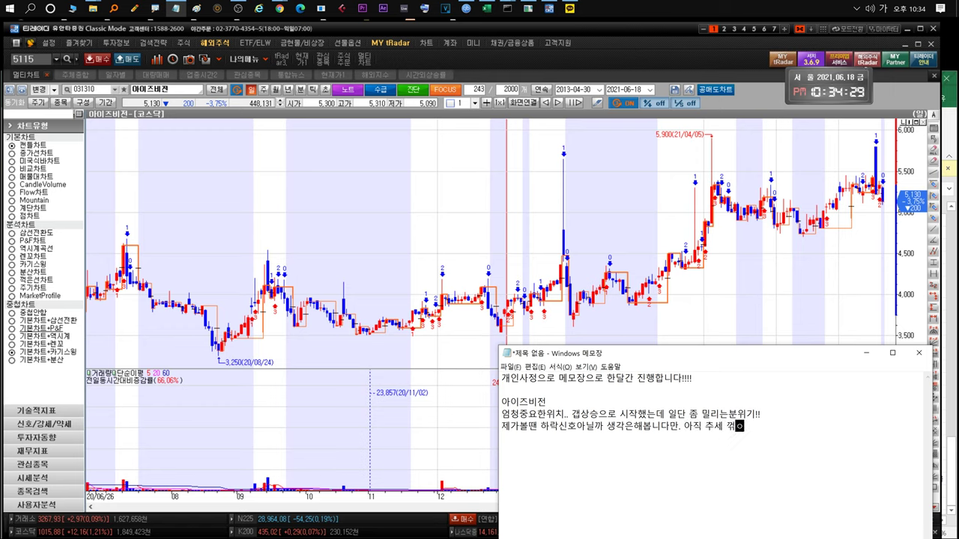
text(았네요.)
key(shift+Up)
key(shift+Up)
key(shift+Home)
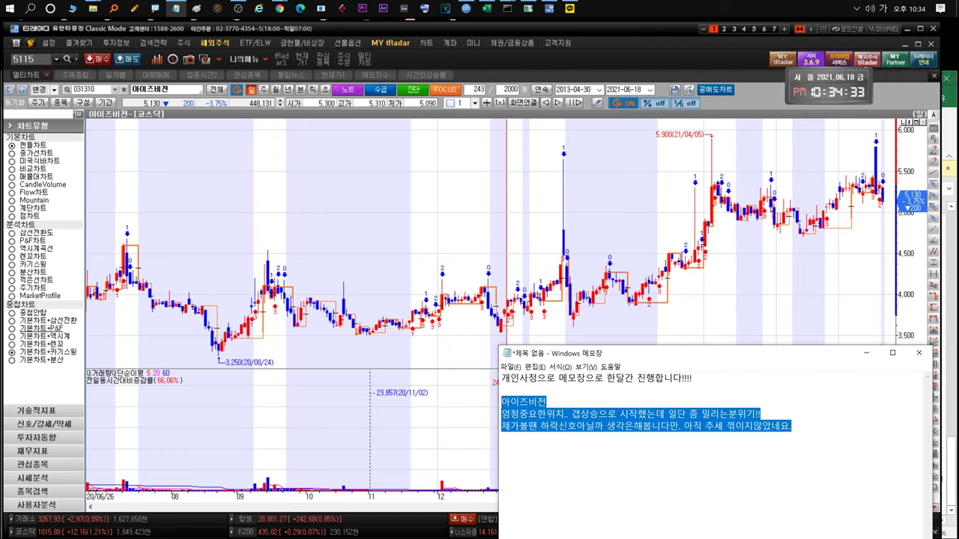
key(BackSpace)
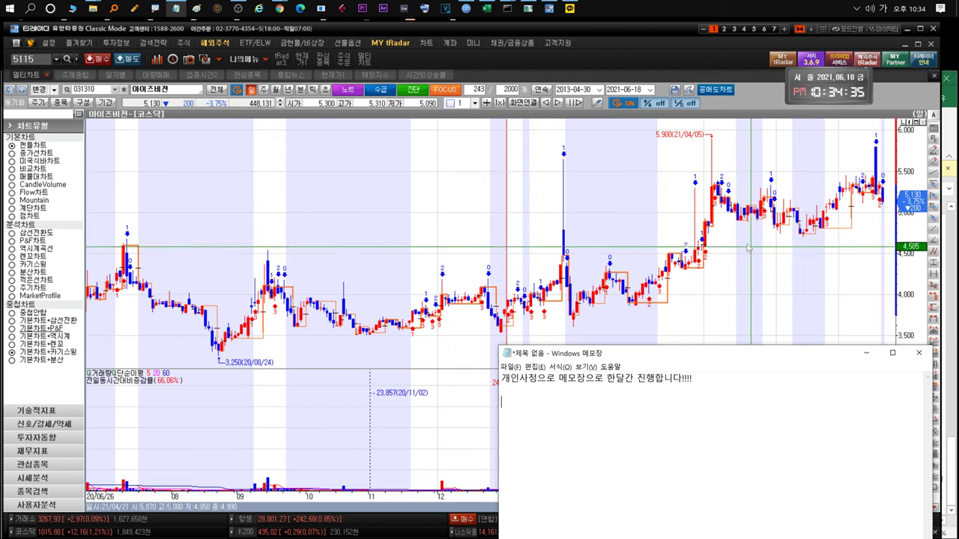
Return to the 관심종목 watchlist and select the 윙입푸드 row
click(479, 70)
click(246, 75)
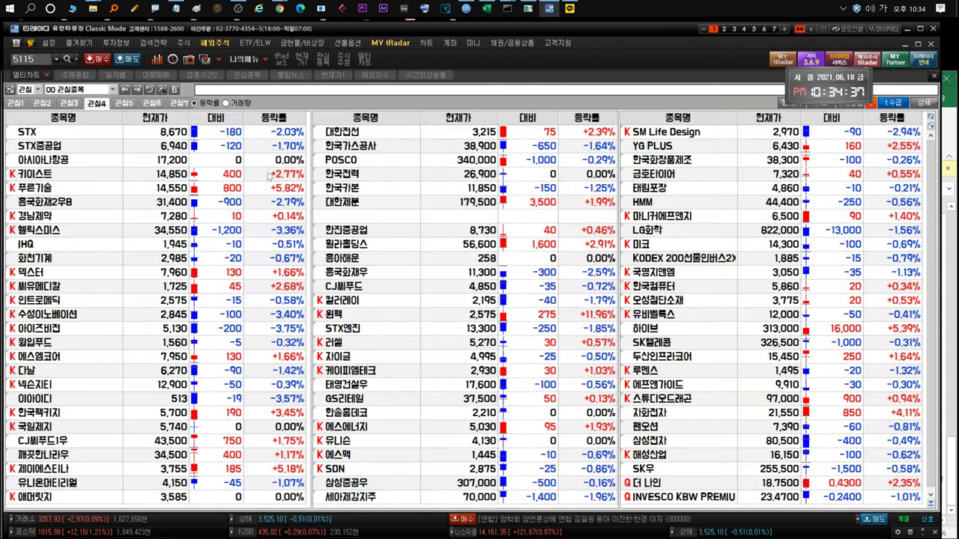
click(49, 357)
click(59, 346)
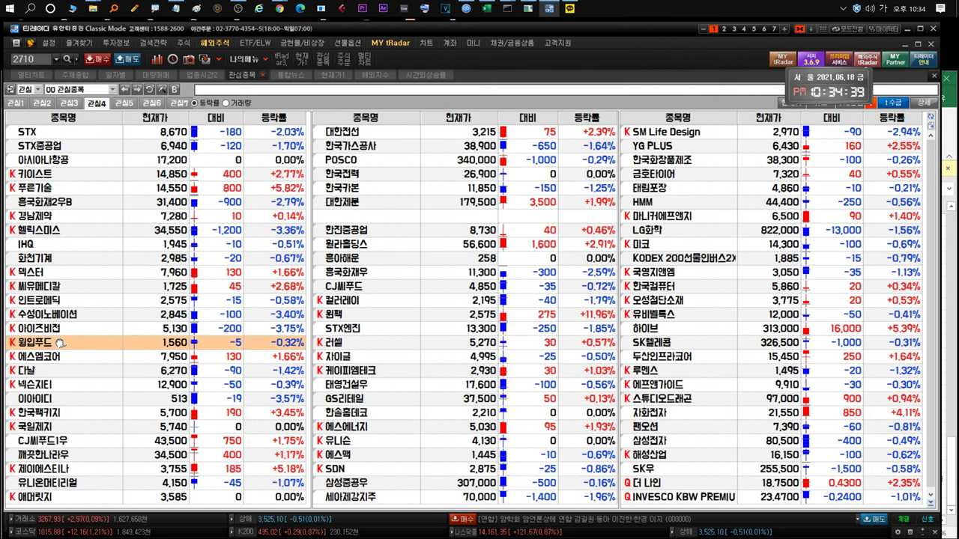
click(70, 333)
click(73, 342)
Check the next stock's Excel notes sheet, then open the 윙입푸드 daily chart
key(alt+Tab)
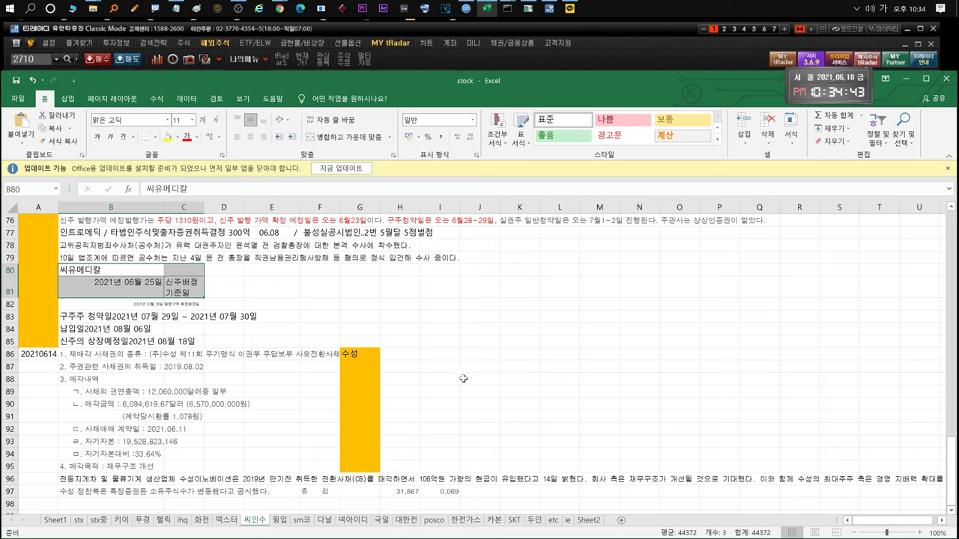
click(279, 521)
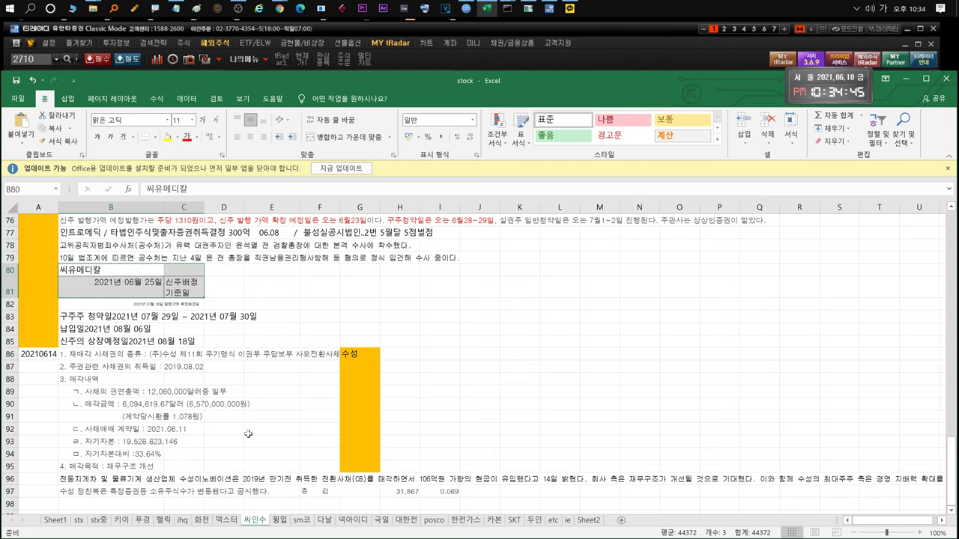
click(415, 60)
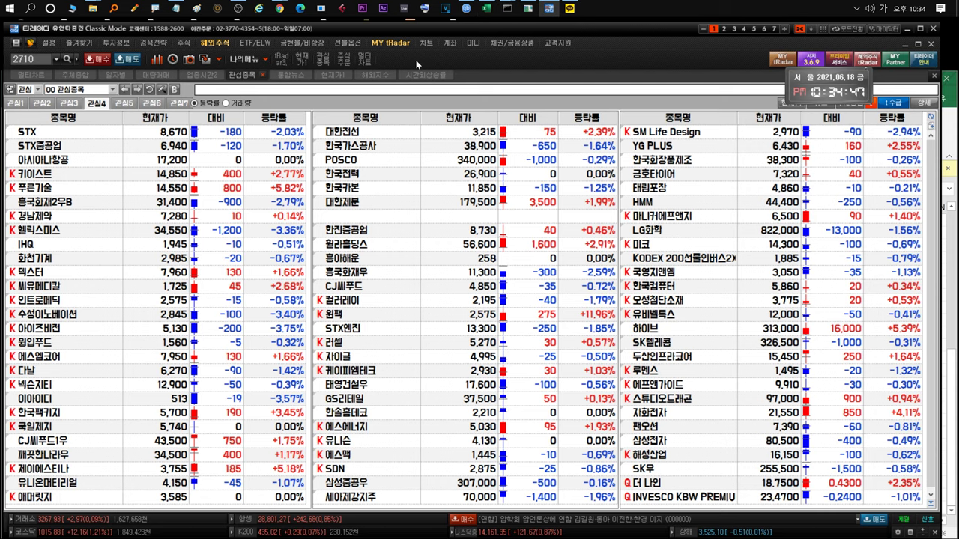
click(175, 8)
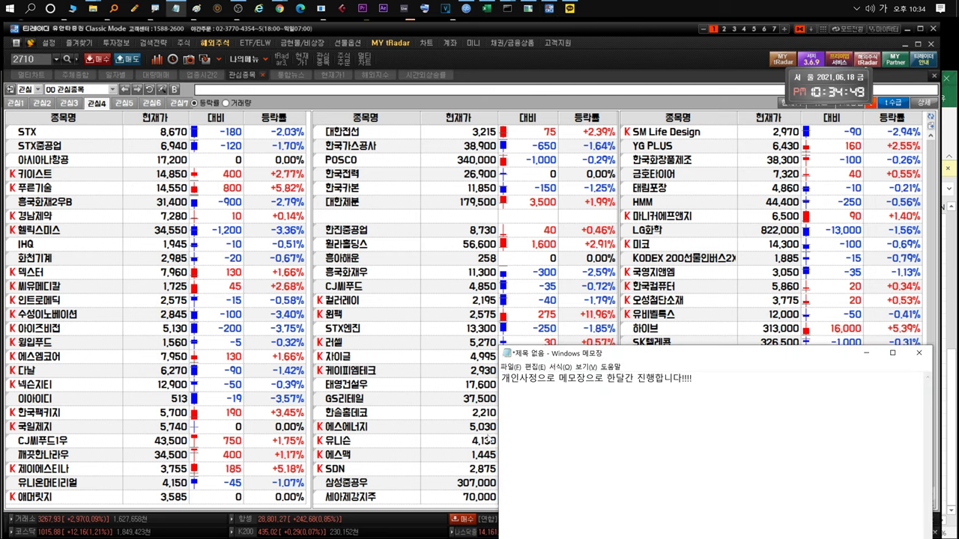
click(64, 346)
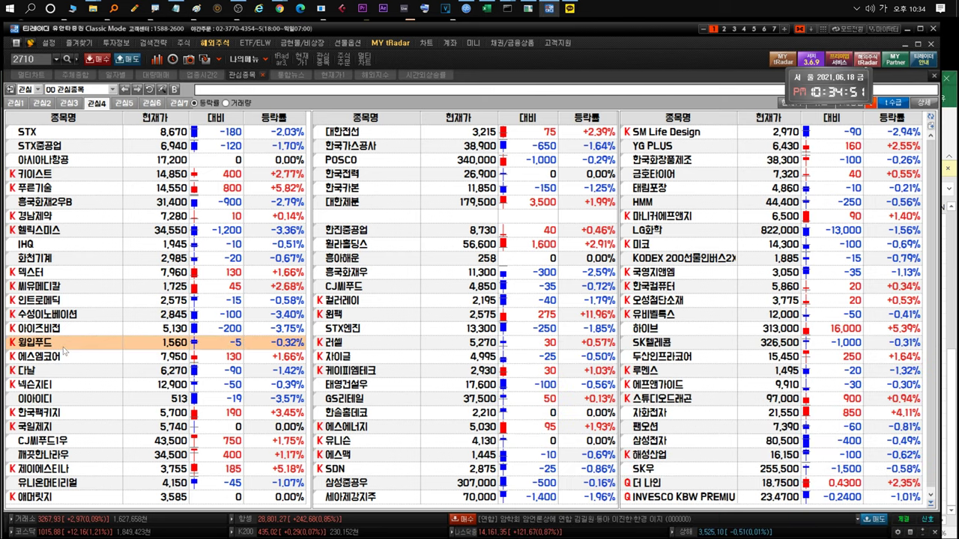
double_click(63, 349)
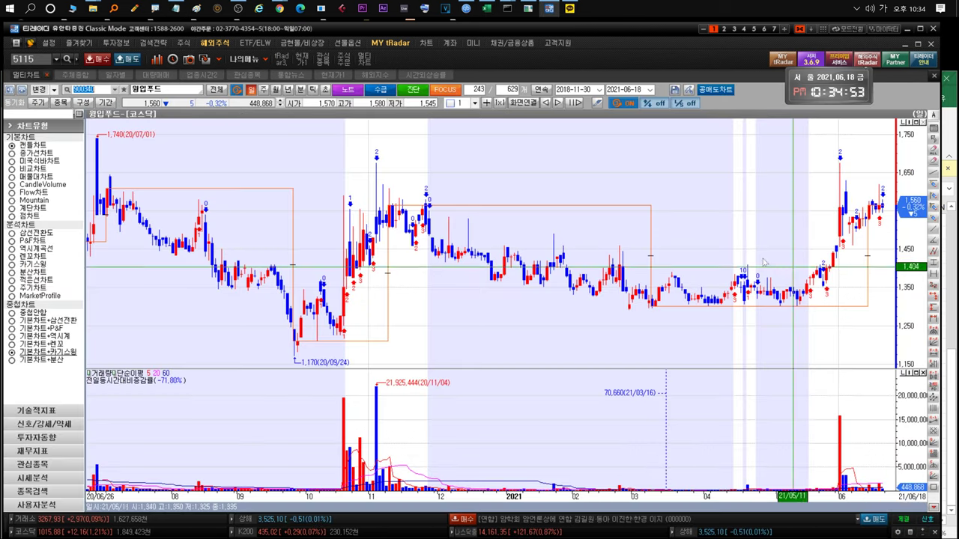
Start the 윙입푸드 note with news of a possible Biden–Xi meeting at the October G20
click(174, 10)
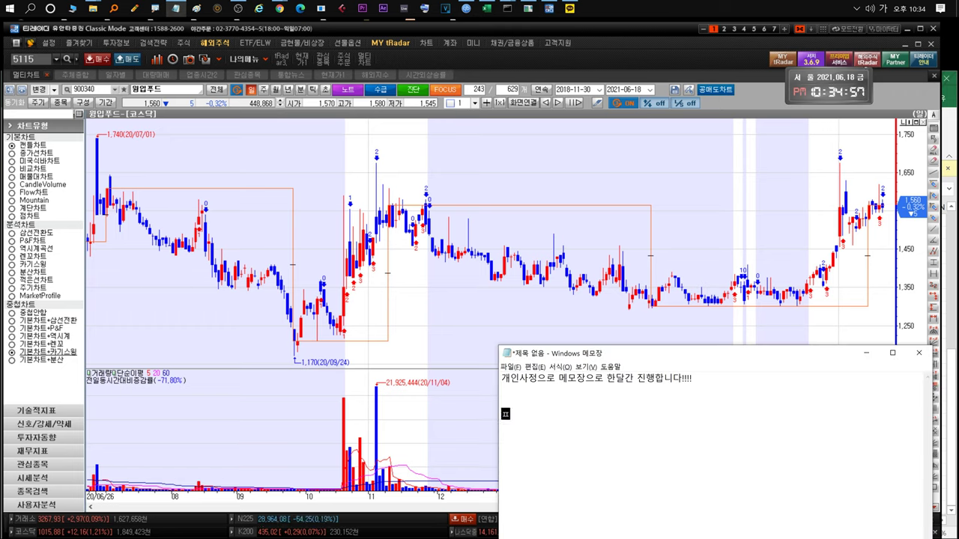
key(BackSpace)
key(BackSpace)
key(BackSpace)
key(BackSpace)
key(BackSpace)
key(Return)
key(Return)
text(윙입푸드...)
key(Return)
text(일단 )
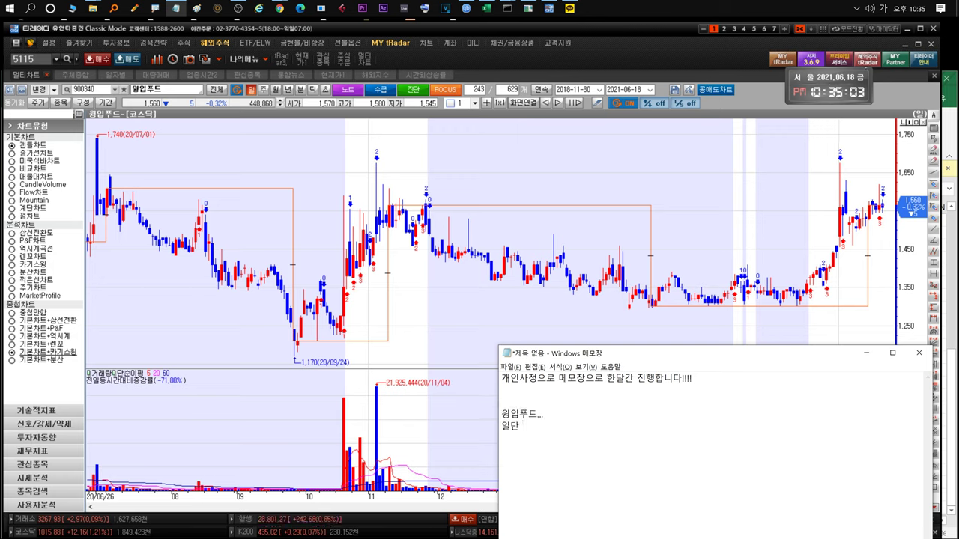
text(ㅍㅡ나무ㅉㅗㄱ 이슈는 )
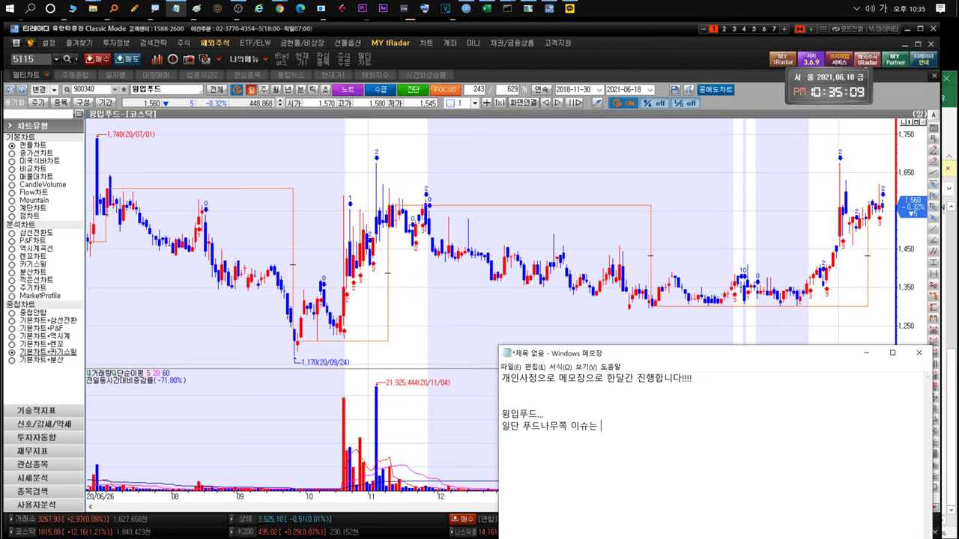
text(묻어두고...)
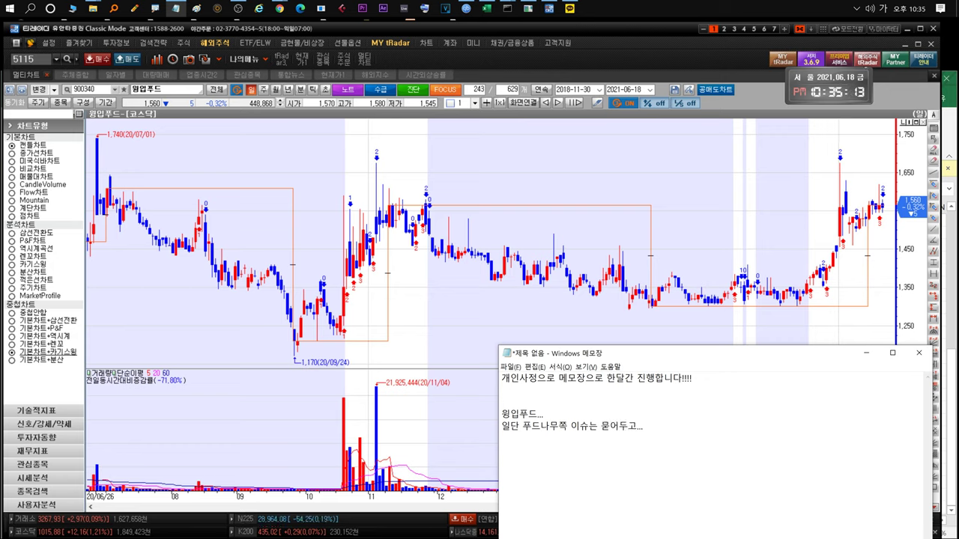
text(ㅡ정도 상승은 ㄴㅏㅇㅗㄴ상태긴한데 )
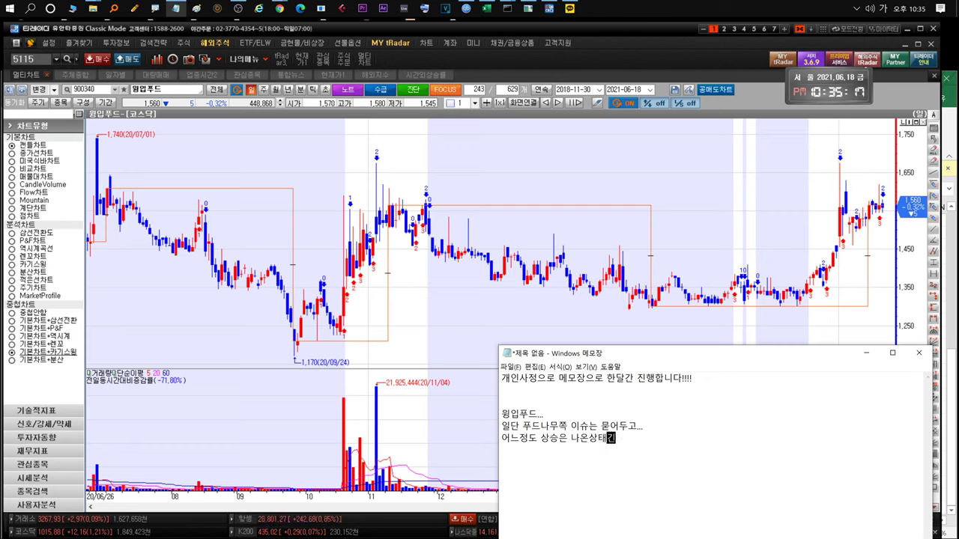
text(그나마 다행인건 g2)
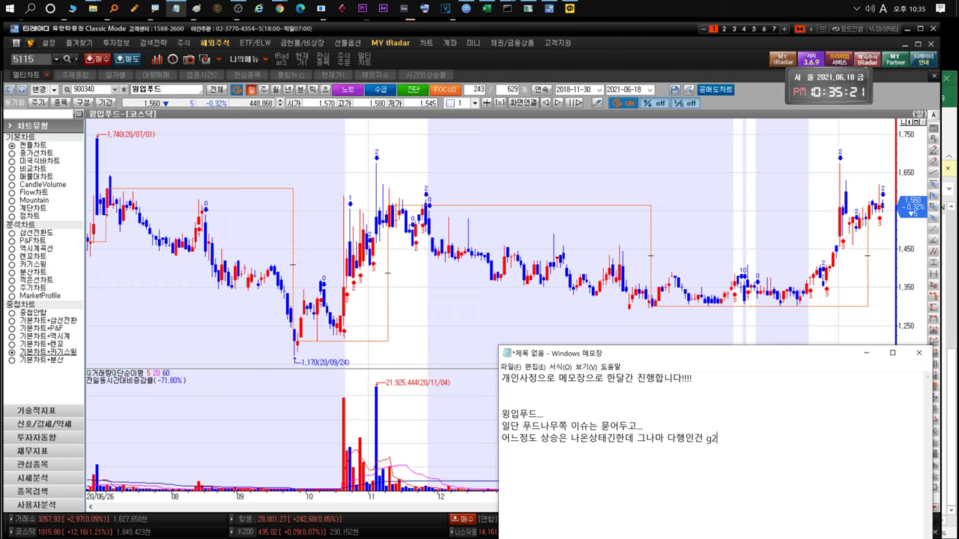
text(0 10ㅇㅜㄹ에 바이든과 )
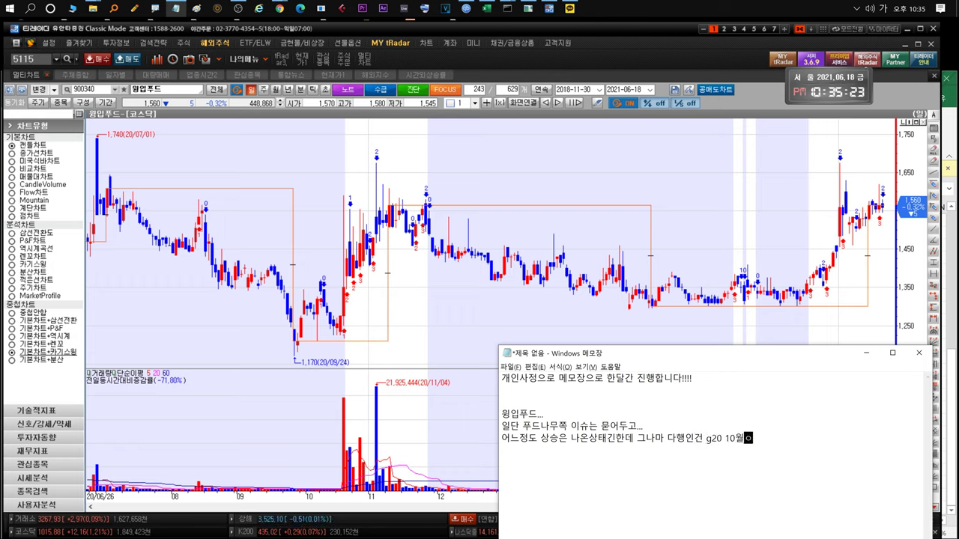
text(ㅅㅣㄴ)
key(BackSpace)
text(ㅈㅣㄴㅍㅣㅇ ㅁㅏㄴㄴㅏㄹㅅㅜㅇㅣㅆㄷㅏ)
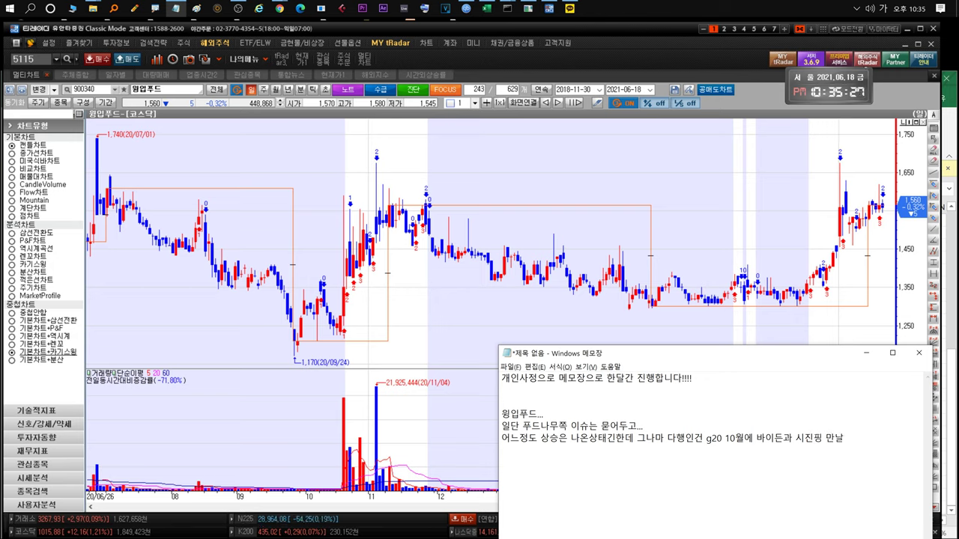
text(ㄴㅡㄴ ㄴㅠㅅㅡㄱㅏ ㅇㅗㄴㅡㄹㄴㅏㅇㅗㅏㅆㅅㅡㅂㄴㅣㄷㅏ.)
Add lines on Xi's November Korea visit and the 1600 retest, then delete the note
key(Return)
text(11ㅇㅜㅓㄹㅈㅓㅇㄷㅗ ㅅㅣㅈㅣㄴㅍㅣㅇ ㅎㅏㄴㄱㅜㄱ ㅇㅗㄴㄷㅏ)
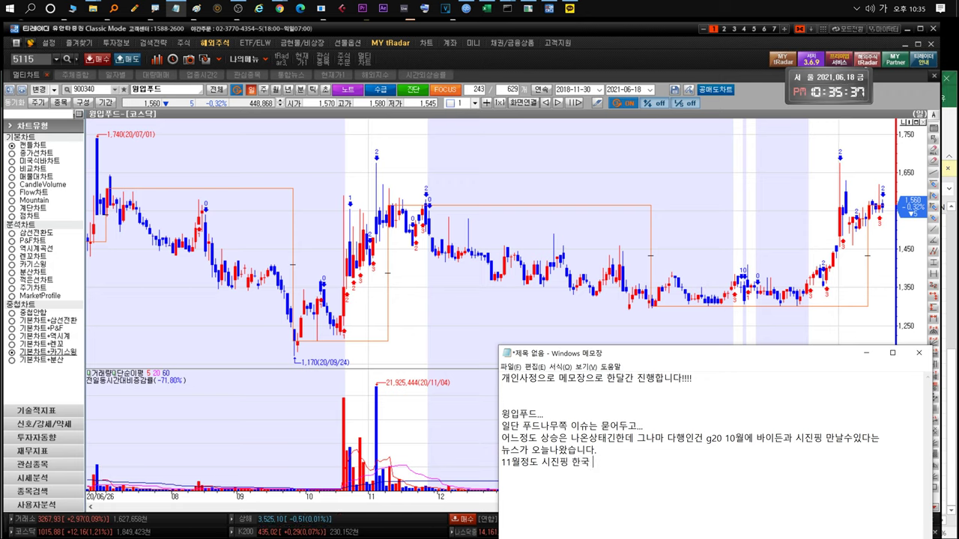
text(ㄱㅗ ㄱㅏㅈㅓㅇㅎㅐㅂㅗㅁㅕㄴ ㄱㅡㅈㅓㅇㄷㅗㅇㅔ ㅈㅓㅇㄹㅣㅎㅏㄹ)
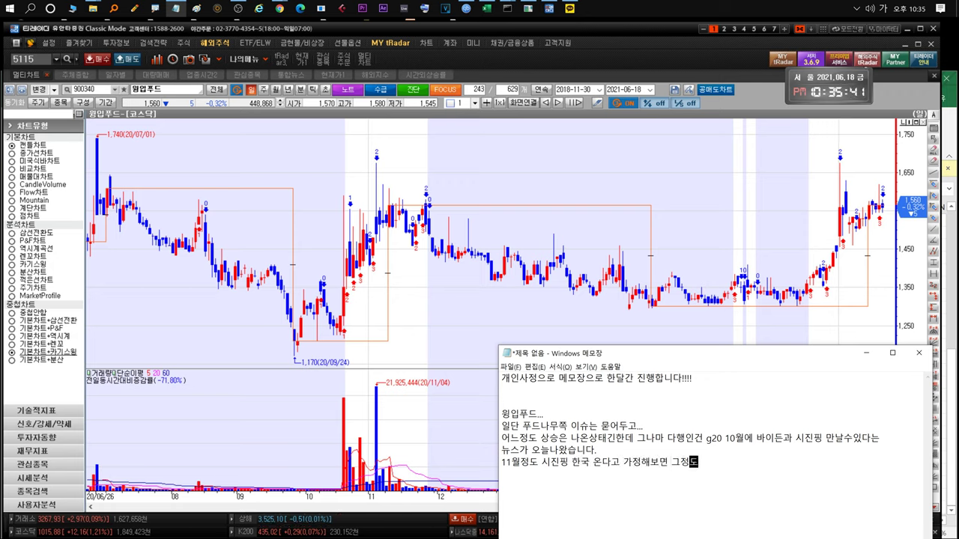
text(ㅌㅏㅇㅣㅁㅣㅇ ㄴㅏㅇㅗㅈㅣㅇㅏㄴㅎ)
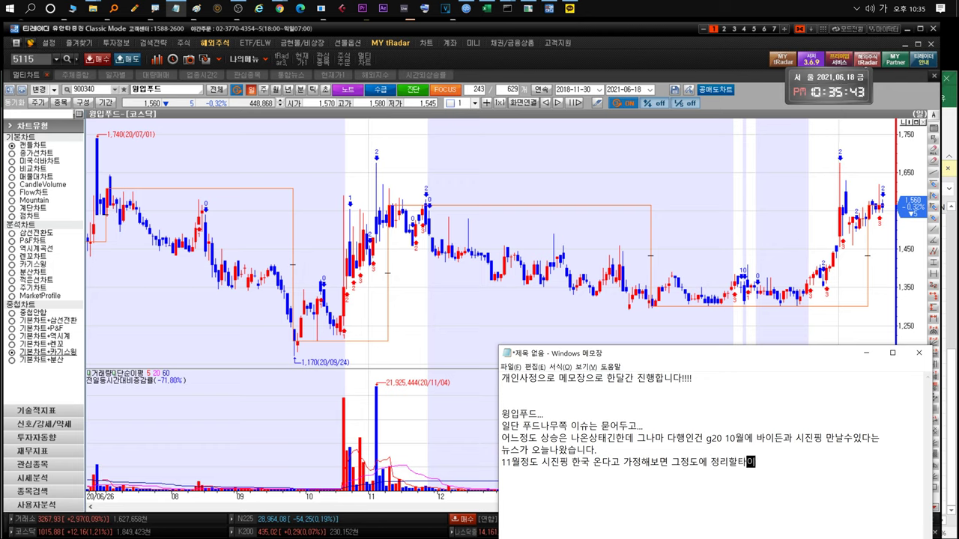
text(ㅇㅡㄹㄱㅓㅅ)
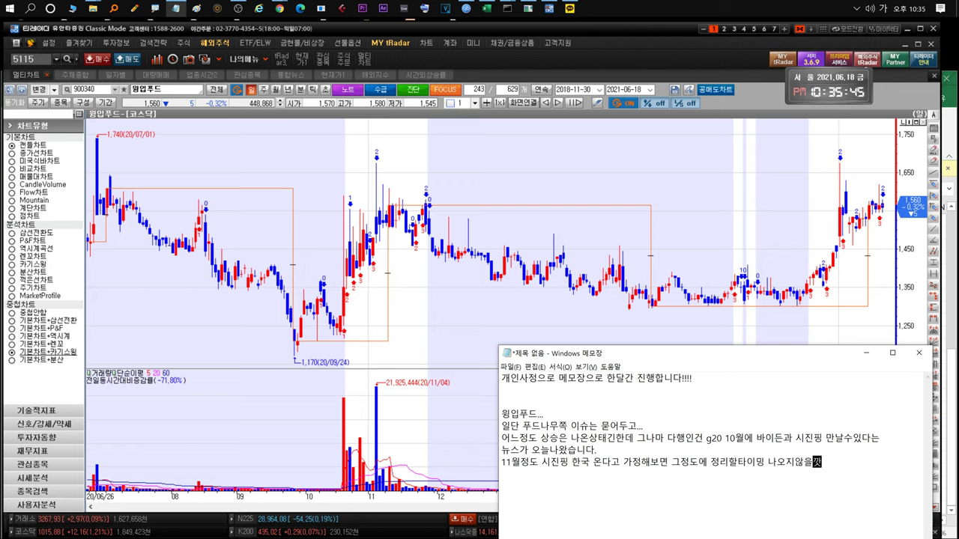
text(ㄱㅗ)
key(Return)
text(11ㅇㅝㄹㅂㅜㄱㅡㄴㅇㅣㄹㅏㅁㅕㄴ ㅂㅐㄷㅏ)
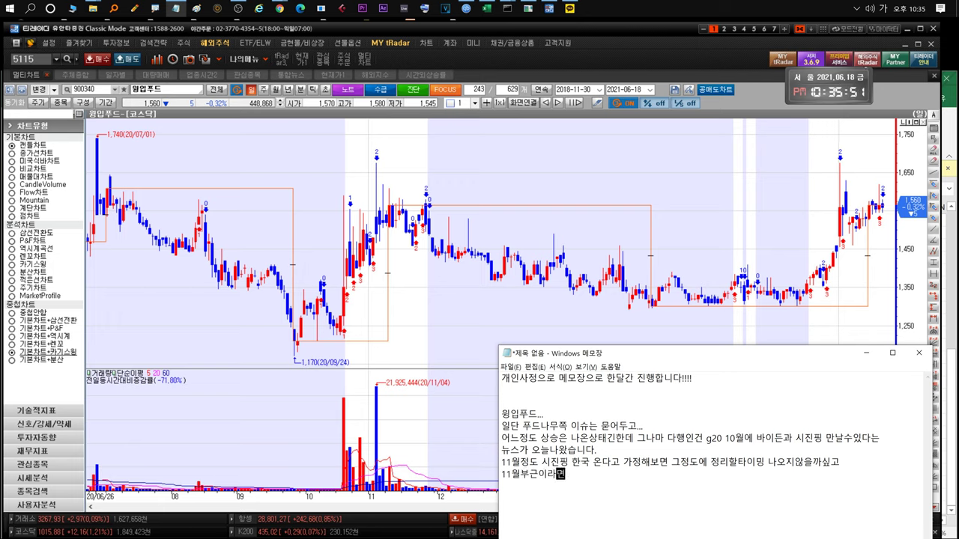
text(ㅇㄲㅏㅈㅣㅂㅏㄷㄱㅗ ㄴㅏㅇㅗㄴㅡㄴㄱㅓㄹㄹㅗ ㄱㅓㅇㅡㅣ ㄱㅕㄹㅈㅓ)
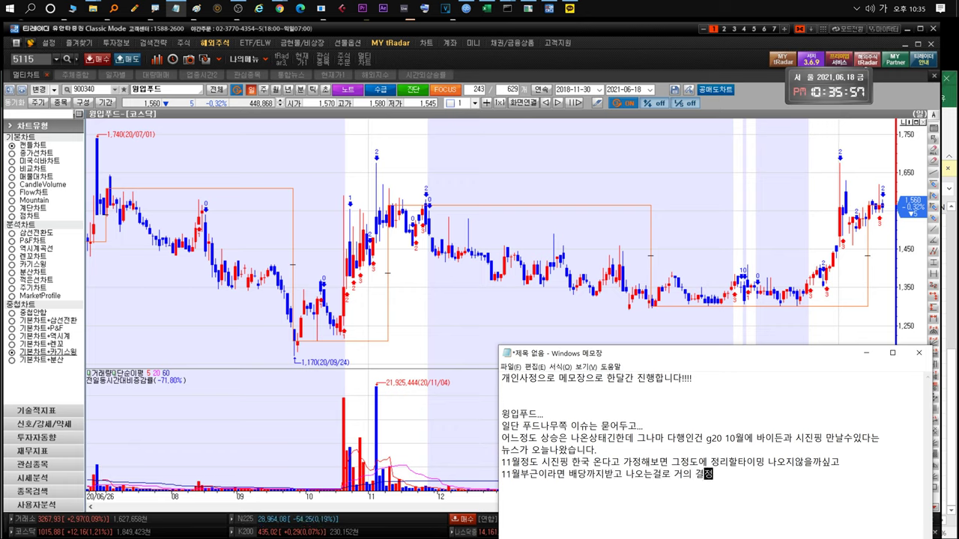
text(ㅇㅎㅏㄹㄱㅓㅅㄱㅏㅌㄴㅔㅇㅛ.)
key(Return)
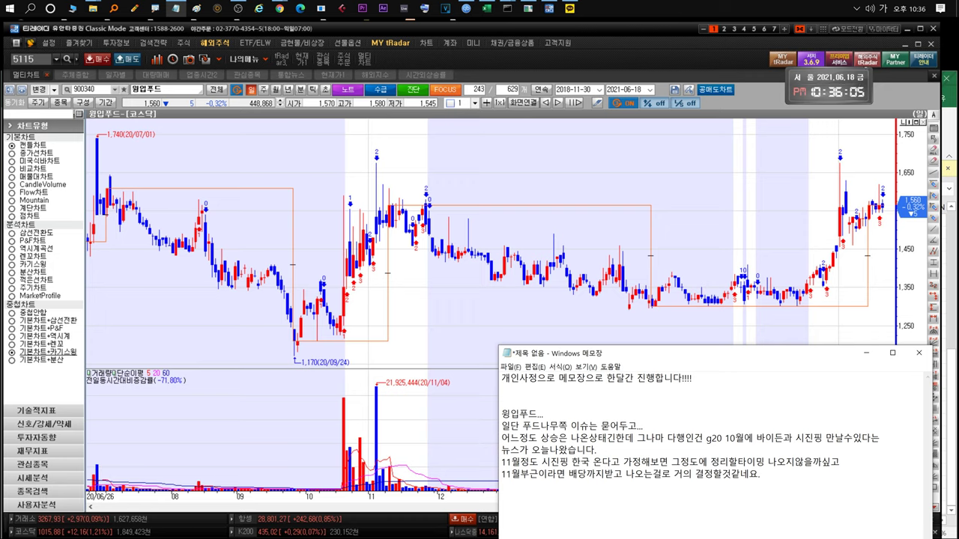
text(1600)
text(부근 한번 다시)
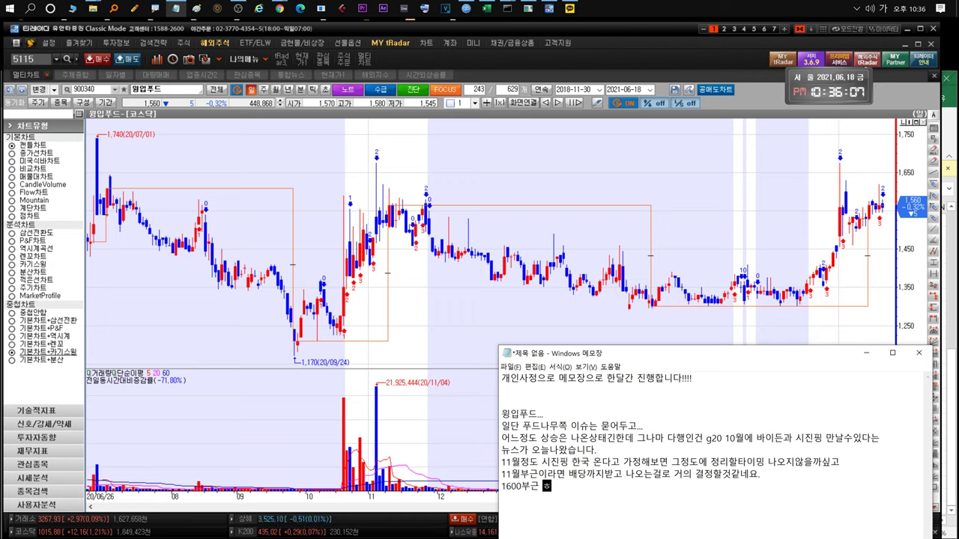
text( 찍어)
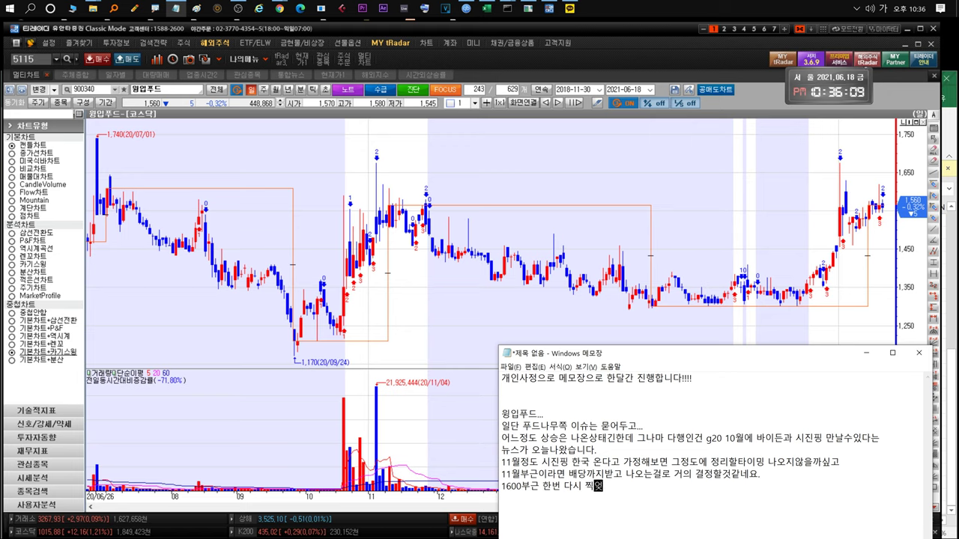
text(주긴했습니다. 분위기)
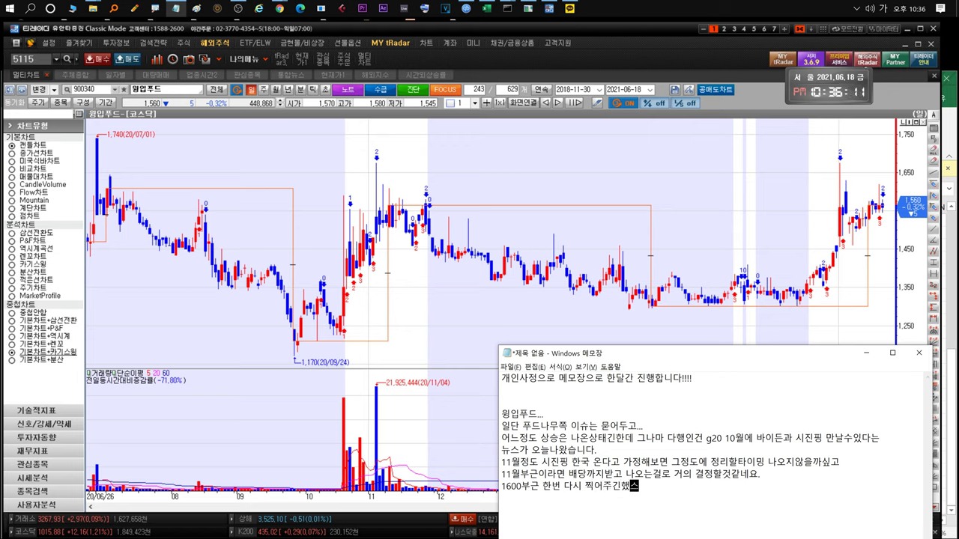
text(는 아직)
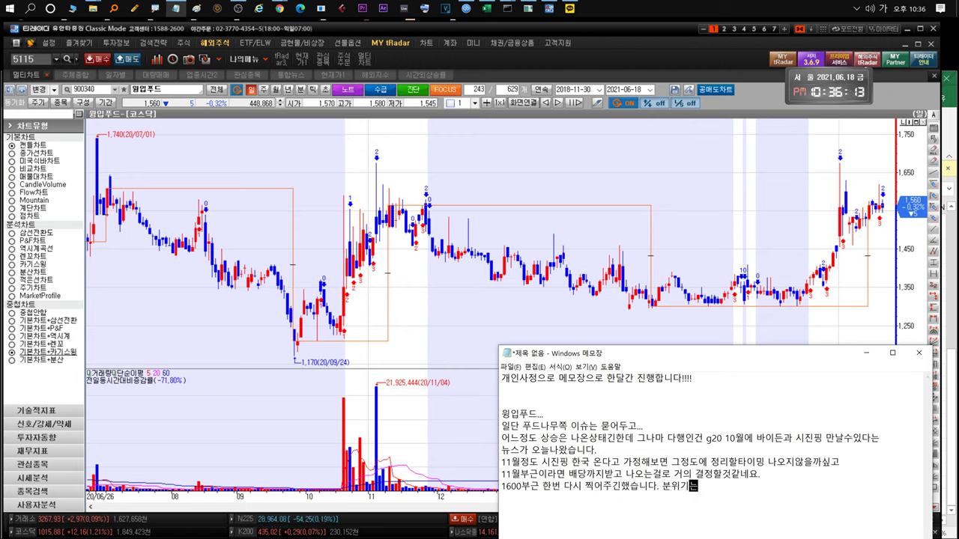
text( 괜찮아요.)
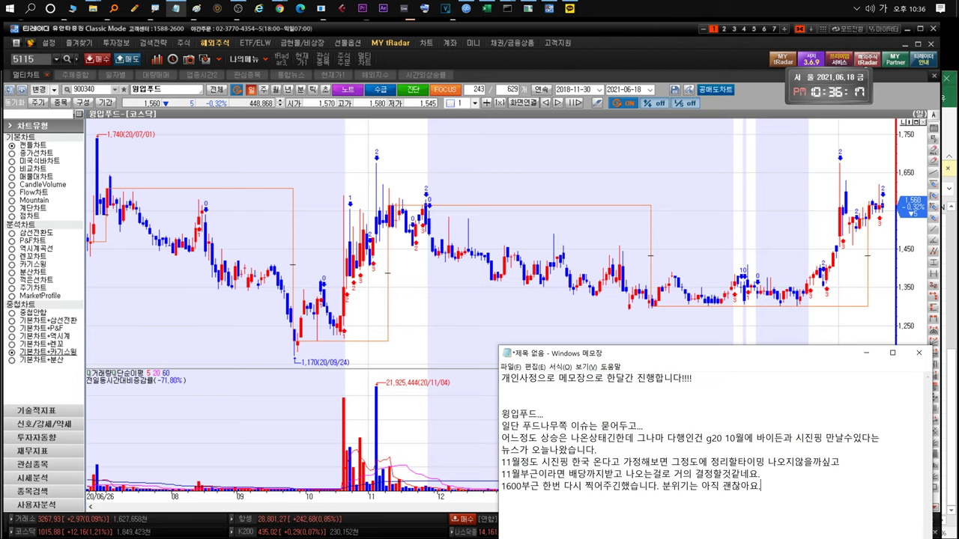
key(shift+Up)
key(shift+Up)
key(shift+Up)
key(shift+Up)
key(shift+Up)
key(shift+Up)
key(shift+Up)
key(BackSpace)
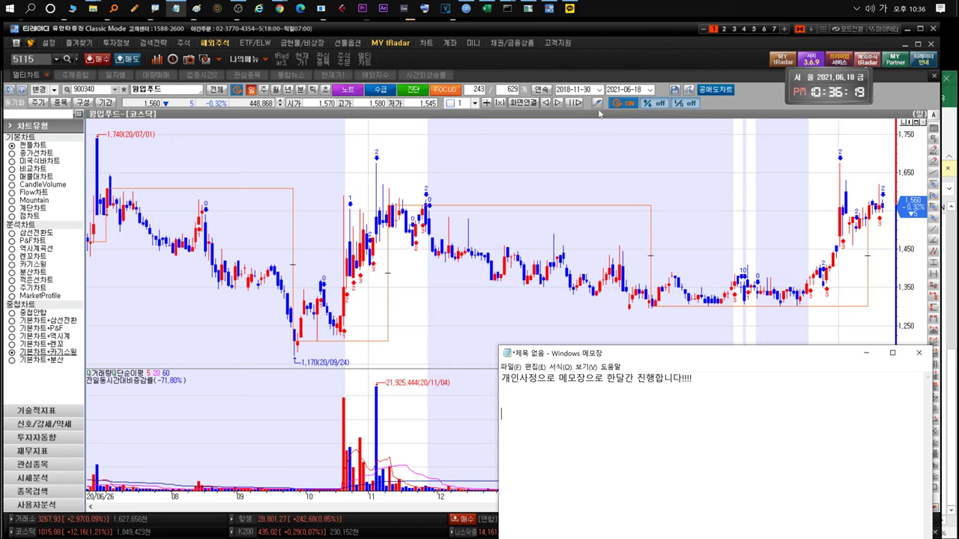
Select 에스엠코어 in the watchlist and review its Excel sm코어 sheet
click(526, 71)
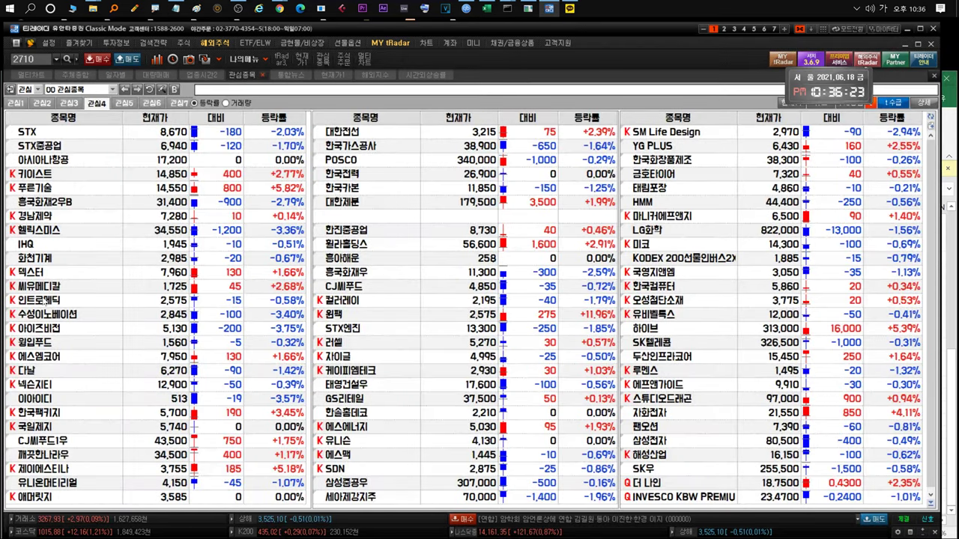
click(40, 355)
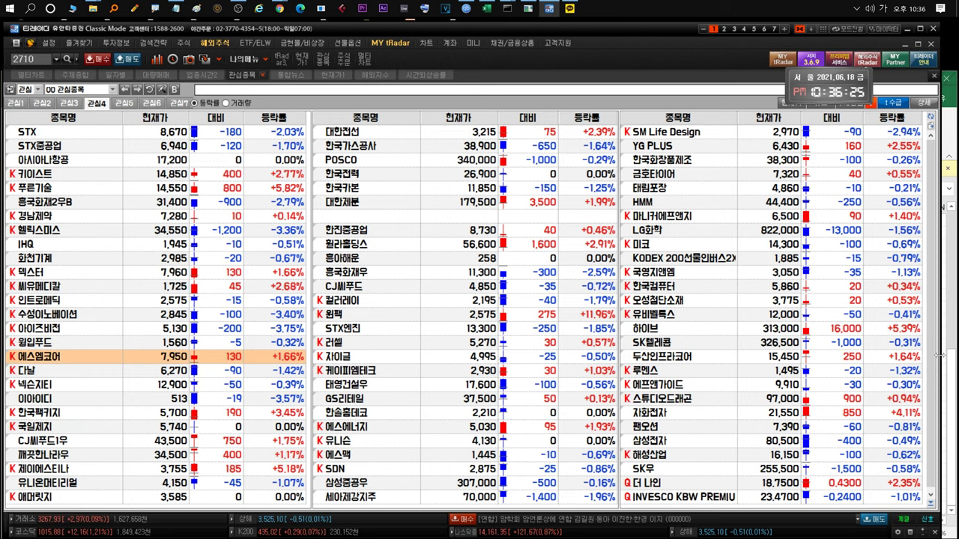
key(alt+Tab)
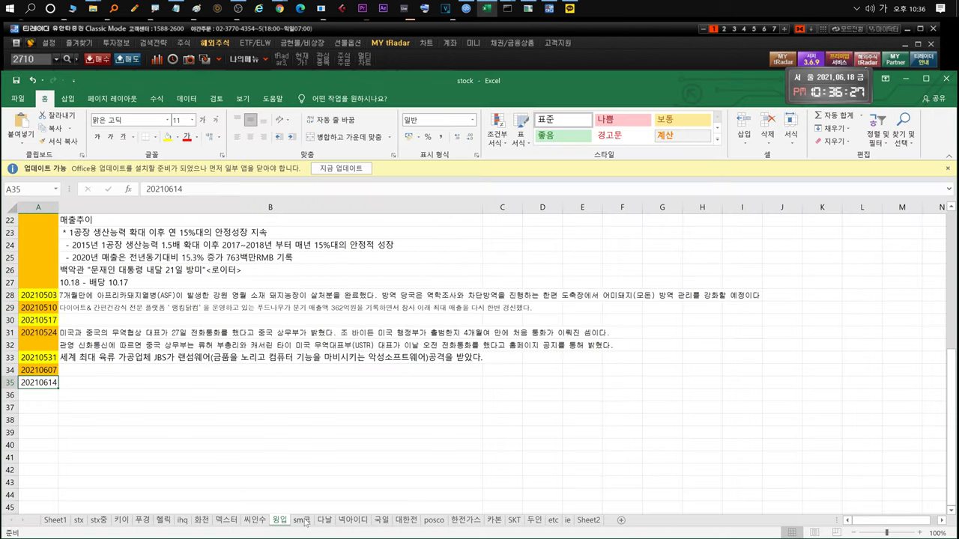
click(301, 520)
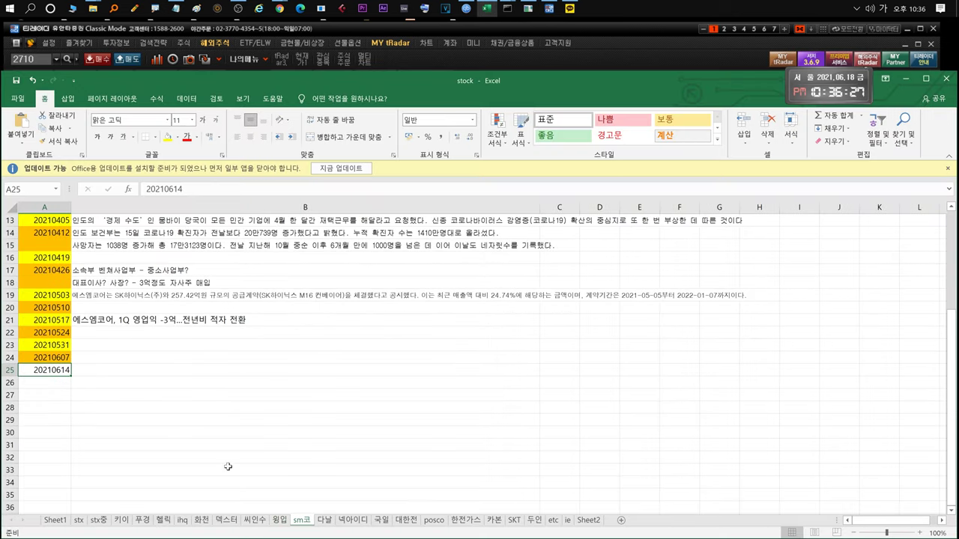
click(174, 9)
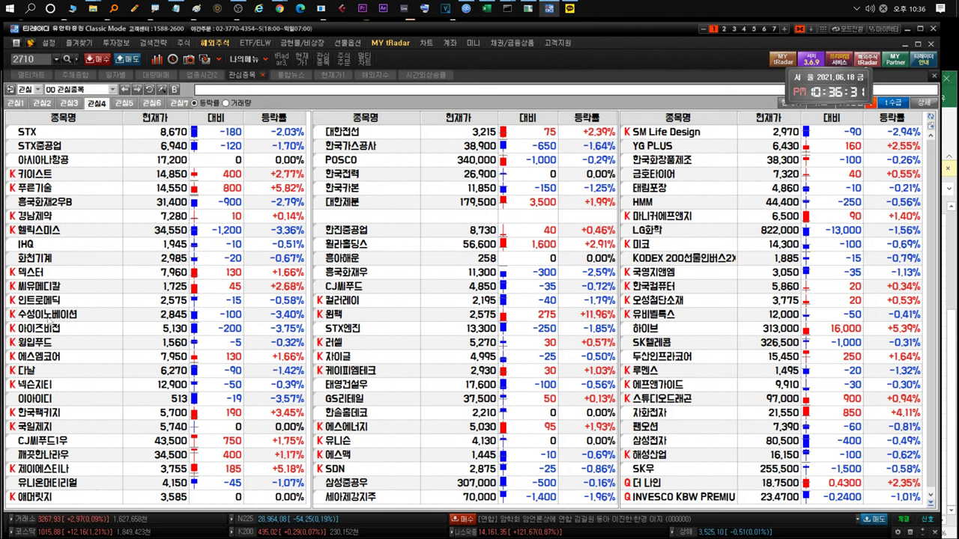
click(54, 363)
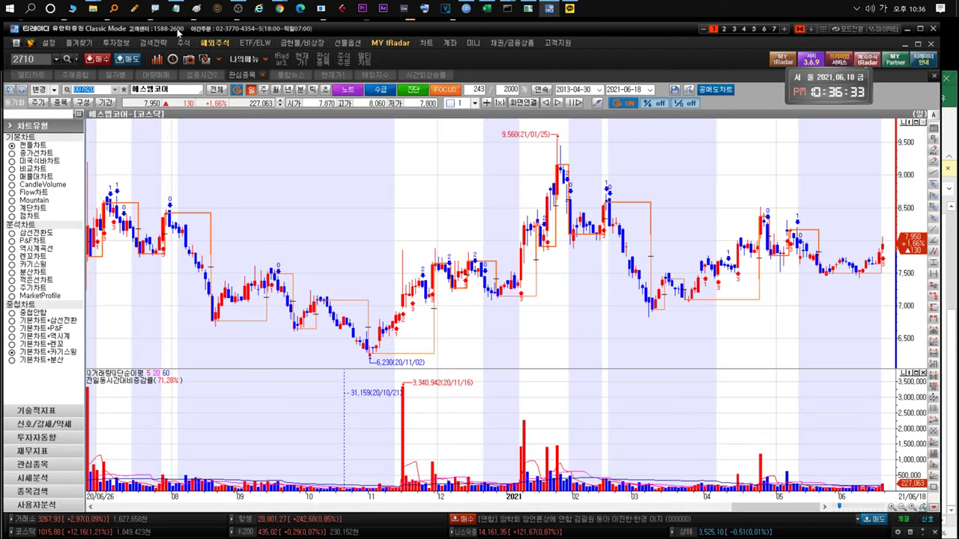
click(176, 9)
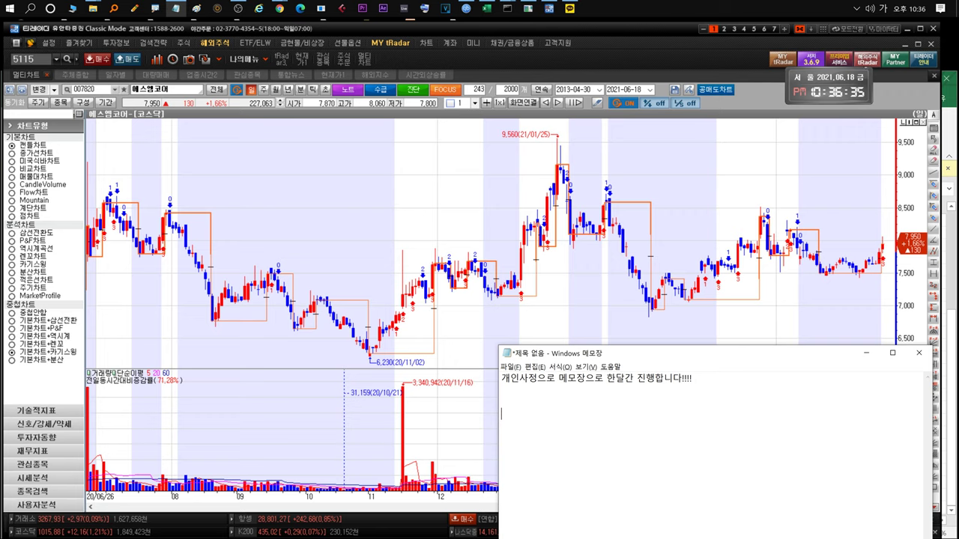
Write the 에스엠코어 note: rising without reason in a box range, selling from 8,000 won
text(스엠코어...)
key(Return)
text(이유없이 )
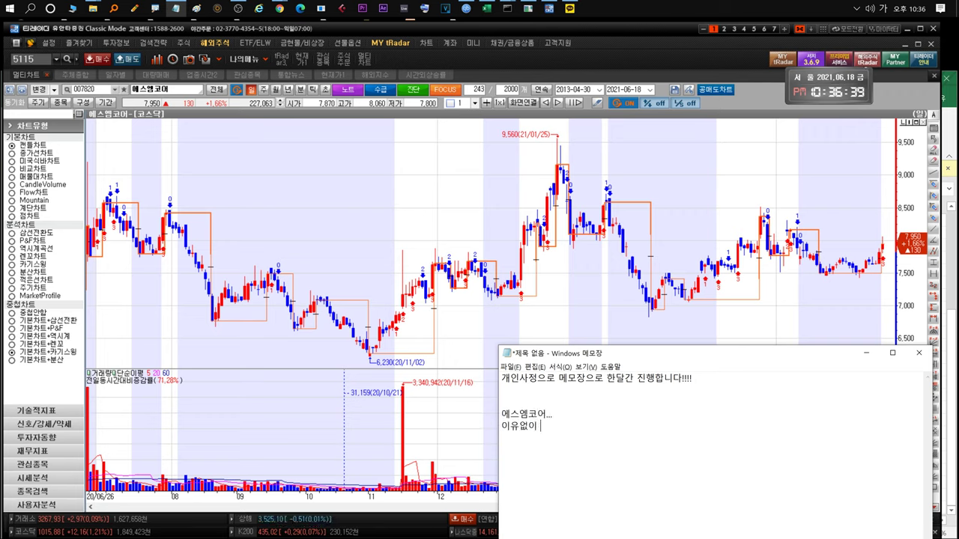
text(오르는중(박스권입니다))
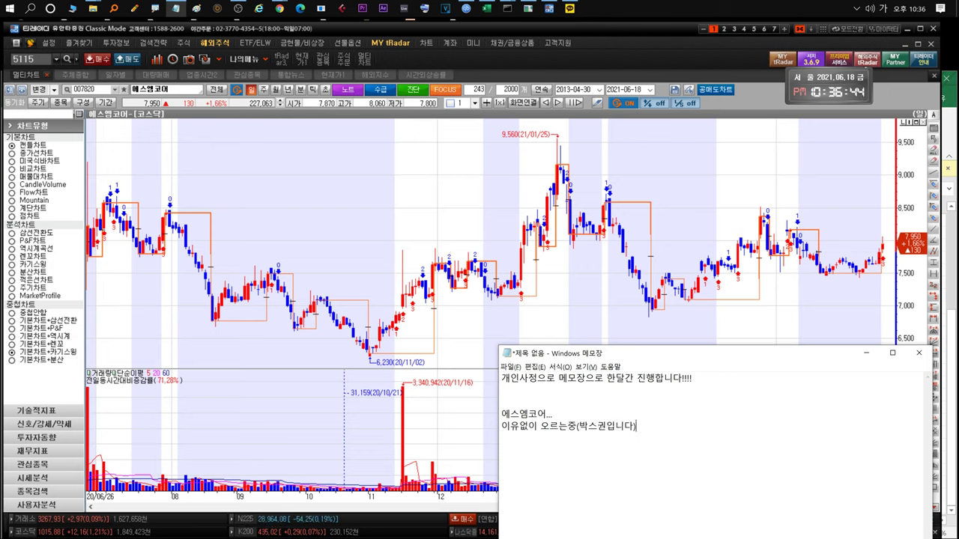
key(Return)
text(사실 이유가 없)
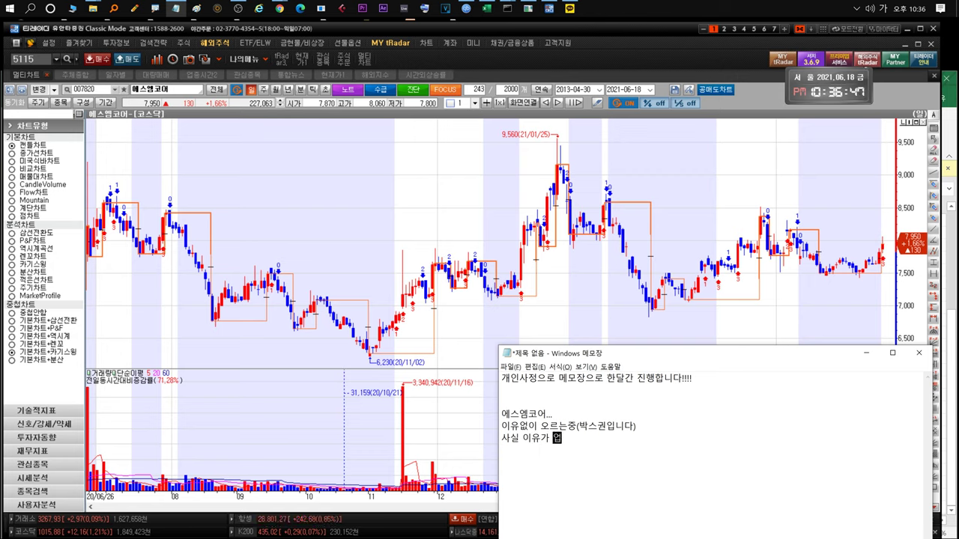
key(BackSpace)
key(BackSpace)
key(BackSpace)
key(BackSpace)
key(BackSpace)
key(BackSpace)
text(박스권이)
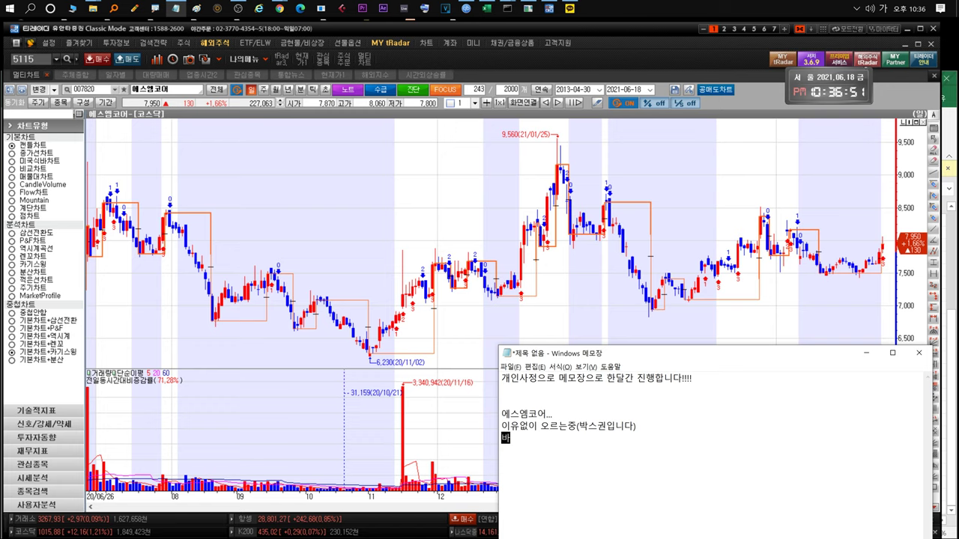
text(ㄴ데 )
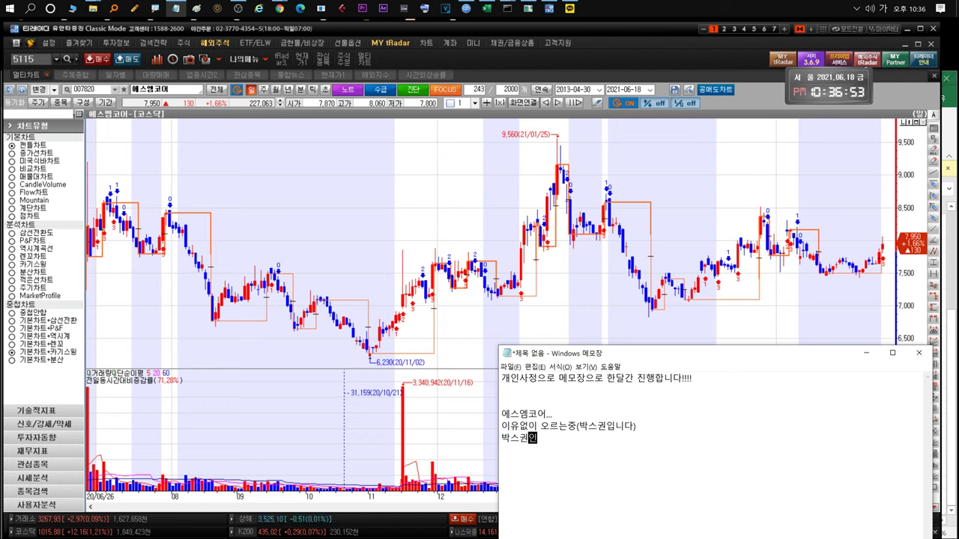
text(8천원부)
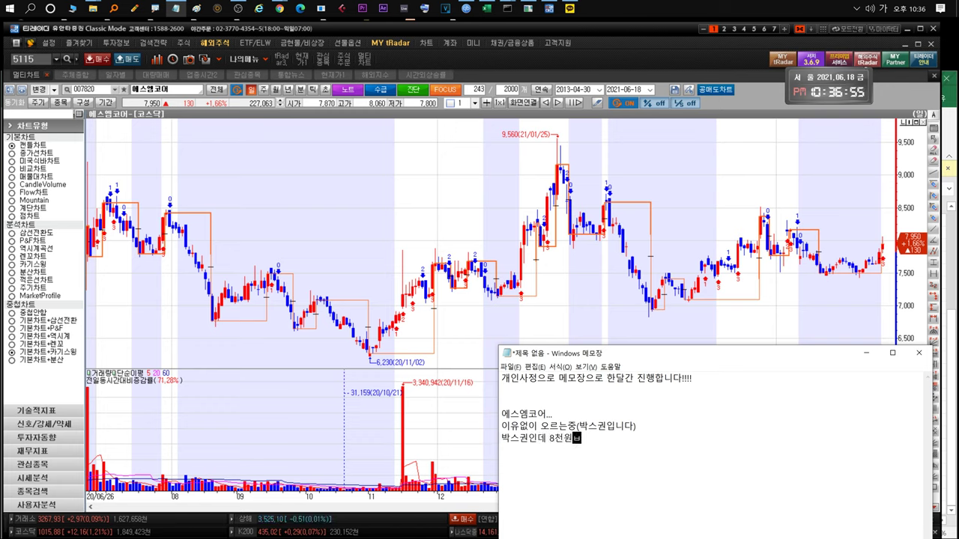
text(터 매도해도)
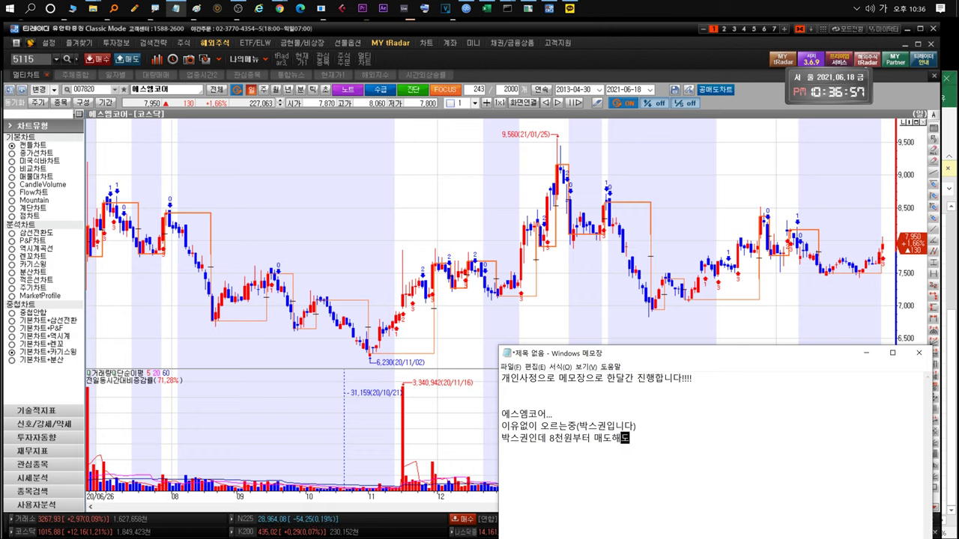
text( 사실상 가능)
Finish with '홀딩하면서 지켜보겠습니다.', then cut the whole 에스엠코어 commentary
key(BackSpace)
text(되는부분!!!)
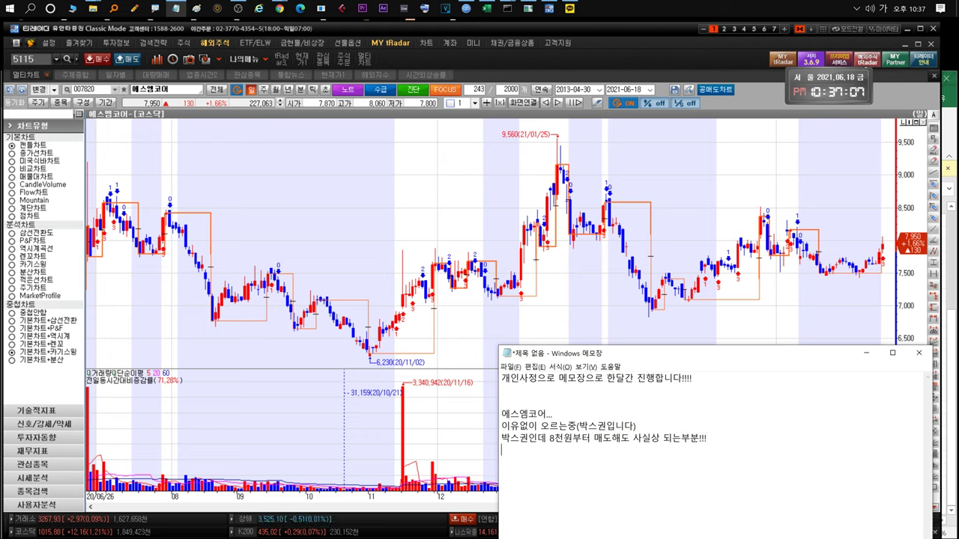
key(Return)
text(홀딩하면서 지켜보겠습니다.)
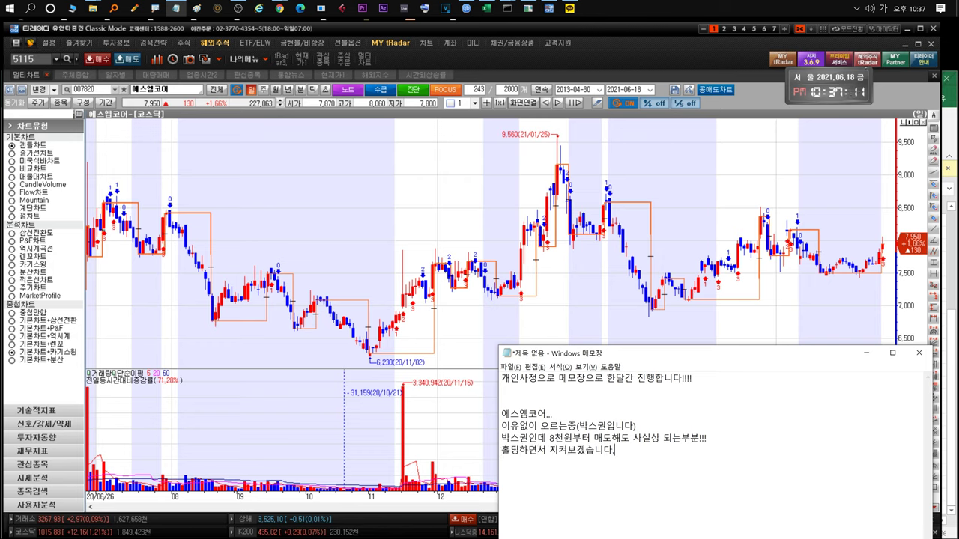
key(shift+Up)
key(shift+Up)
key(shift+Up)
key(shift+Home)
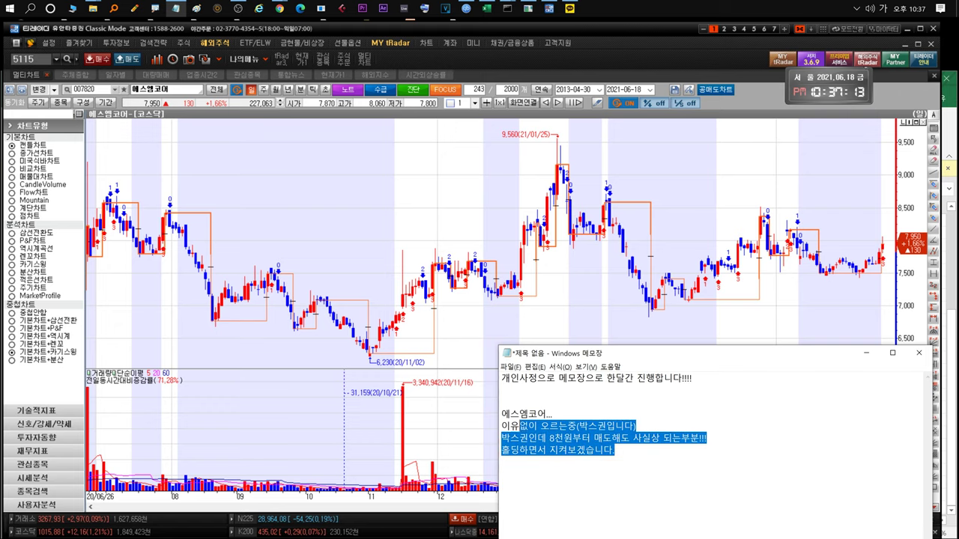
key(ctrl+x)
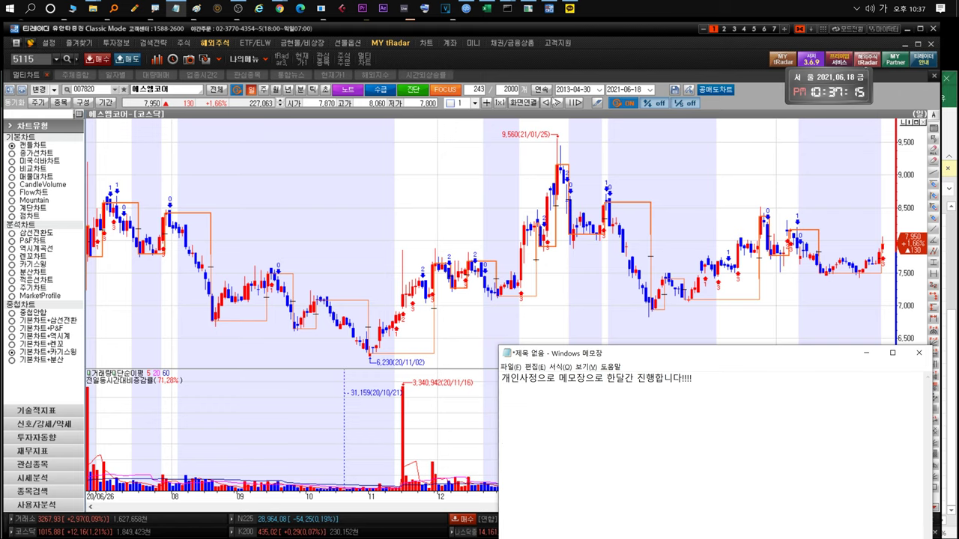
Show the 다날 sheet in the stock notes workbook, with Notepad moved up beside it
click(550, 67)
key(ctrl+Tab)
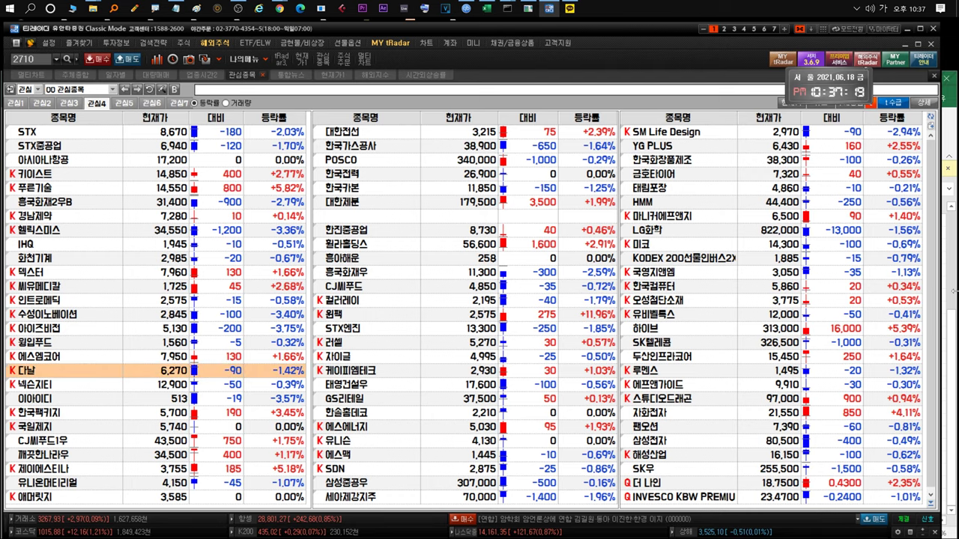
click(954, 322)
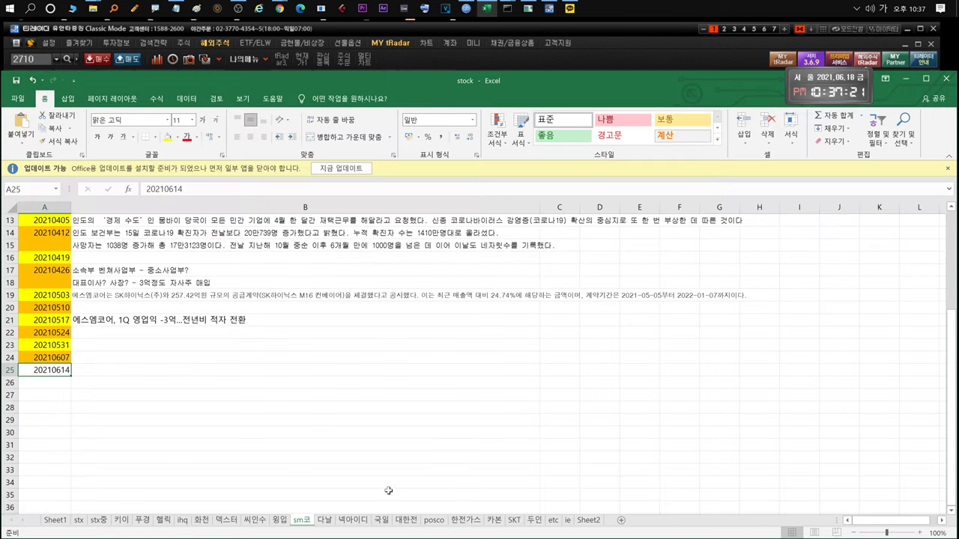
click(326, 523)
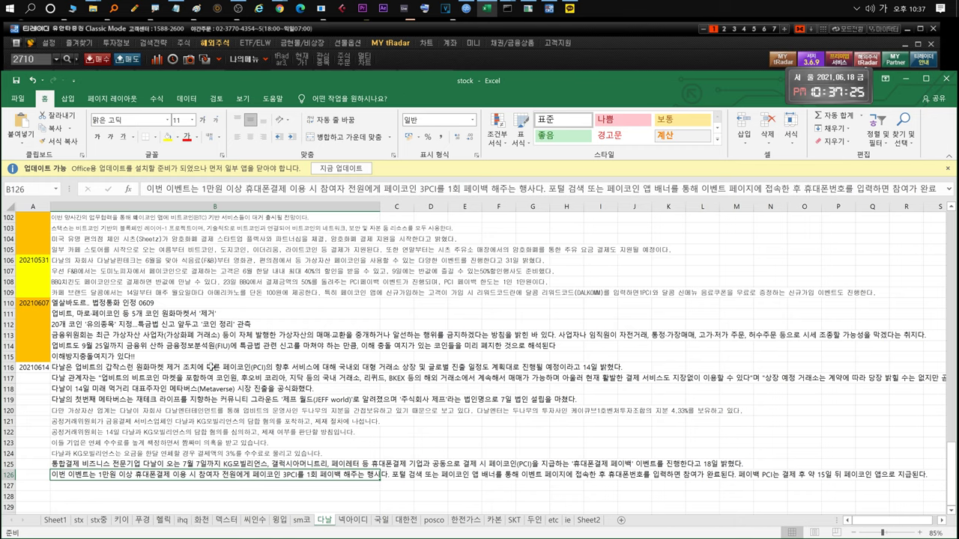
click(175, 9)
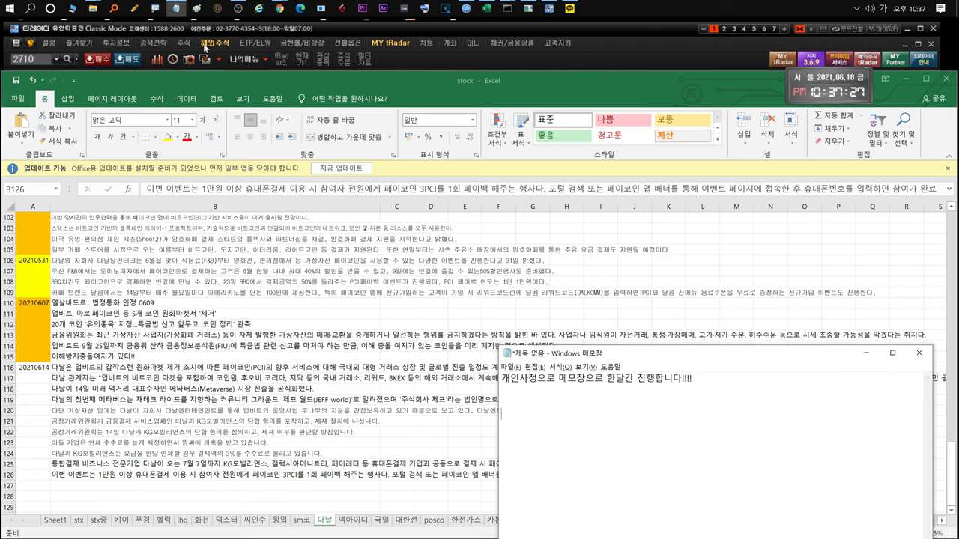
drag(583, 347, 633, 329)
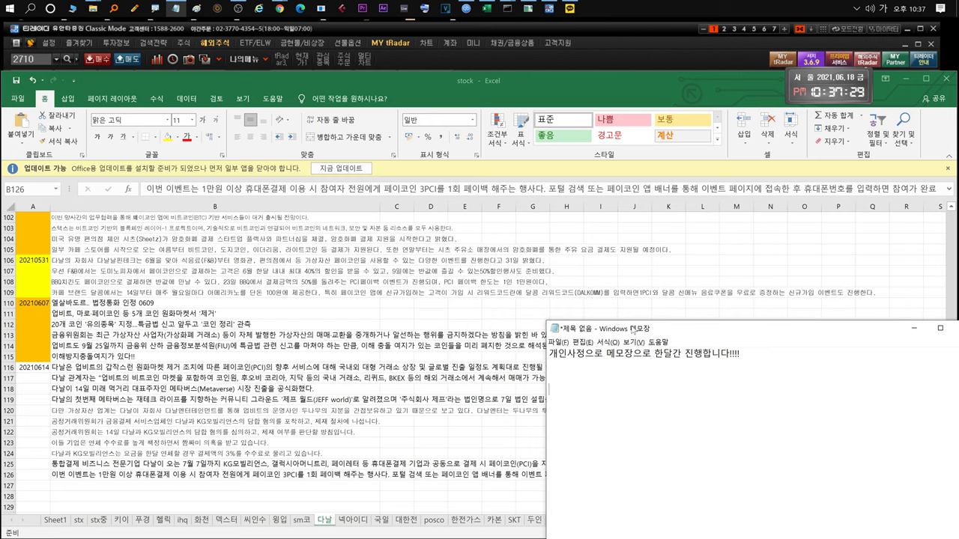
Type the 다날 heading, the 업비트 issue line and the exchange trading-still-possible line
text(업)
key(BackSpace)
key(BackSpace)
text(다날)
key(Return)
text(업ㅂ비트 이슈가 좀 있어)
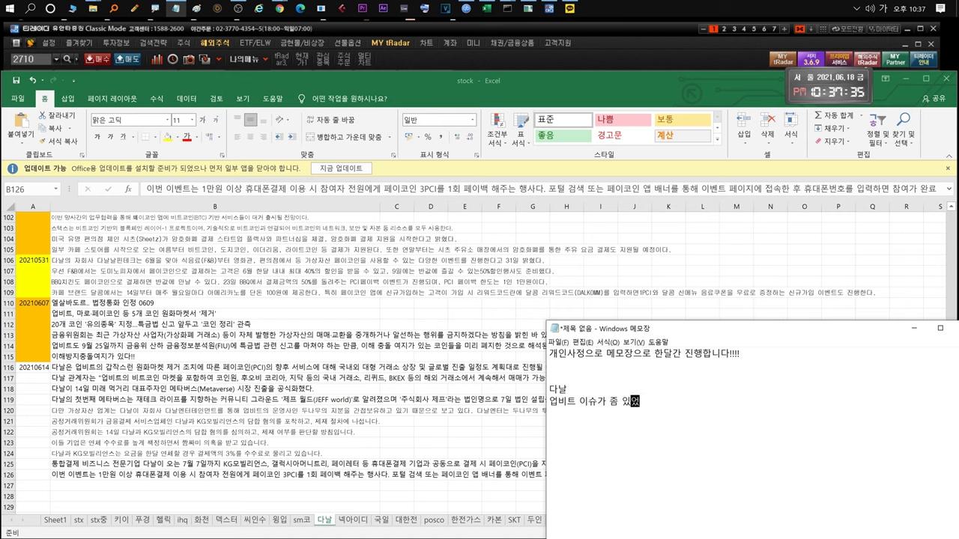
text(었습니다.)
key(Return)
key(Hangul)
text(코인베이스에서는 아)
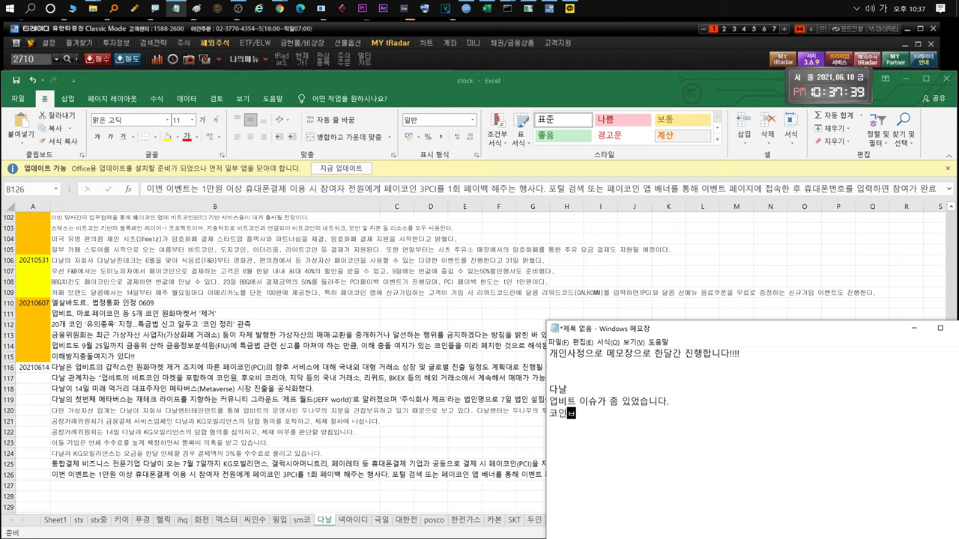
text(직)
key(BackSpace)
key(BackSpace)
key(BackSpace)
key(BackSpace)
key(BackSpace)
key(BackSpace)
key(BackSpace)
key(BackSpace)
text(에서는 )
text(계속 ㄱ)
text(래는 가능해요.)
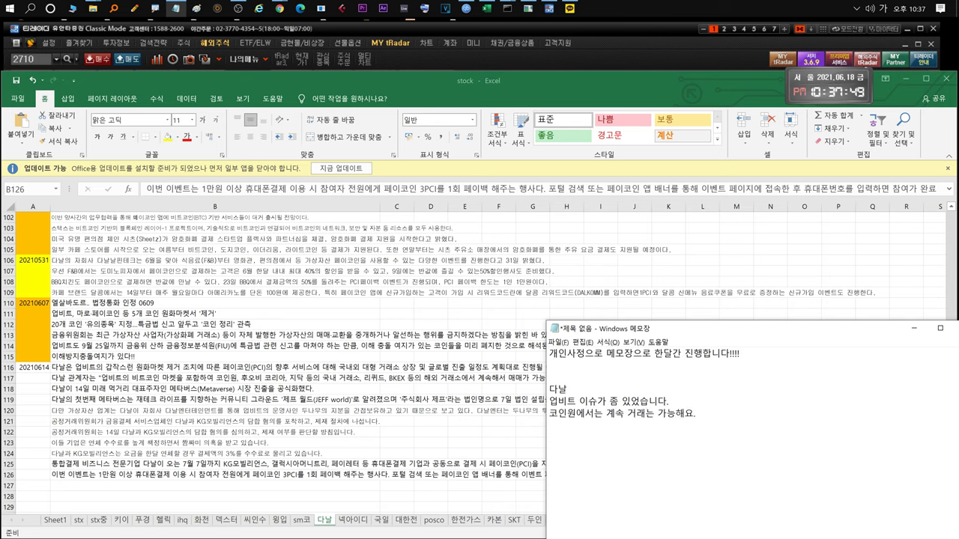
Add lines on 메타버스 news and the 공정위 sanction, advising buying after the fine
drag(608, 329, 686, 298)
text(메타버스)
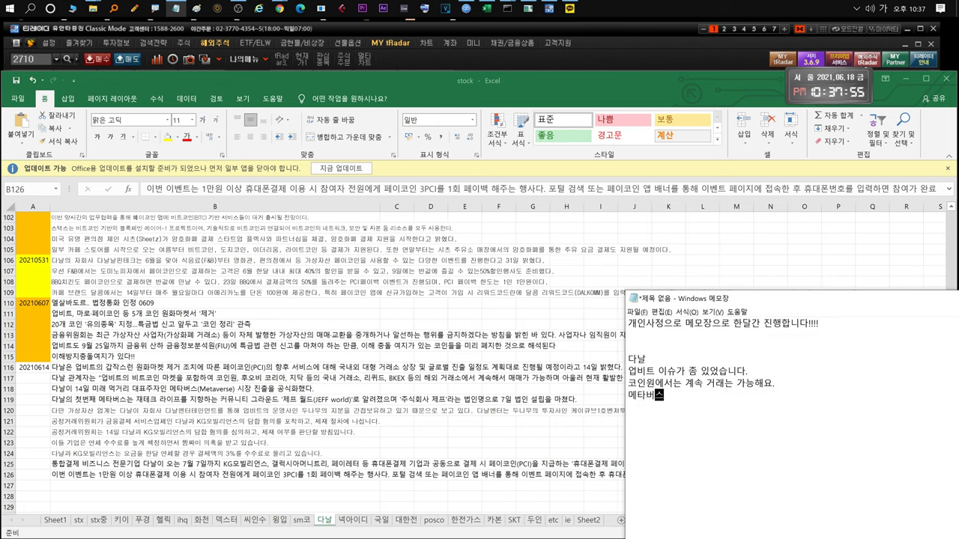
text(쪽 뉴스나왔ㄱ)
key(Return)
text(공정위에)
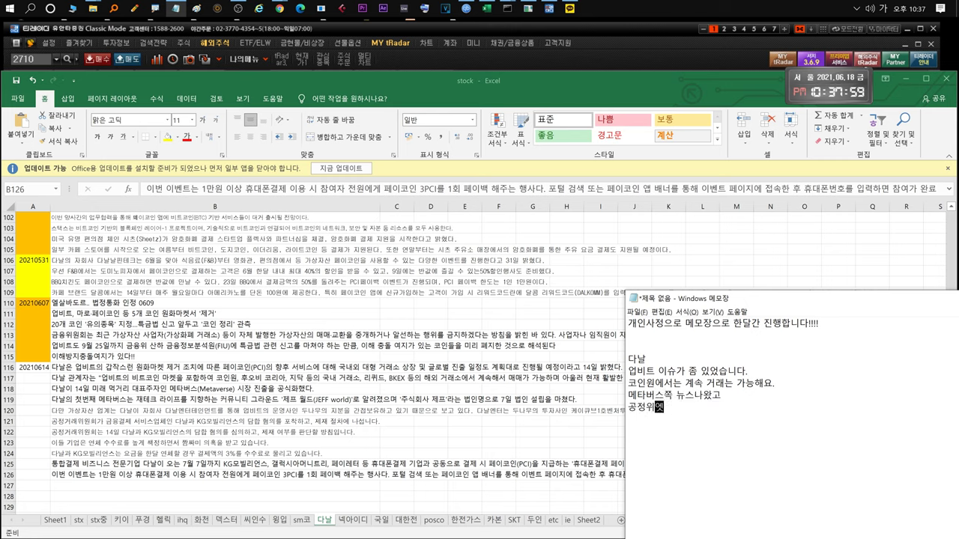
text(서 결제회사 )
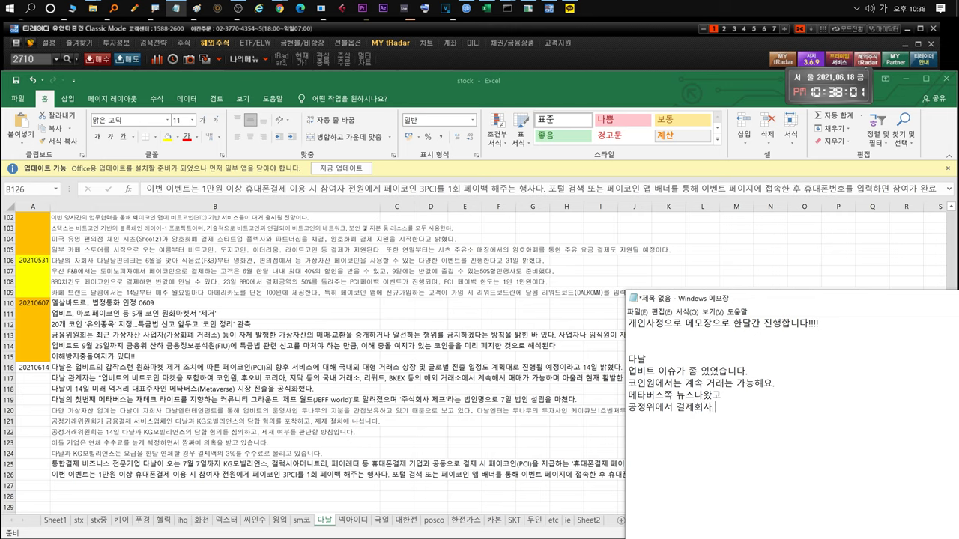
text(제재절차에 나선다고하니)
key(Return)
text(여기)
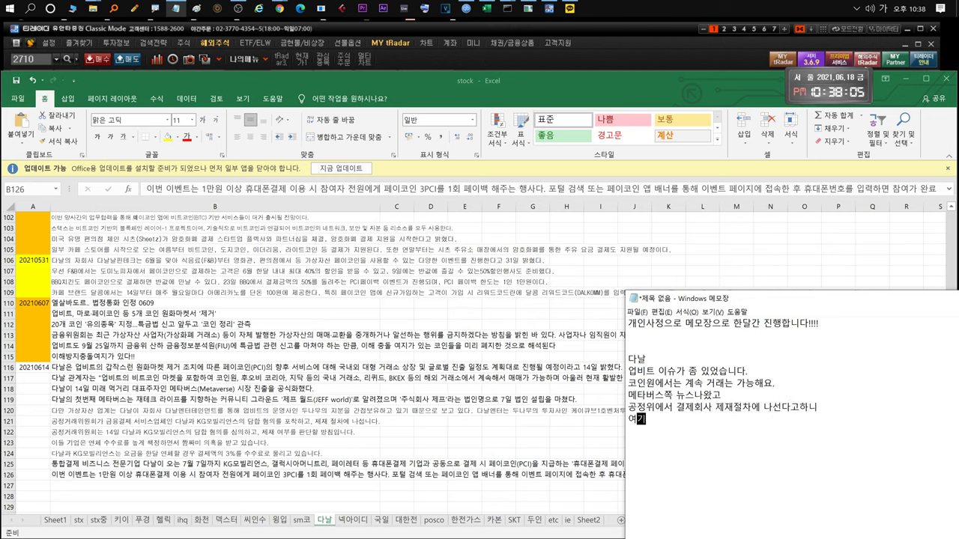
text( 벌금나오는거보고 매집하셔도 될 것 같아요.)
key(Return)
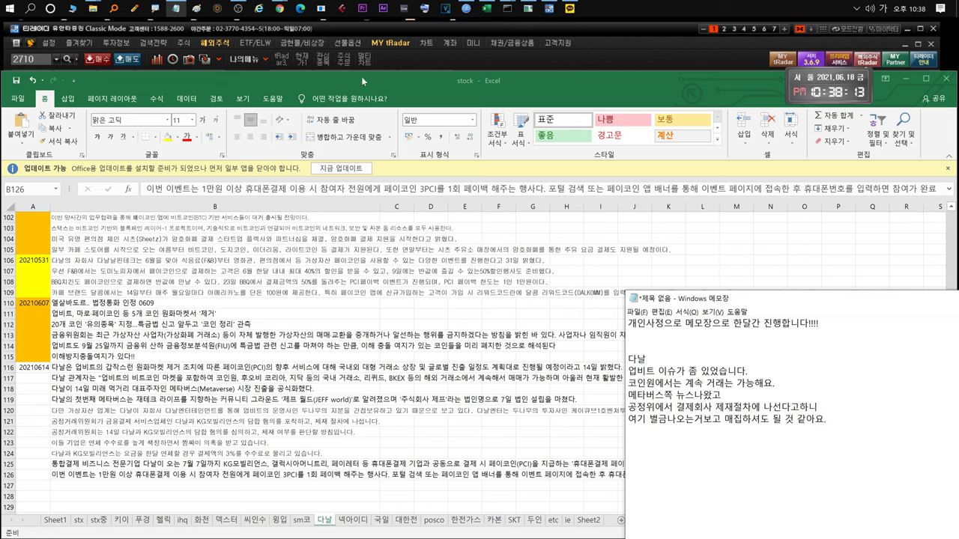
Open the 다날 chart, then note that a smooth 공정위 outcome would lift the price
click(549, 9)
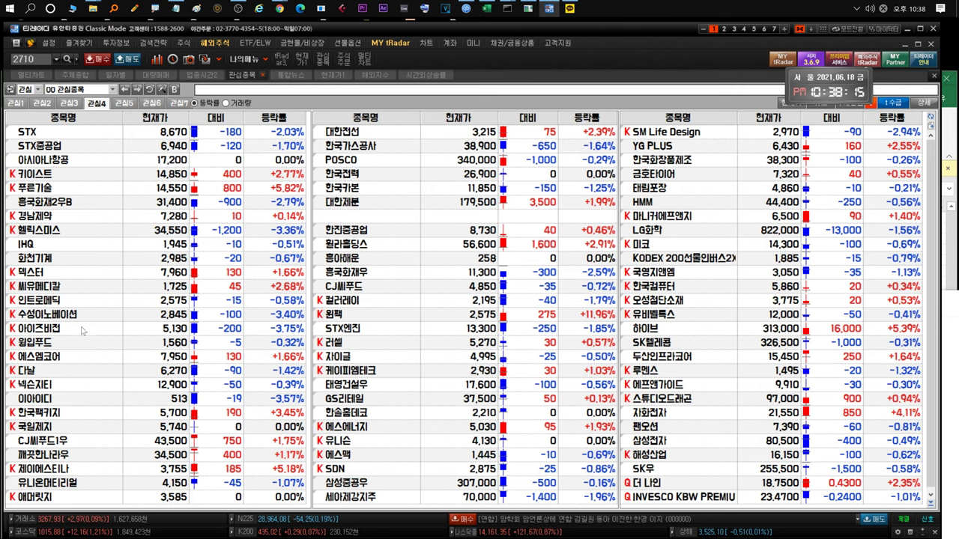
double_click(54, 370)
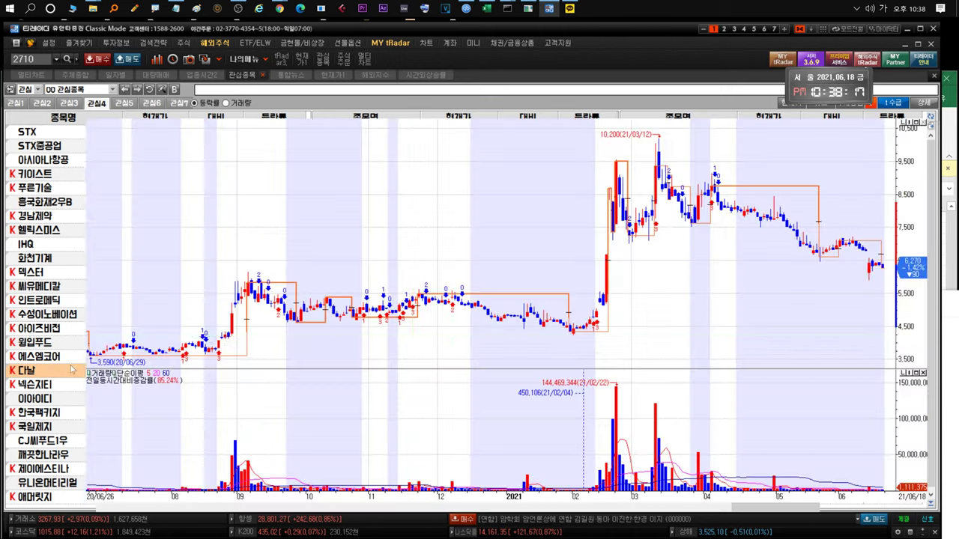
key(alt+Tab)
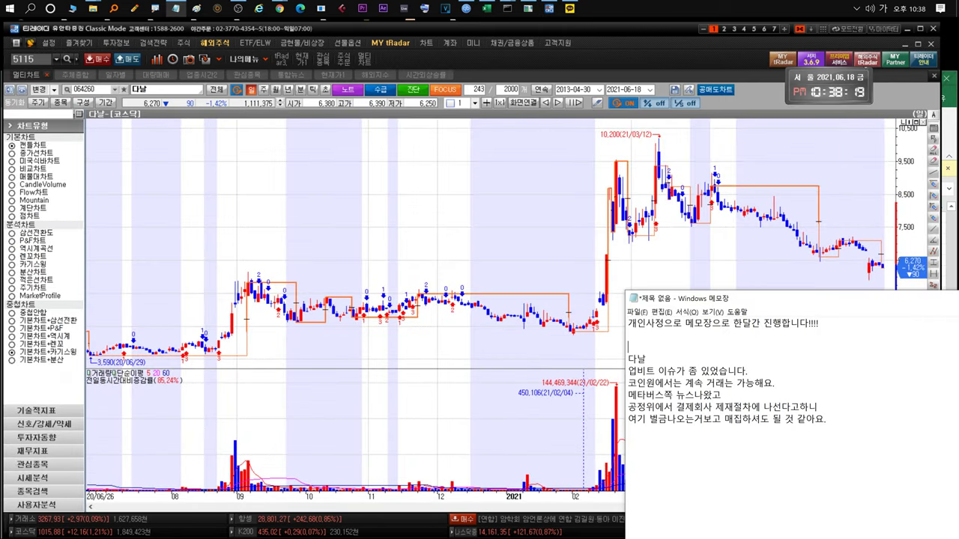
text(정위에서 잘 ㄴ)
text(어가며)
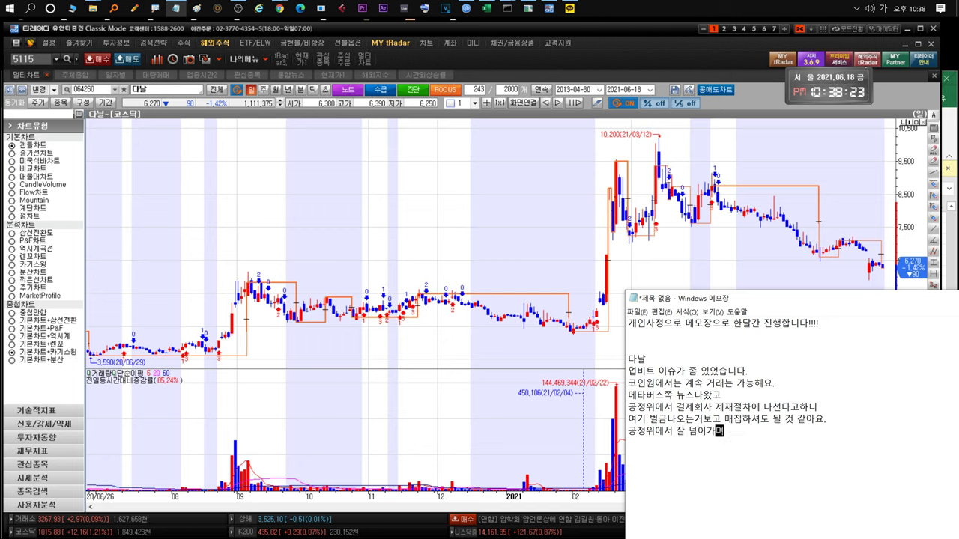
text(ㄴ 주가 올라가는데 좋을것같)
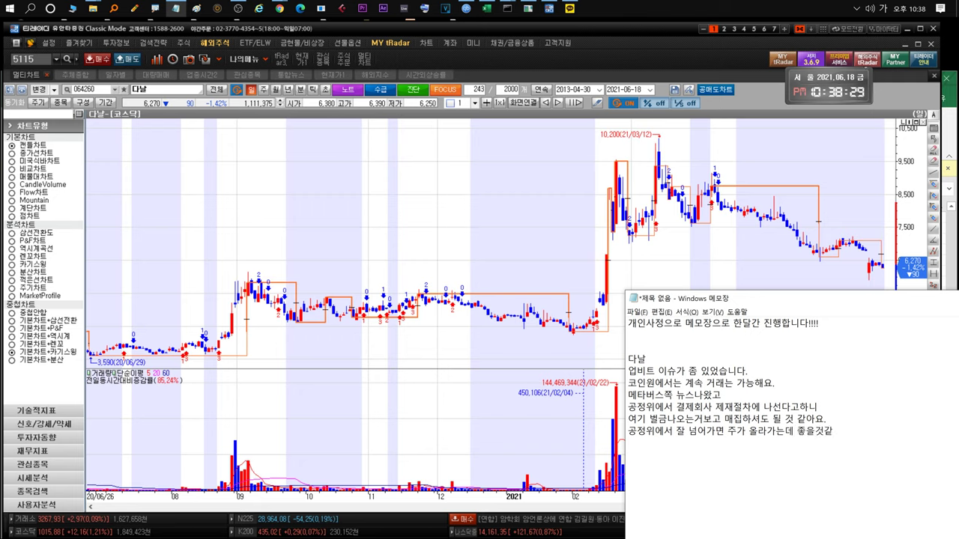
text(..)
Record Monday's 6천원 buy / 6400 sell day trade and no trades since
key(Return)
text(일단 월요일)
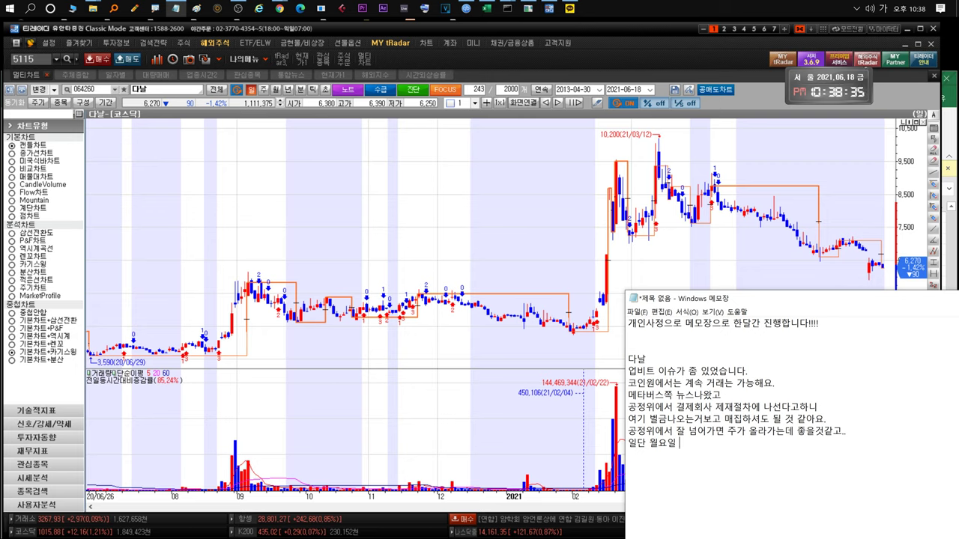
text(6천원)
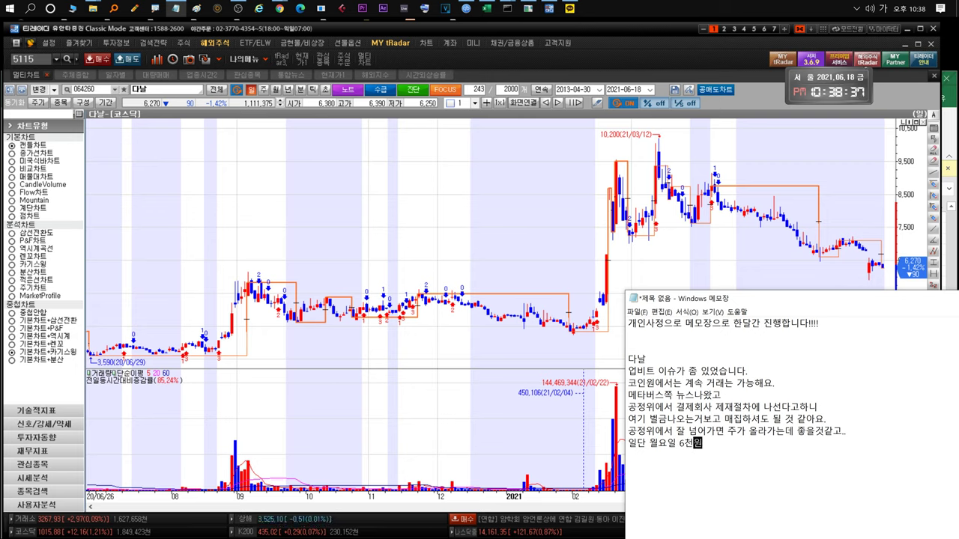
text(매수 6400매도)
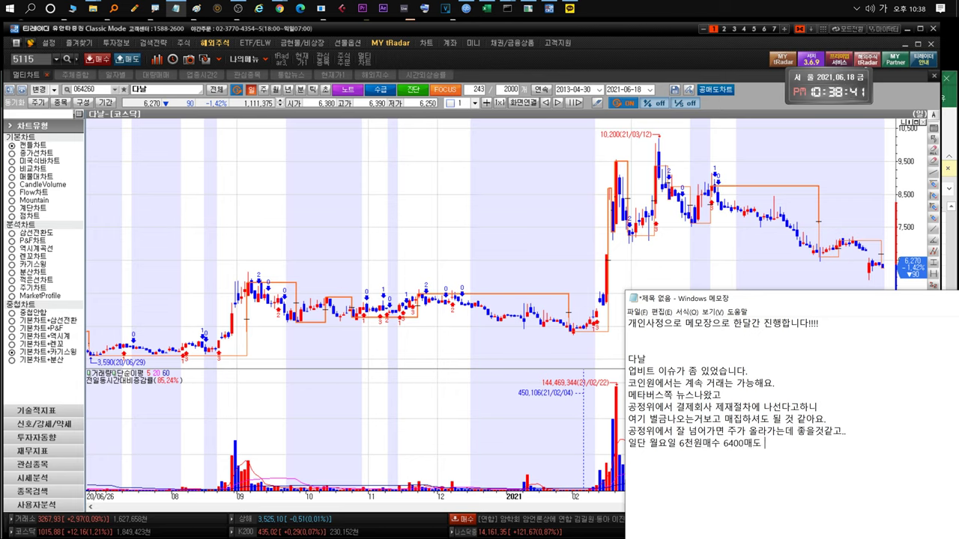
text( 단타 한번해했고 그뒤로 안하고이있습니다.)
key(Return)
Add the 5천원~6400 box-range sideways outlook and select the commentary
text(일단 요정도선에서 계속 유지되지않을까시)
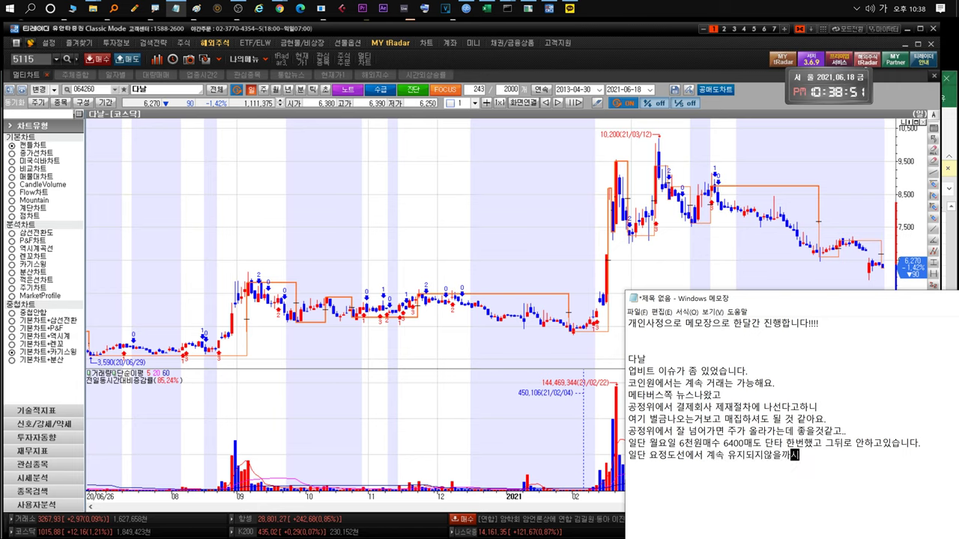
text(ㅍ)
text(고)
key(Return)
text(5천우)
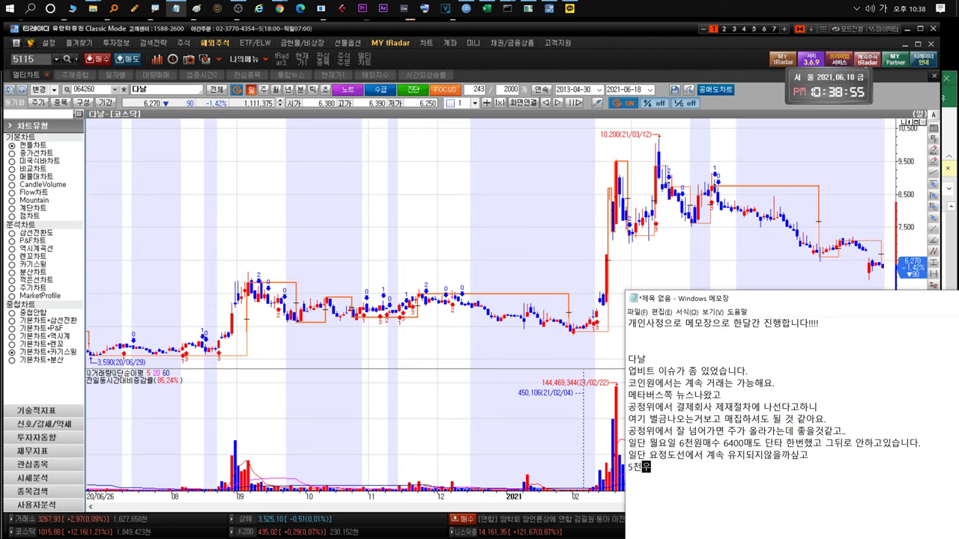
text(~6400)
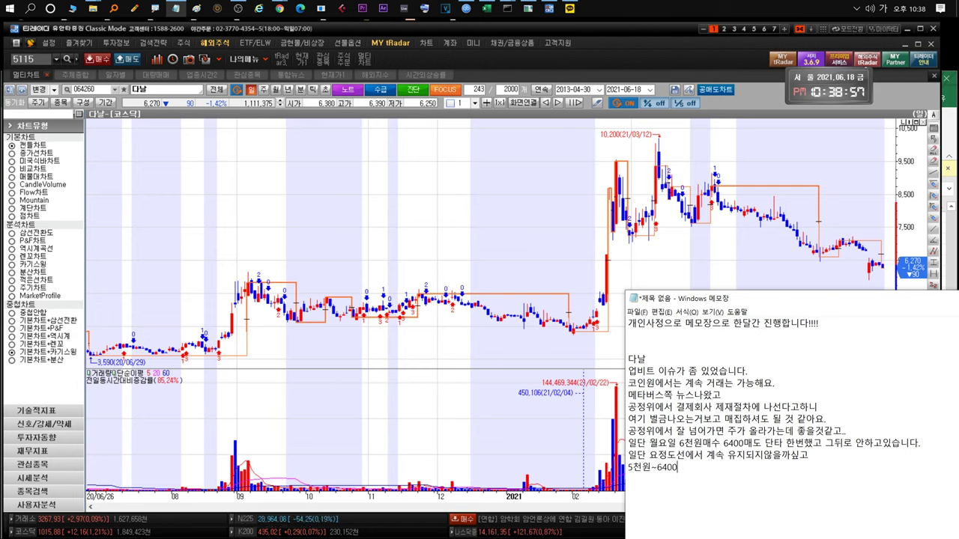
text(선 박스권 횡보 당분)
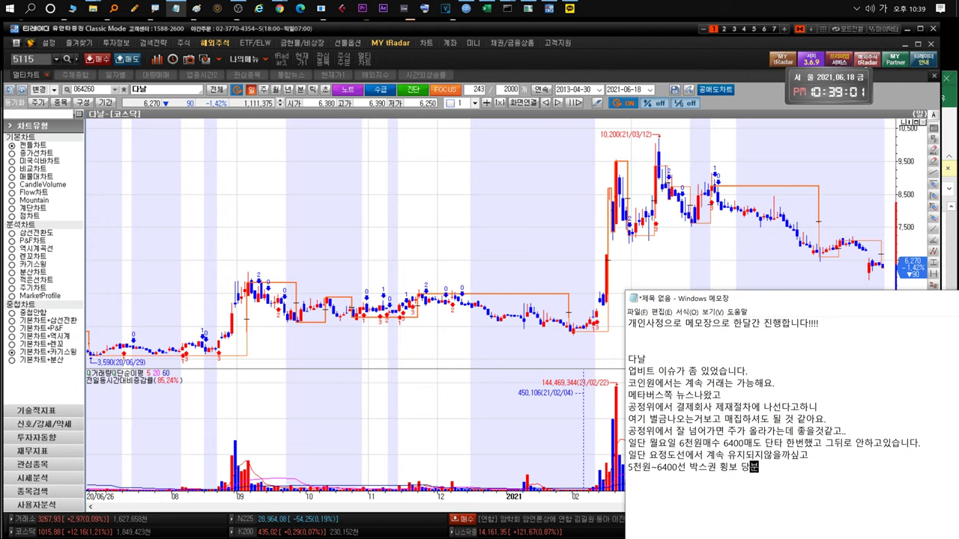
text(간 나올것같습니다.)
key(Return)
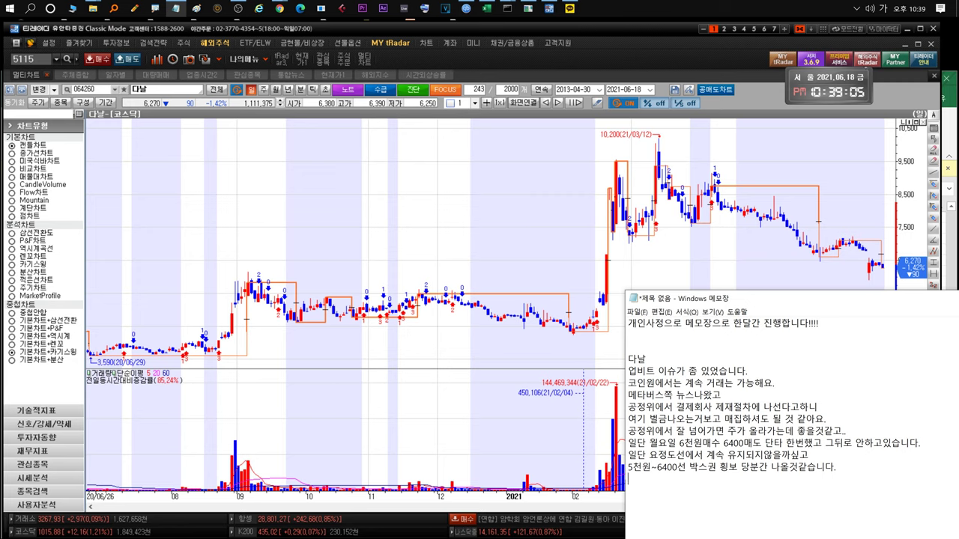
key(shift+Up)
key(shift+Up)
key(shift+Up)
key(shift+Up)
key(shift+Up)
key(shift+Up)
key(shift+Up)
key(shift+Up)
key(shift+Up)
key(shift+Up)
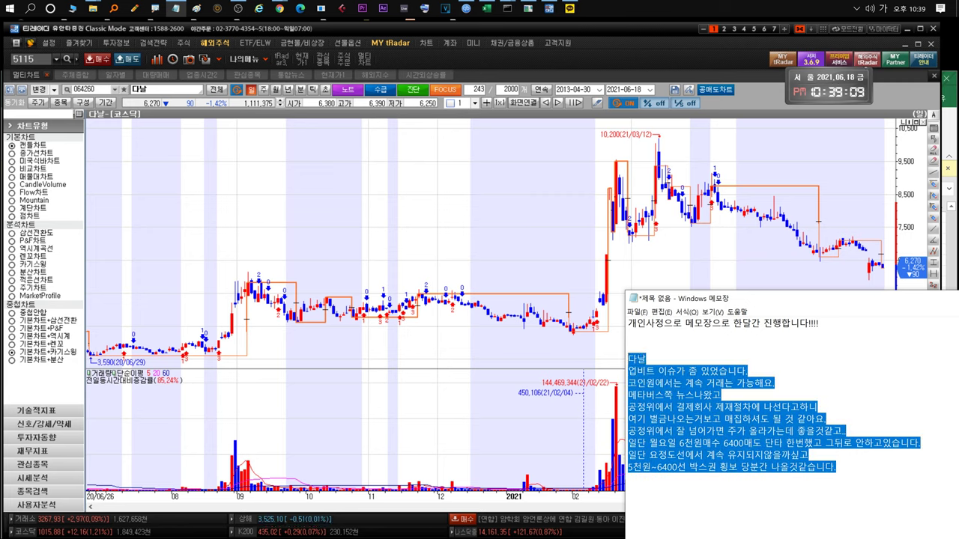
Delete the selected 다날 commentary and pick 넥슨지티 in the watchlist
key(Delete)
click(483, 71)
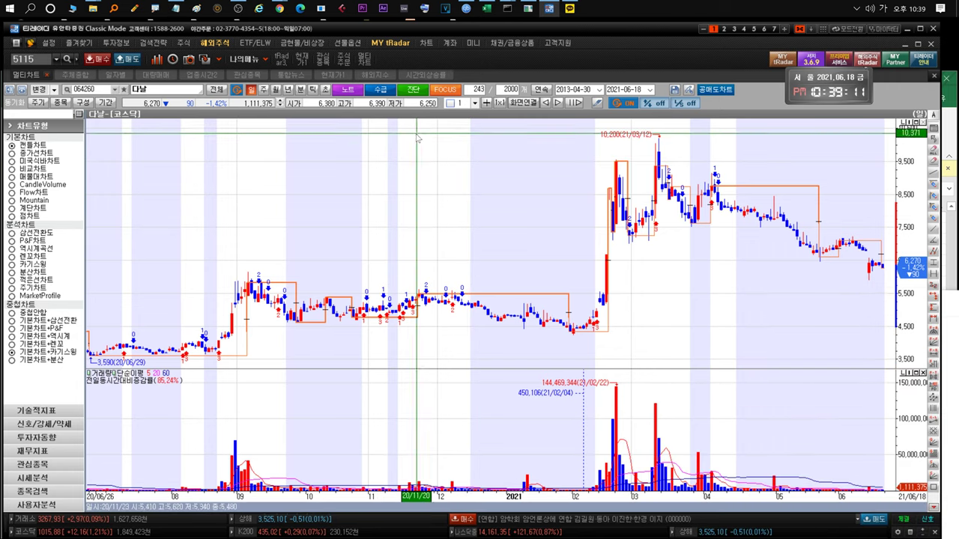
click(247, 75)
click(45, 384)
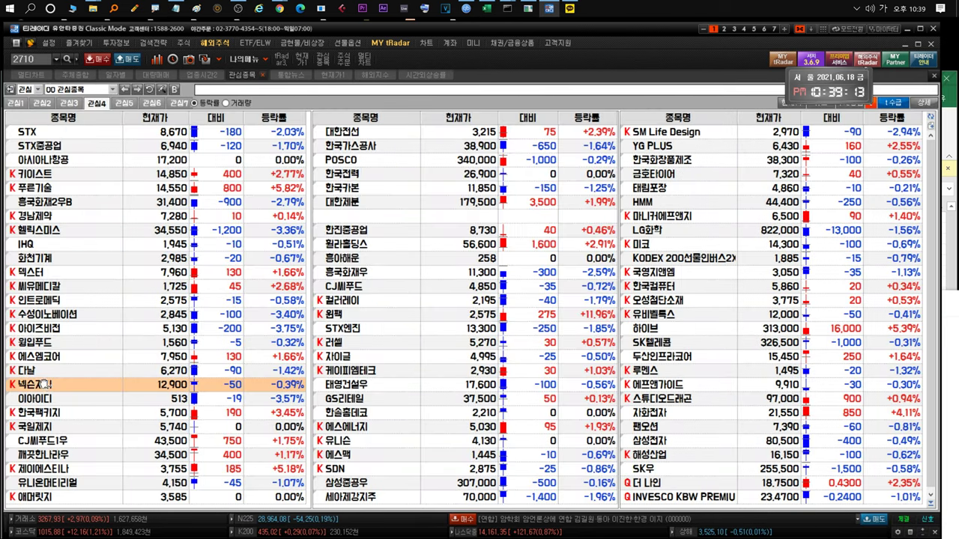
Read notes on the 넥아이디 sheet (B69, B70), then the 국일 and 대한전 sheets (B38)
click(950, 140)
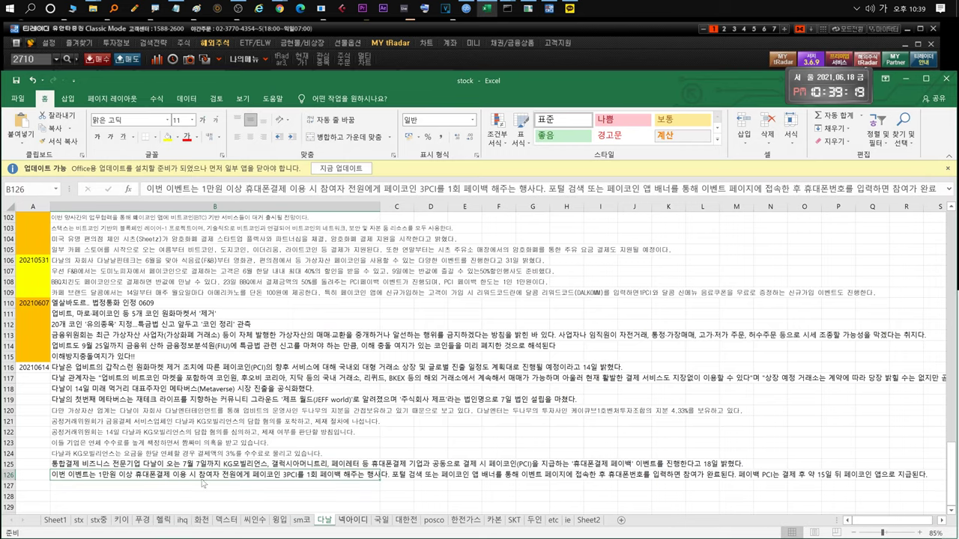
key(ctrl+Page_Down)
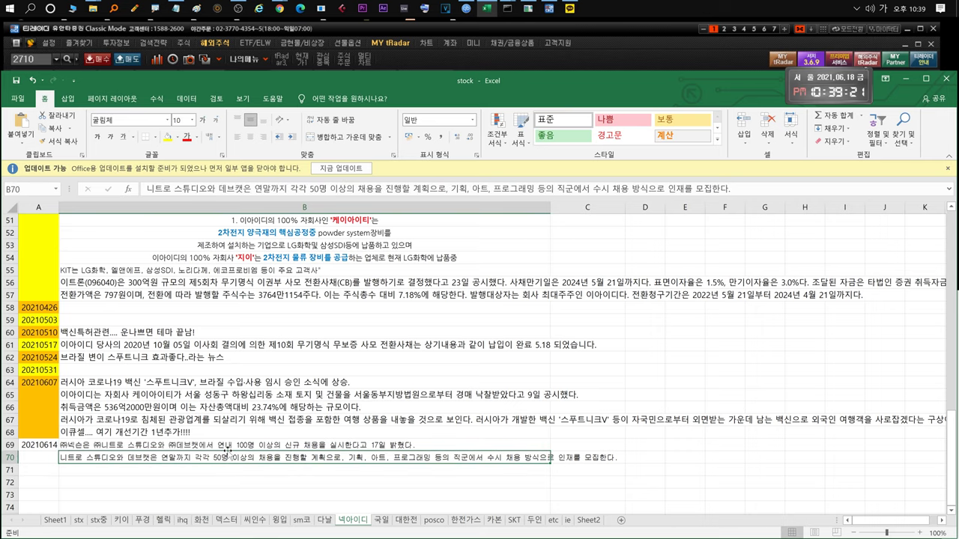
click(231, 447)
click(242, 459)
click(381, 520)
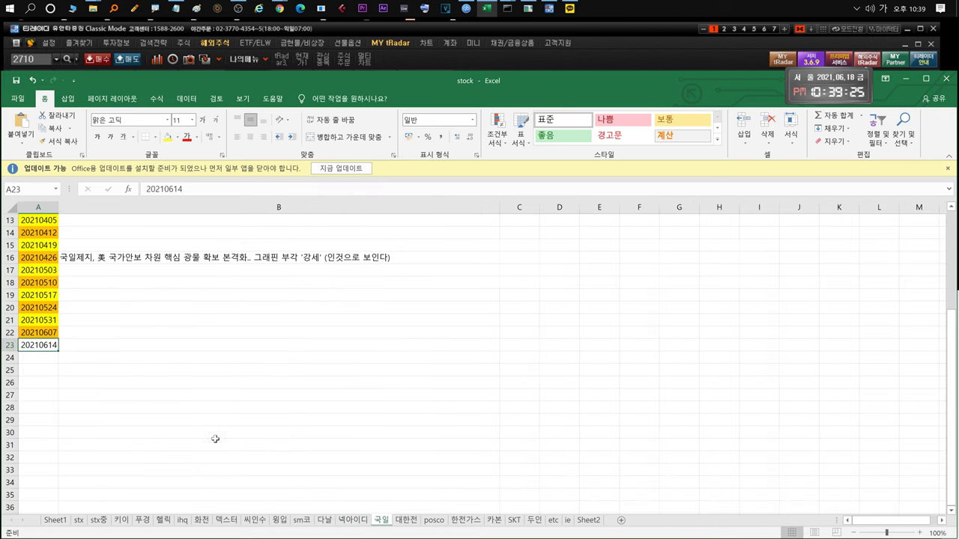
click(404, 520)
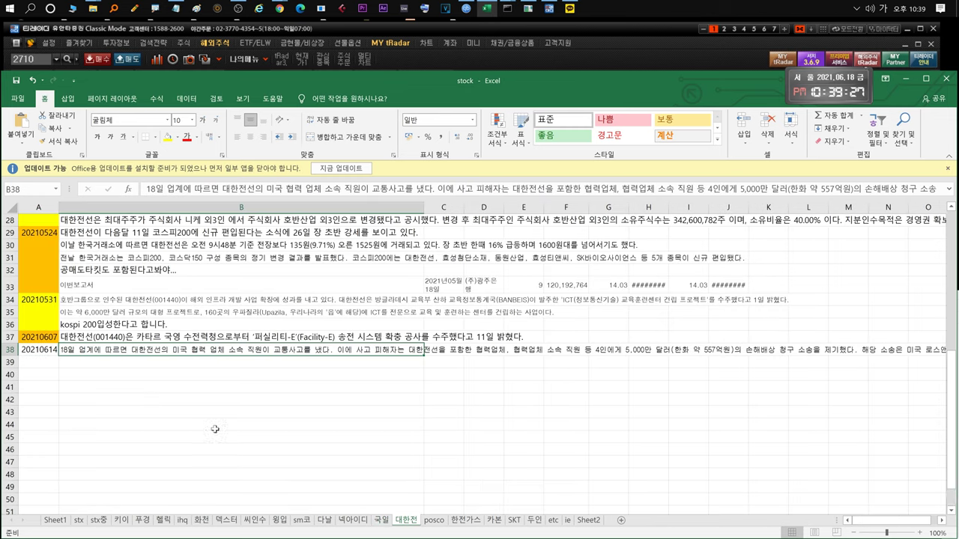
click(255, 353)
Browse the 이아이디, 깨끗한나라우, 제이에스티나, 유니온머티리얼, 애머릿지 and 대한전선 watchlist rows, then show the memo
click(430, 59)
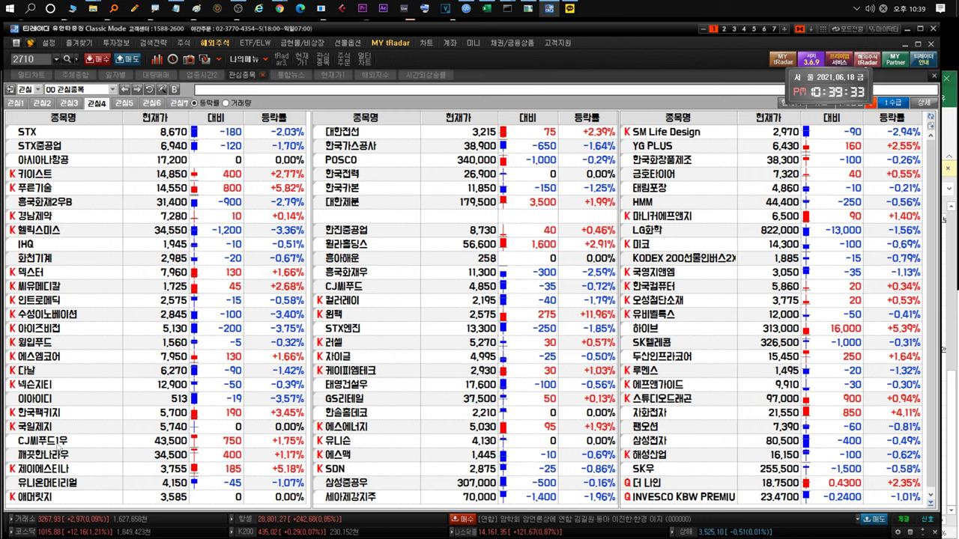
click(78, 400)
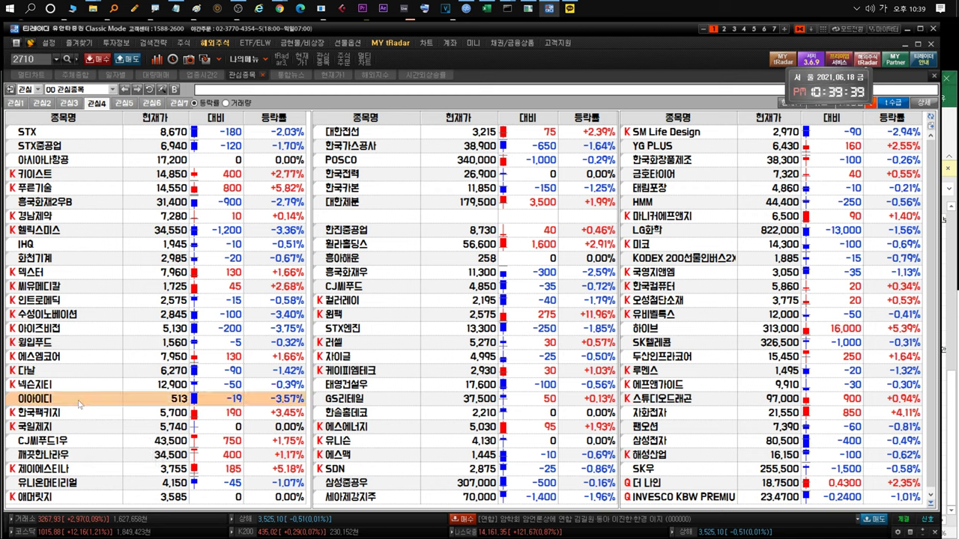
click(60, 452)
click(64, 469)
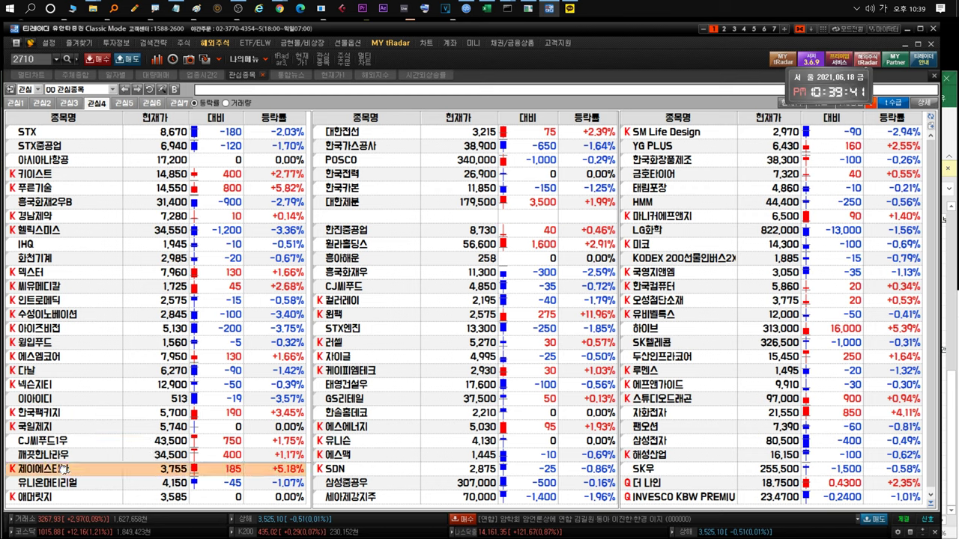
click(66, 483)
click(66, 497)
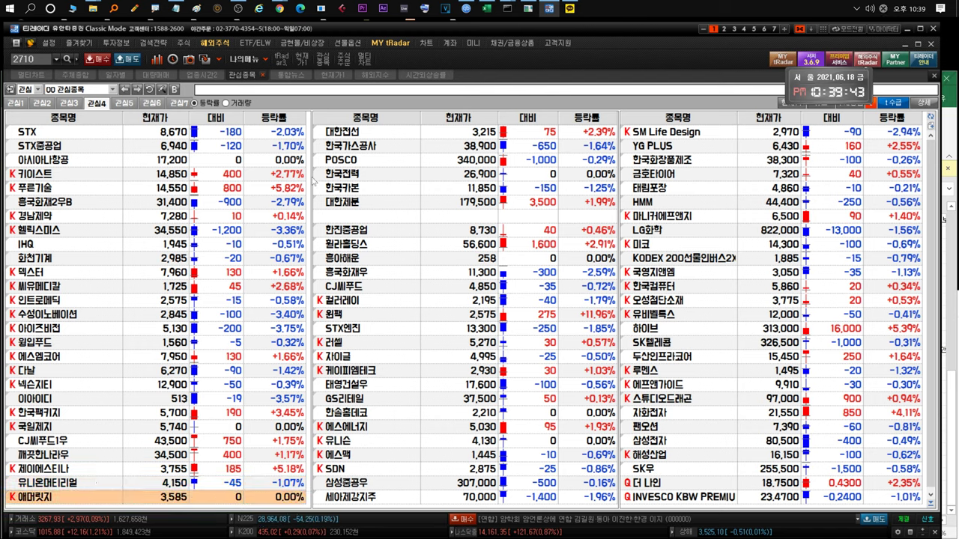
click(361, 135)
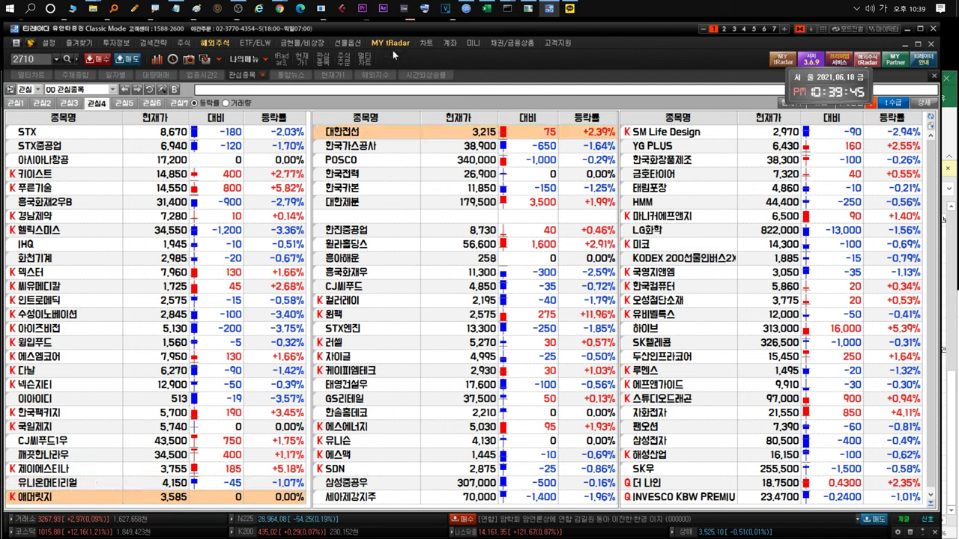
click(176, 9)
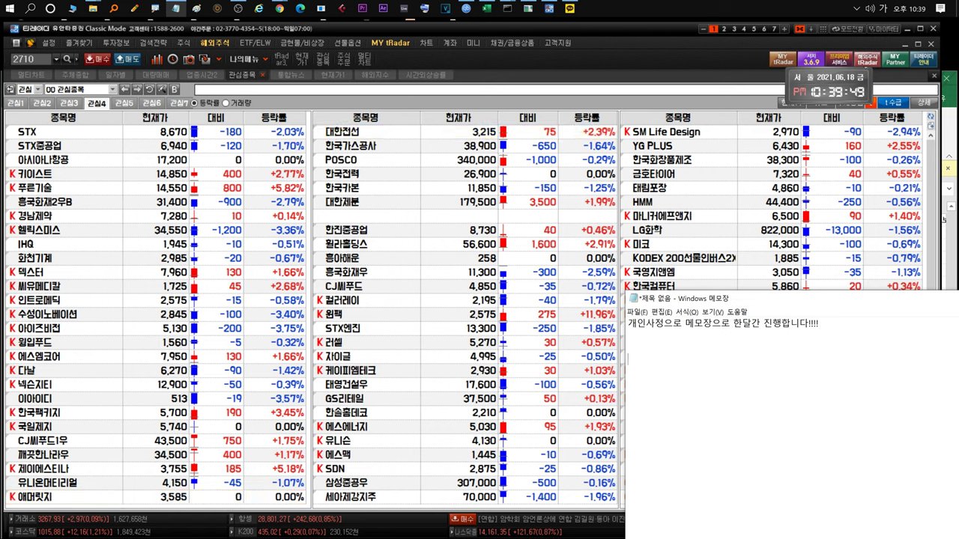
key(Return)
key(Return)
key(Return)
text(대한전선)
key(Return)
text(악재뉴스 하나)
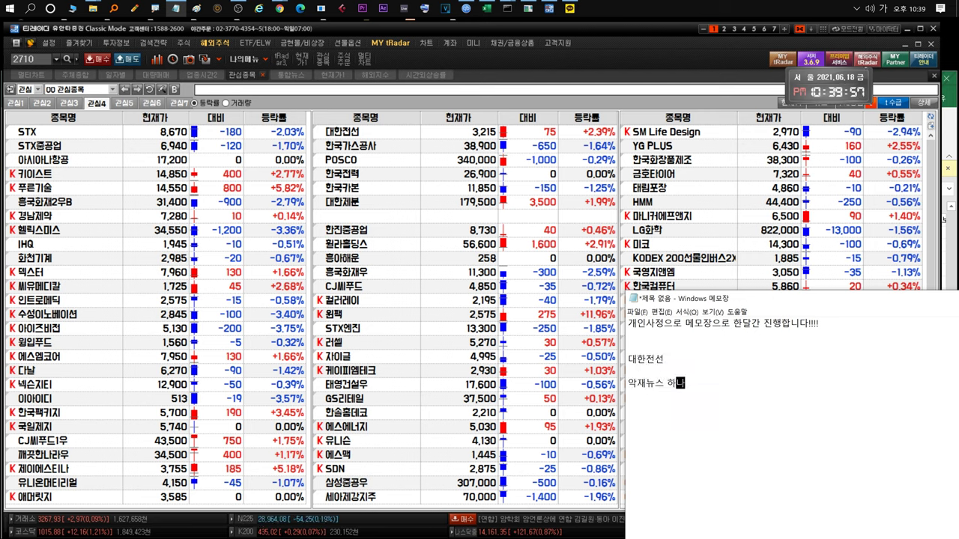
text( 나오긴했는데 )
text(큰 의미는 없)
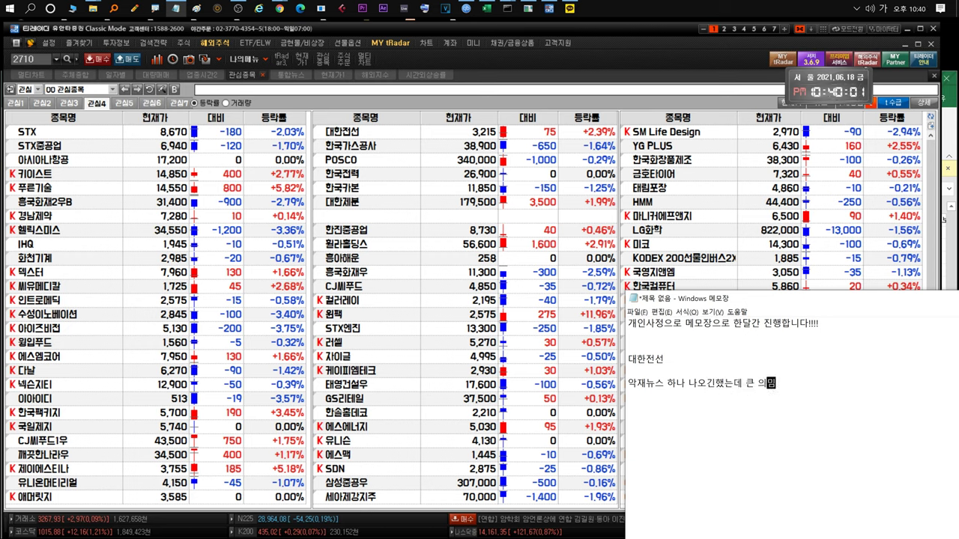
text(어보이고)
key(Return)
text(일단 )
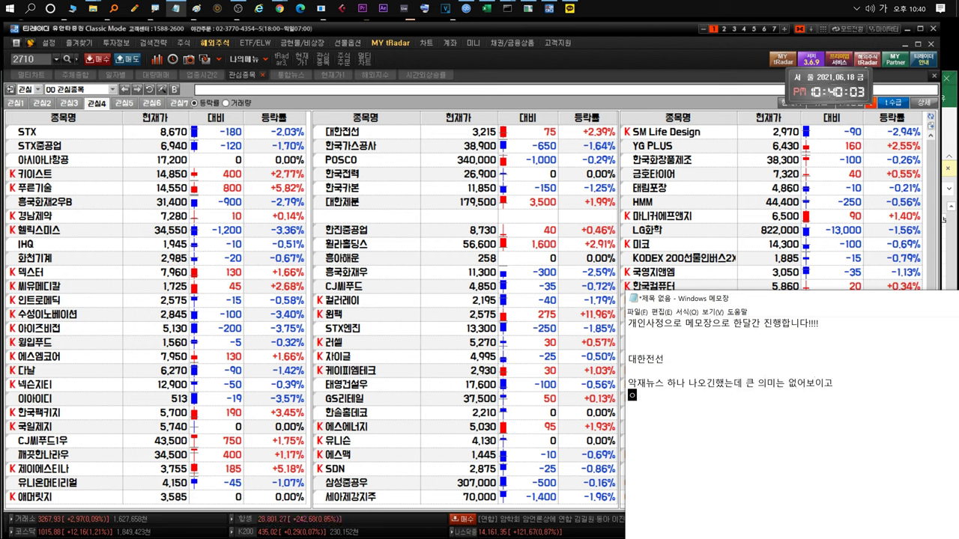
text(급등후 )
text(숨고르기중인것)
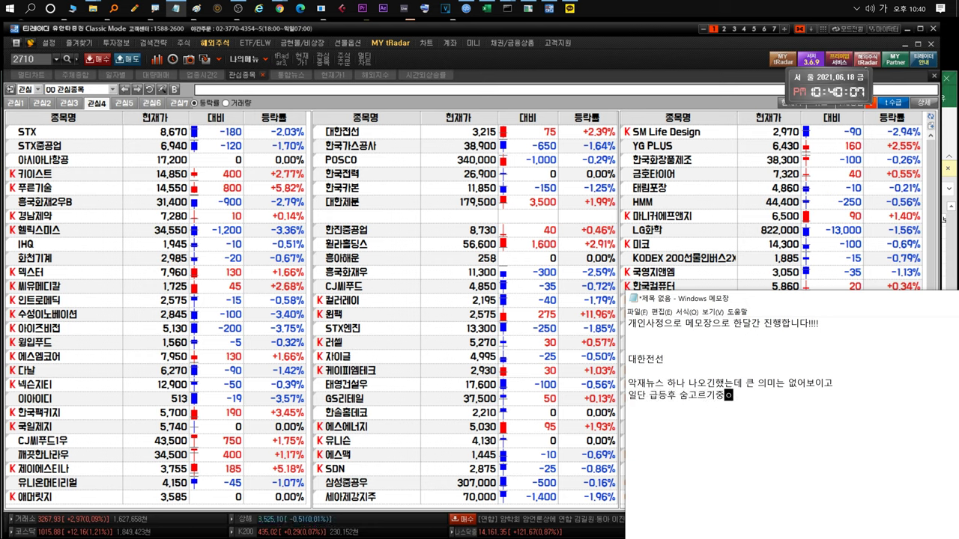
text(같네요)
key(Return)
text(전선주들 전체적으로 좋기때문에 2차상승 때)
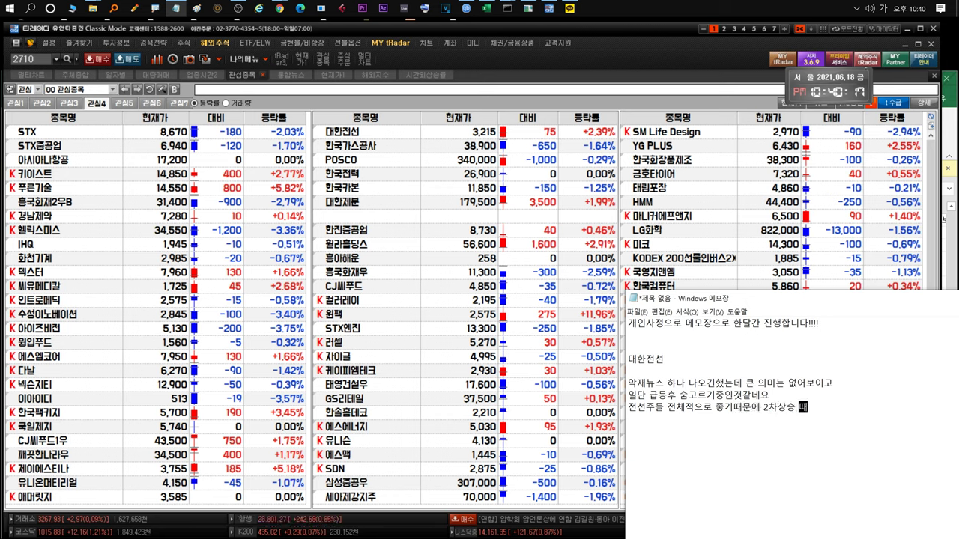
text( 되면 나오지않을까싶)
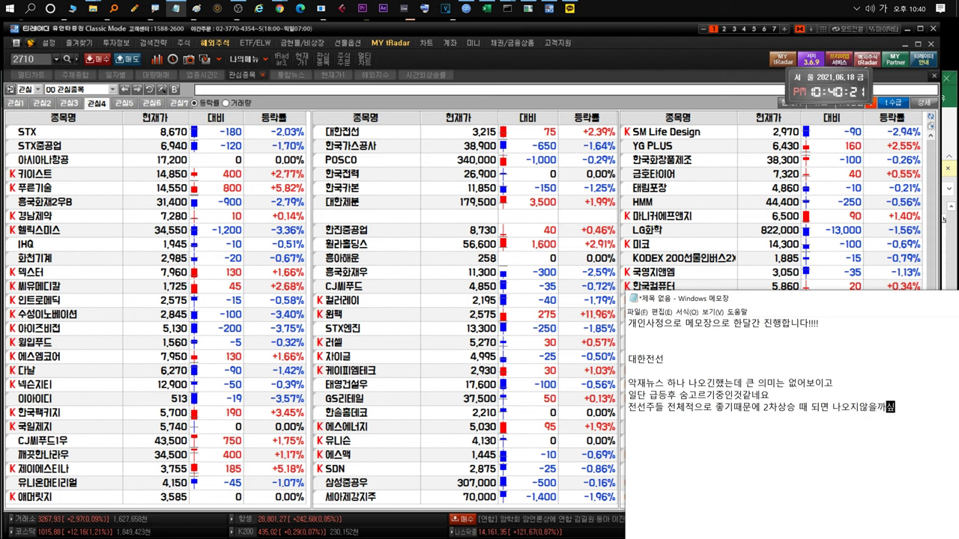
text(은데)
key(Return)
text(일단 )
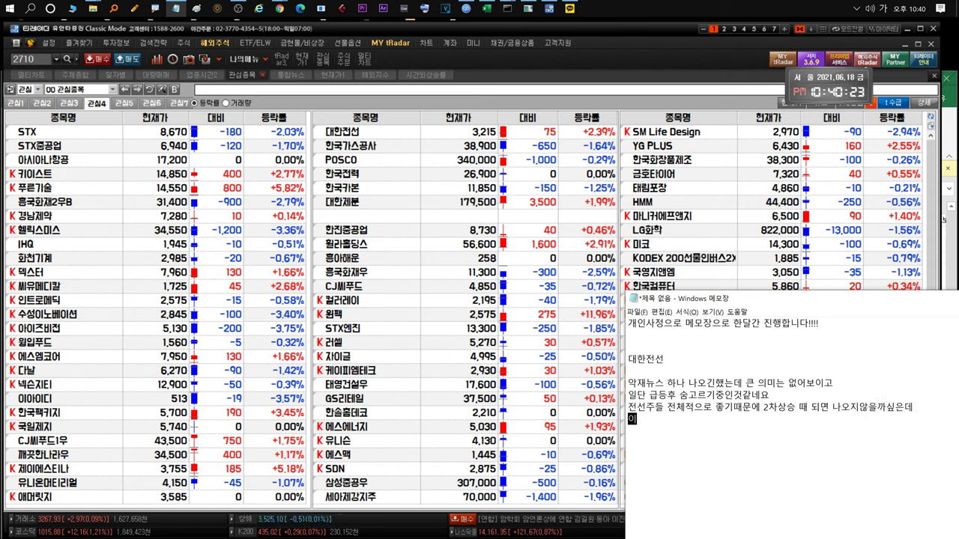
text(다른종목 보느라 단타)
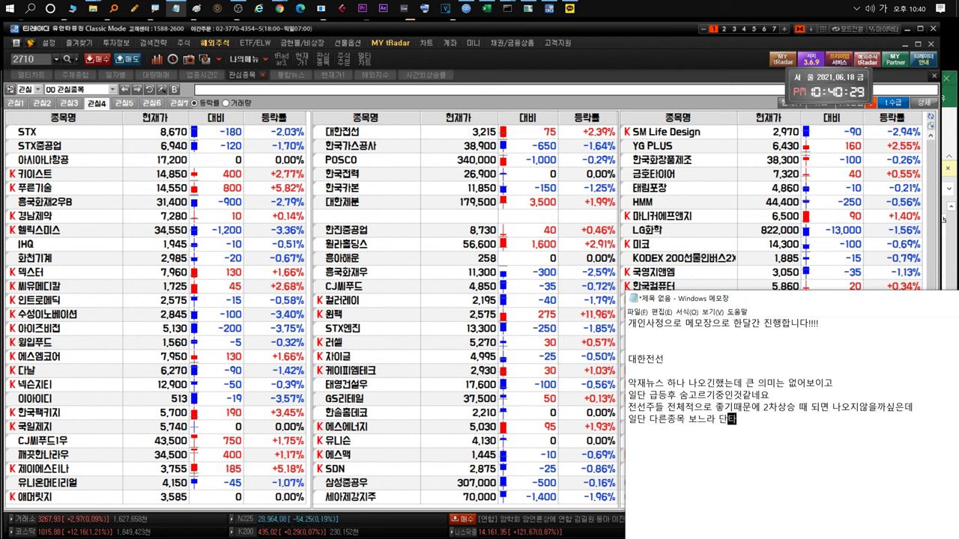
text(/매집은 안하)
key(BackSpace)
text(고있ㅅ)
text(습니다.)
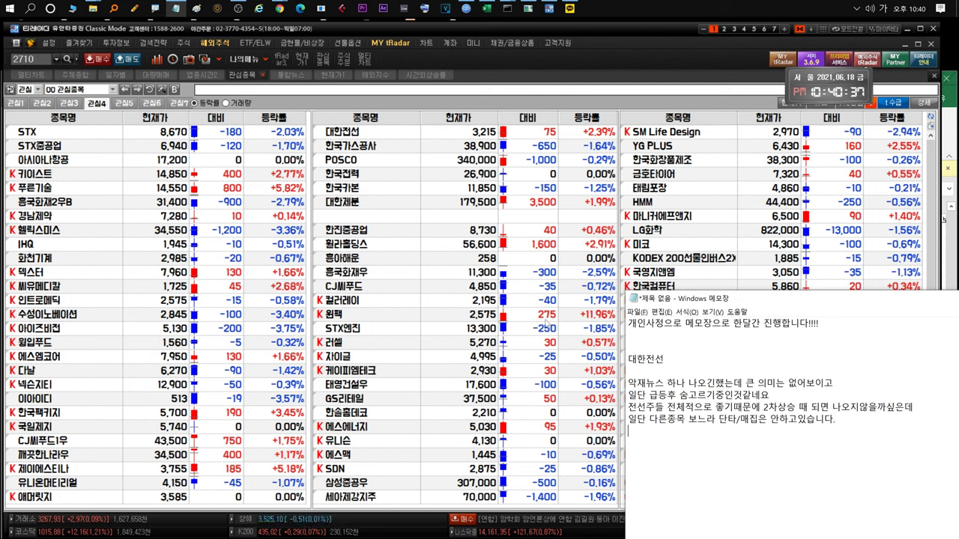
text(차트 무난한정도!!)
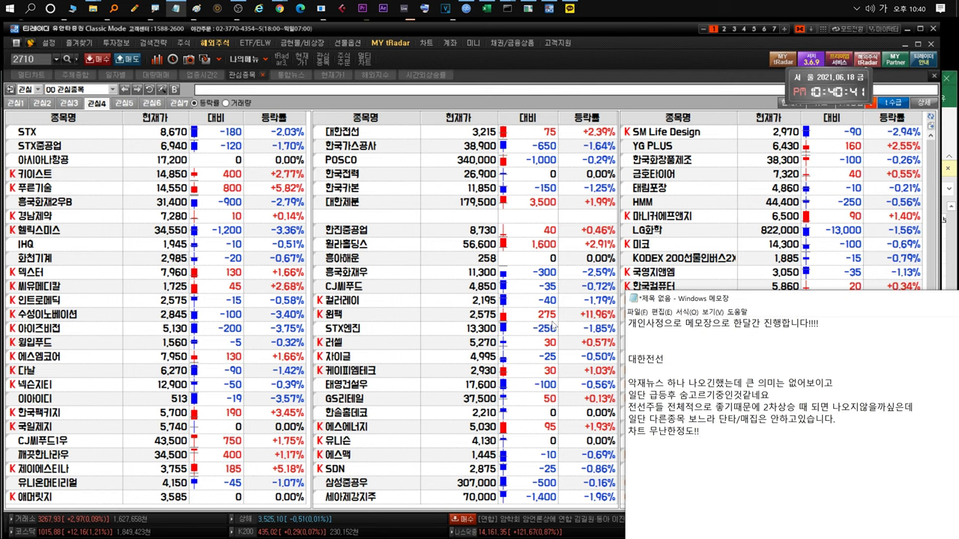
key(shift+Up)
key(shift+Up)
key(shift+Up)
key(shift+Up)
key(shift+Up)
key(shift+Up)
key(shift+Up)
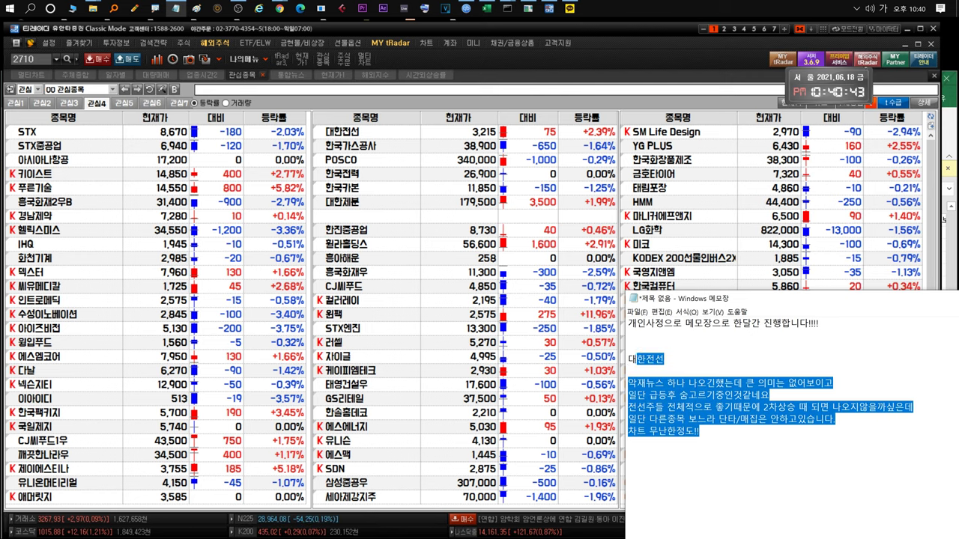
key(BackSpace)
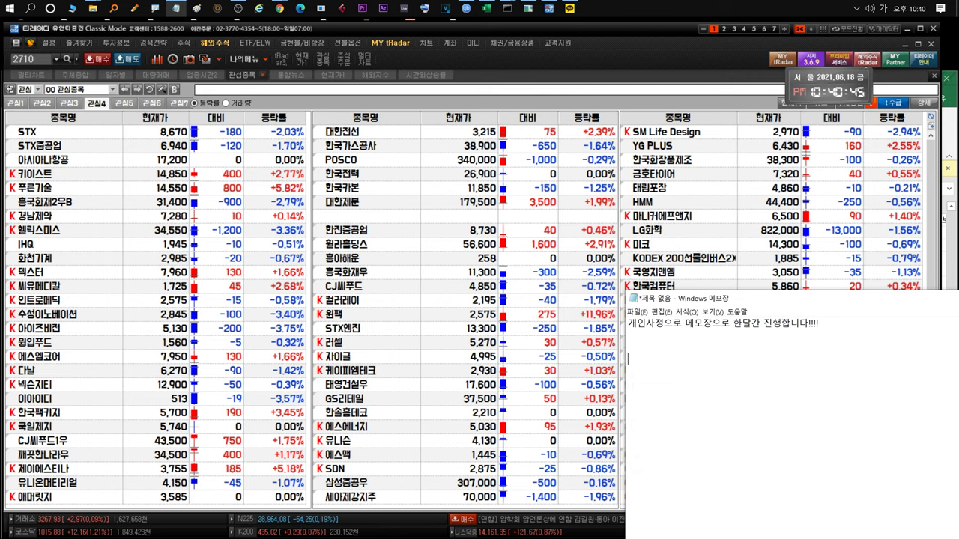
Type the 한국가스공사 heading in Notepad and open Excel's 한전가스 sheet
text(한국가스공사)
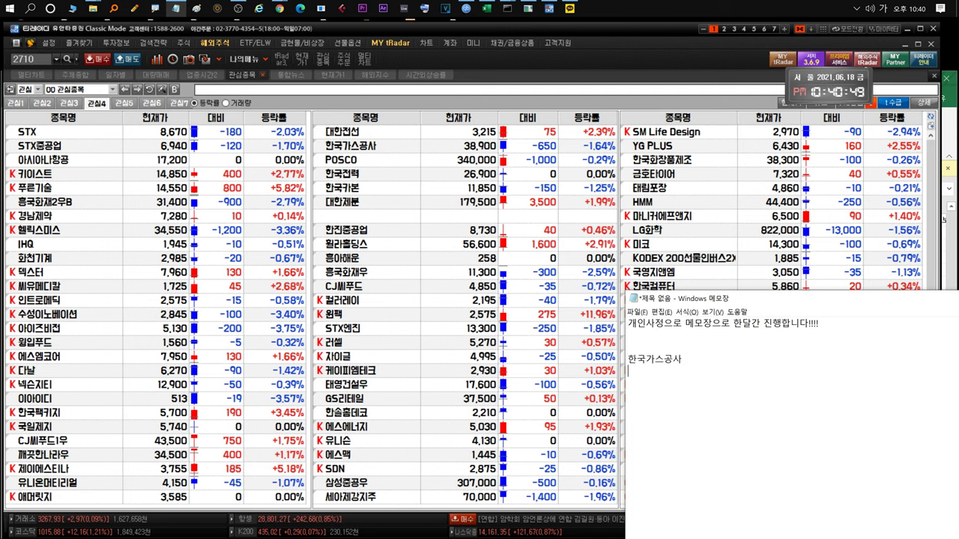
key(alt+Tab)
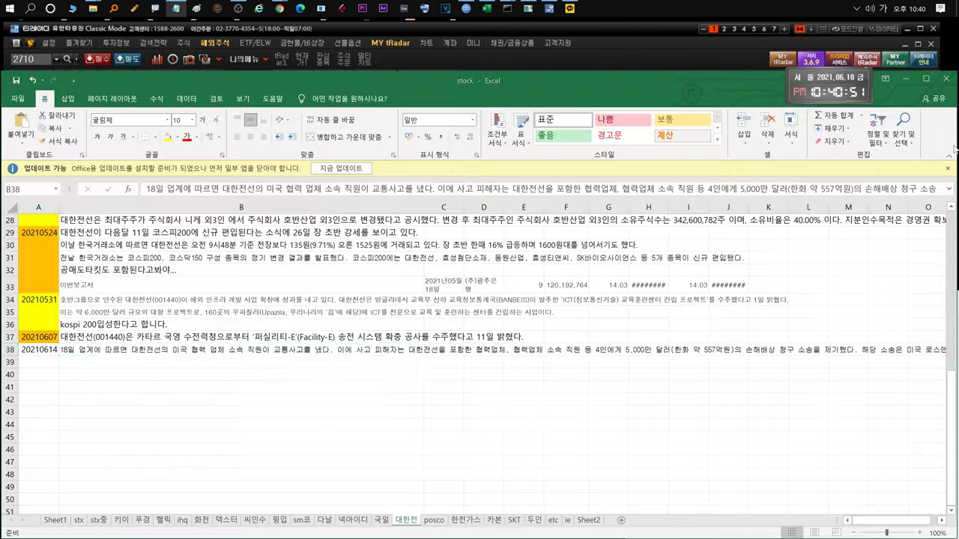
click(436, 520)
click(463, 520)
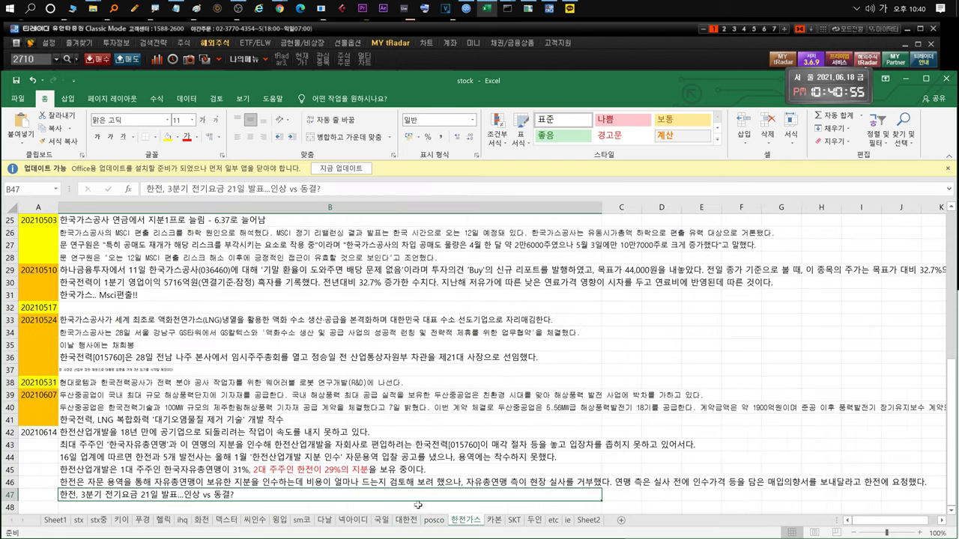
Read the 한전가스 notes in cells B42–B47, then return to the memo
click(152, 433)
click(146, 444)
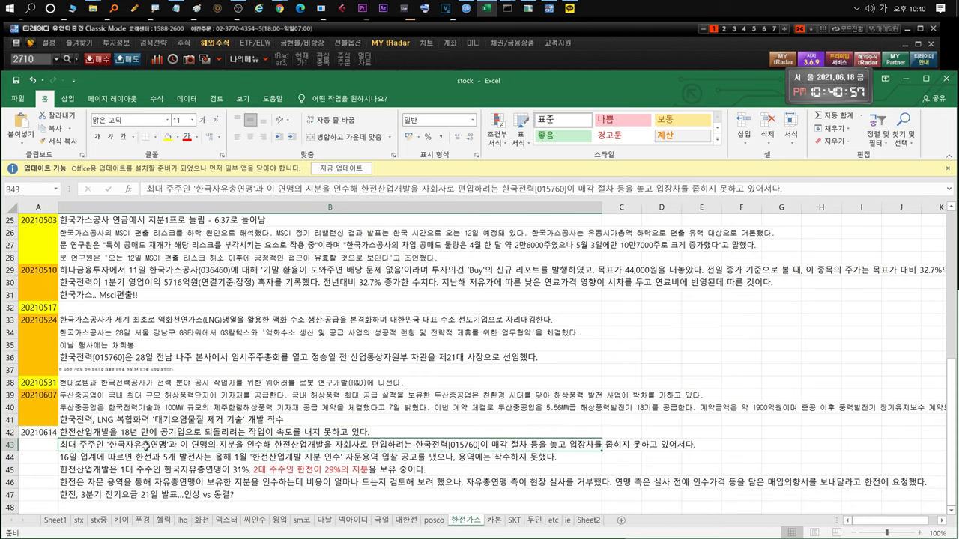
click(217, 469)
click(172, 481)
click(159, 492)
click(526, 66)
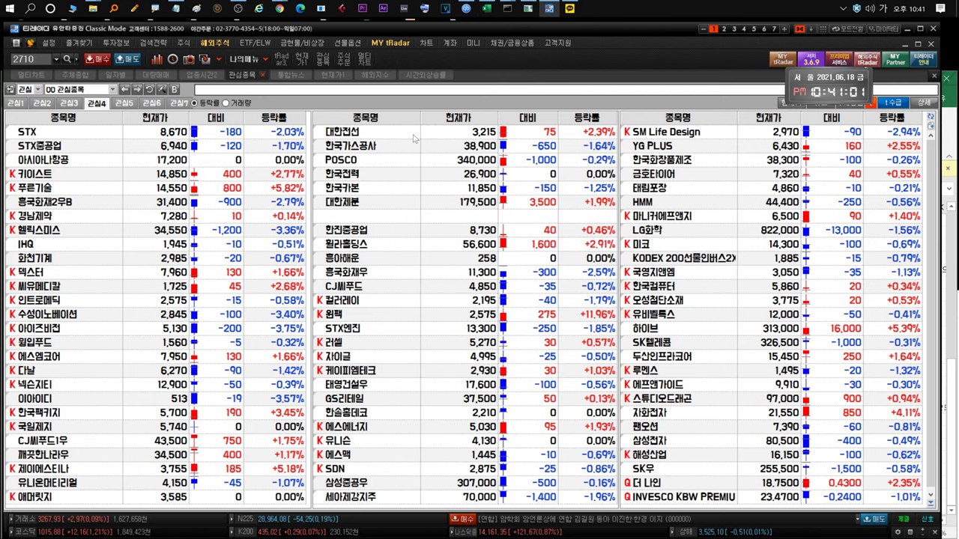
click(179, 8)
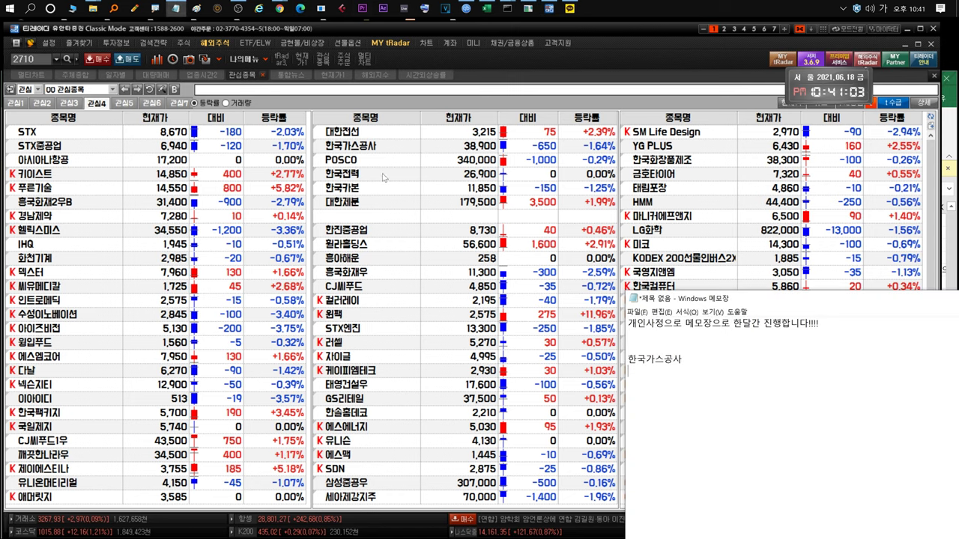
Write the 한국가스공사 comment: a pause is due, but keep holding long-term
text(어느정도 올라와)
text(ㅆ으니 조금 쉬어도 도)
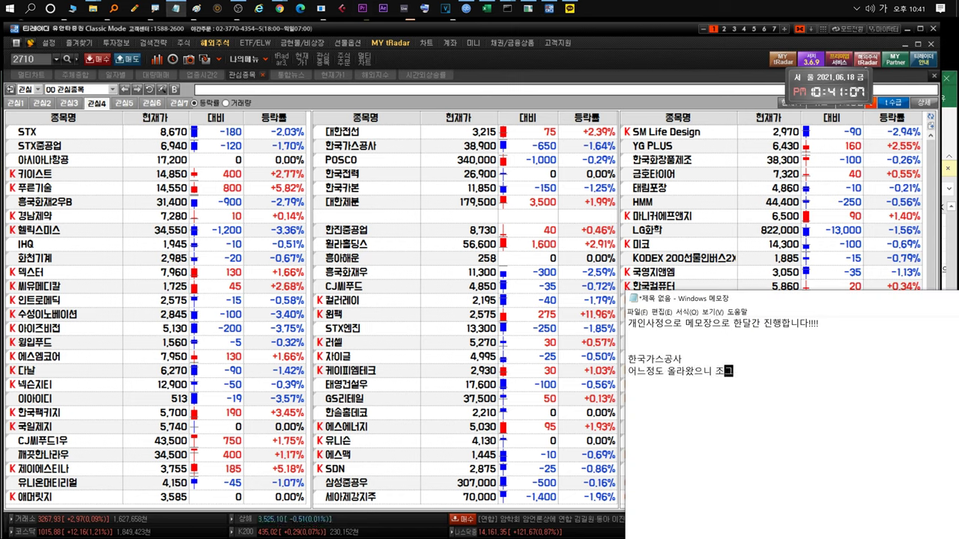
text(ㅣㄹ 타이밍인데)
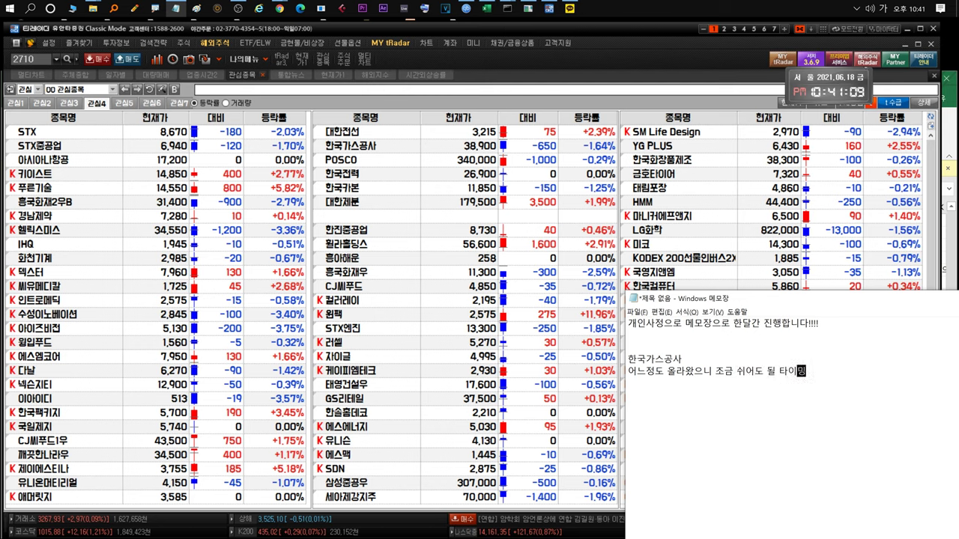
key(Return)
text(좀 더 길)
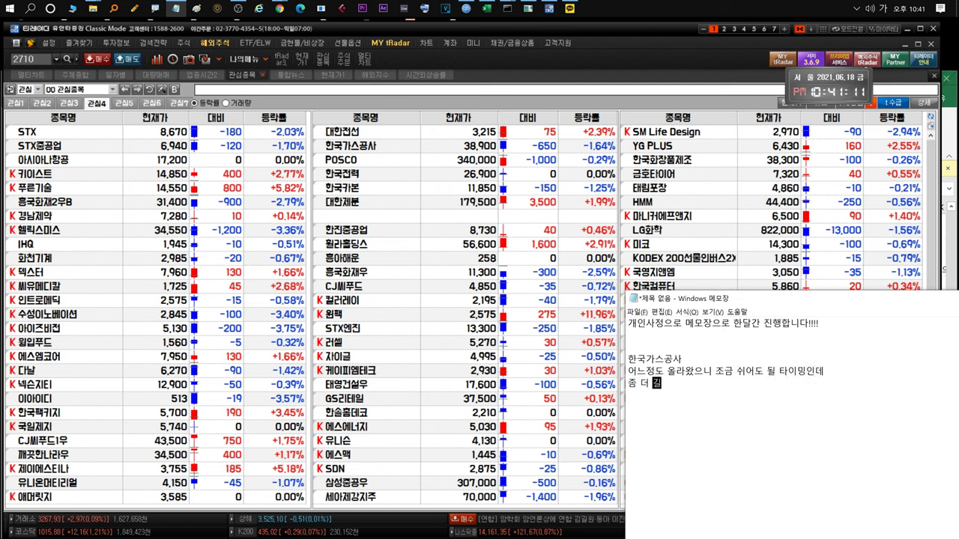
text(게보며ㄴ 좋으)
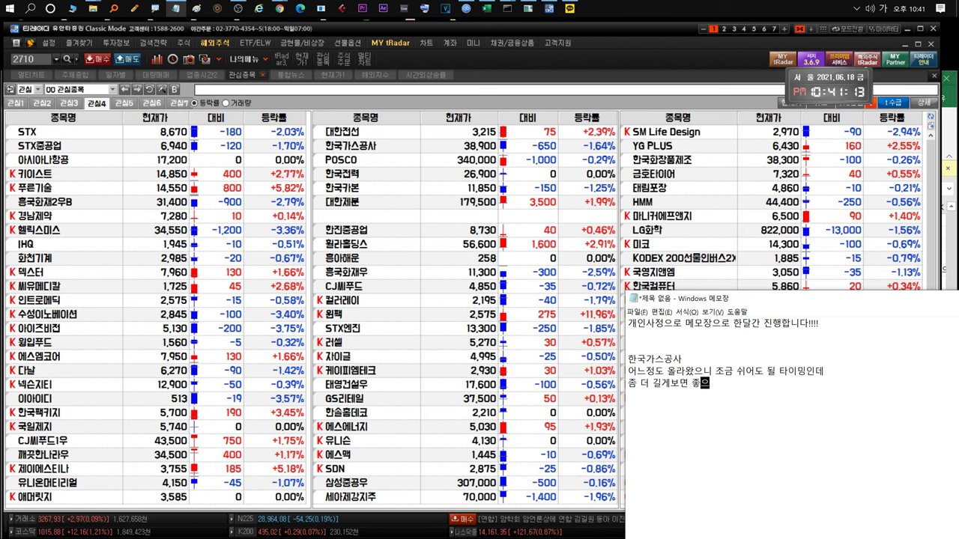
text(테니 홀딩계속ㅎㅏ면 될 것 같습니다.)
Start a posco note about possible short-term gains after a big rise, for long-term holders
key(Return)
text(posco)
key(Hangul)
text(ㄴ)
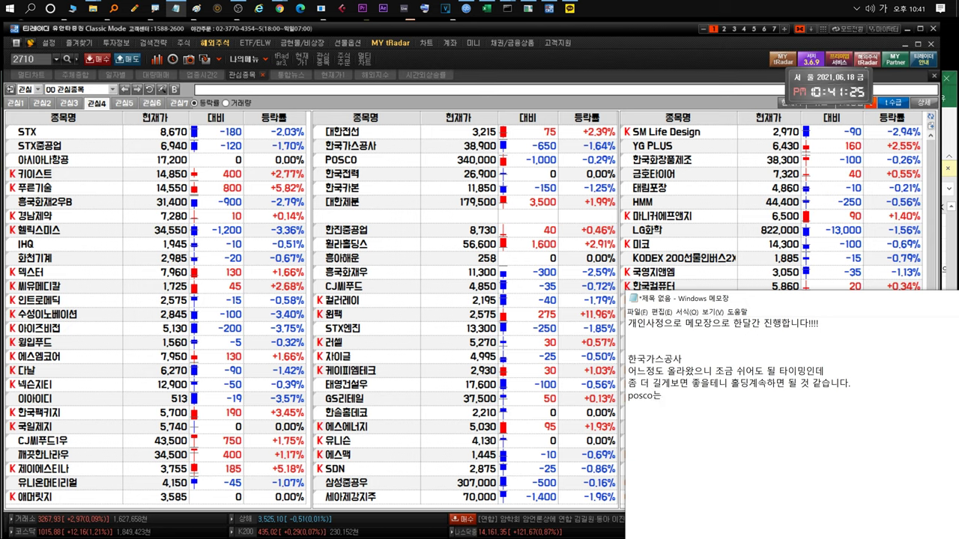
text( 단기)
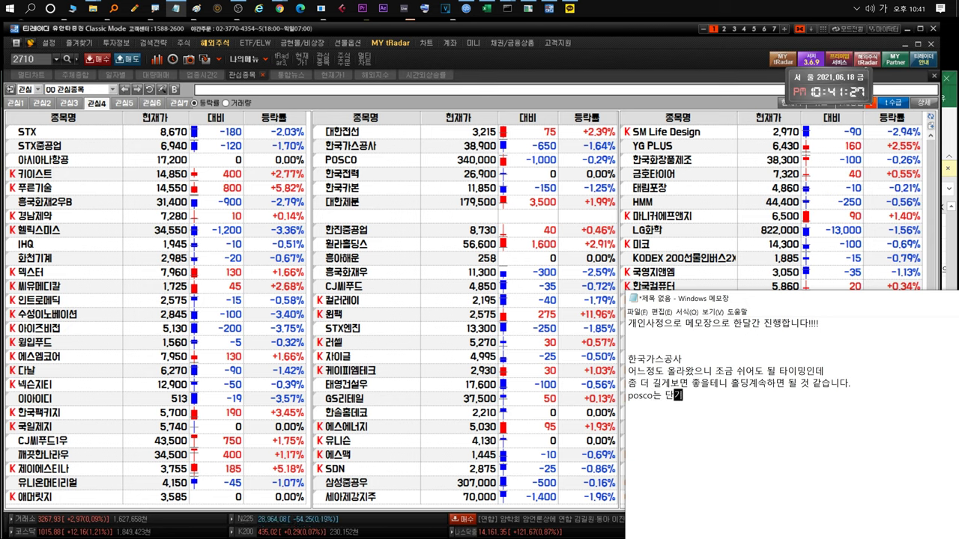
text(상승도 나올수있)
text(으나 그동안 많ㅇ)
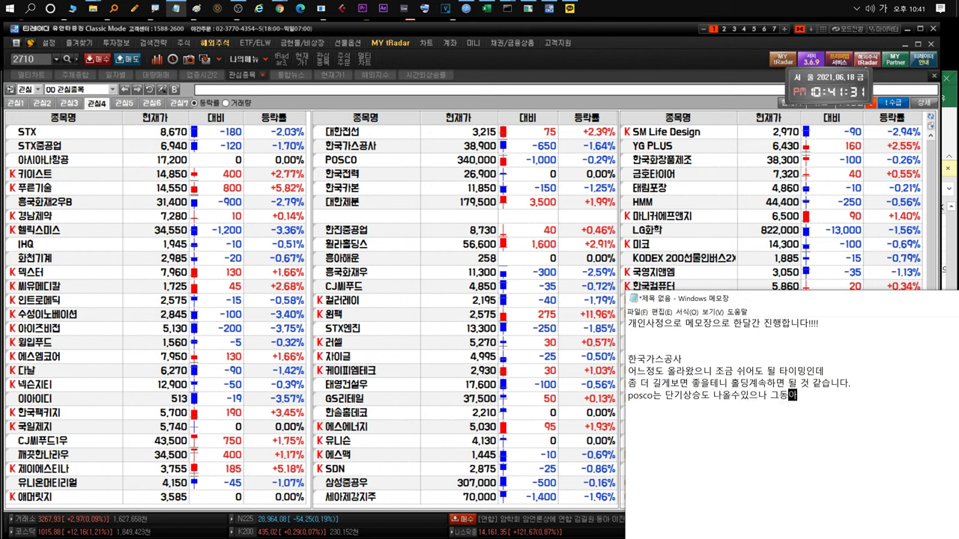
text(이올랐으)
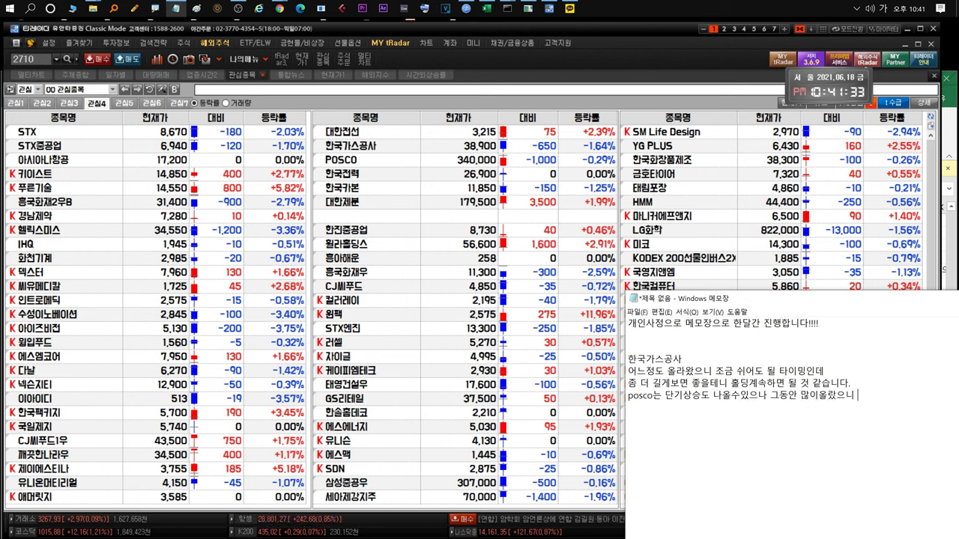
text(니)
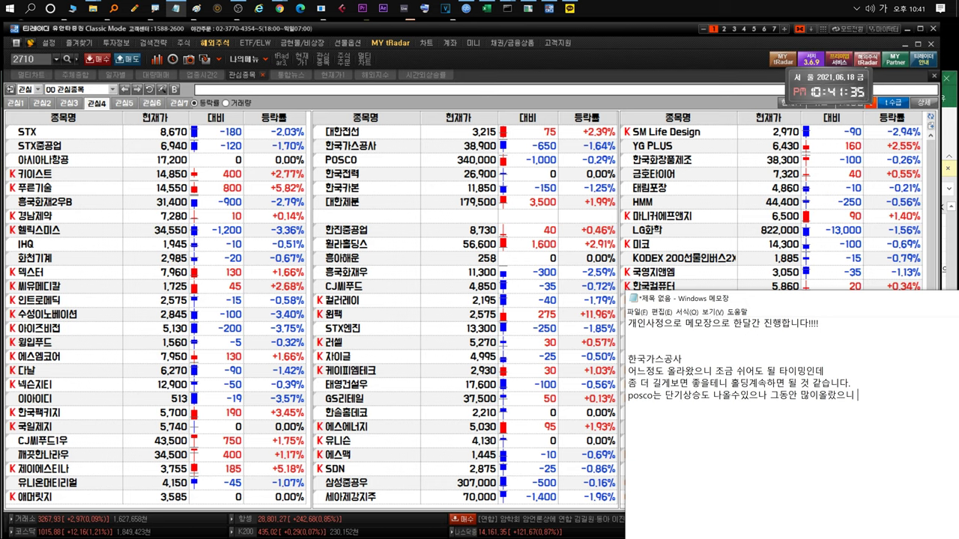